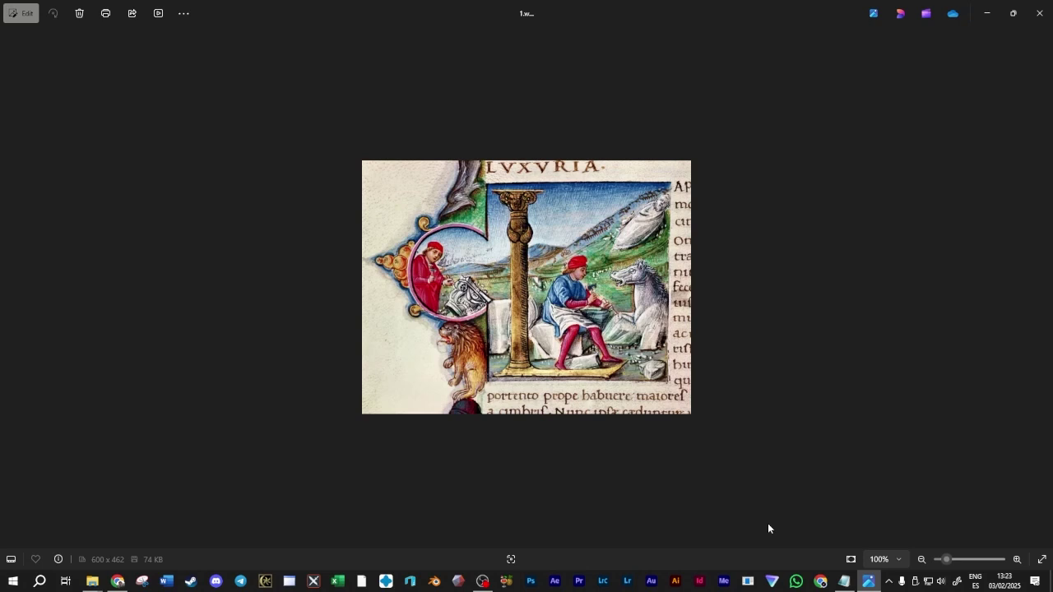
Look through the reference images in the folder, from the first illuminated manuscript to the Pygmalion and Galatea medieval drawing
{"action": "scroll", "coordinate": [767, 527], "scroll_direction": "up", "scroll_amount": 2}
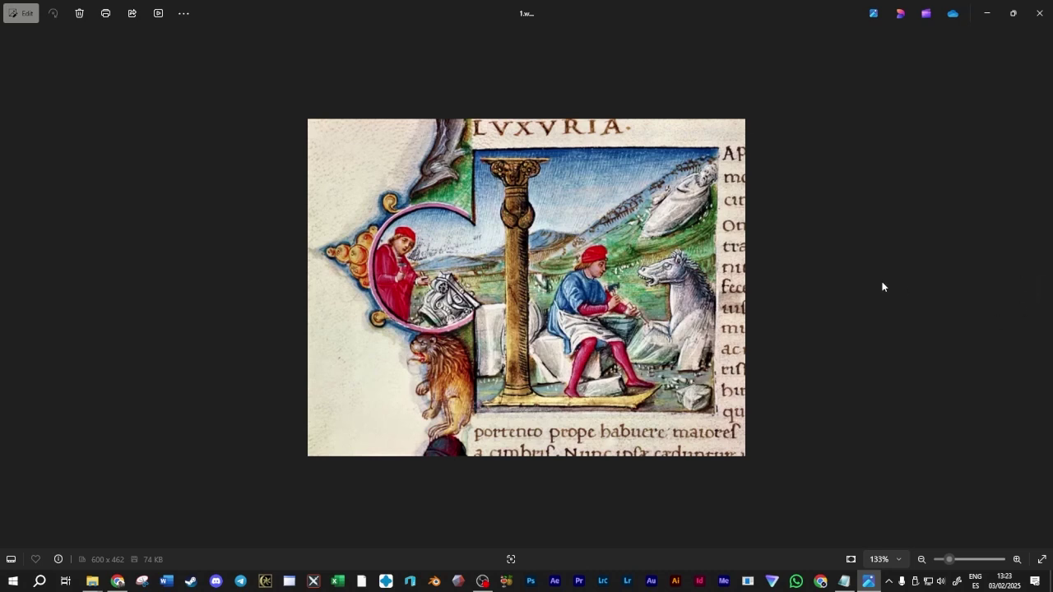
{"action": "key", "text": "Right"}
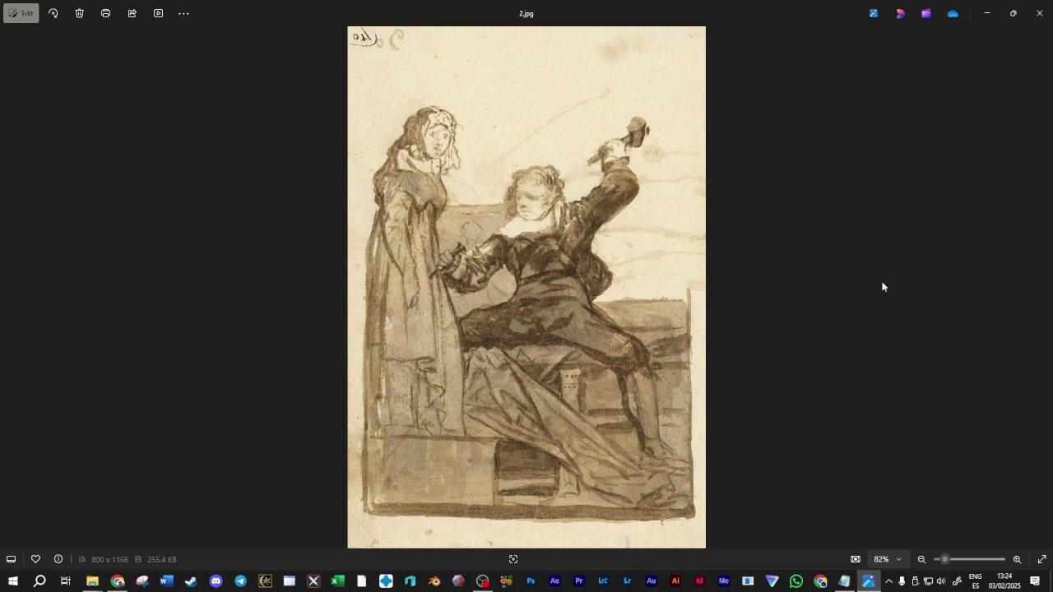
{"action": "key", "text": "Right"}
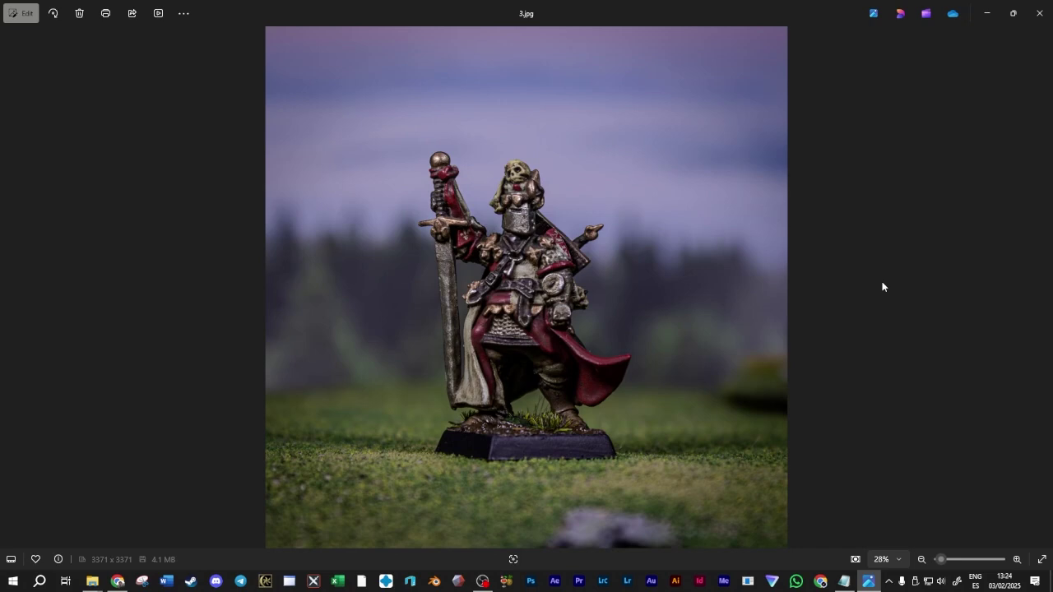
{"action": "key", "text": "Right"}
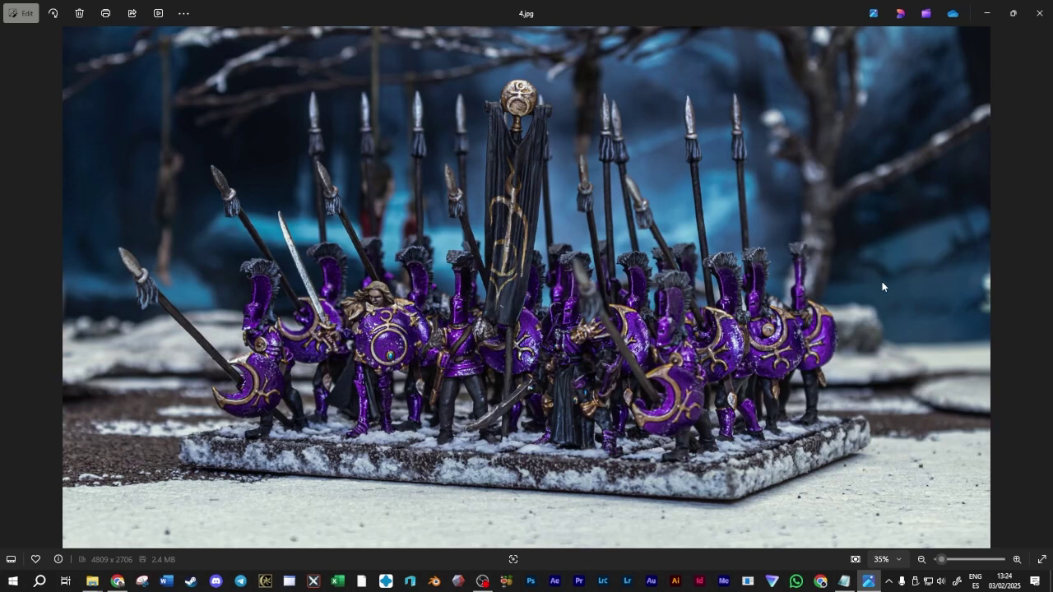
{"action": "key", "text": "Right"}
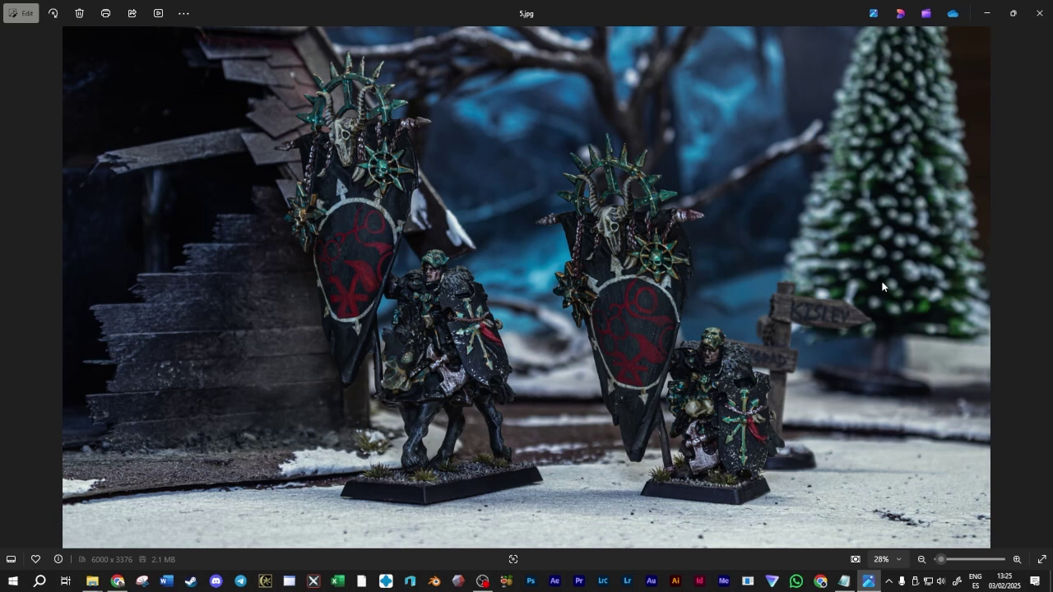
{"action": "key", "text": "Right"}
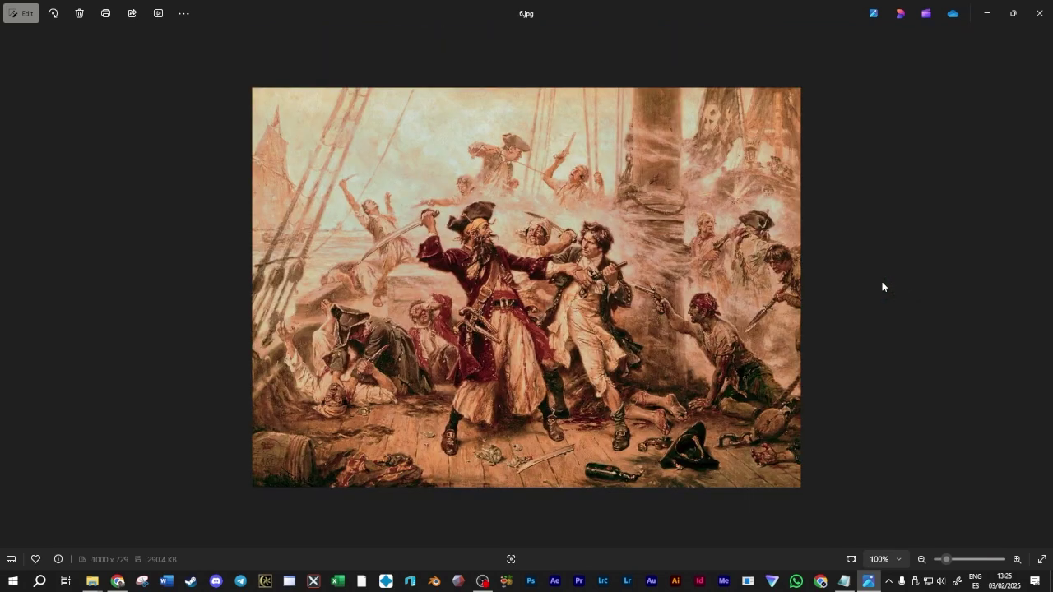
{"action": "scroll", "coordinate": [882, 287], "scroll_direction": "up", "scroll_amount": 2}
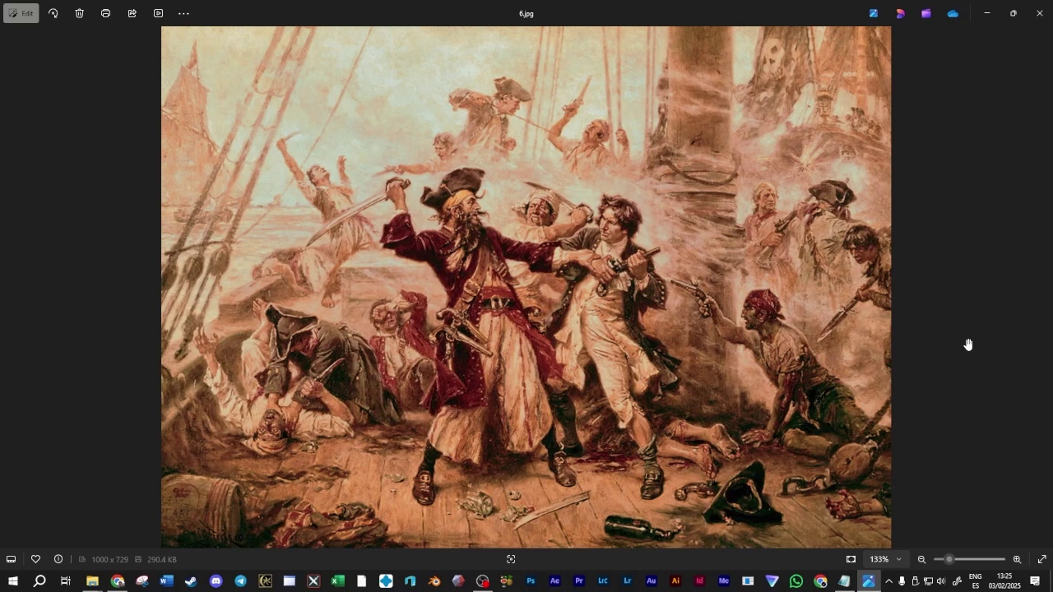
{"action": "key", "text": "Right"}
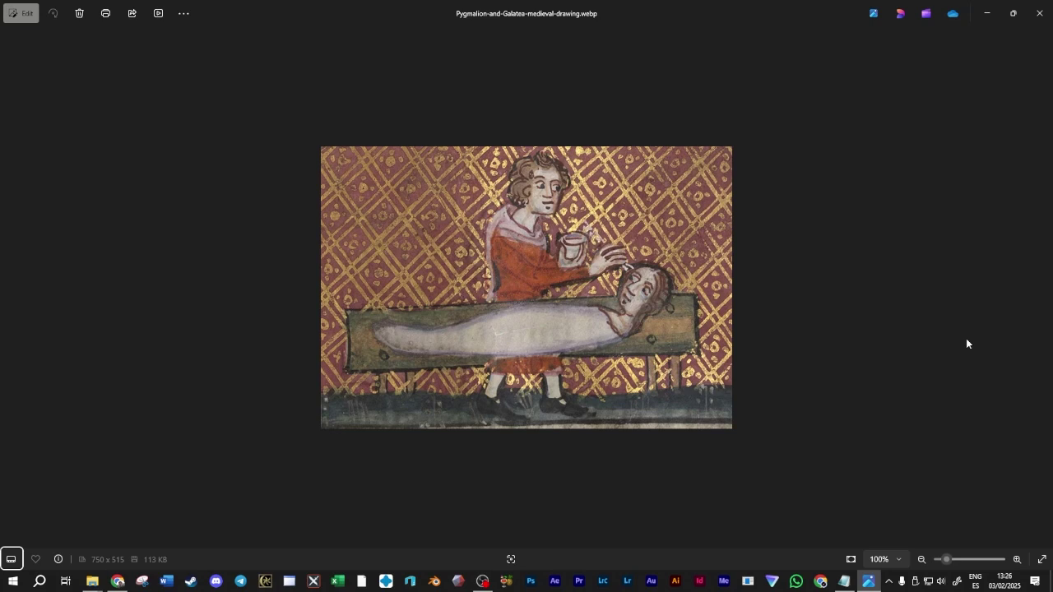
Open Blender and start a new General file
{"action": "left_click", "coordinate": [435, 581]}
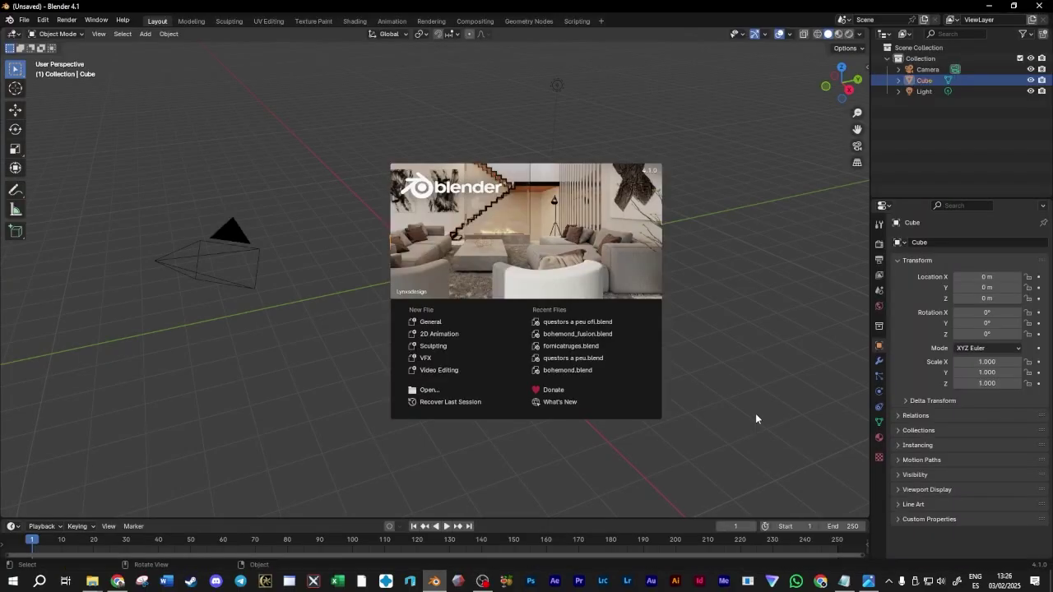
{"action": "left_click", "coordinate": [442, 323]}
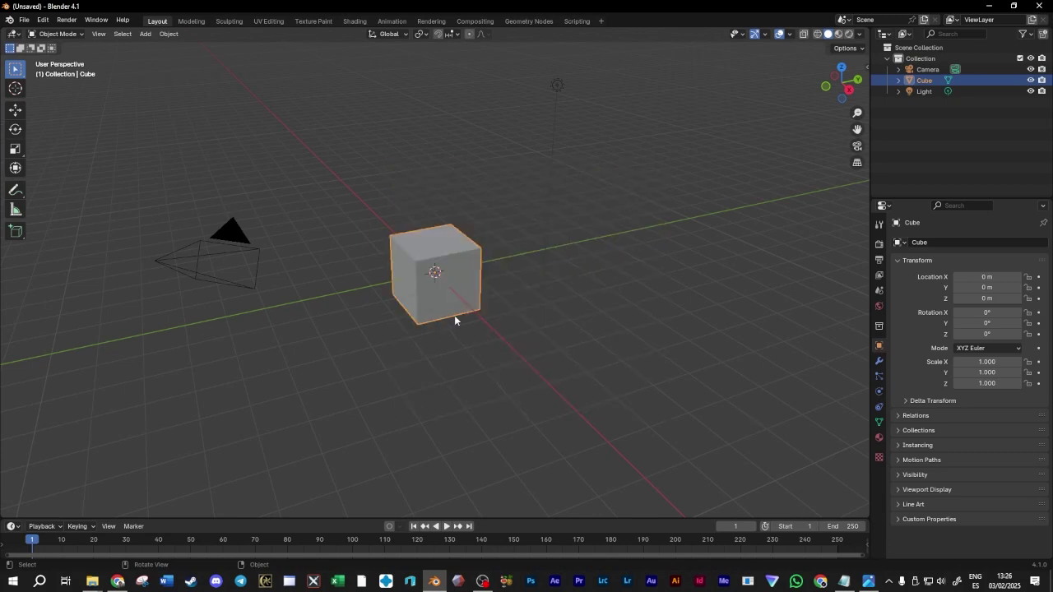
Delete the default cube and start a fresh General file without saving the changes
{"action": "key", "text": "Delete"}
{"action": "middle_click_drag", "start_coordinate": [411, 277], "coordinate": [387, 213]}
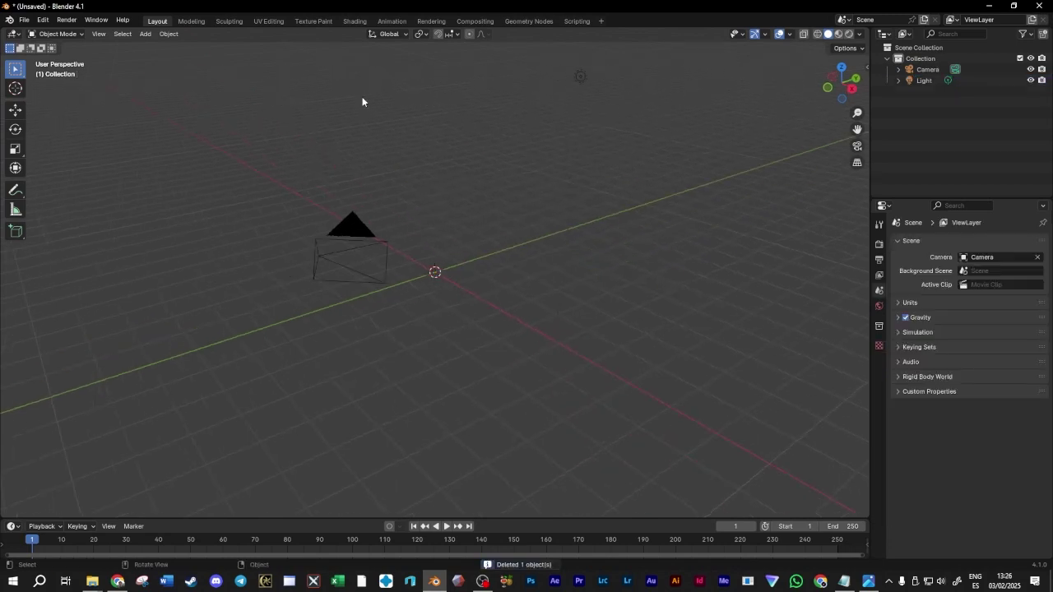
{"action": "left_click", "coordinate": [23, 23]}
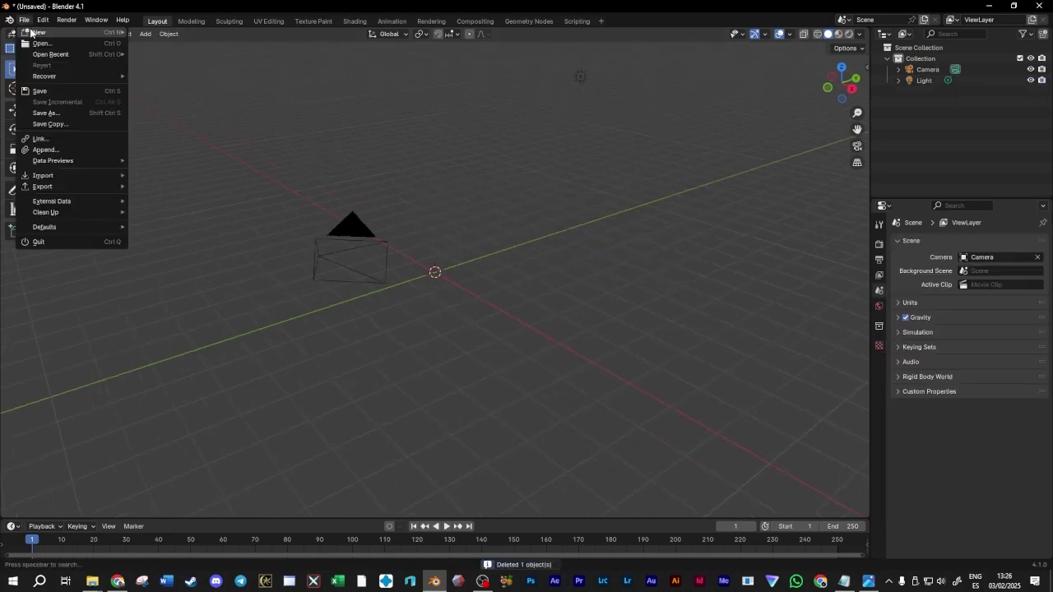
{"action": "mouse_move", "coordinate": [25, 31]}
{"action": "left_click", "coordinate": [165, 33]}
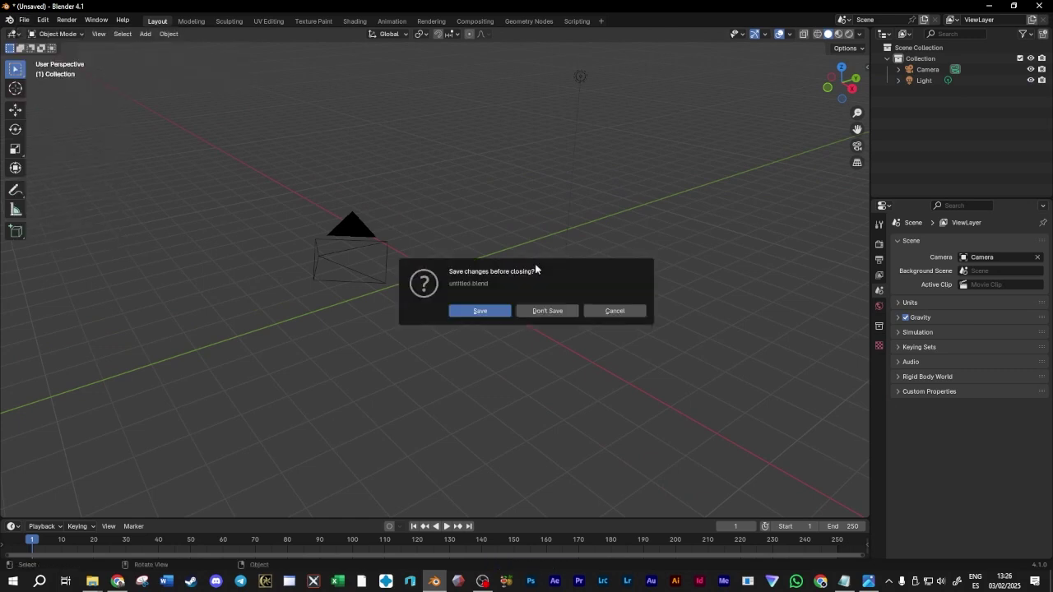
{"action": "left_click", "coordinate": [547, 311]}
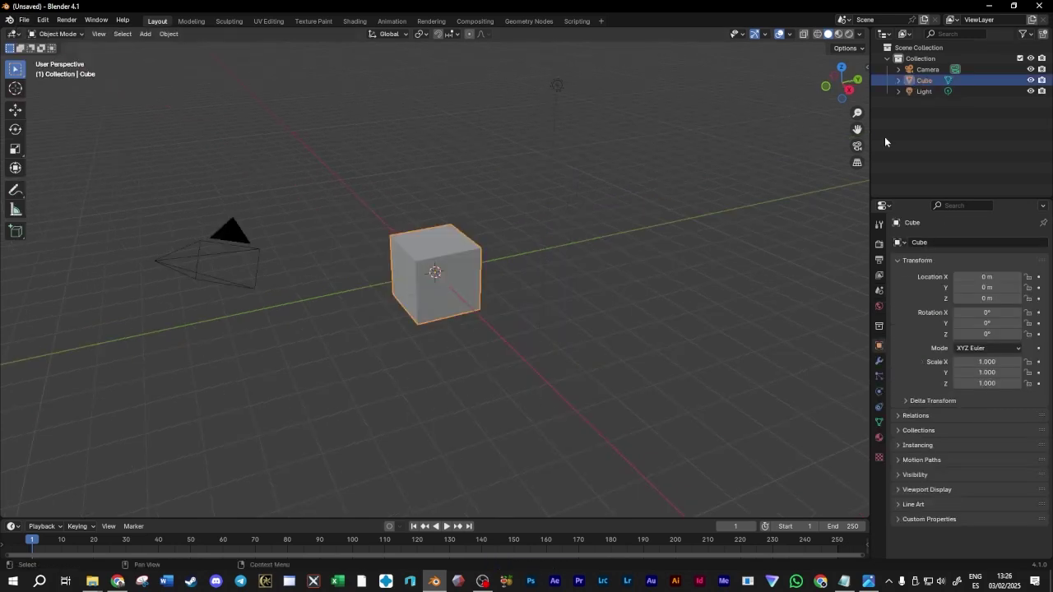
Delete the default cube from the new scene
{"action": "middle_click_drag", "start_coordinate": [424, 355], "coordinate": [451, 380], "text": "shift"}
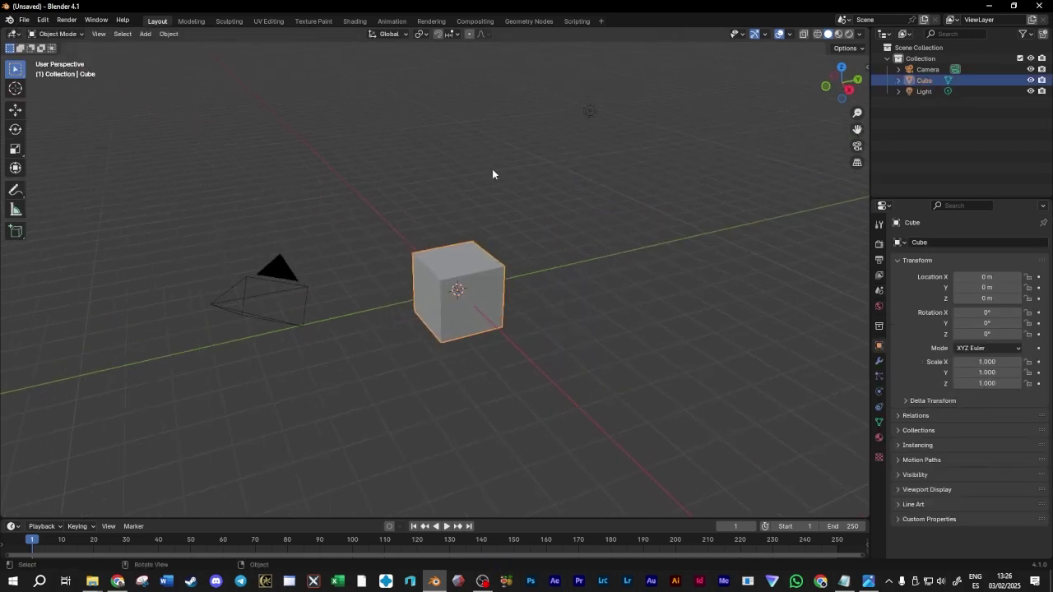
{"action": "mouse_move", "coordinate": [332, 337]}
{"action": "middle_mouse_down"}
{"action": "mouse_move", "coordinate": [453, 322]}
{"action": "mouse_move", "coordinate": [349, 342]}
{"action": "middle_mouse_up"}
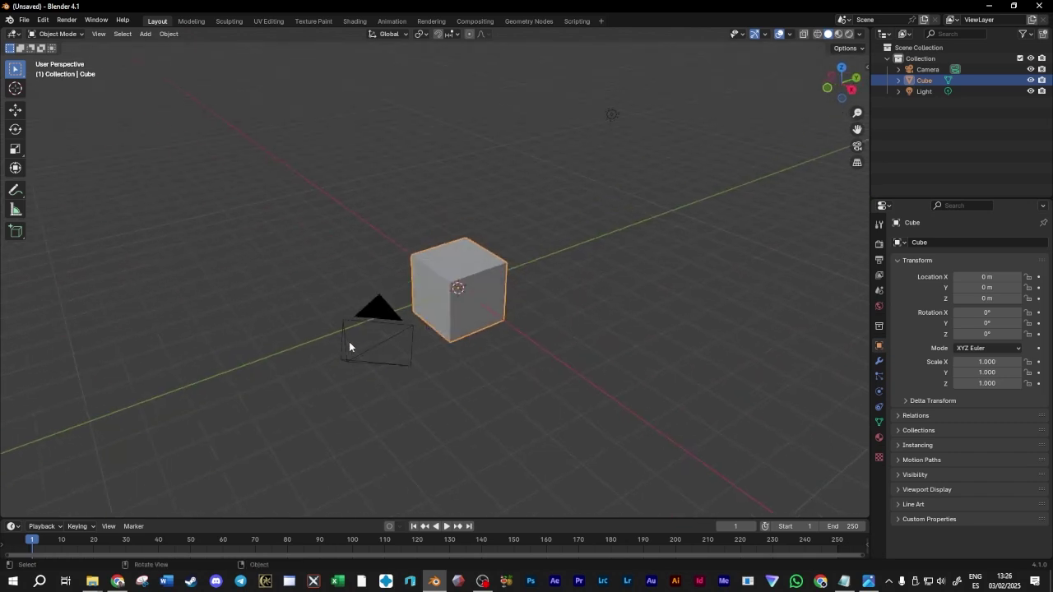
{"action": "key", "text": "Delete"}
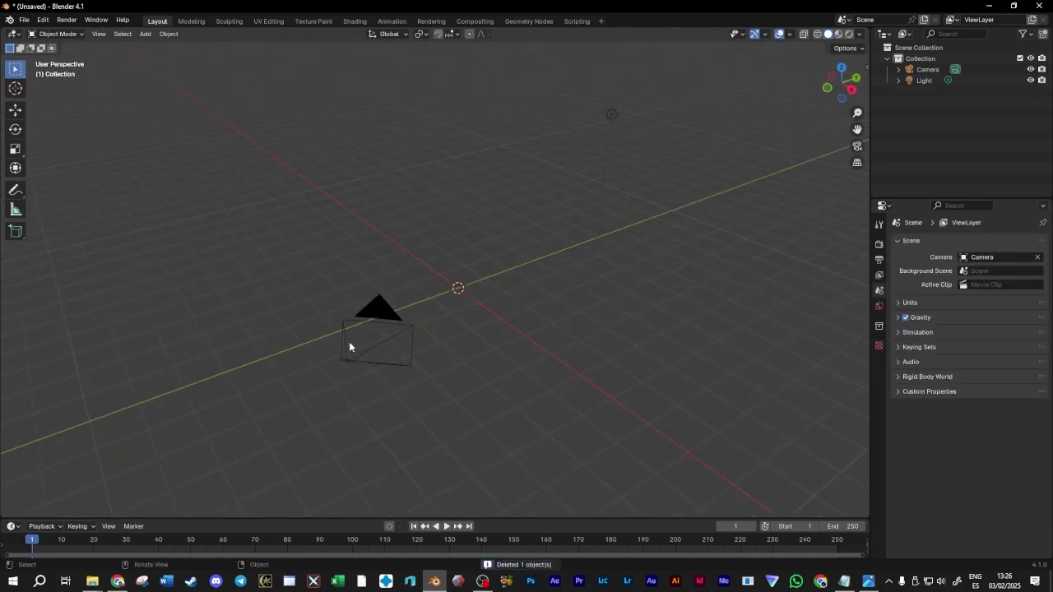
Examine the empty scene with its camera, light and axes from several angles
{"action": "middle_click_drag", "start_coordinate": [402, 337], "coordinate": [412, 325]}
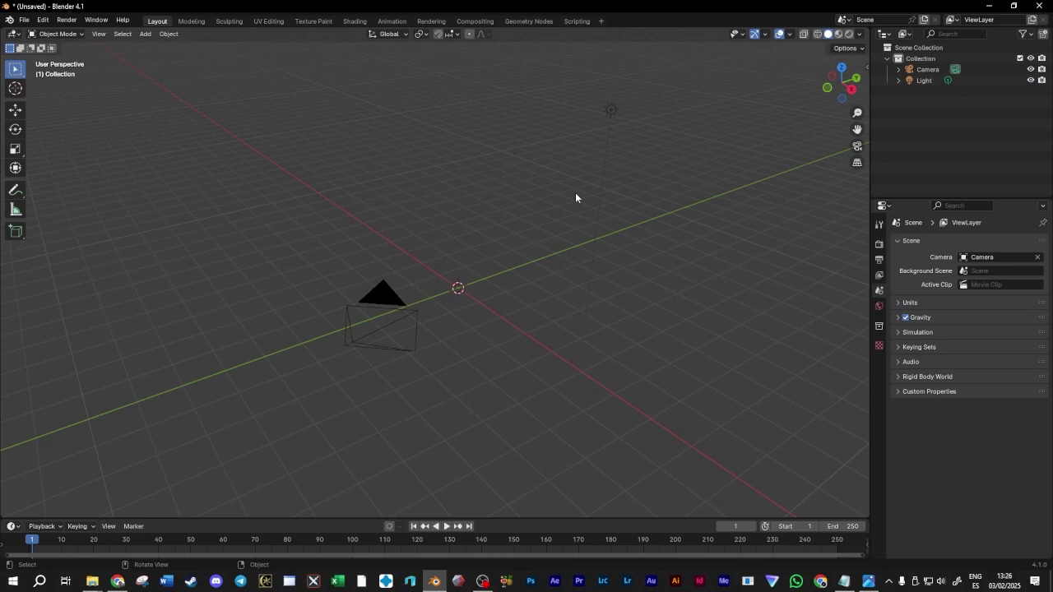
{"action": "middle_click_drag", "start_coordinate": [532, 266], "coordinate": [534, 247]}
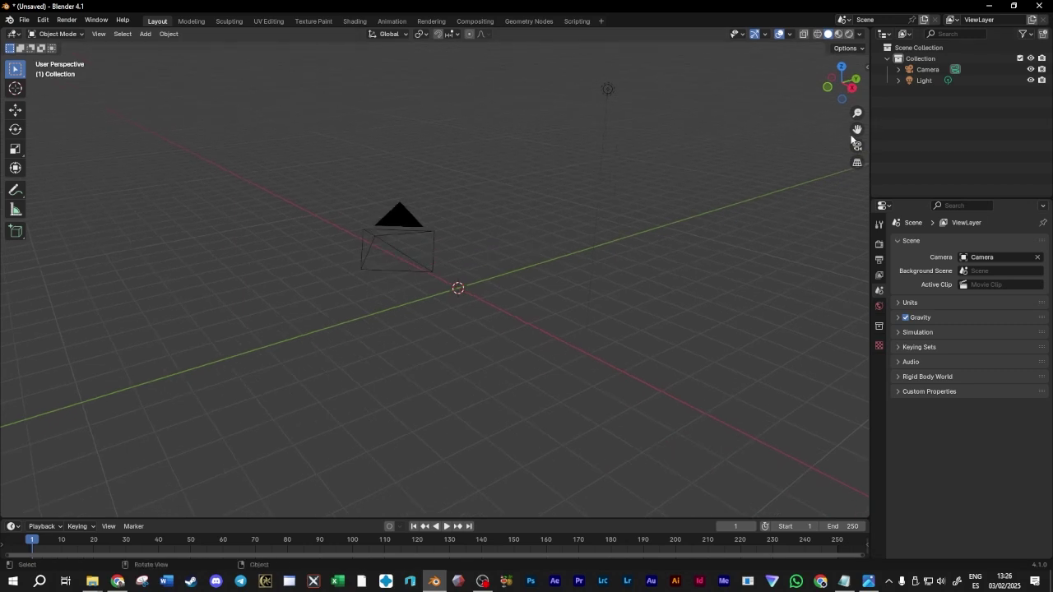
{"action": "left_click_drag", "start_coordinate": [855, 132], "coordinate": [863, 128]}
{"action": "mouse_move", "coordinate": [483, 581]}
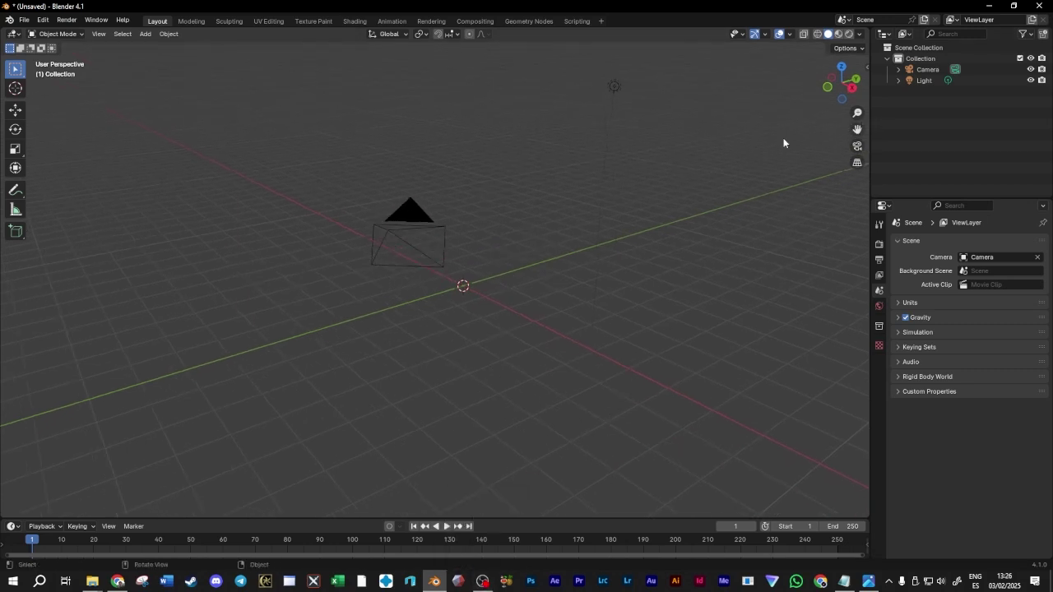
{"action": "middle_click_drag", "start_coordinate": [480, 279], "coordinate": [484, 267]}
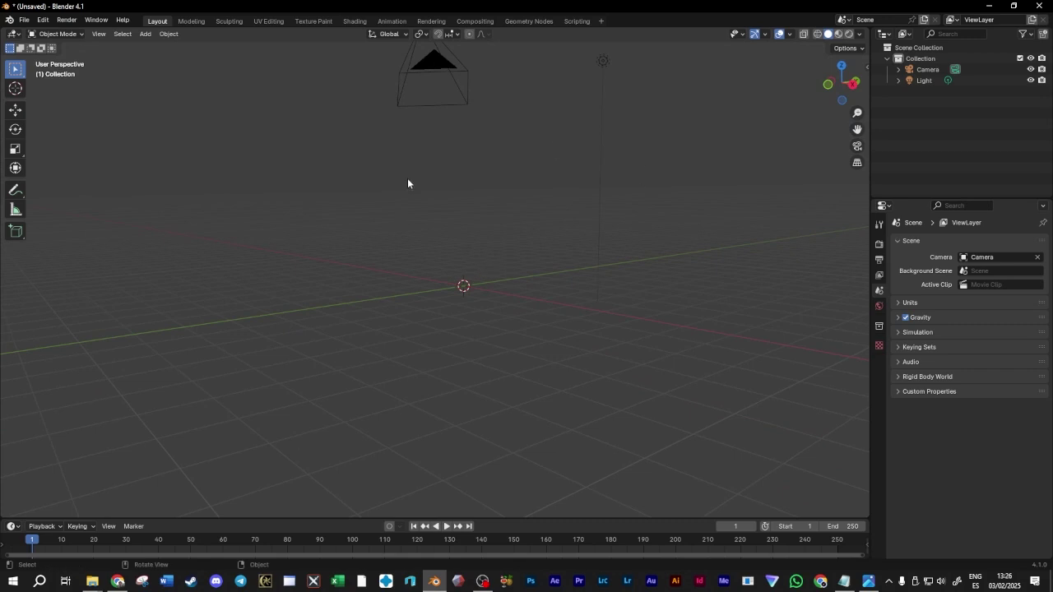
{"action": "middle_click_drag", "start_coordinate": [602, 191], "coordinate": [488, 162]}
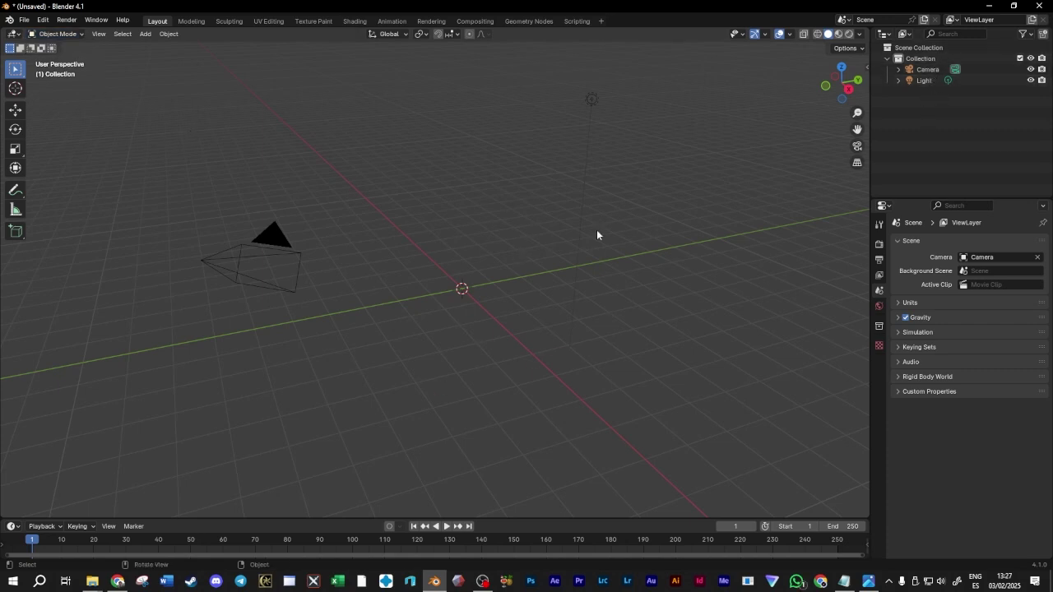
{"action": "middle_click_drag", "start_coordinate": [437, 310], "coordinate": [451, 308]}
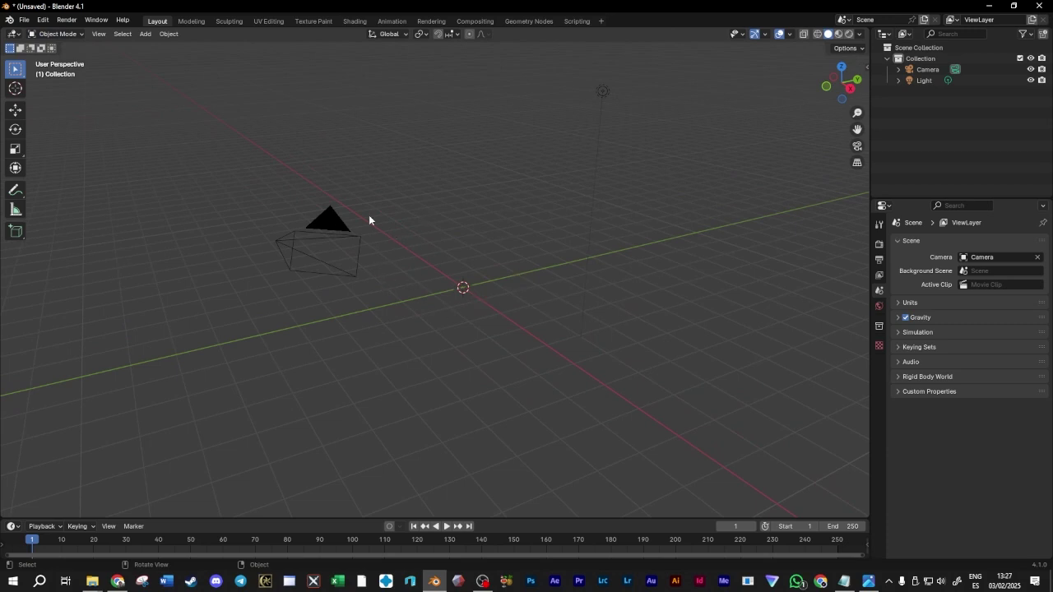
{"action": "mouse_move", "coordinate": [524, 266]}
{"action": "middle_mouse_down"}
{"action": "mouse_move", "coordinate": [359, 288]}
{"action": "mouse_move", "coordinate": [225, 280]}
{"action": "mouse_move", "coordinate": [454, 254]}
{"action": "mouse_move", "coordinate": [510, 255]}
{"action": "mouse_move", "coordinate": [512, 275]}
{"action": "middle_mouse_up"}
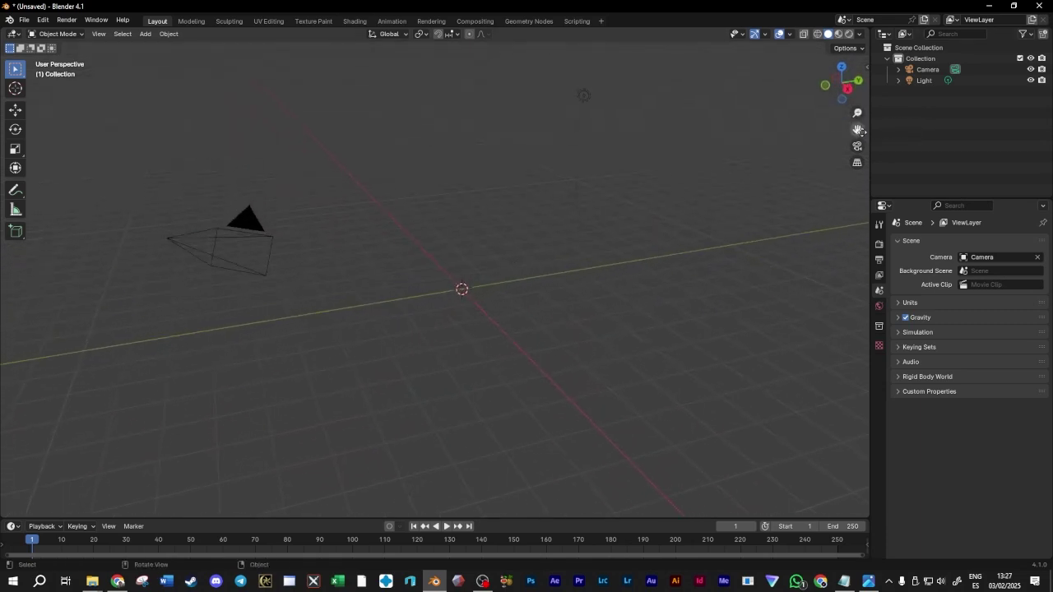
{"action": "left_click_drag", "start_coordinate": [858, 130], "coordinate": [575, 85]}
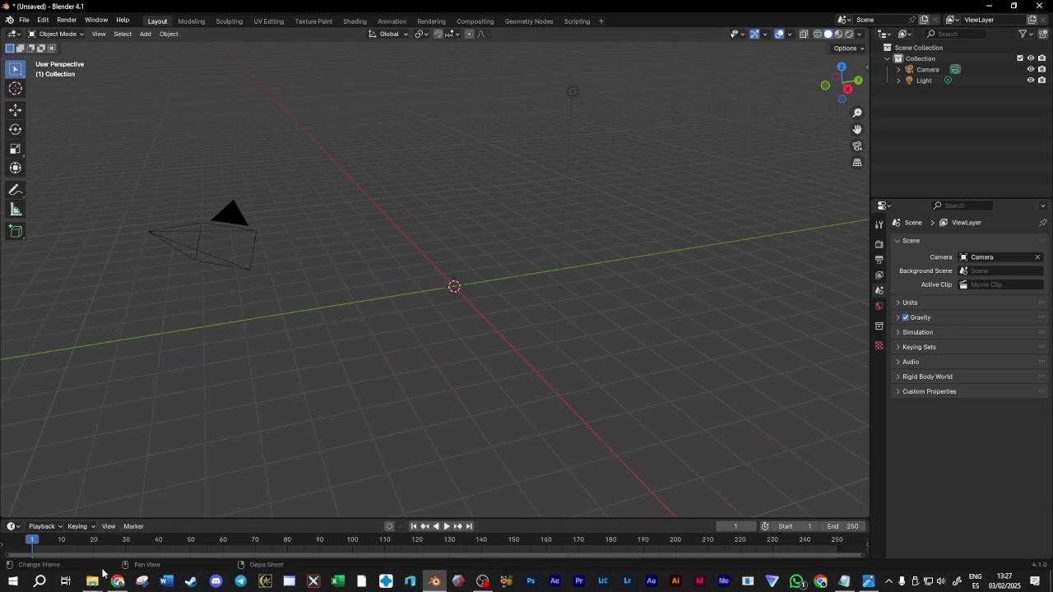
Import the Trench pilgrim body STL from the tutorial folder into the scene at scale 1.000 with Y forward and Z up
{"action": "mouse_move", "coordinate": [97, 578]}
{"action": "left_click", "coordinate": [51, 537]}
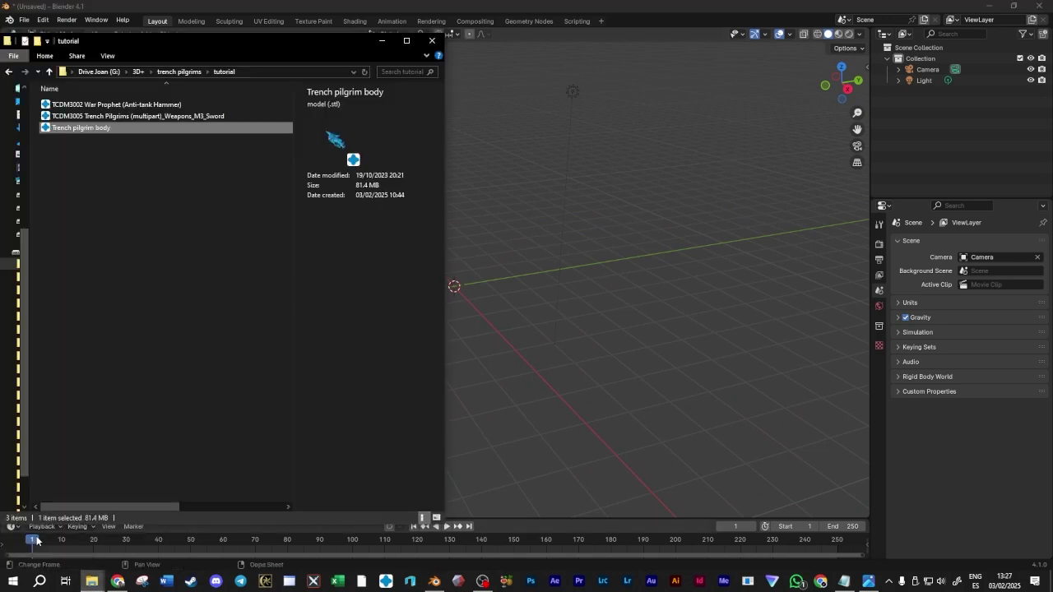
{"action": "left_click", "coordinate": [136, 96]}
{"action": "left_click", "coordinate": [79, 131]}
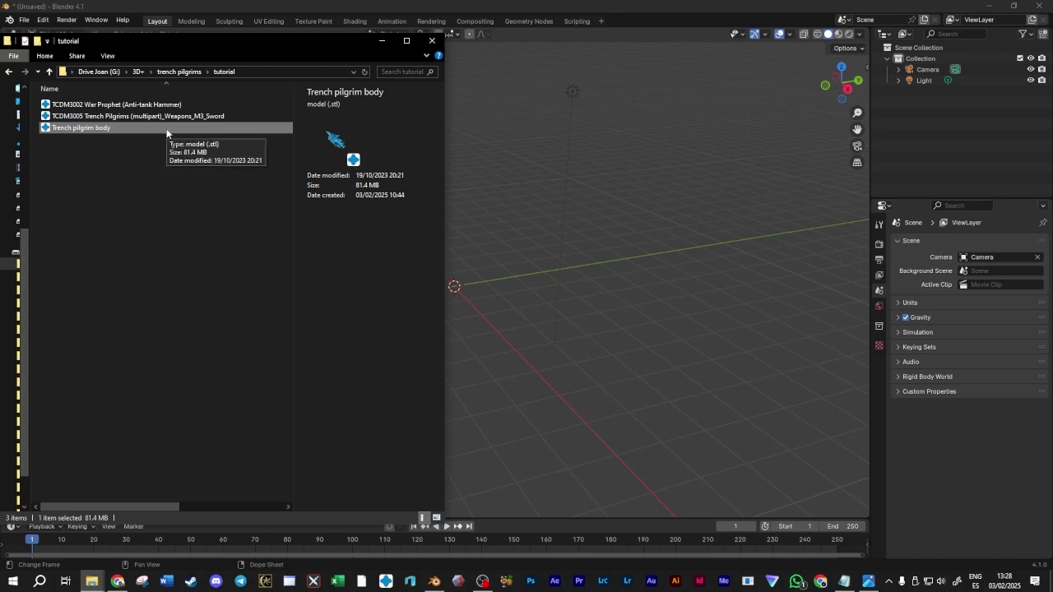
{"action": "left_click_drag", "start_coordinate": [115, 128], "coordinate": [576, 263]}
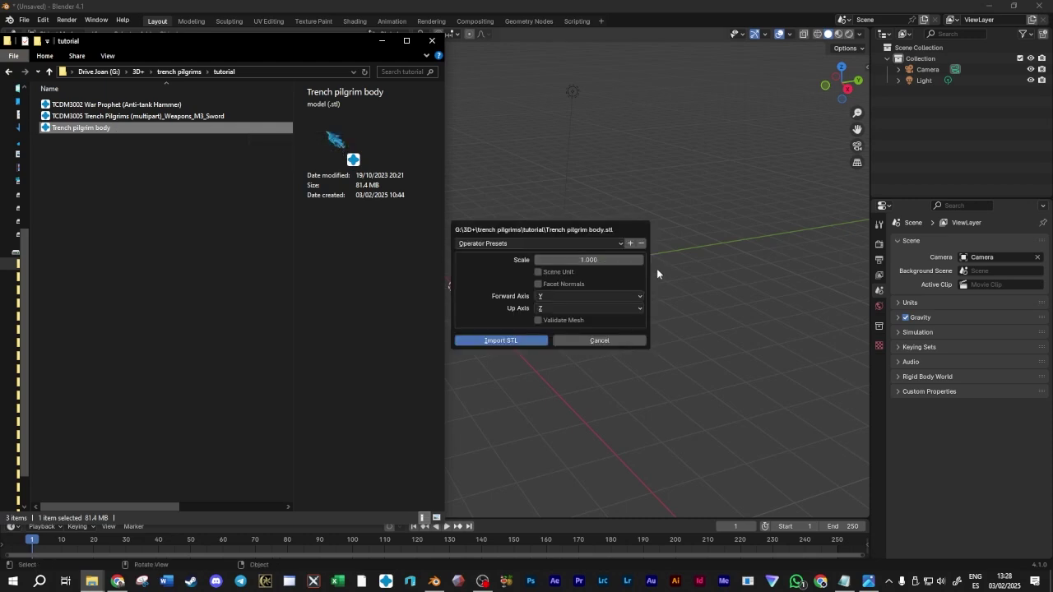
{"action": "left_click", "coordinate": [503, 340]}
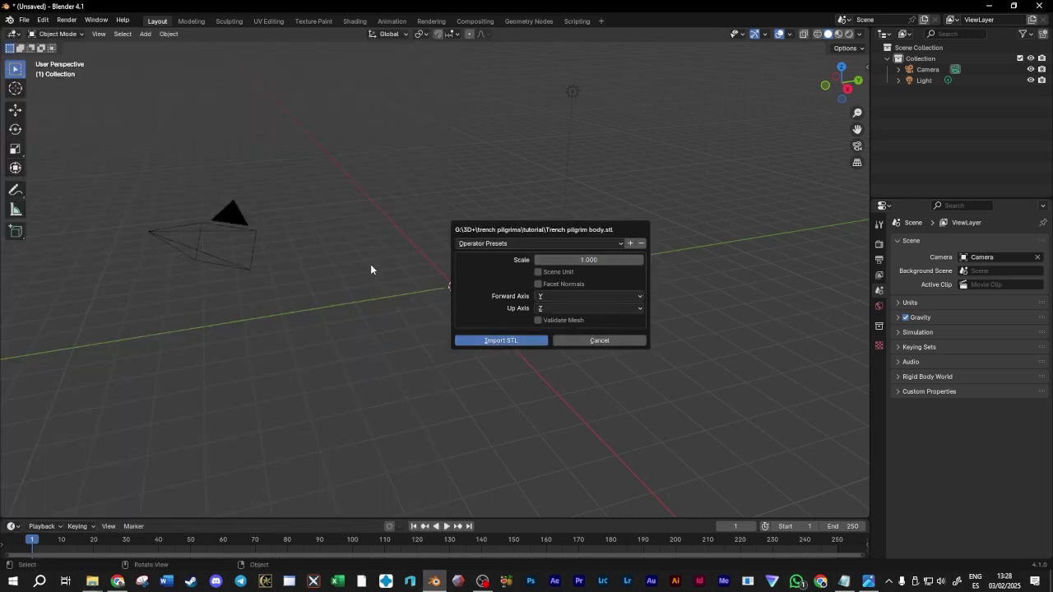
{"action": "scroll", "coordinate": [559, 202], "scroll_direction": "down", "scroll_amount": 8}
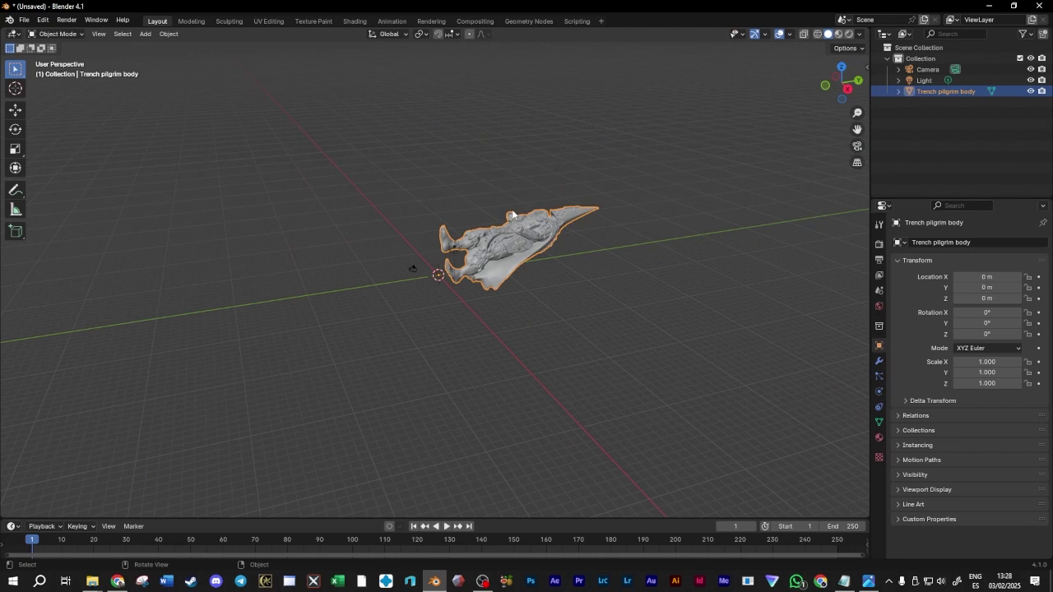
Move the Trench pilgrim body with the Move tool about -1.88 m along the X axis
{"action": "middle_click_drag", "start_coordinate": [546, 224], "coordinate": [634, 225]}
{"action": "mouse_move", "coordinate": [541, 209]}
{"action": "middle_mouse_down"}
{"action": "mouse_move", "coordinate": [635, 185]}
{"action": "mouse_move", "coordinate": [604, 186]}
{"action": "mouse_move", "coordinate": [544, 226]}
{"action": "middle_mouse_up"}
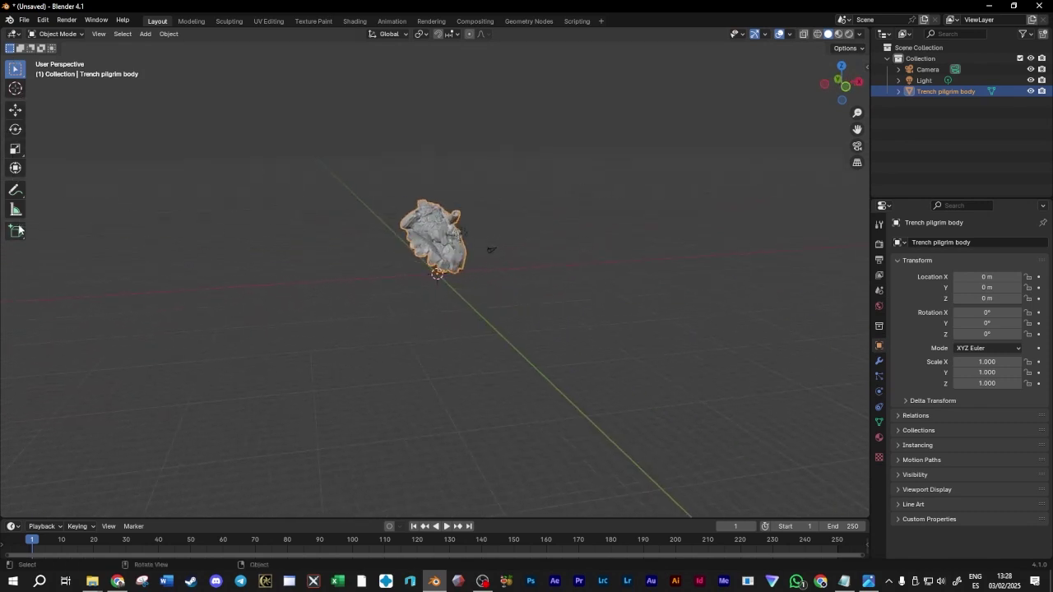
{"action": "left_click", "coordinate": [17, 114]}
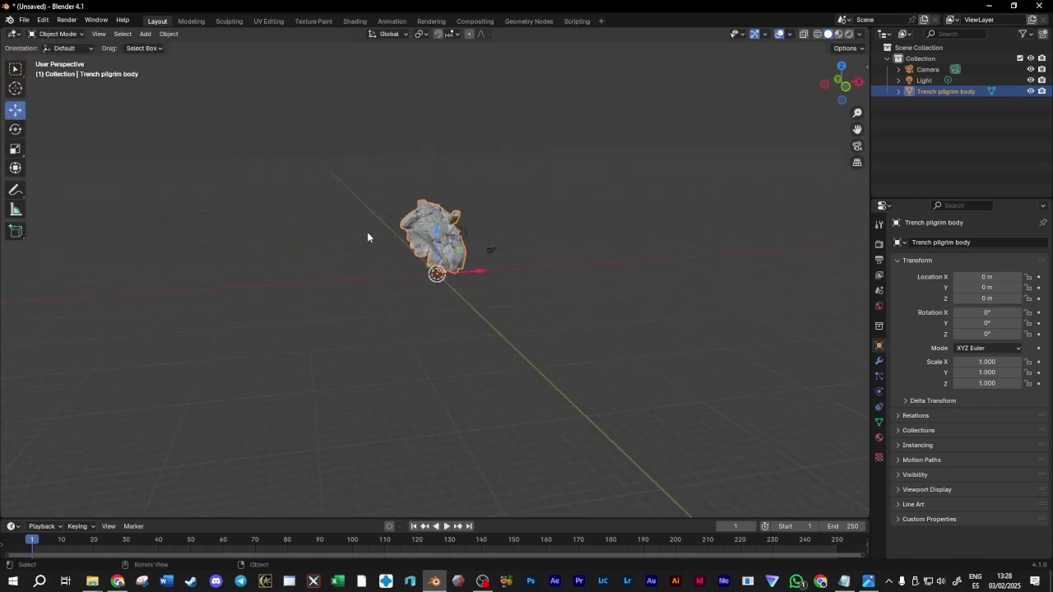
{"action": "middle_click_drag", "start_coordinate": [597, 246], "coordinate": [518, 260]}
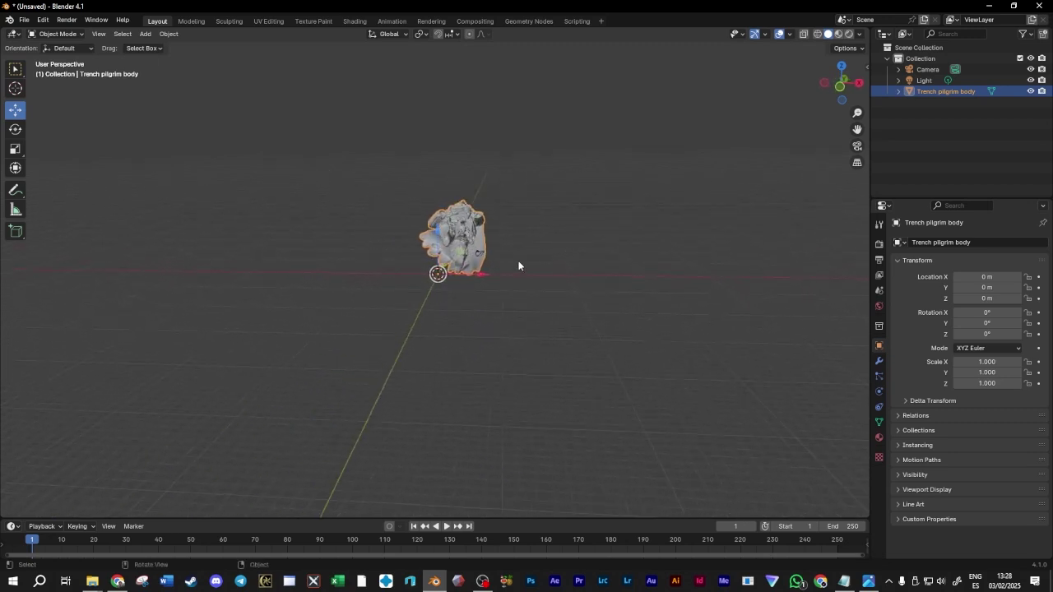
{"action": "left_click_drag", "start_coordinate": [482, 274], "coordinate": [472, 274]}
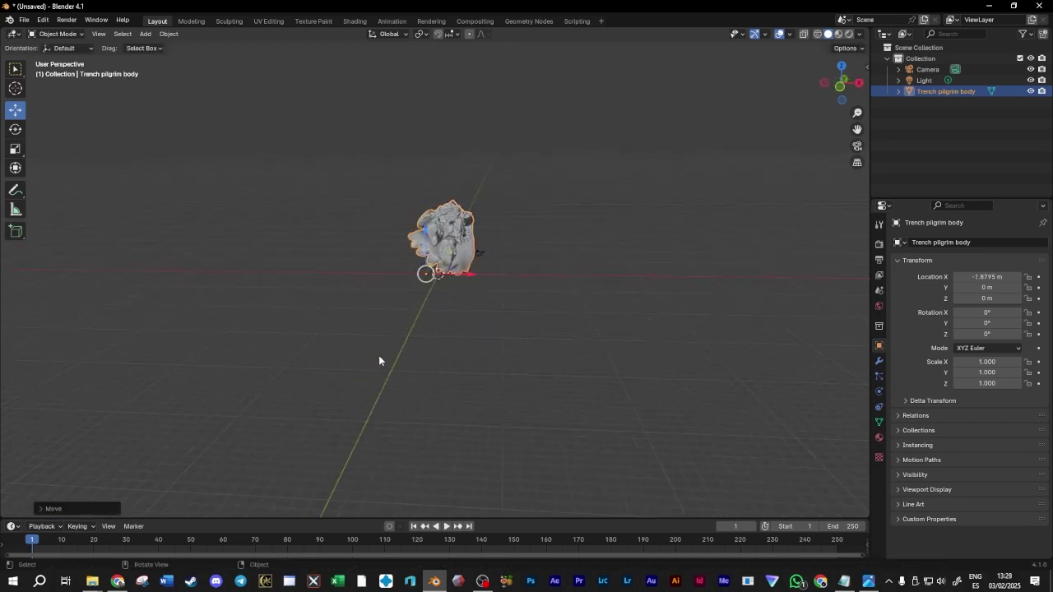
{"action": "middle_click_drag", "start_coordinate": [482, 160], "coordinate": [513, 169]}
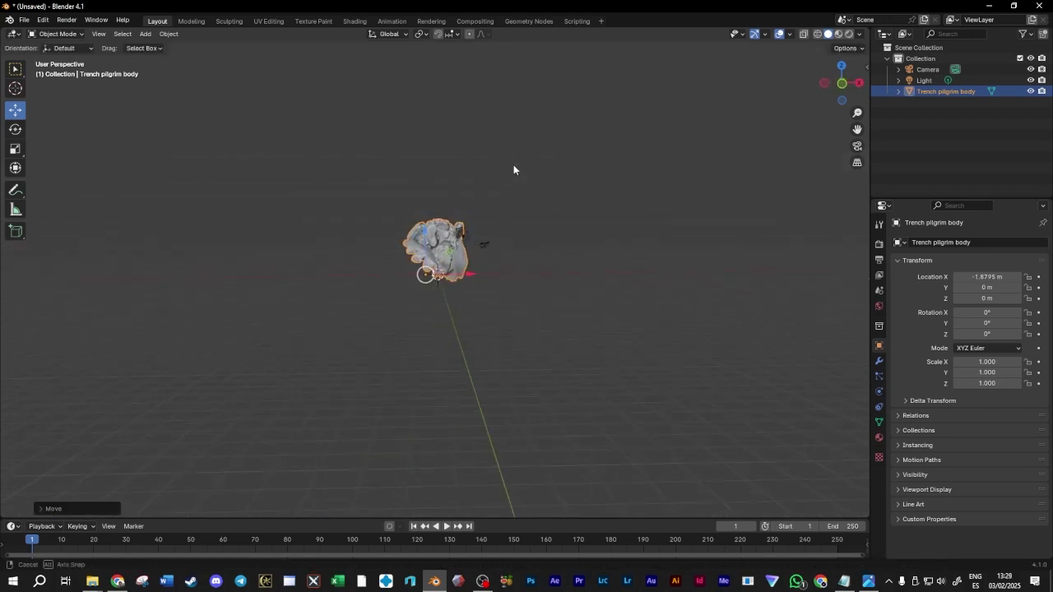
Rotate the Trench pilgrim body about 89.4° around the X axis so it stands upright
{"action": "left_click", "coordinate": [16, 130]}
{"action": "middle_click_drag", "start_coordinate": [583, 240], "coordinate": [423, 237]}
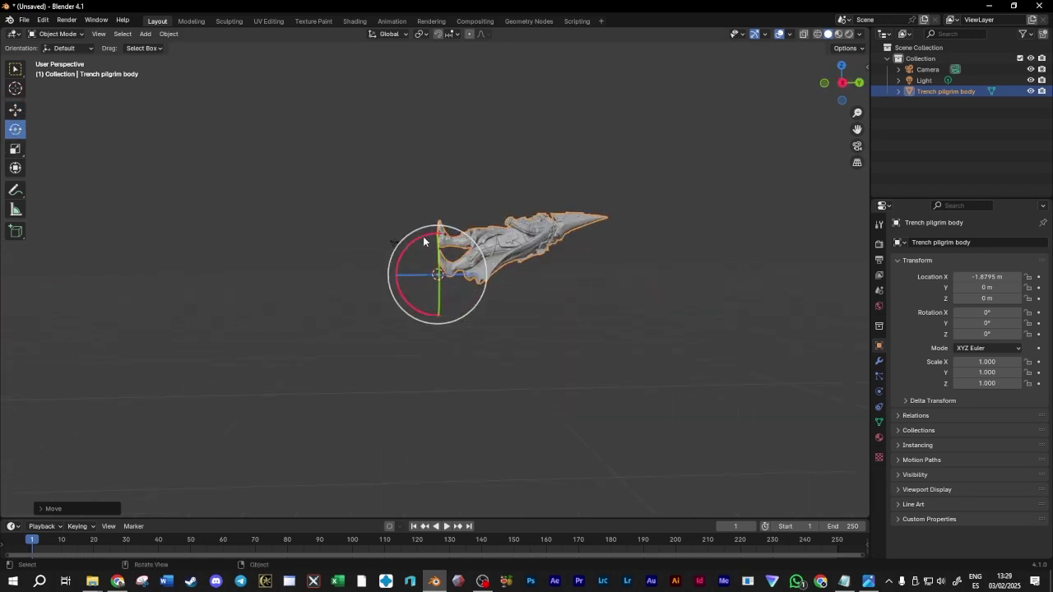
{"action": "left_click_drag", "start_coordinate": [421, 238], "coordinate": [360, 308]}
{"action": "middle_click_drag", "start_coordinate": [282, 247], "coordinate": [486, 248]}
Check the body's alignment in the orthographic axis views and rotate it about -0.63° around the Y axis from the front
{"action": "left_click", "coordinate": [842, 85]}
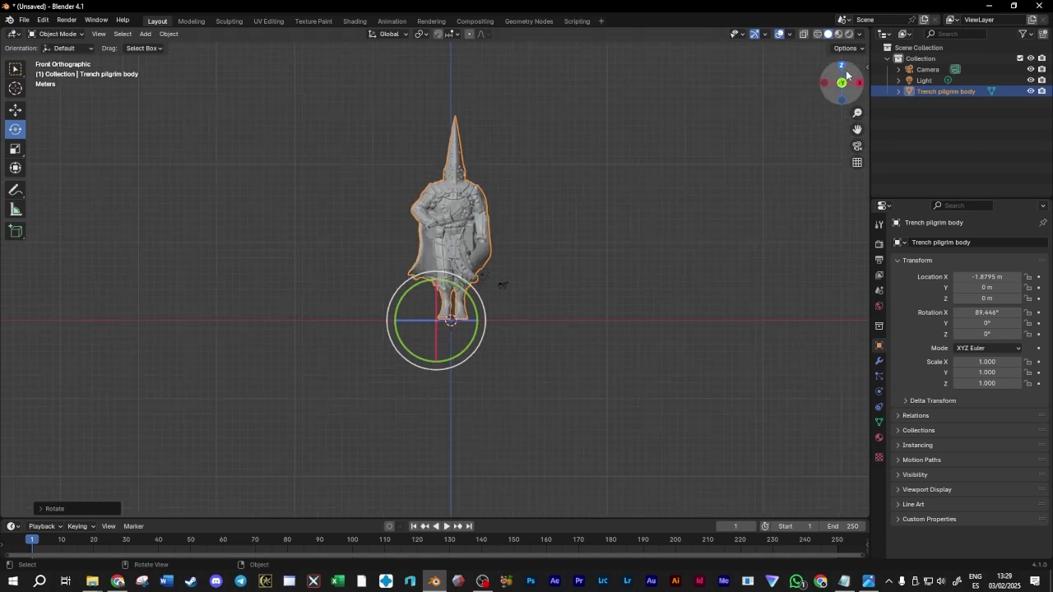
{"action": "left_click", "coordinate": [860, 83]}
{"action": "left_click", "coordinate": [840, 66]}
{"action": "left_click_drag", "start_coordinate": [841, 66], "coordinate": [844, 85]}
{"action": "left_click", "coordinate": [844, 85]}
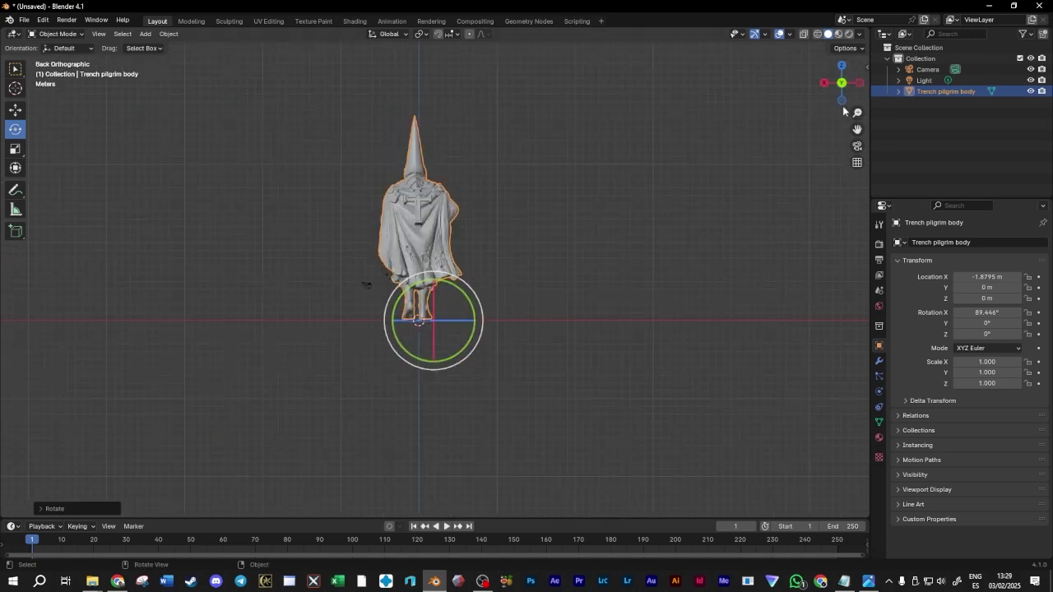
{"action": "left_click", "coordinate": [843, 84]}
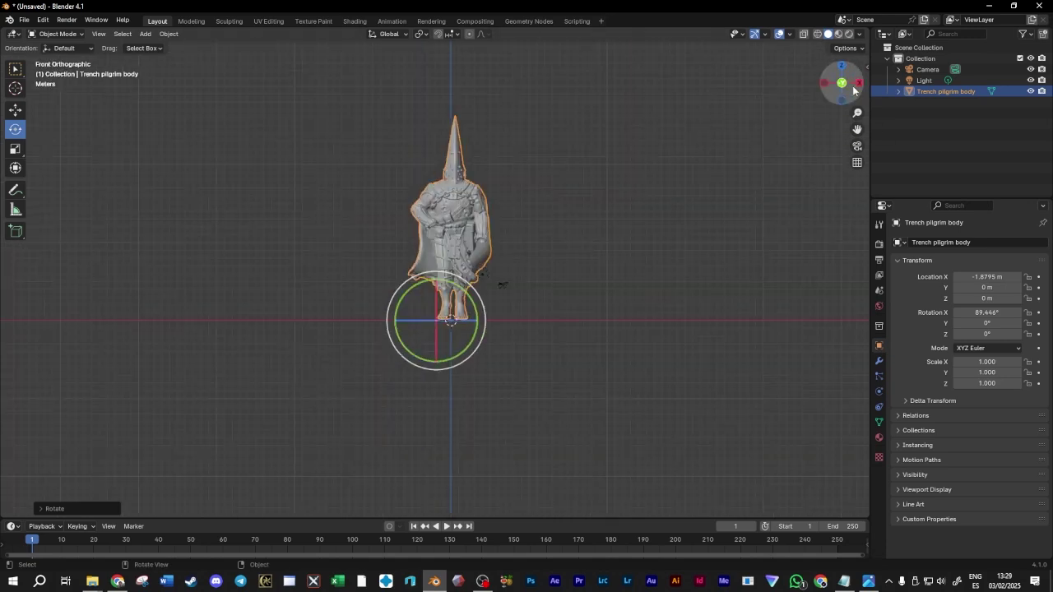
{"action": "left_click_drag", "start_coordinate": [465, 290], "coordinate": [461, 289]}
{"action": "left_click", "coordinate": [471, 222]}
{"action": "left_click", "coordinate": [471, 236]}
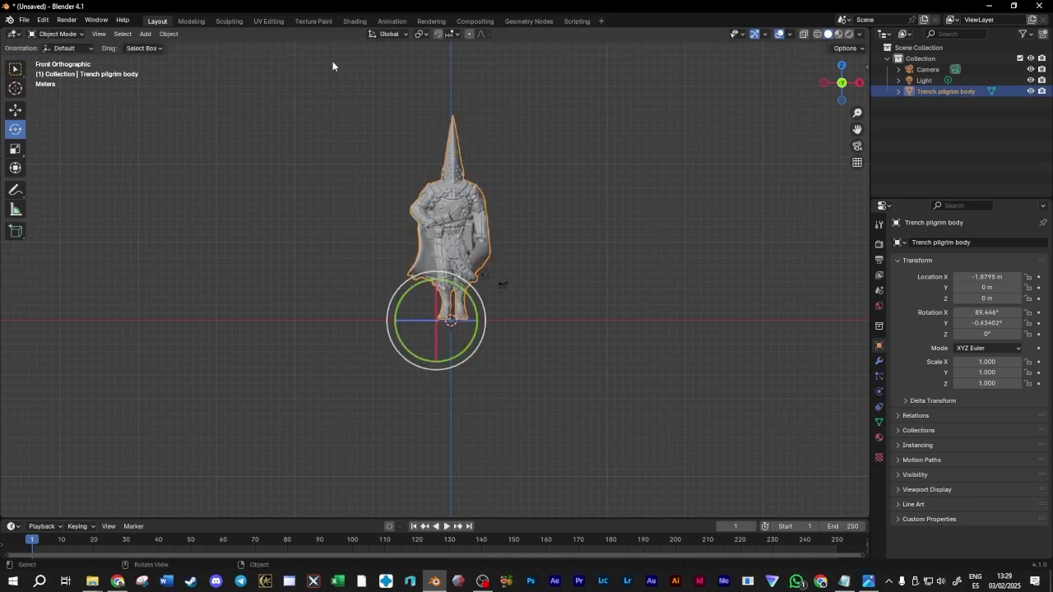
Set the body's origin with Origin to Geometry
{"action": "middle_click_drag", "start_coordinate": [688, 214], "coordinate": [606, 247]}
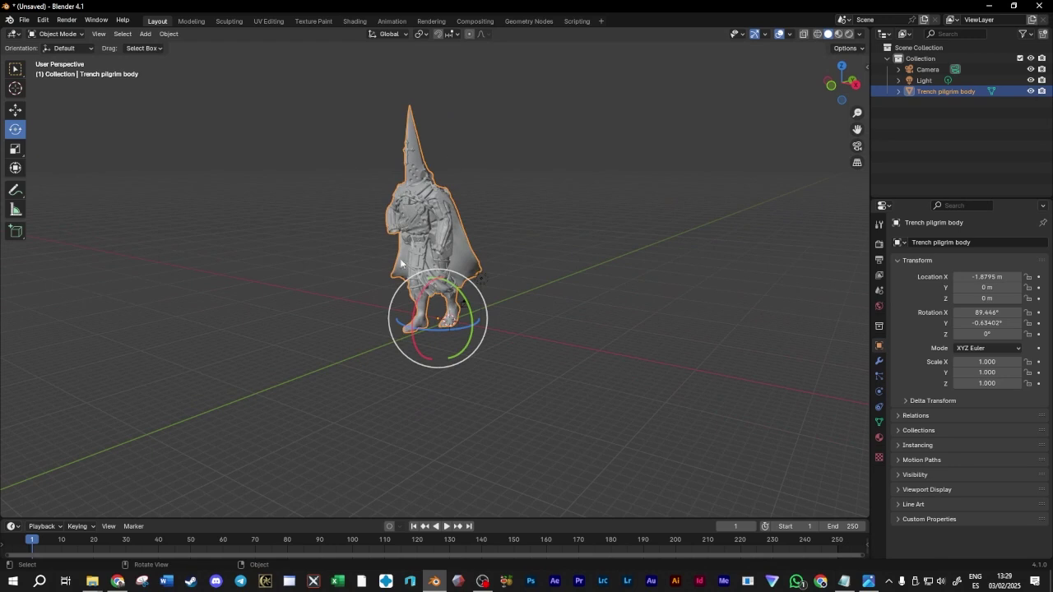
{"action": "right_click", "coordinate": [414, 206]}
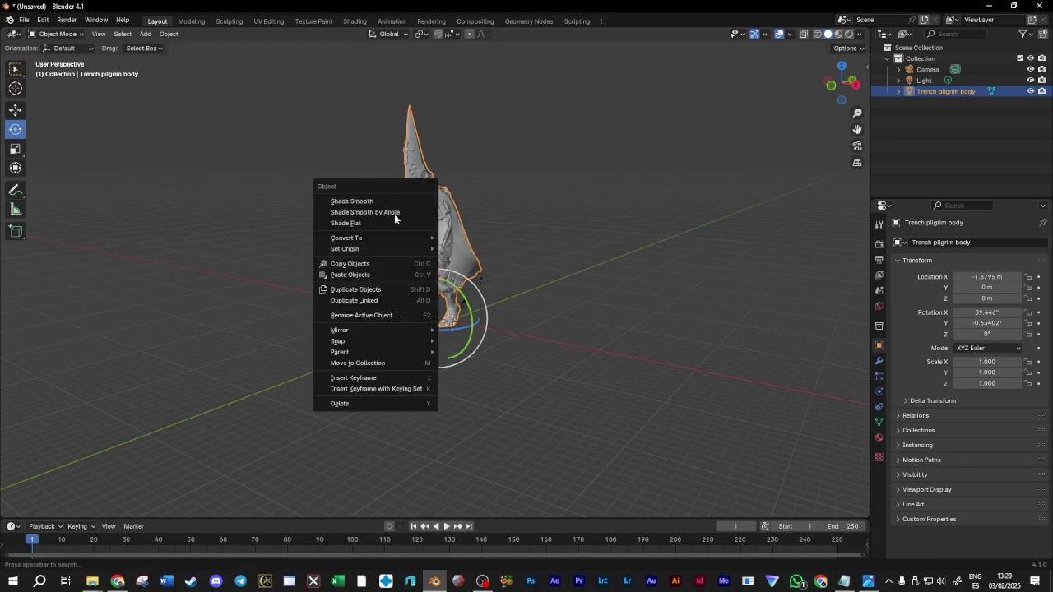
{"action": "mouse_move", "coordinate": [369, 248]}
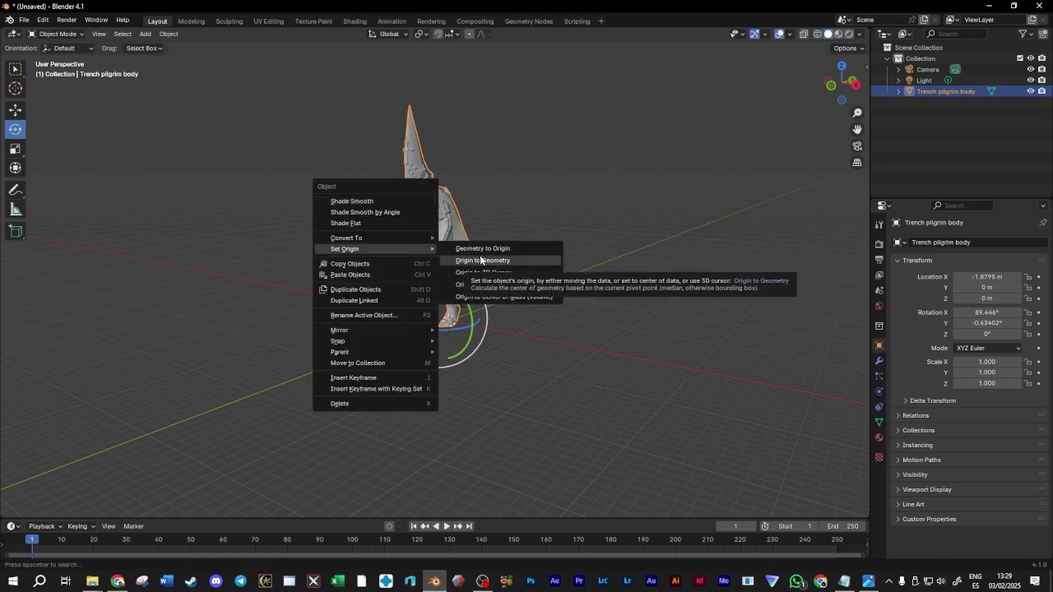
{"action": "left_click", "coordinate": [481, 260]}
Move the body along the X axis to about -0.08 m with the Move tool and deselect it
{"action": "middle_click_drag", "start_coordinate": [327, 264], "coordinate": [42, 156]}
{"action": "left_click", "coordinate": [14, 109]}
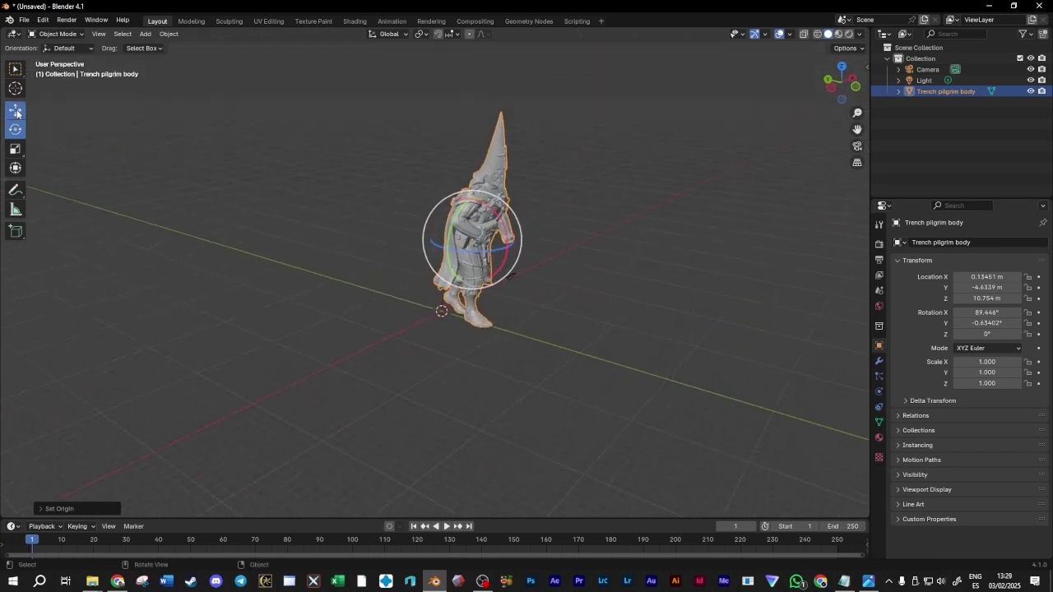
{"action": "middle_click_drag", "start_coordinate": [618, 244], "coordinate": [501, 253]}
{"action": "left_click_drag", "start_coordinate": [500, 253], "coordinate": [460, 233]}
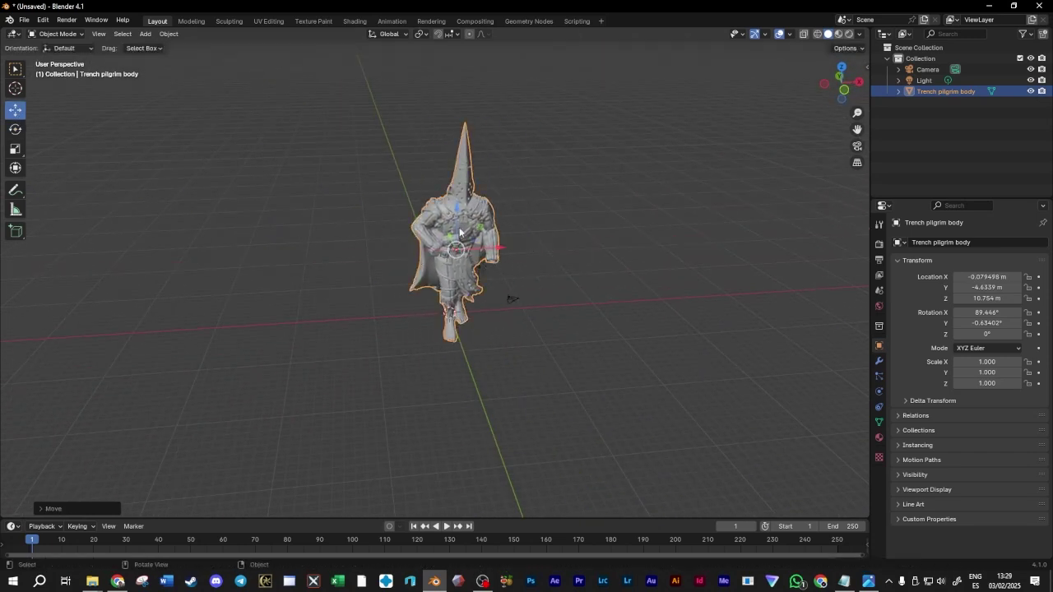
{"action": "left_click", "coordinate": [580, 331]}
Examine the pilgrim model up close and from several angles, including the hood, torso and cape
{"action": "middle_click_drag", "start_coordinate": [555, 309], "coordinate": [503, 253]}
{"action": "scroll", "coordinate": [662, 163], "scroll_direction": "up", "scroll_amount": 4}
{"action": "left_click_drag", "start_coordinate": [857, 129], "coordinate": [829, 362]}
{"action": "middle_click_drag", "start_coordinate": [296, 203], "coordinate": [316, 191]}
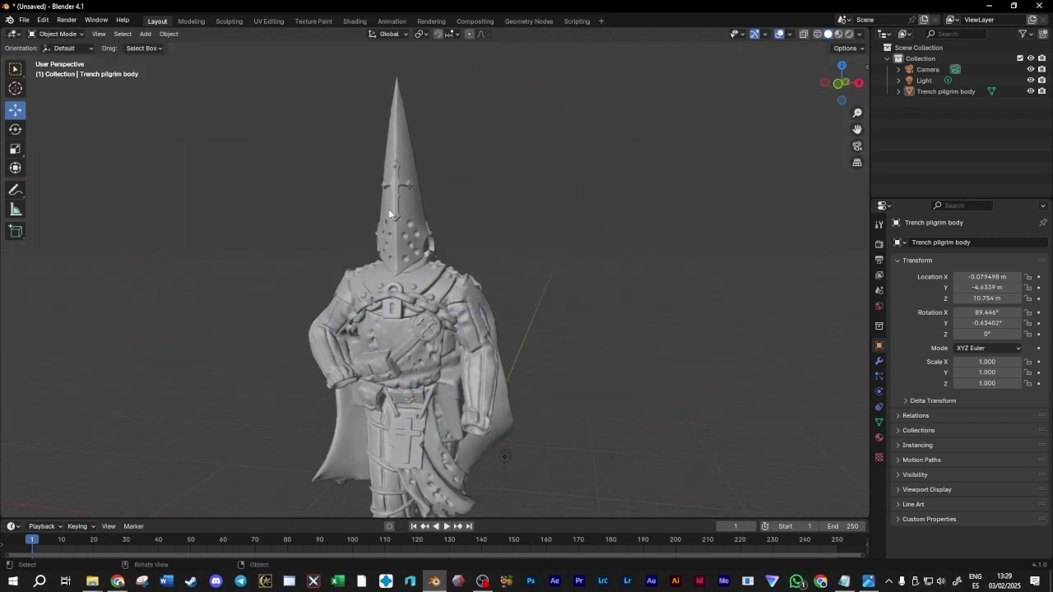
{"action": "scroll", "coordinate": [408, 253], "scroll_direction": "up", "scroll_amount": 8}
{"action": "scroll", "coordinate": [411, 256], "scroll_direction": "down", "scroll_amount": 8}
{"action": "middle_click_drag", "start_coordinate": [410, 256], "coordinate": [454, 252]}
{"action": "middle_click_drag", "start_coordinate": [575, 296], "coordinate": [531, 374]}
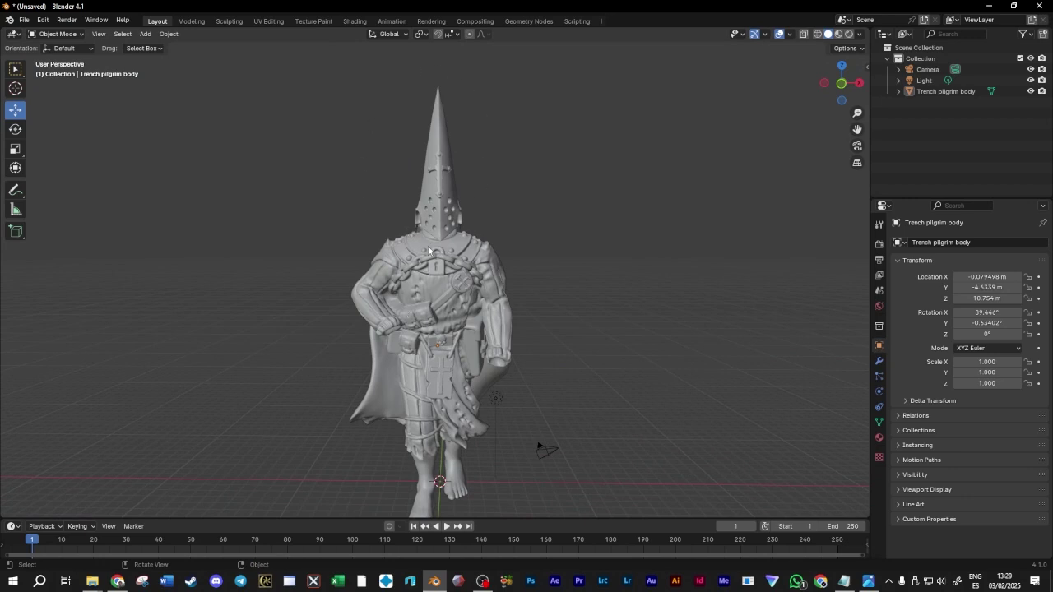
{"action": "middle_click_drag", "start_coordinate": [533, 246], "coordinate": [254, 300]}
Select the body, move it along the X axis to about -0.44 m and deselect it
{"action": "left_click", "coordinate": [56, 34]}
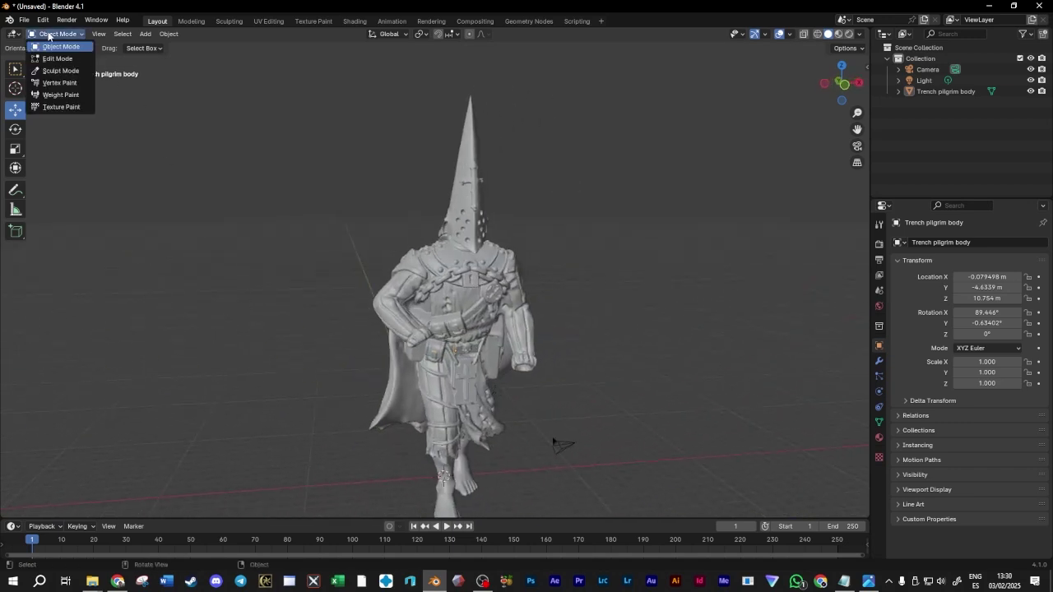
{"action": "left_click", "coordinate": [487, 238]}
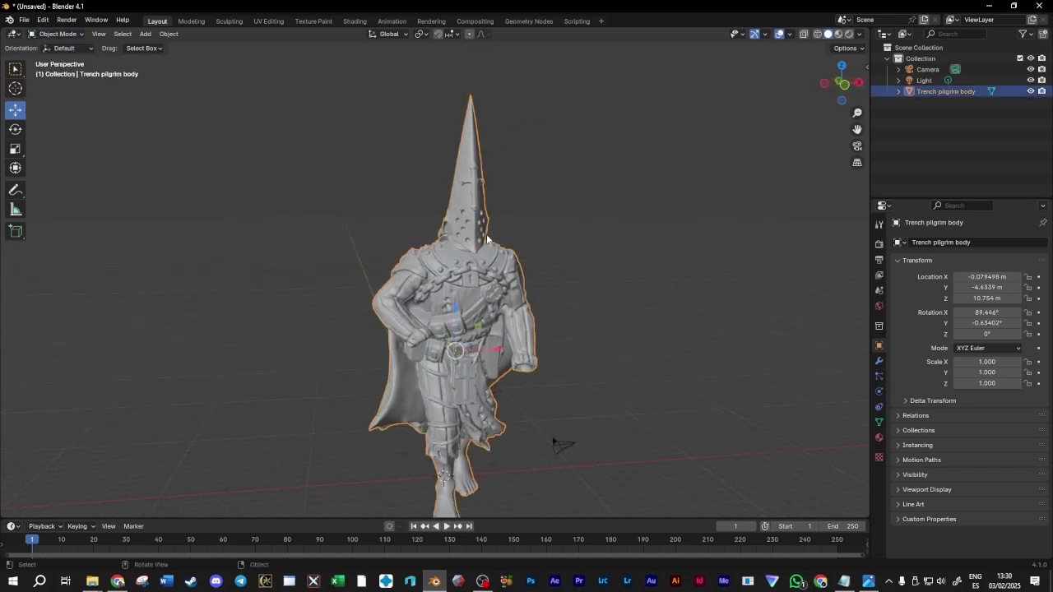
{"action": "left_click_drag", "start_coordinate": [499, 354], "coordinate": [496, 367]}
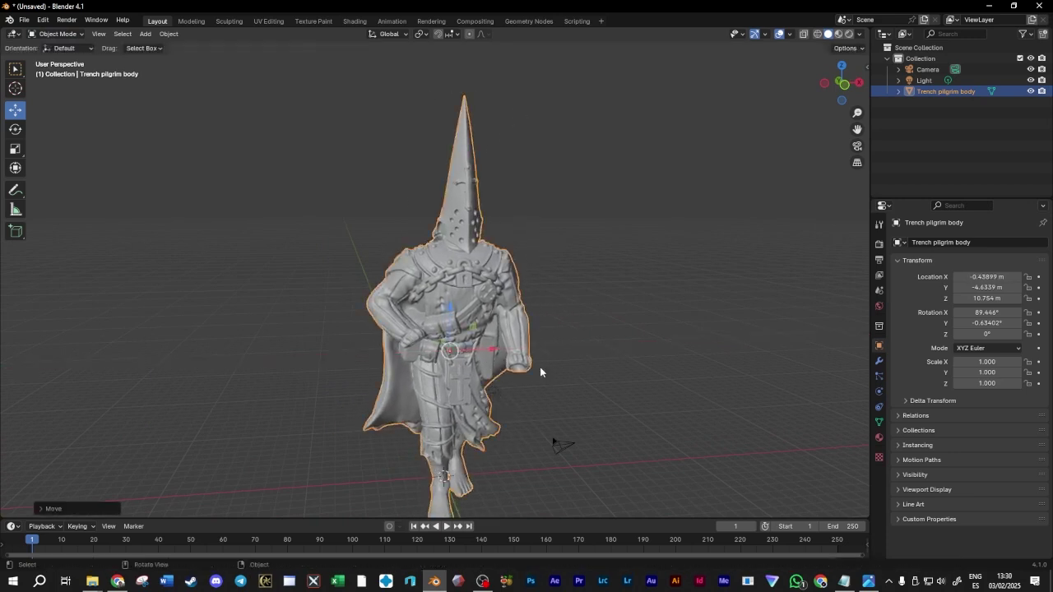
{"action": "left_click", "coordinate": [579, 264]}
Switch the body to Edit Mode and pick a single vertex on the cloak's dense mesh
{"action": "left_click", "coordinate": [56, 34]}
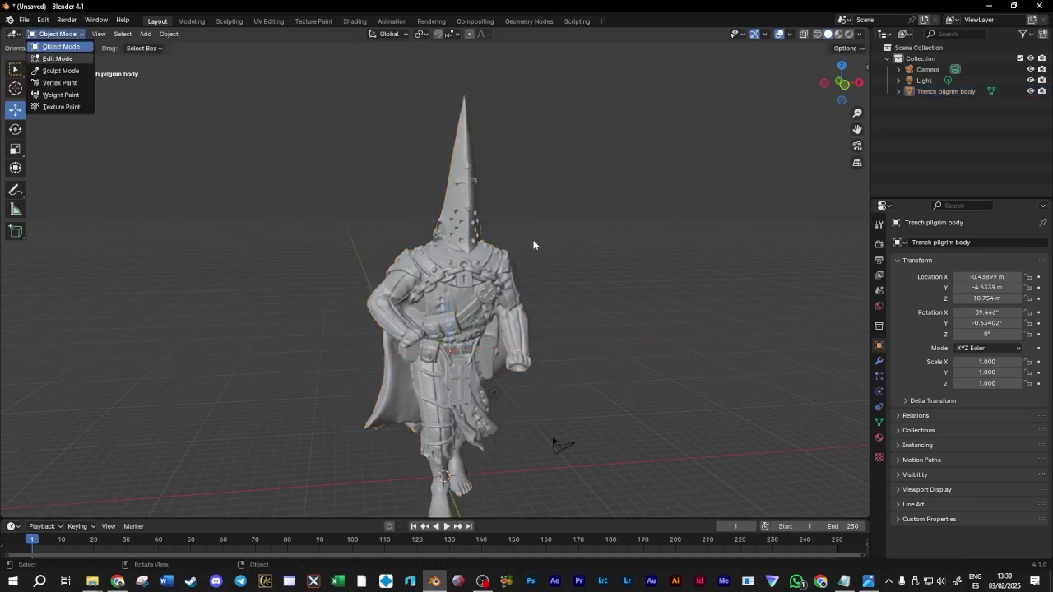
{"action": "key", "text": "Tab"}
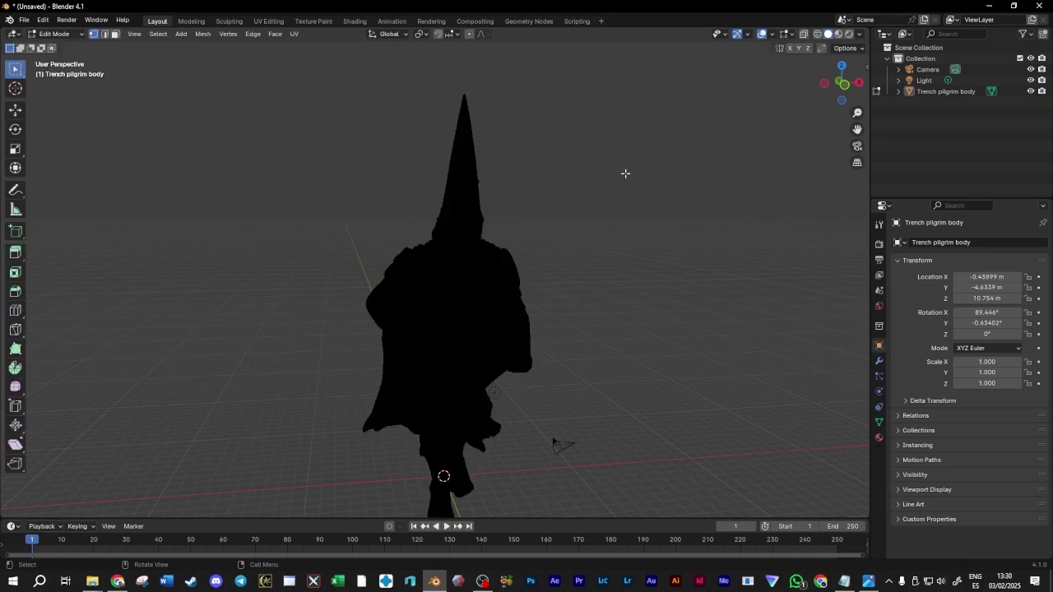
{"action": "middle_click_drag", "start_coordinate": [535, 231], "coordinate": [413, 232]}
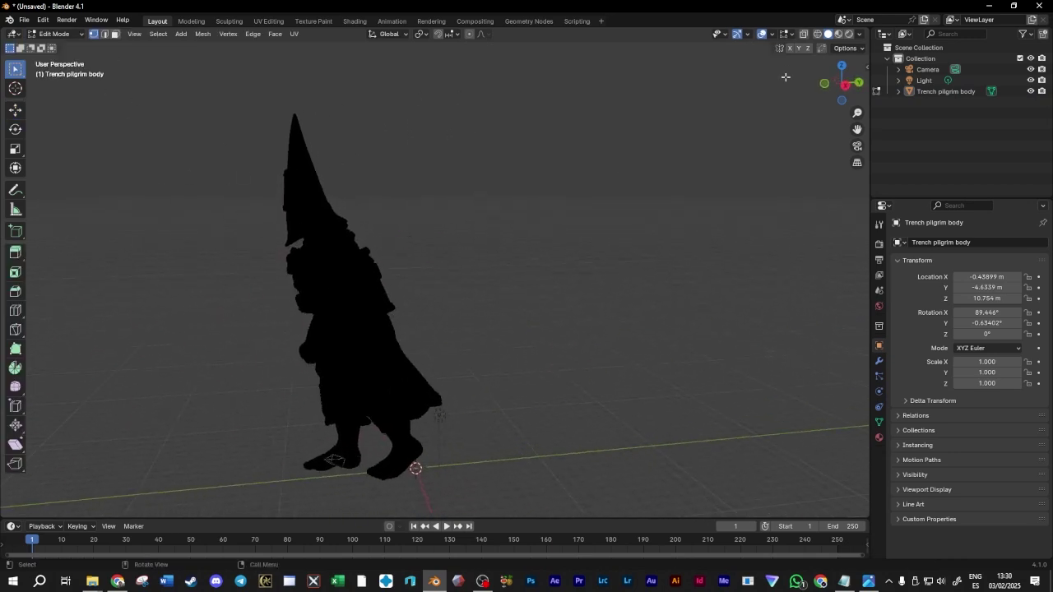
{"action": "left_click_drag", "start_coordinate": [857, 129], "coordinate": [930, 102]}
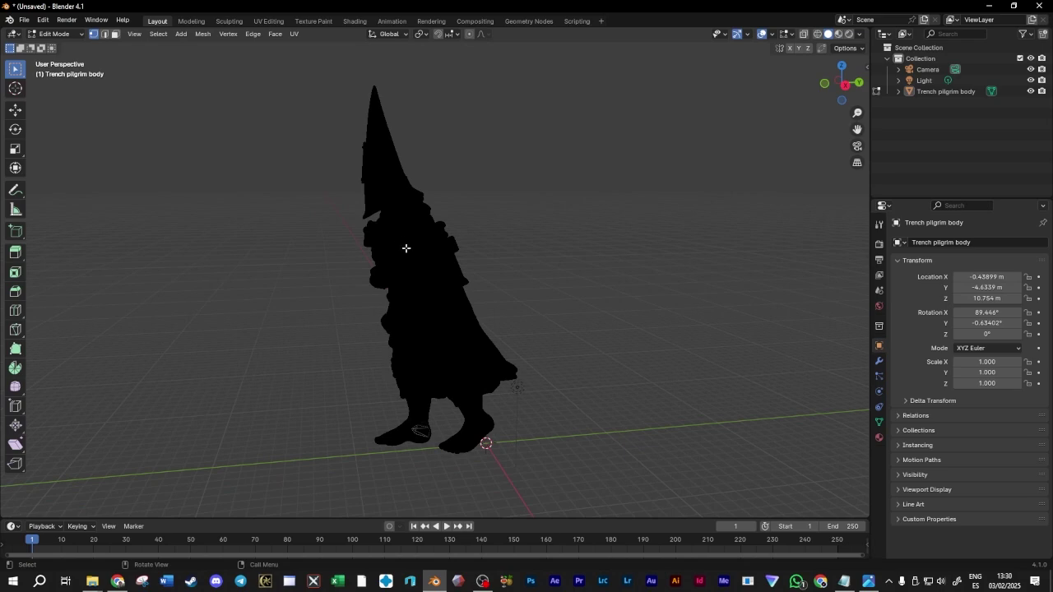
{"action": "scroll", "coordinate": [385, 237], "scroll_direction": "up", "scroll_amount": 6}
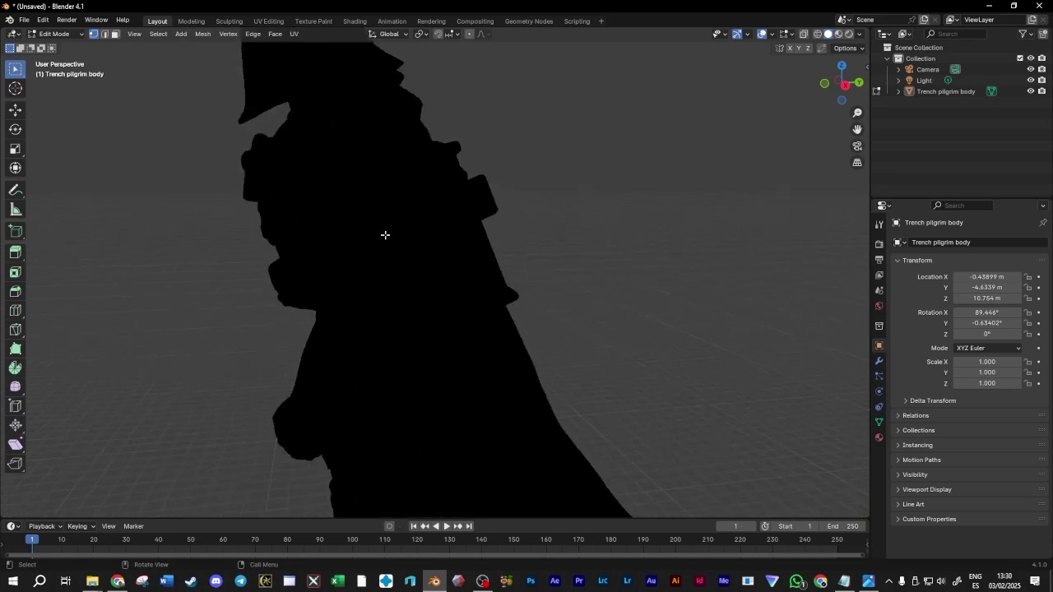
{"action": "scroll", "coordinate": [385, 235], "scroll_direction": "up", "scroll_amount": 4}
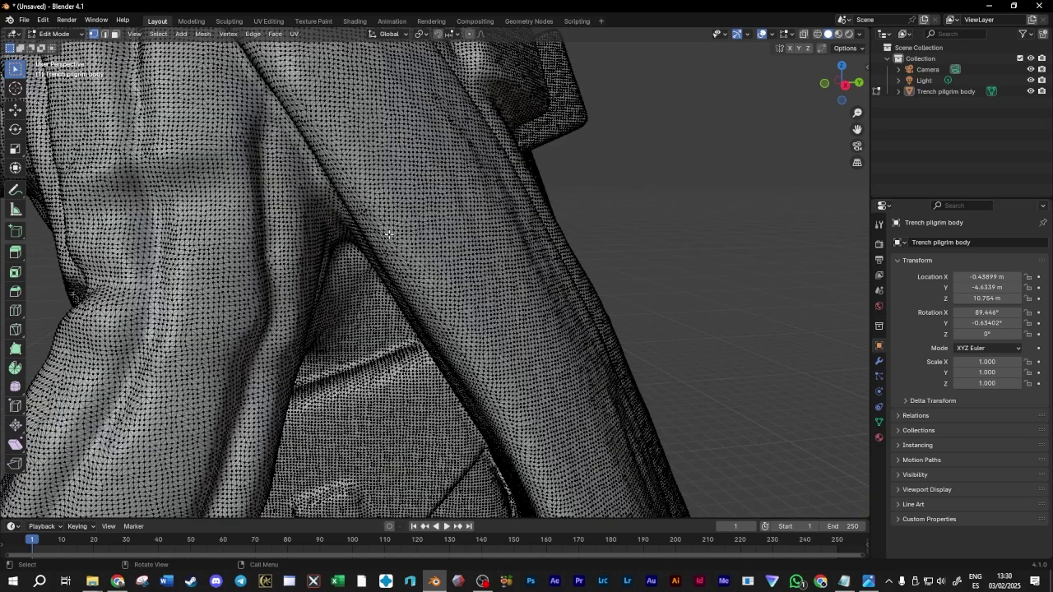
{"action": "scroll", "coordinate": [445, 224], "scroll_direction": "up", "scroll_amount": 5}
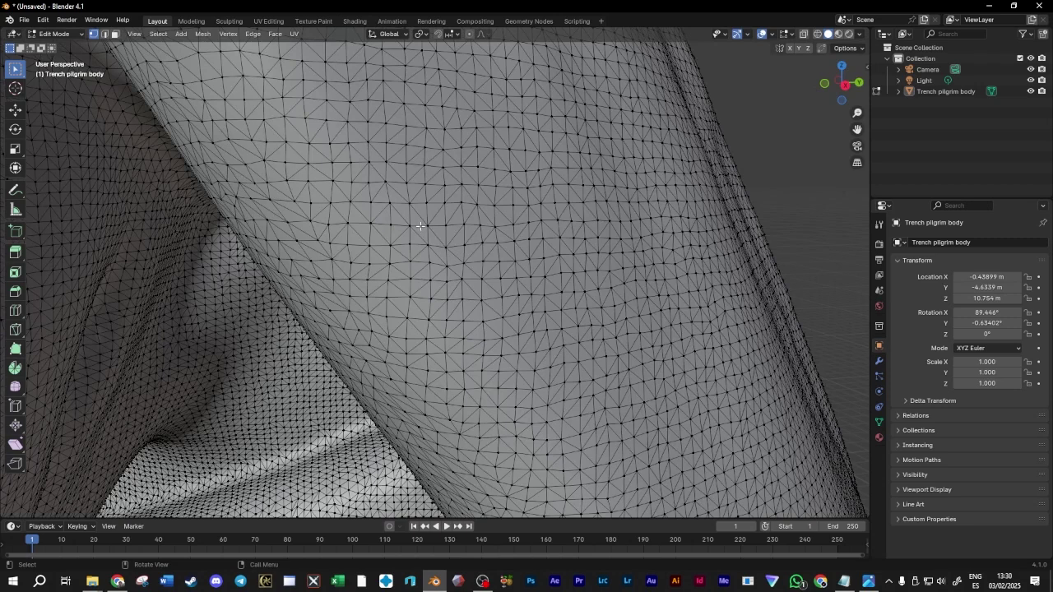
{"action": "left_click", "coordinate": [427, 227]}
Switch the mesh selection to edges with the Extend selection option
{"action": "scroll", "coordinate": [424, 243], "scroll_direction": "down", "scroll_amount": 4}
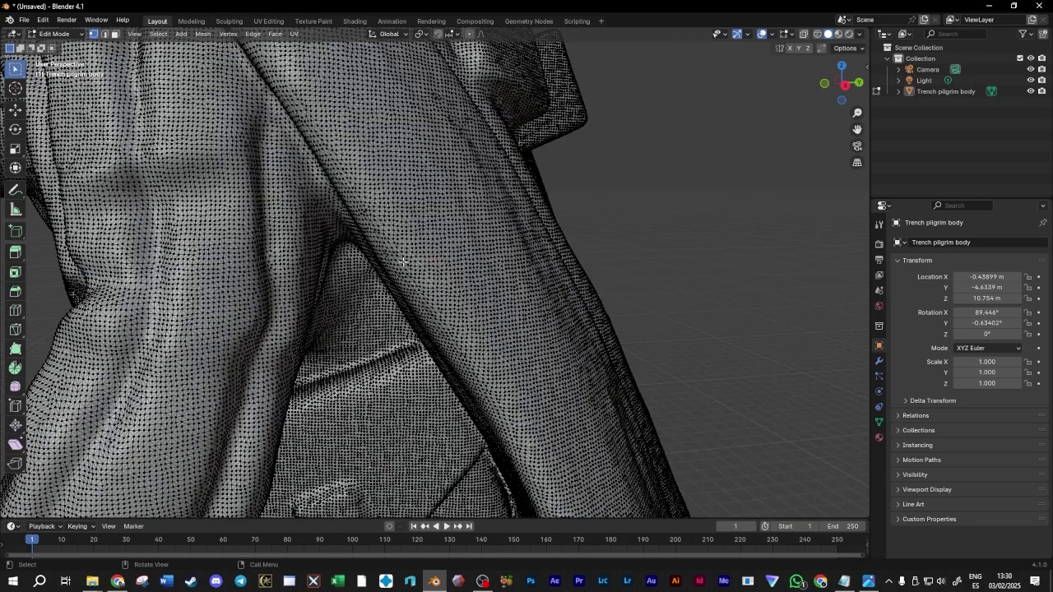
{"action": "scroll", "coordinate": [404, 262], "scroll_direction": "down", "scroll_amount": 5}
{"action": "middle_click_drag", "start_coordinate": [376, 259], "coordinate": [487, 265]}
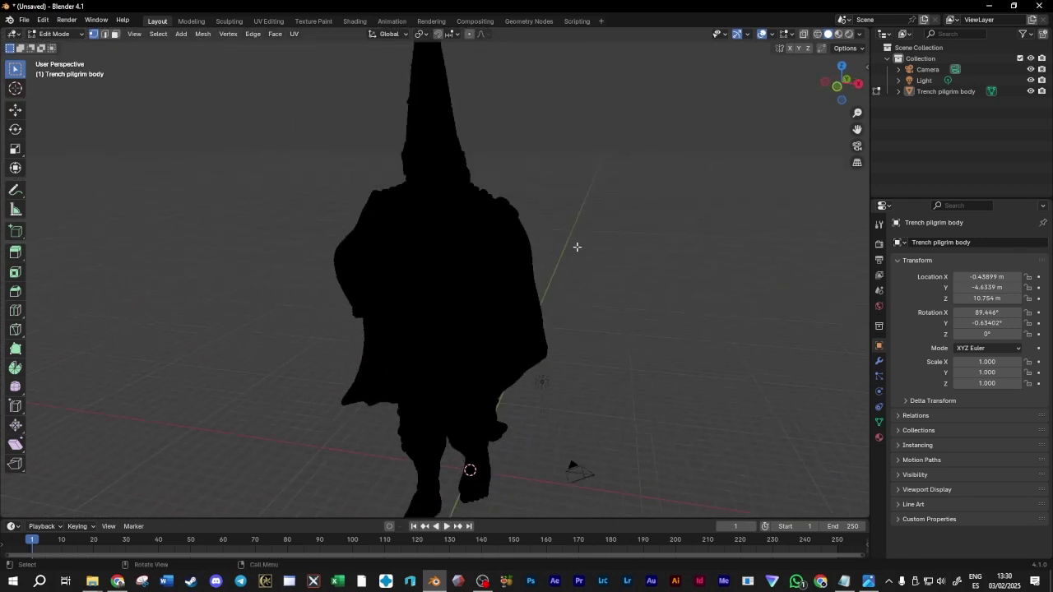
{"action": "middle_click_drag", "start_coordinate": [576, 247], "coordinate": [578, 238]}
{"action": "scroll", "coordinate": [707, 224], "scroll_direction": "down", "scroll_amount": 2}
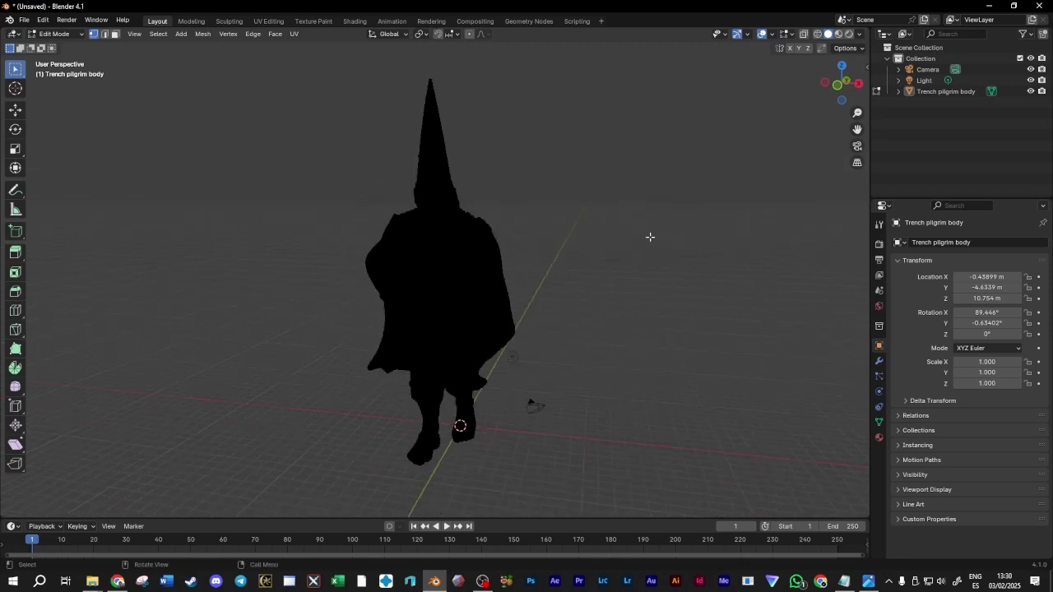
{"action": "left_click", "coordinate": [21, 49]}
{"action": "left_click", "coordinate": [104, 34]}
{"action": "left_click_drag", "start_coordinate": [858, 129], "coordinate": [879, 137]}
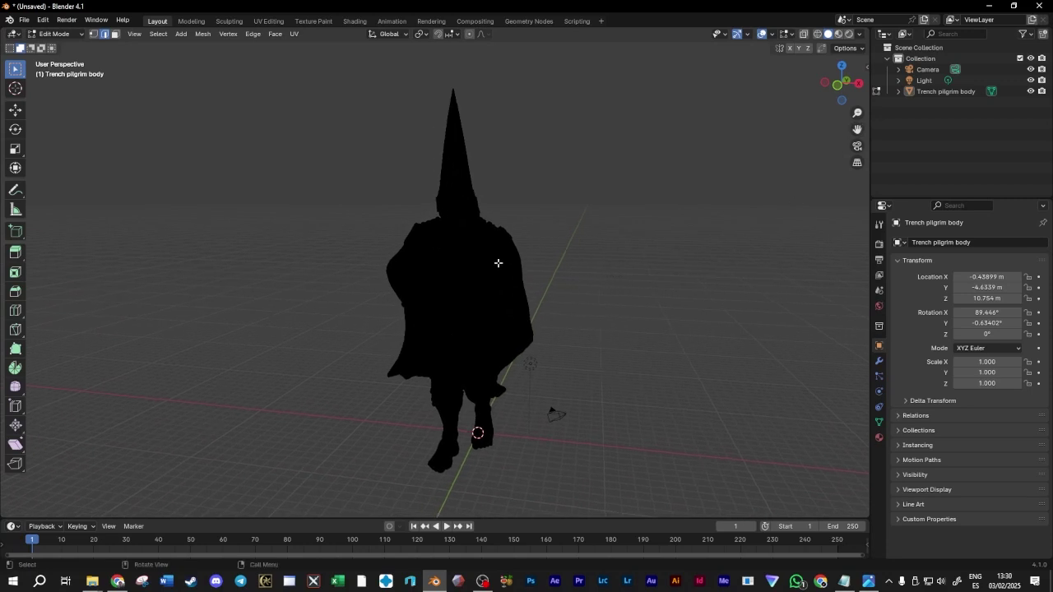
Switch the mesh to vertex selection and back to edge selection
{"action": "mouse_move", "coordinate": [400, 208]}
{"action": "middle_mouse_down"}
{"action": "mouse_move", "coordinate": [562, 250]}
{"action": "mouse_move", "coordinate": [474, 218]}
{"action": "mouse_move", "coordinate": [360, 206]}
{"action": "mouse_move", "coordinate": [417, 207]}
{"action": "mouse_move", "coordinate": [390, 211]}
{"action": "mouse_move", "coordinate": [403, 210]}
{"action": "middle_mouse_up"}
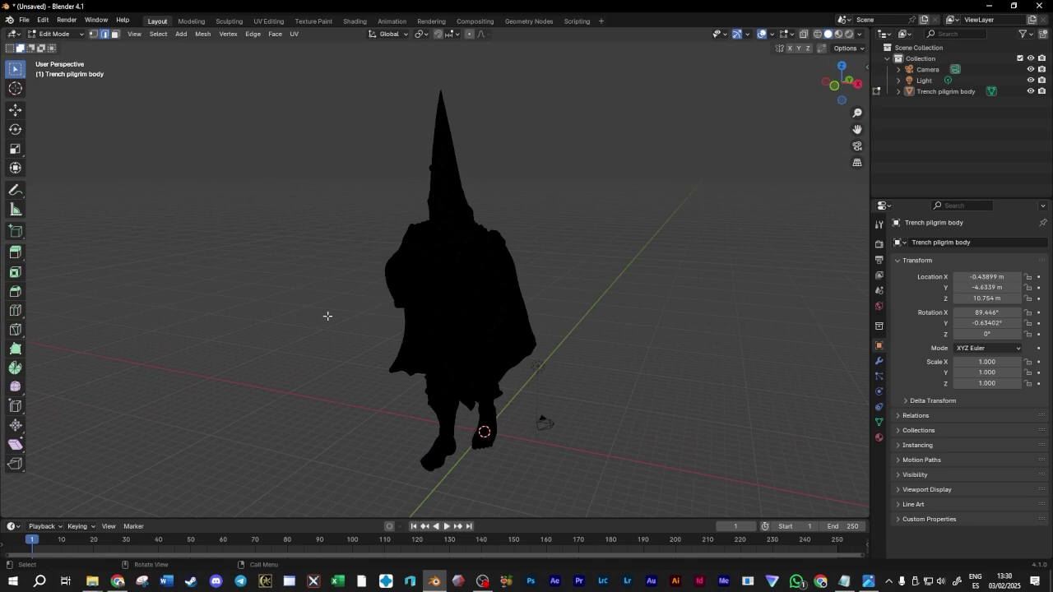
{"action": "middle_click_drag", "start_coordinate": [168, 137], "coordinate": [338, 130]}
{"action": "middle_click_drag", "start_coordinate": [437, 139], "coordinate": [560, 109]}
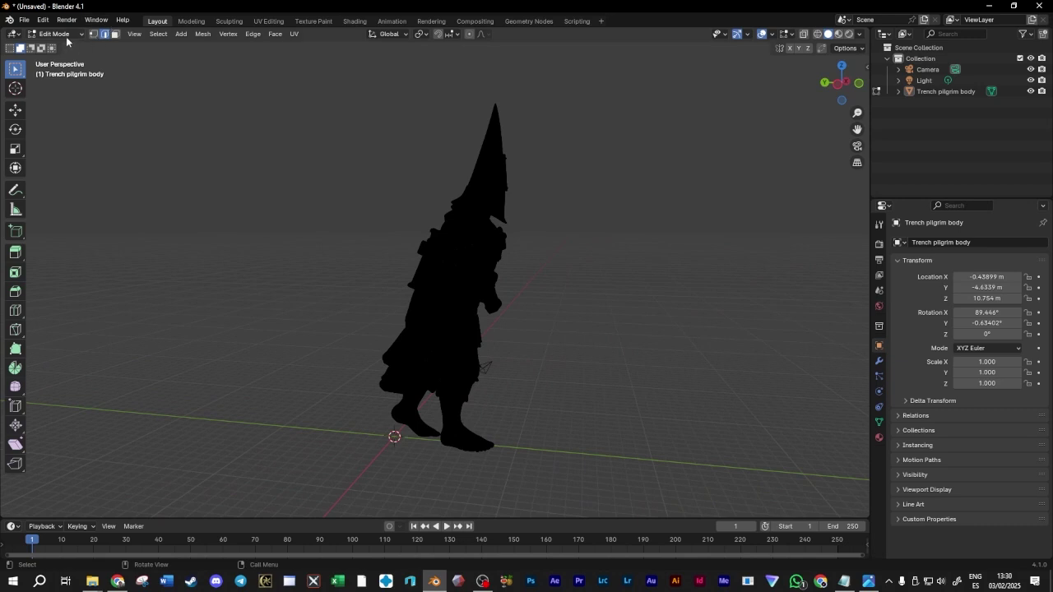
{"action": "left_click", "coordinate": [94, 34]}
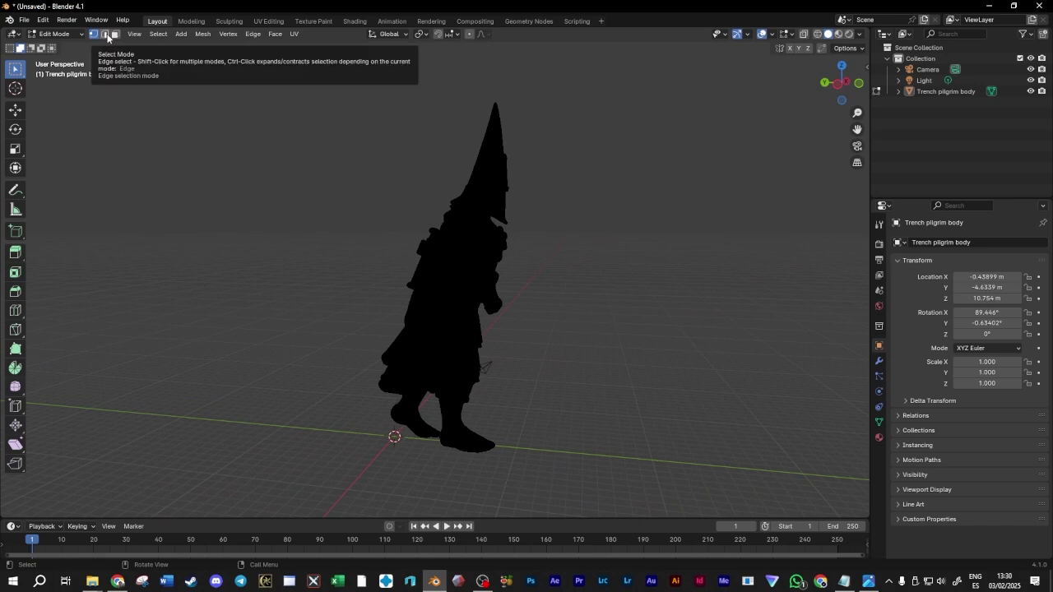
{"action": "left_click", "coordinate": [106, 38]}
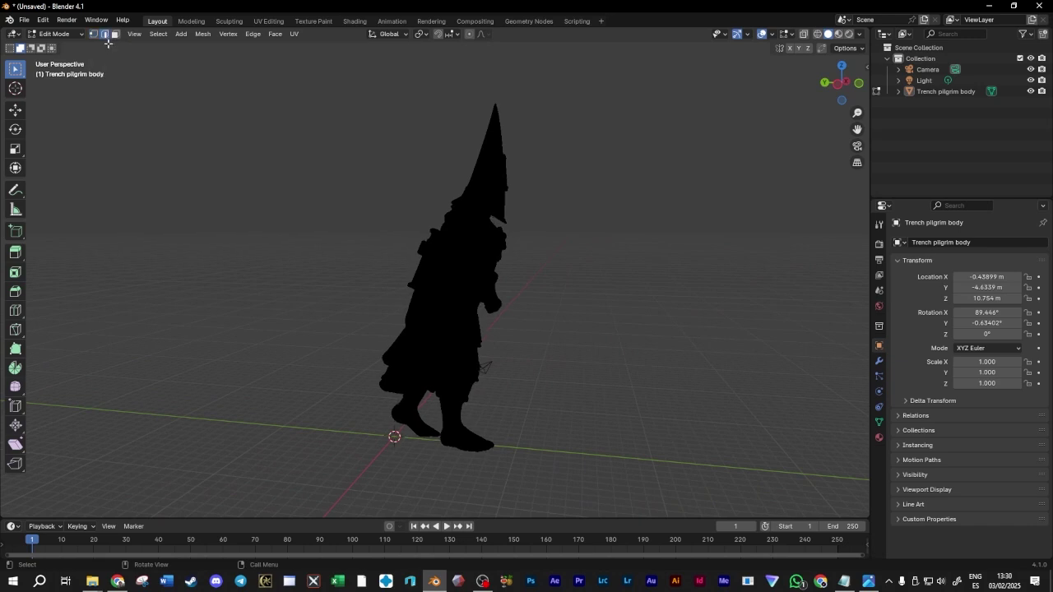
Set selecting to start a new selection and box-select the edges of the pointed hood's upper part from the side
{"action": "left_click", "coordinate": [10, 48]}
{"action": "middle_click_drag", "start_coordinate": [398, 206], "coordinate": [413, 205]}
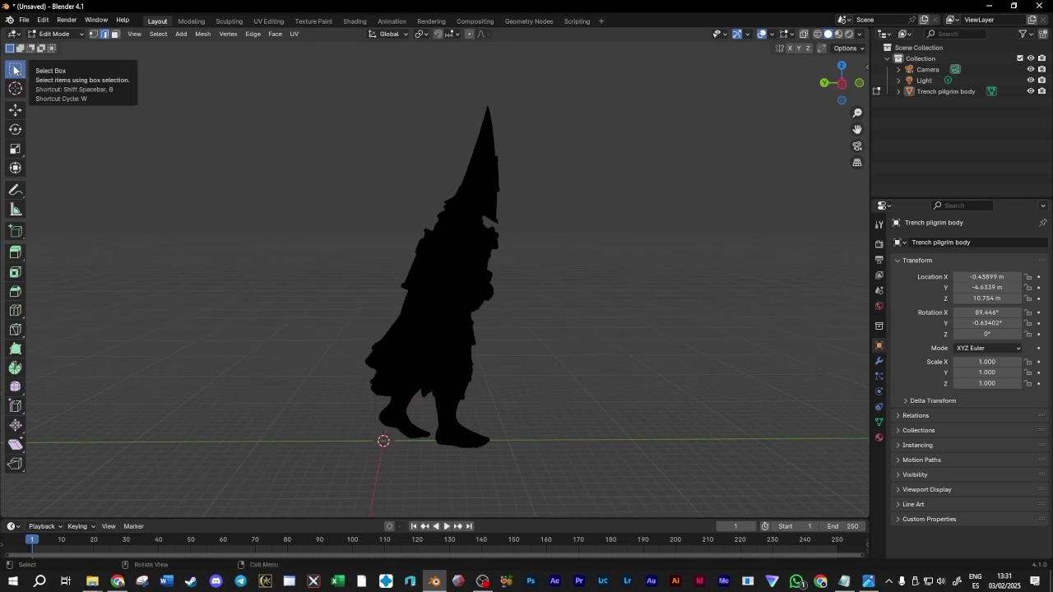
{"action": "left_click_drag", "start_coordinate": [411, 81], "coordinate": [545, 197]}
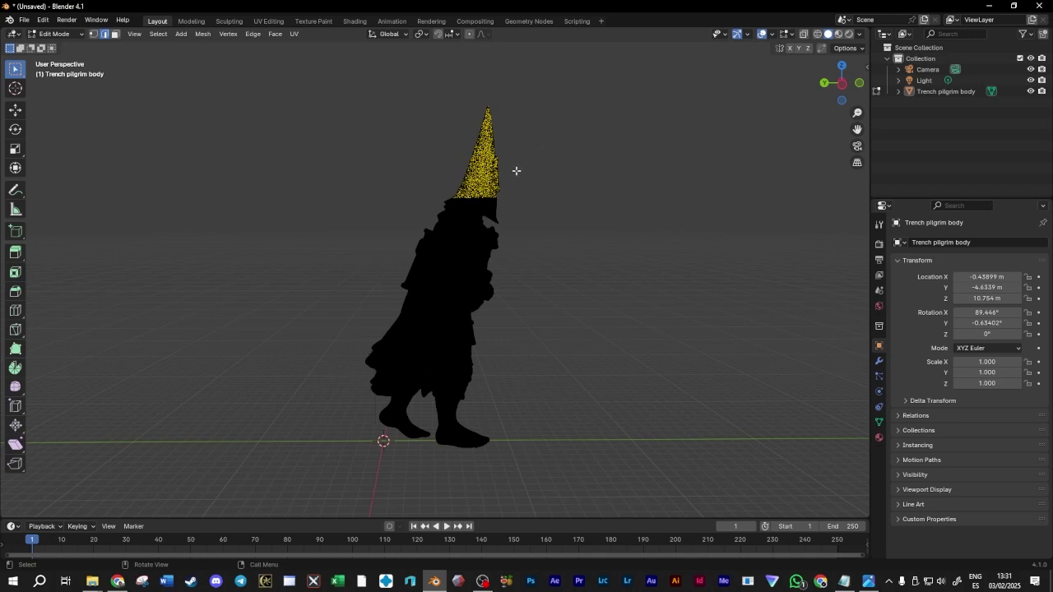
Examine the selected hood edges up close to see which parts of the mesh the box selection covers
{"action": "scroll", "coordinate": [507, 117], "scroll_direction": "up", "scroll_amount": 5}
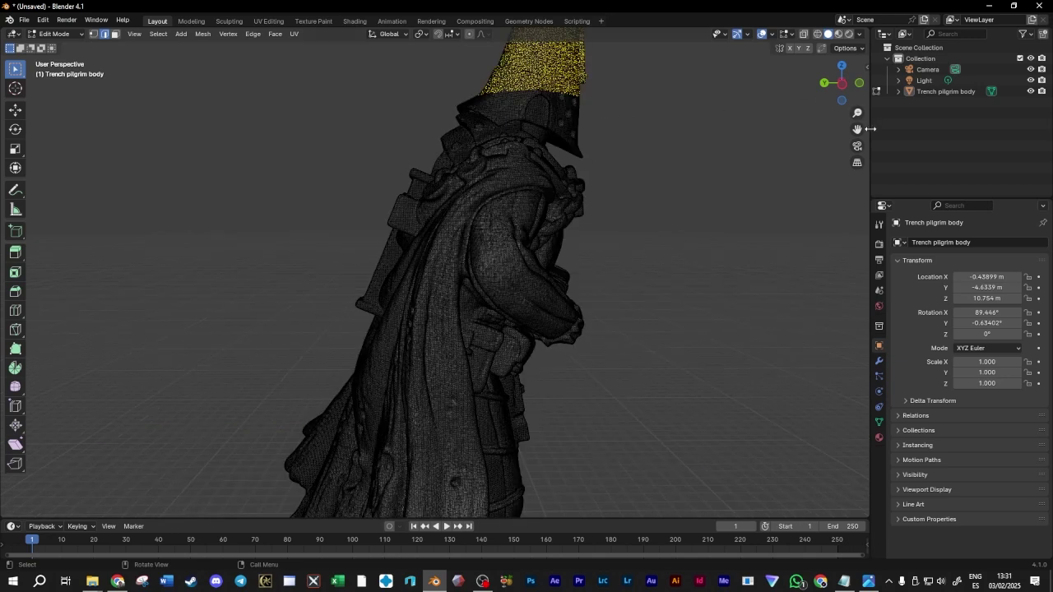
{"action": "left_click_drag", "start_coordinate": [857, 129], "coordinate": [831, 140]}
{"action": "scroll", "coordinate": [618, 228], "scroll_direction": "up", "scroll_amount": 8}
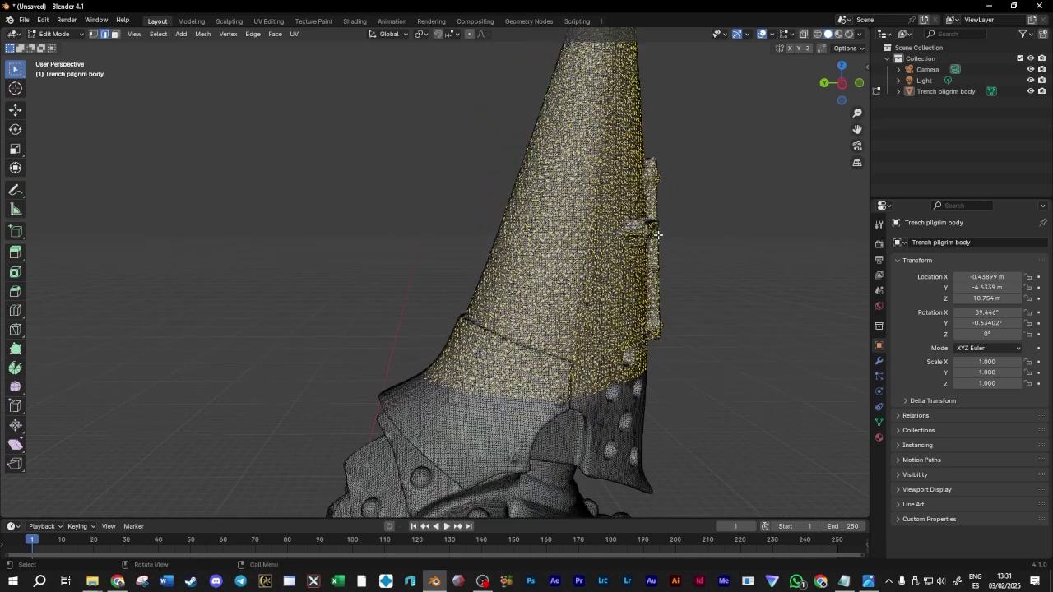
{"action": "middle_click_drag", "start_coordinate": [676, 239], "coordinate": [640, 226]}
{"action": "left_click_drag", "start_coordinate": [857, 129], "coordinate": [546, 114]}
{"action": "scroll", "coordinate": [469, 264], "scroll_direction": "up", "scroll_amount": 5}
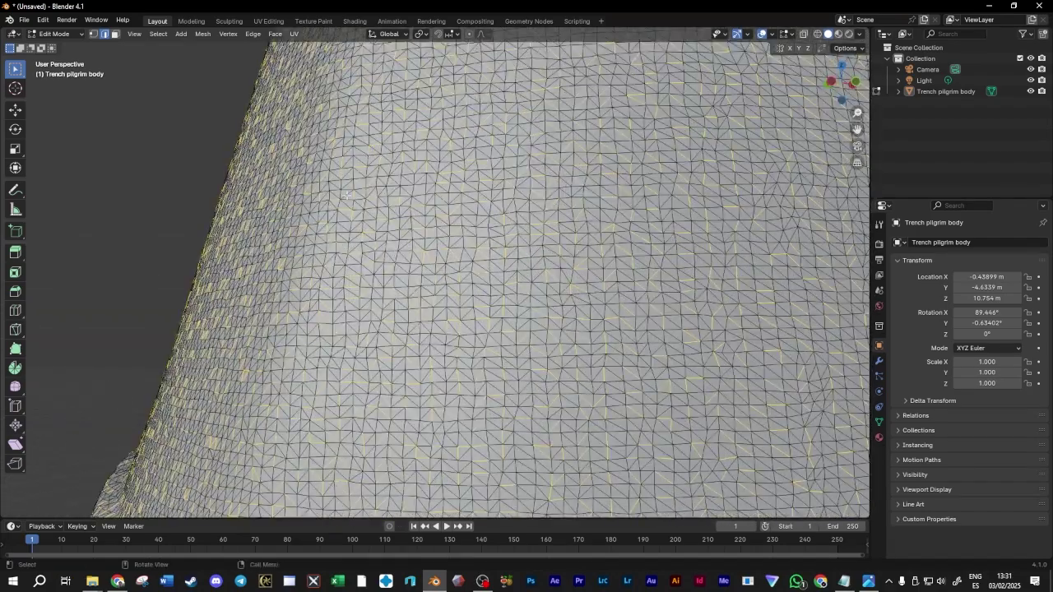
Deselect all of the hood's edges after checking the selection from above and from the side
{"action": "scroll", "coordinate": [347, 195], "scroll_direction": "down", "scroll_amount": 8}
{"action": "middle_click_drag", "start_coordinate": [347, 195], "coordinate": [474, 264]}
{"action": "middle_click_drag", "start_coordinate": [518, 217], "coordinate": [483, 360]}
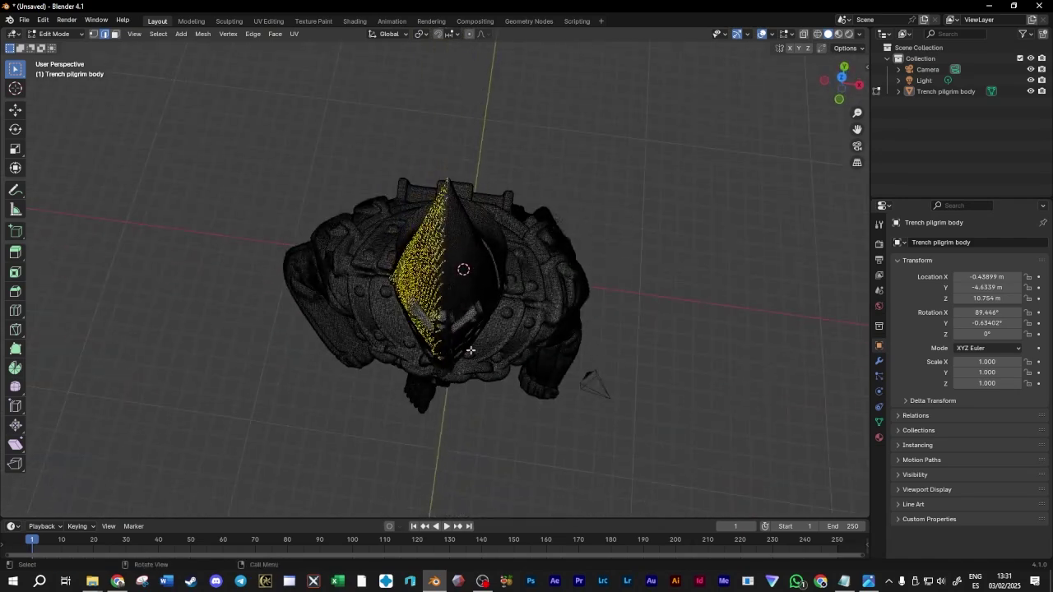
{"action": "middle_click_drag", "start_coordinate": [495, 258], "coordinate": [604, 160]}
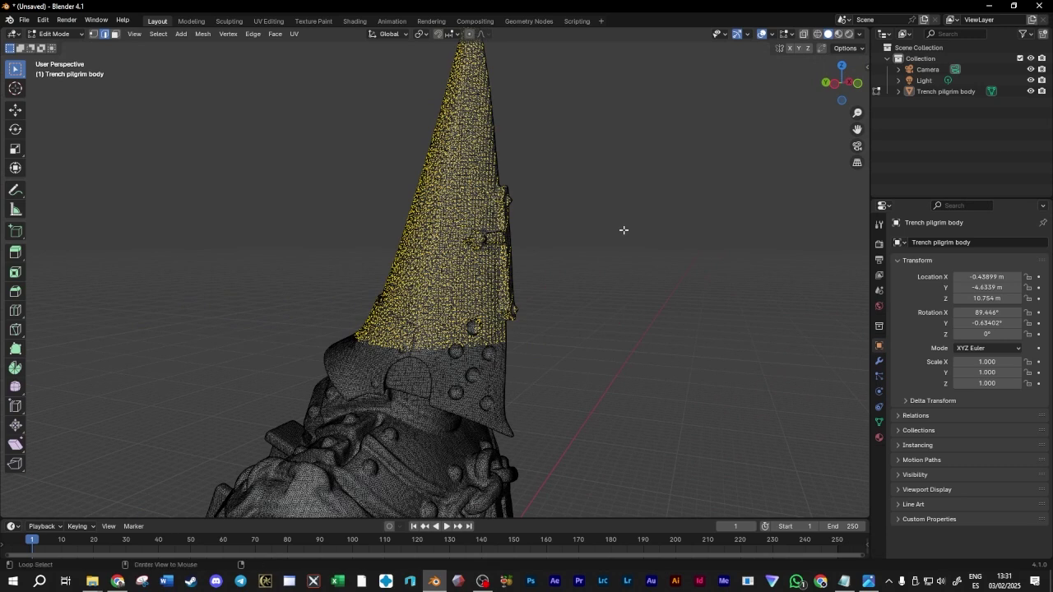
{"action": "key", "text": "alt+a"}
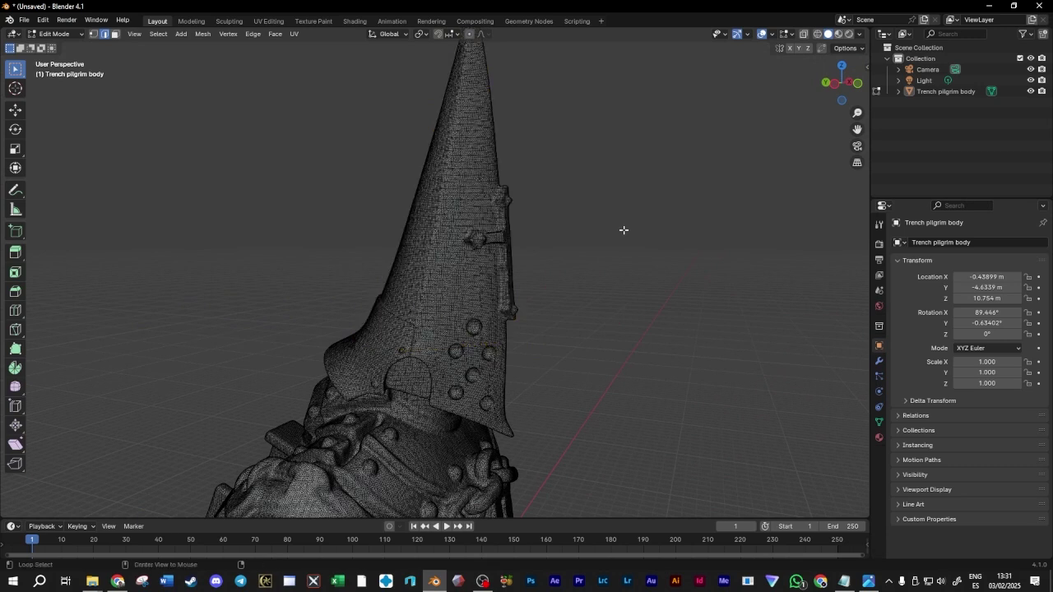
Switch to the Select Lasso tool and turn on X-ray display for the mesh
{"action": "middle_click_drag", "start_coordinate": [591, 318], "coordinate": [602, 313]}
{"action": "scroll", "coordinate": [603, 313], "scroll_direction": "up", "scroll_amount": 1}
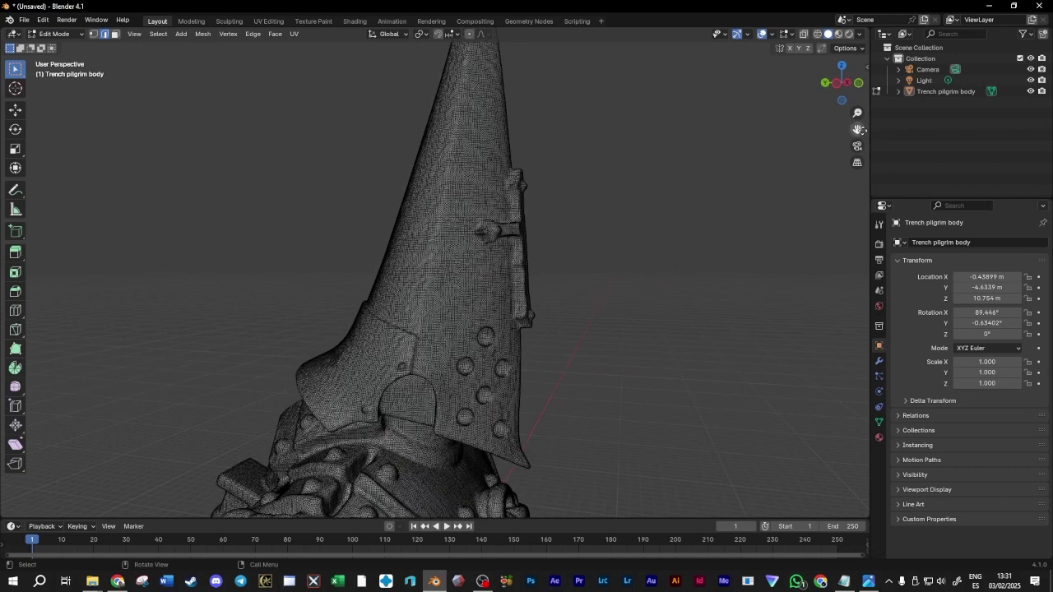
{"action": "left_click_drag", "start_coordinate": [857, 130], "coordinate": [894, 121]}
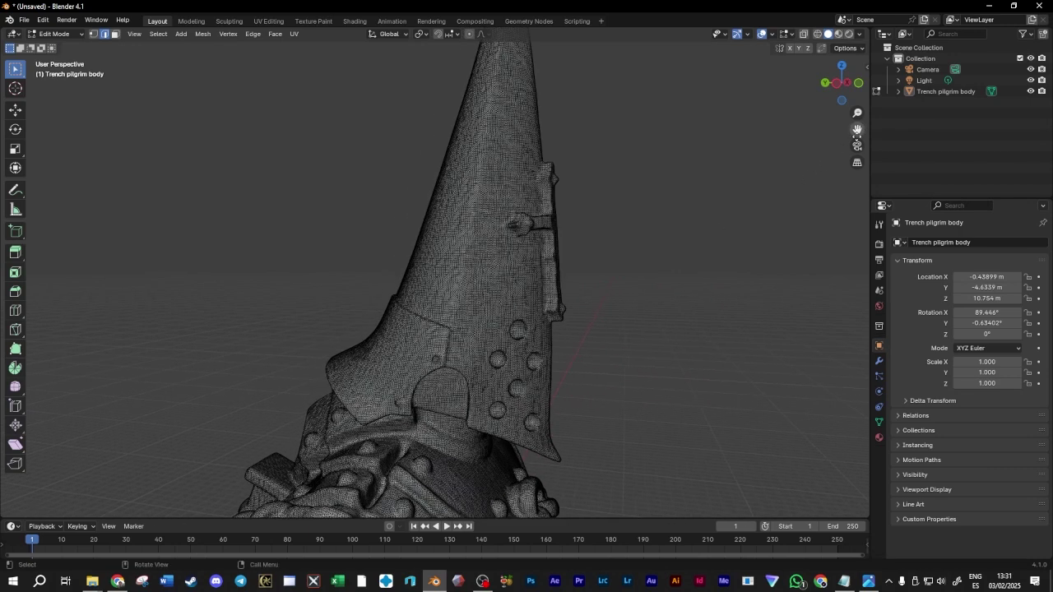
{"action": "left_click", "coordinate": [12, 72]}
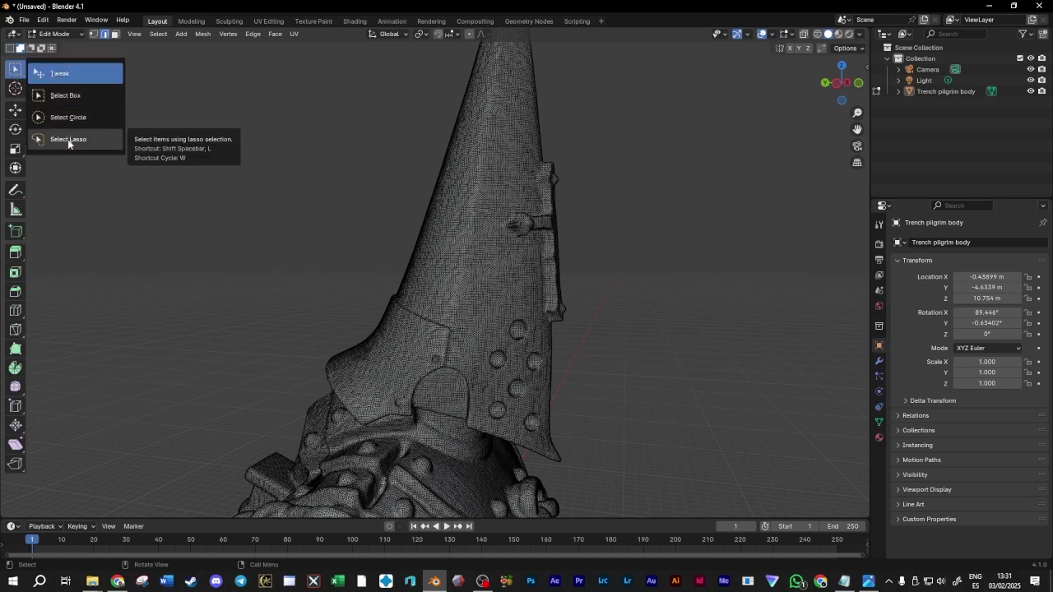
{"action": "left_click", "coordinate": [67, 139]}
{"action": "scroll", "coordinate": [320, 310], "scroll_direction": "down", "scroll_amount": 1}
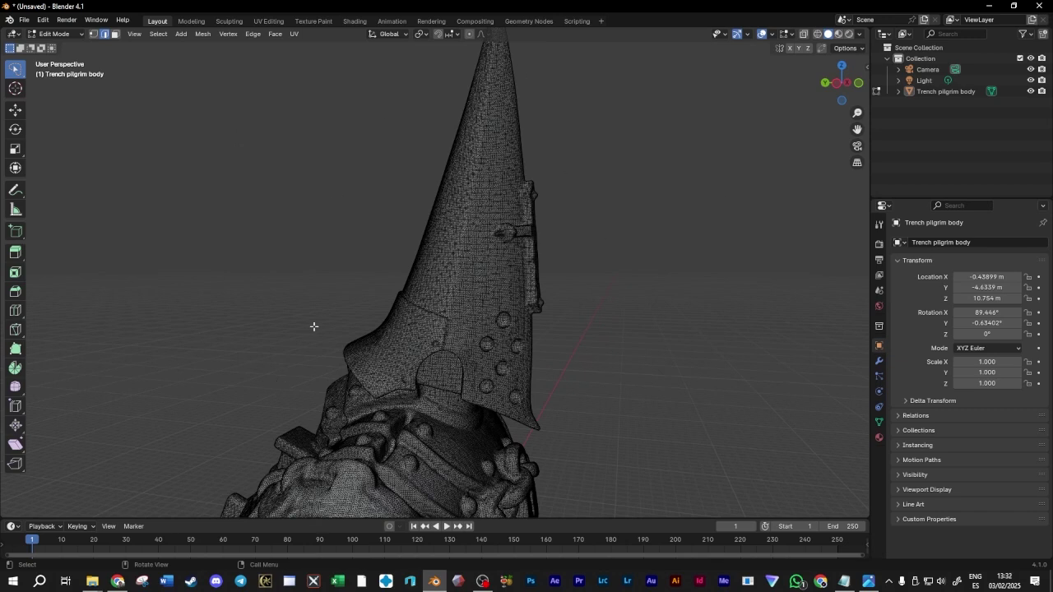
{"action": "left_click", "coordinate": [805, 36]}
{"action": "middle_click_drag", "start_coordinate": [680, 234], "coordinate": [654, 267]}
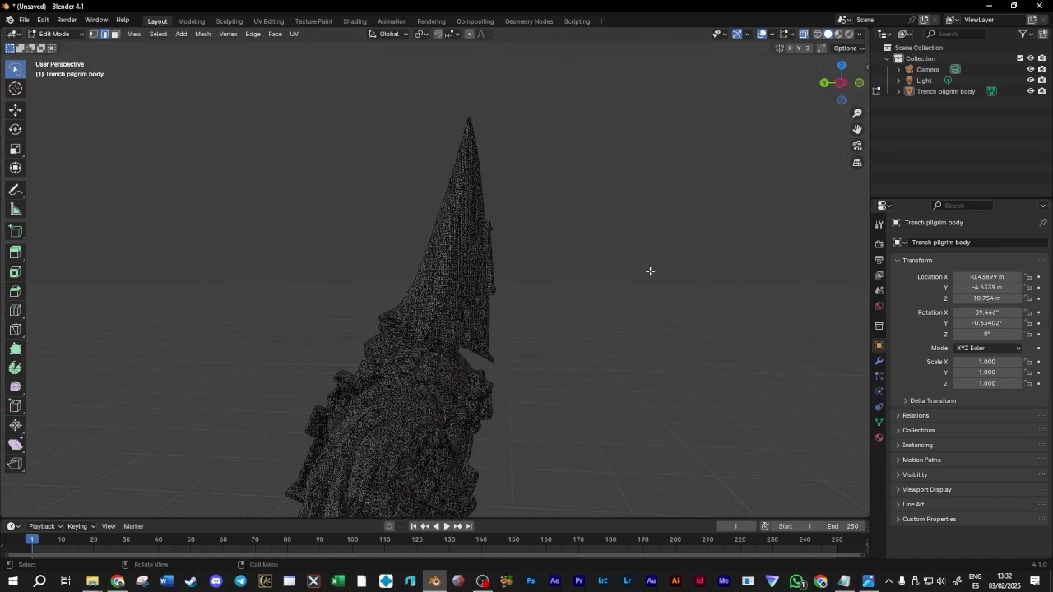
Lasso-select the hood's pointed tip through the mesh, check it from another angle and clear the selection
{"action": "mouse_move", "coordinate": [365, 226]}
{"action": "right_mouse_down", "text": "ctrl"}
{"action": "mouse_move", "coordinate": [564, 226]}
{"action": "mouse_move", "coordinate": [312, 159]}
{"action": "mouse_move", "coordinate": [313, 206]}
{"action": "right_mouse_up", "text": "ctrl"}
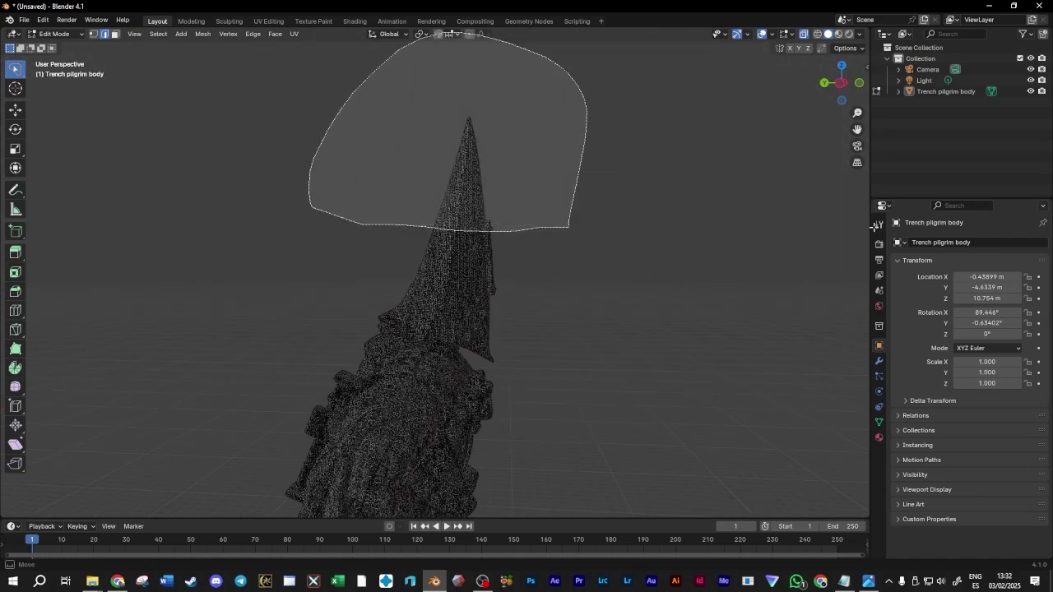
{"action": "middle_click_drag", "start_coordinate": [691, 198], "coordinate": [479, 223]}
{"action": "middle_click_drag", "start_coordinate": [541, 147], "coordinate": [583, 176]}
{"action": "left_click", "coordinate": [544, 241]}
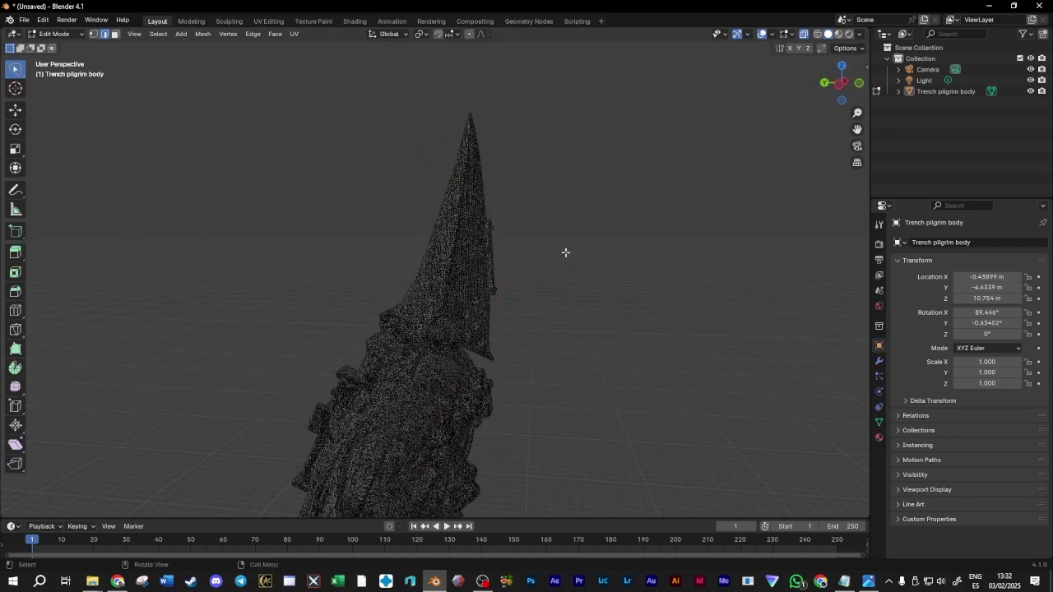
Lasso-select the whole pointed hood together with the neck and upper shoulder area from the side
{"action": "middle_click_drag", "start_coordinate": [573, 253], "coordinate": [598, 263]}
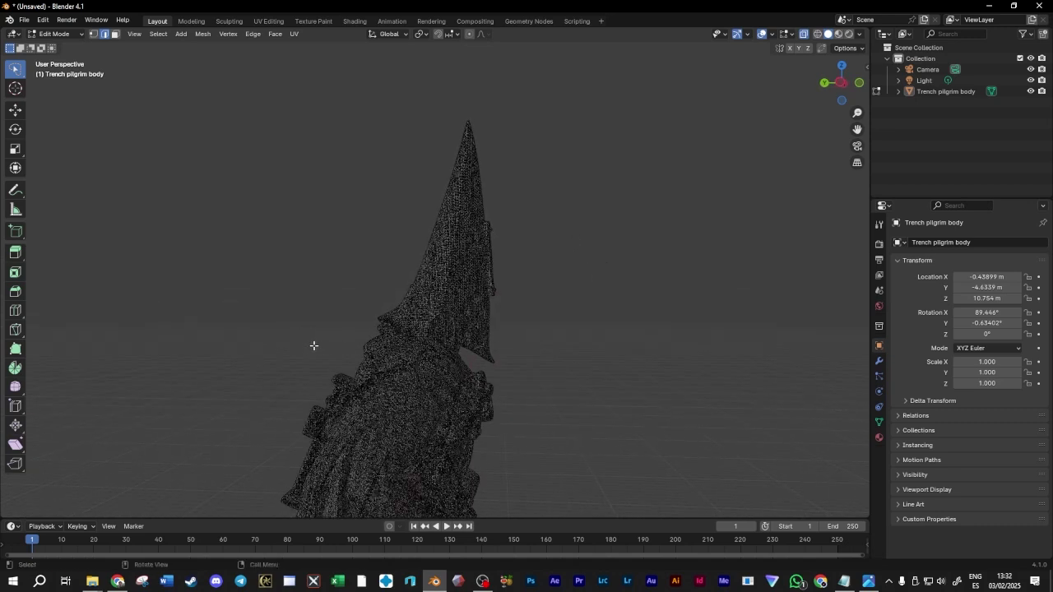
{"action": "mouse_move", "coordinate": [304, 344]}
{"action": "left_mouse_down"}
{"action": "mouse_move", "coordinate": [517, 387]}
{"action": "mouse_move", "coordinate": [564, 71]}
{"action": "mouse_move", "coordinate": [286, 237]}
{"action": "mouse_move", "coordinate": [301, 339]}
{"action": "left_mouse_up"}
{"action": "mouse_move", "coordinate": [668, 312]}
{"action": "middle_mouse_down"}
{"action": "mouse_move", "coordinate": [513, 298]}
{"action": "mouse_move", "coordinate": [536, 376]}
{"action": "mouse_move", "coordinate": [478, 331]}
{"action": "mouse_move", "coordinate": [481, 361]}
{"action": "middle_mouse_up"}
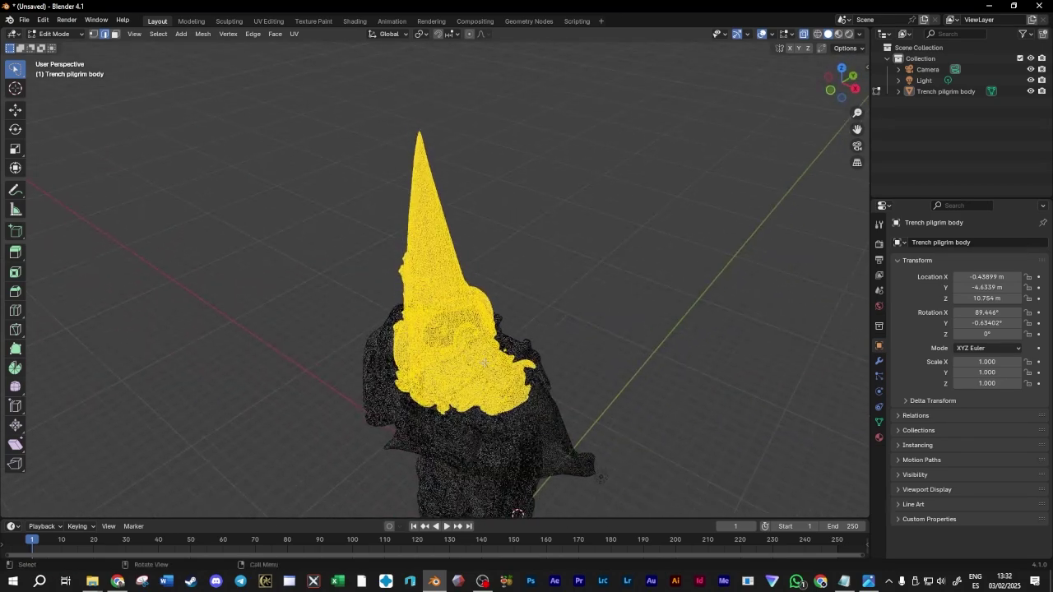
Remove the small isolated patch of edges beside the neck from the selection with a subtracting lasso
{"action": "scroll", "coordinate": [494, 354], "scroll_direction": "up", "scroll_amount": 3}
{"action": "left_click_drag", "start_coordinate": [858, 130], "coordinate": [784, 73]}
{"action": "scroll", "coordinate": [447, 348], "scroll_direction": "up", "scroll_amount": 2}
{"action": "middle_click_drag", "start_coordinate": [478, 373], "coordinate": [535, 353], "text": "shift"}
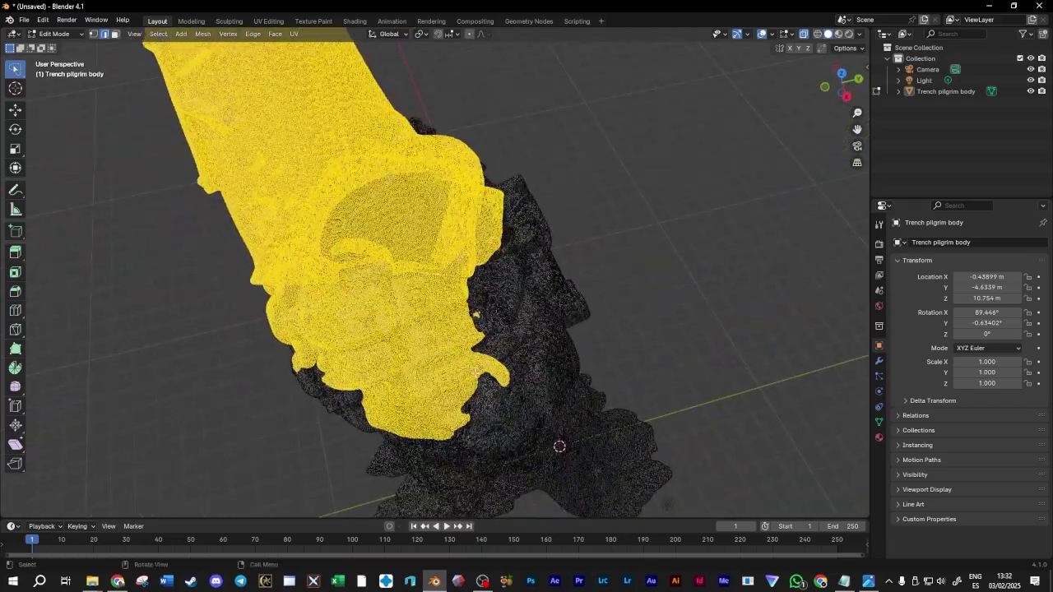
{"action": "middle_click_drag", "start_coordinate": [469, 326], "coordinate": [545, 474]}
{"action": "scroll", "coordinate": [559, 499], "scroll_direction": "up", "scroll_amount": 4}
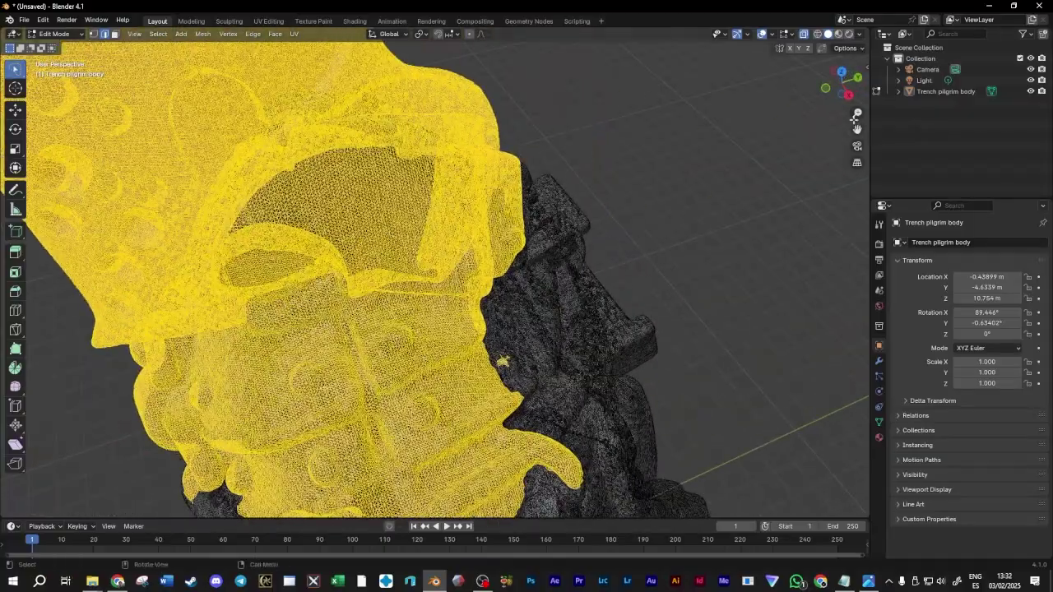
{"action": "scroll", "coordinate": [613, 404], "scroll_direction": "up", "scroll_amount": 4}
{"action": "scroll", "coordinate": [395, 378], "scroll_direction": "up", "scroll_amount": 2}
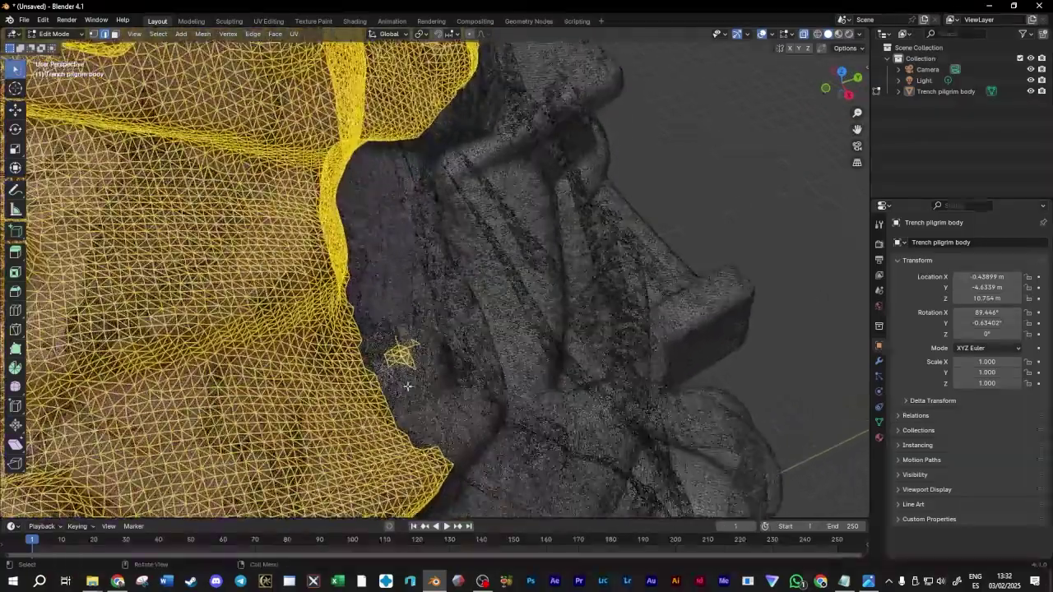
{"action": "left_click_drag", "start_coordinate": [857, 130], "coordinate": [933, 93]}
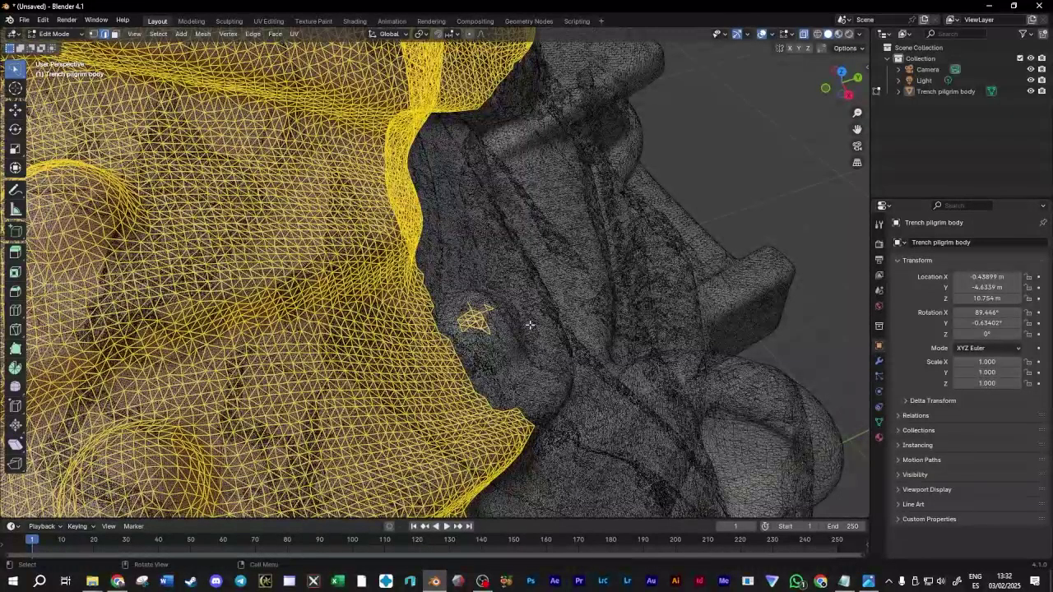
{"action": "right_click_drag", "start_coordinate": [504, 349], "coordinate": [478, 346], "text": "ctrl"}
{"action": "left_click", "coordinate": [466, 248]}
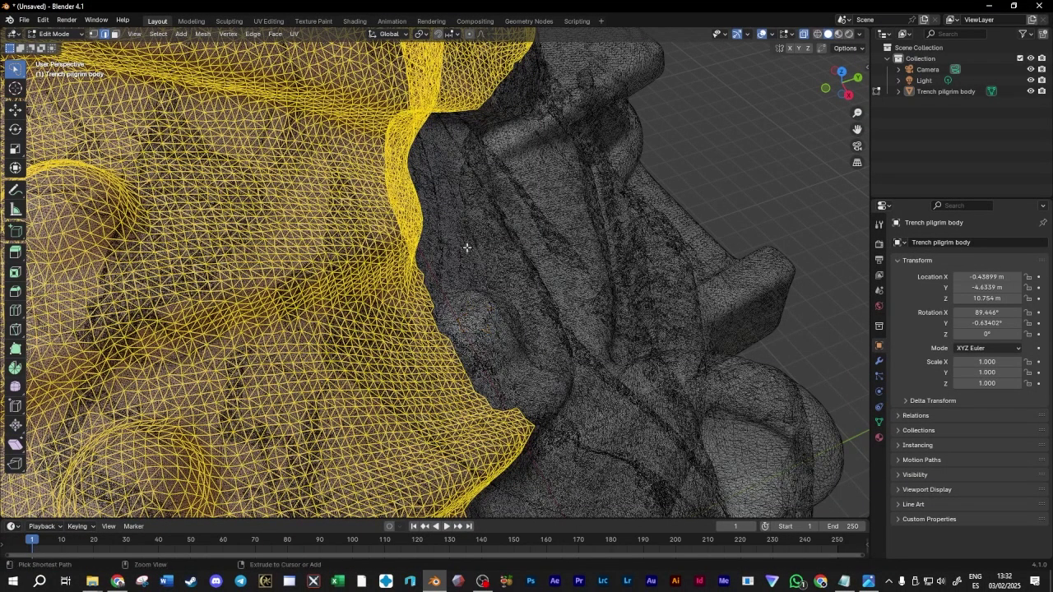
Subtract the selected edges on both shoulders with one lasso on each side of the neck
{"action": "scroll", "coordinate": [519, 355], "scroll_direction": "down", "scroll_amount": 6}
{"action": "middle_click_drag", "start_coordinate": [518, 355], "coordinate": [387, 404]}
{"action": "key", "text": "g"}
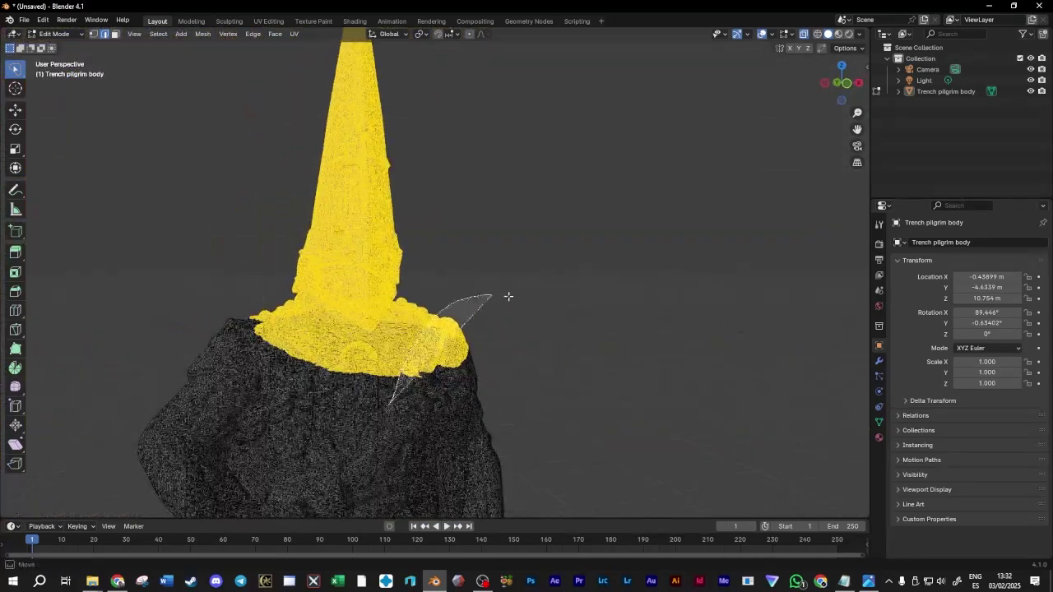
{"action": "right_click", "coordinate": [454, 370]}
{"action": "key", "text": "g"}
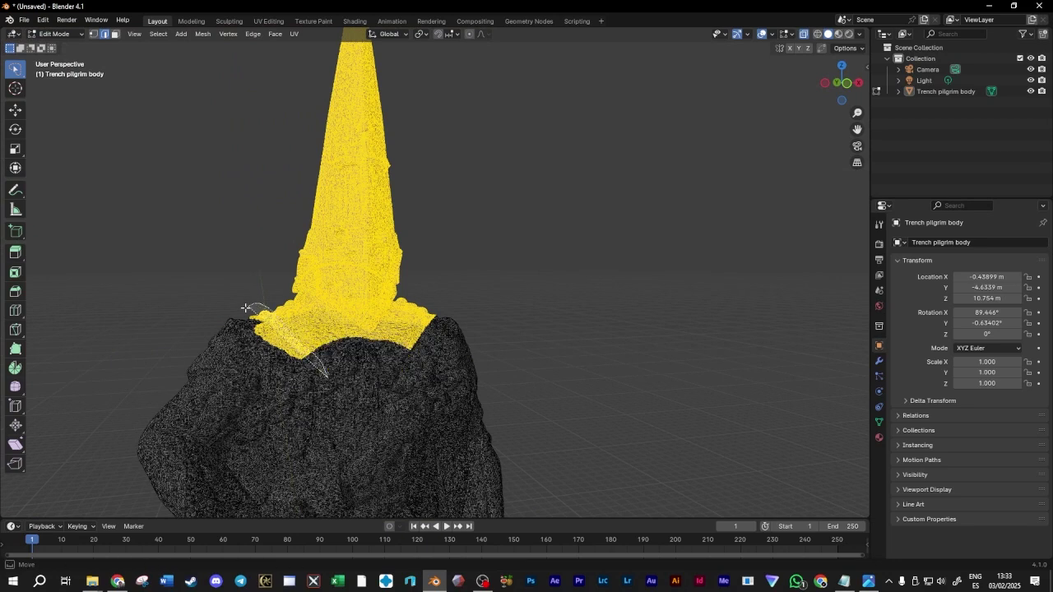
{"action": "right_click", "coordinate": [193, 372]}
Subtract the selected edges below the hood with a lasso from an angled view above the shoulder
{"action": "middle_click_drag", "start_coordinate": [512, 335], "coordinate": [365, 376]}
{"action": "key", "text": "g"}
{"action": "left_click_drag", "start_coordinate": [329, 284], "coordinate": [509, 343]}
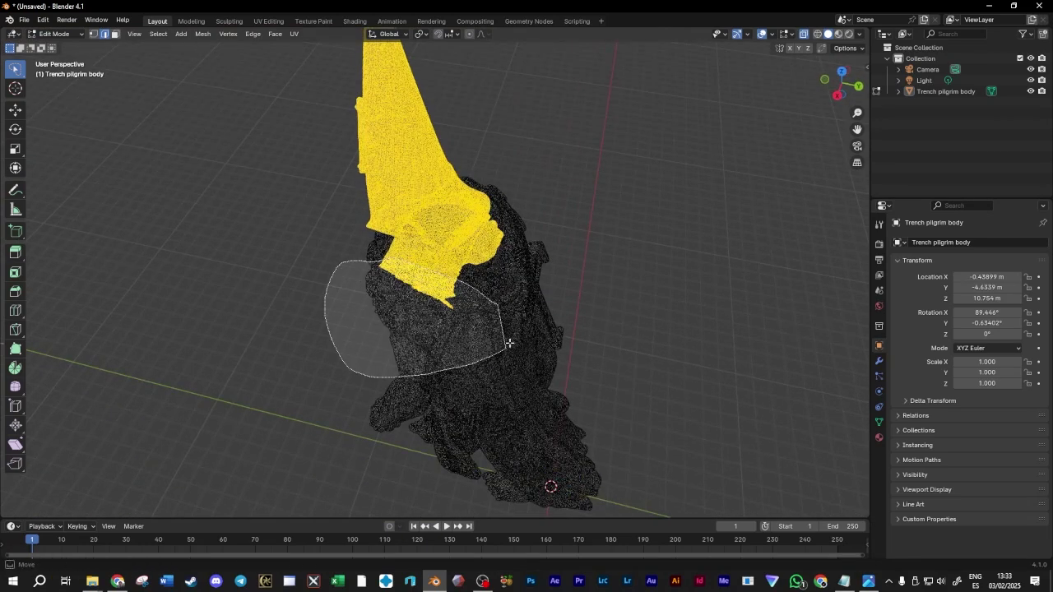
{"action": "mouse_move", "coordinate": [600, 326]}
{"action": "middle_mouse_down"}
{"action": "mouse_move", "coordinate": [578, 267]}
{"action": "mouse_move", "coordinate": [649, 266]}
{"action": "mouse_move", "coordinate": [389, 342]}
{"action": "mouse_move", "coordinate": [543, 336]}
{"action": "mouse_move", "coordinate": [474, 336]}
{"action": "middle_mouse_up"}
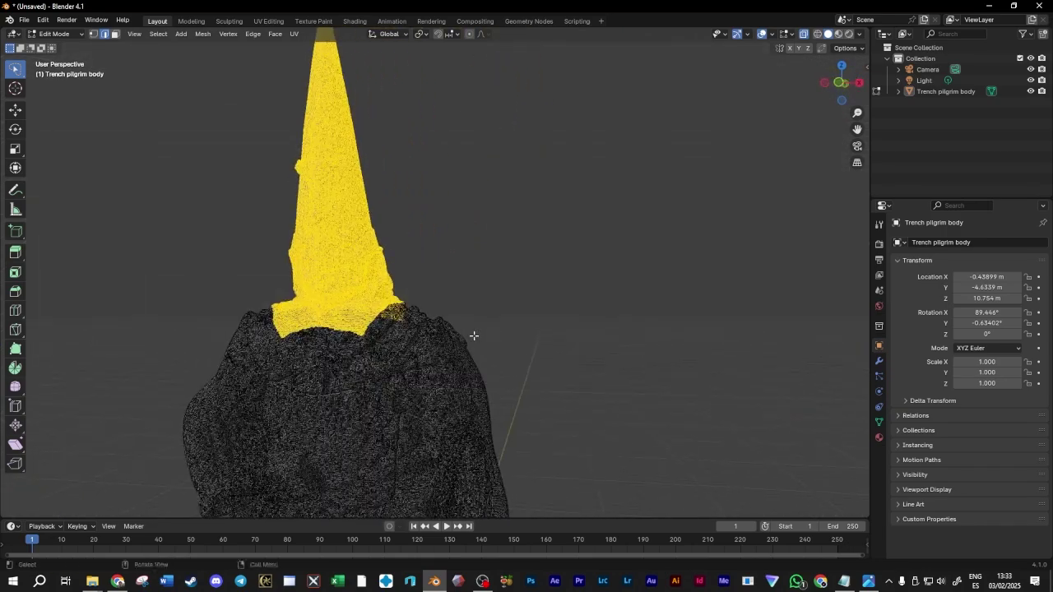
Deselect all edges and switch to the Select Box tool
{"action": "key", "text": "alt+a"}
{"action": "left_click_drag", "start_coordinate": [858, 130], "coordinate": [958, 168]}
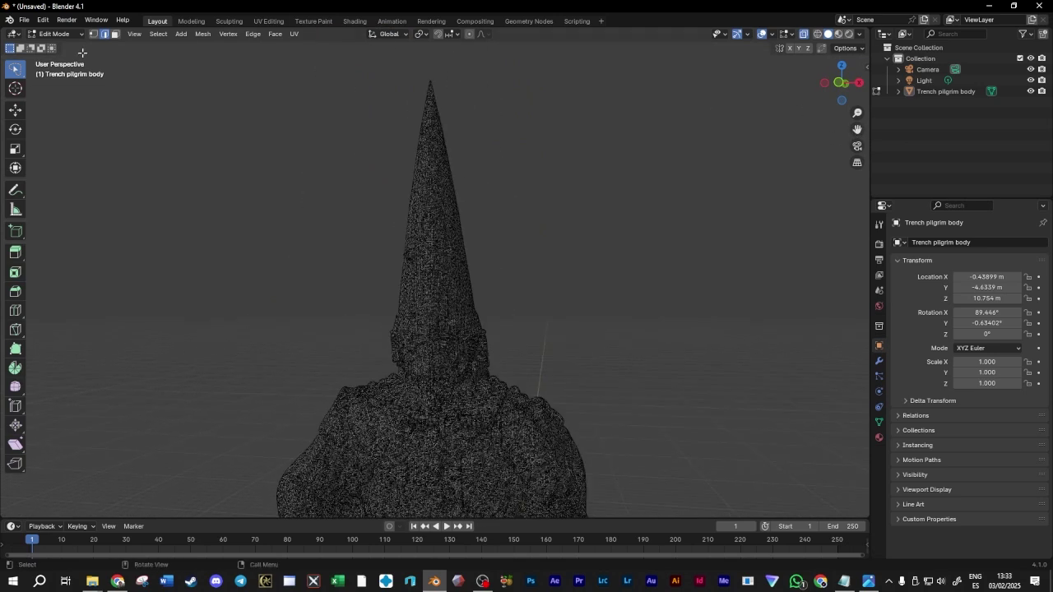
{"action": "left_click", "coordinate": [15, 83]}
{"action": "left_click", "coordinate": [15, 68]}
{"action": "left_click", "coordinate": [47, 90]}
{"action": "left_click", "coordinate": [17, 71]}
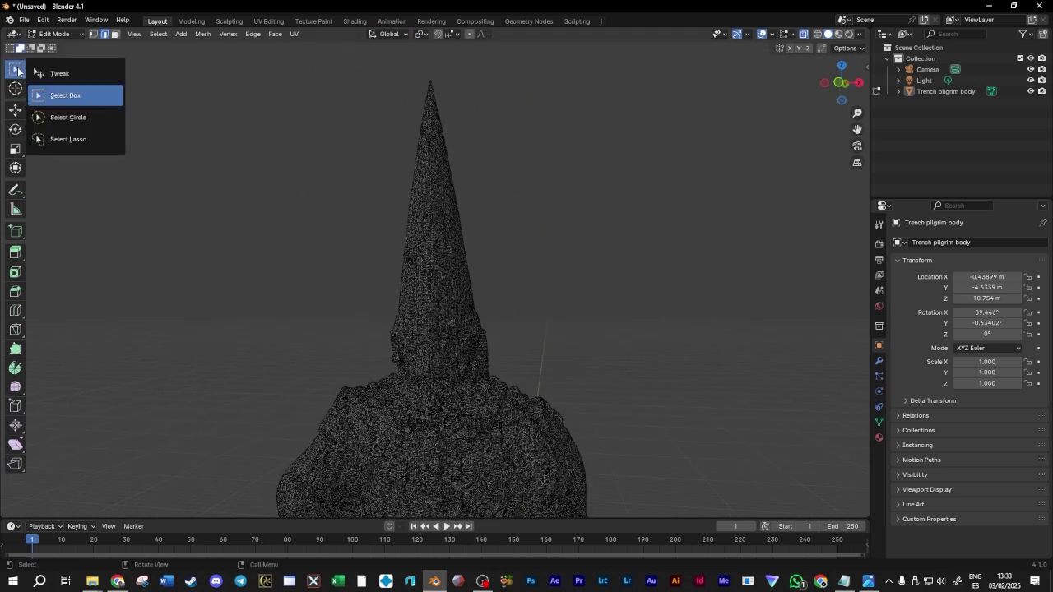
{"action": "left_click", "coordinate": [65, 100]}
Box-select the entire hood and the neck from the Right Orthographic view
{"action": "middle_click_drag", "start_coordinate": [268, 212], "coordinate": [580, 180]}
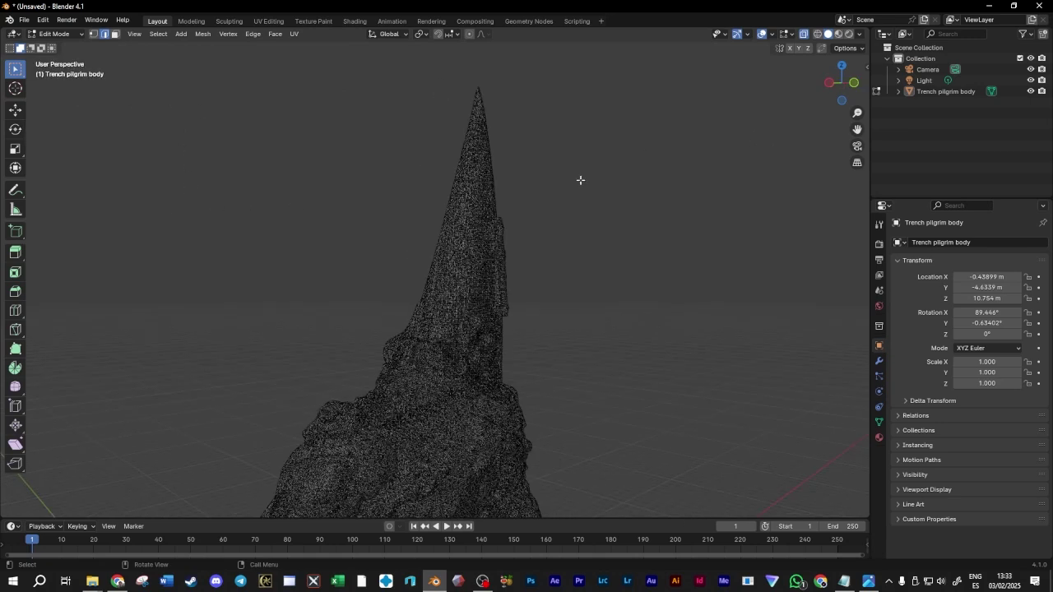
{"action": "left_click", "coordinate": [829, 84]}
{"action": "left_click", "coordinate": [842, 83]}
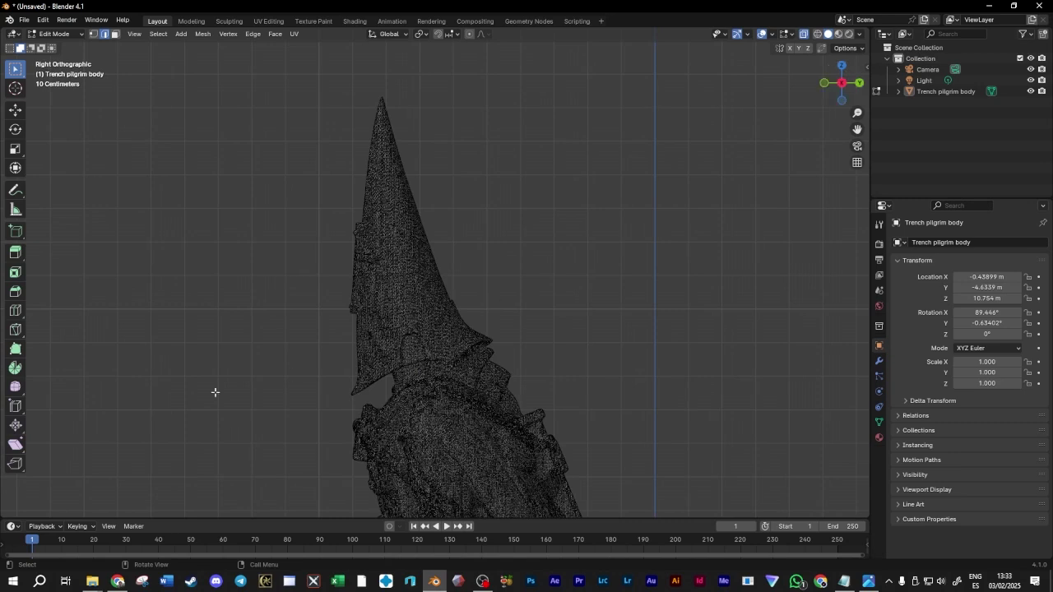
{"action": "left_click_drag", "start_coordinate": [248, 63], "coordinate": [603, 397]}
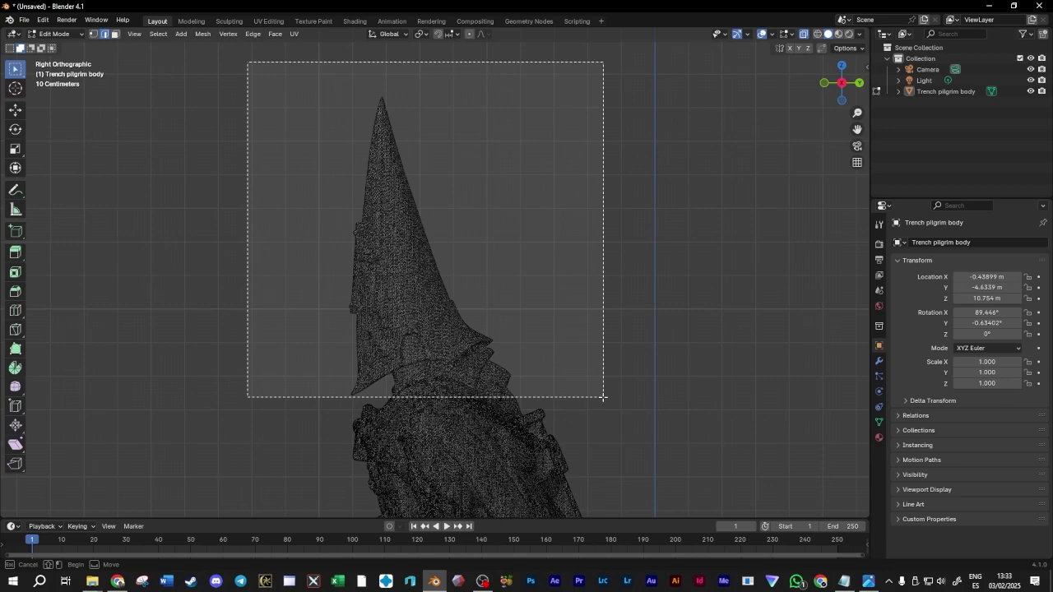
{"action": "left_click_drag", "start_coordinate": [603, 397], "coordinate": [603, 398]}
Check the box-selected hood and neck from several sides, and deselect everything
{"action": "middle_click_drag", "start_coordinate": [660, 365], "coordinate": [530, 356]}
{"action": "middle_click_drag", "start_coordinate": [543, 402], "coordinate": [420, 392]}
{"action": "middle_click_drag", "start_coordinate": [519, 423], "coordinate": [467, 428]}
{"action": "middle_click_drag", "start_coordinate": [395, 399], "coordinate": [486, 268]}
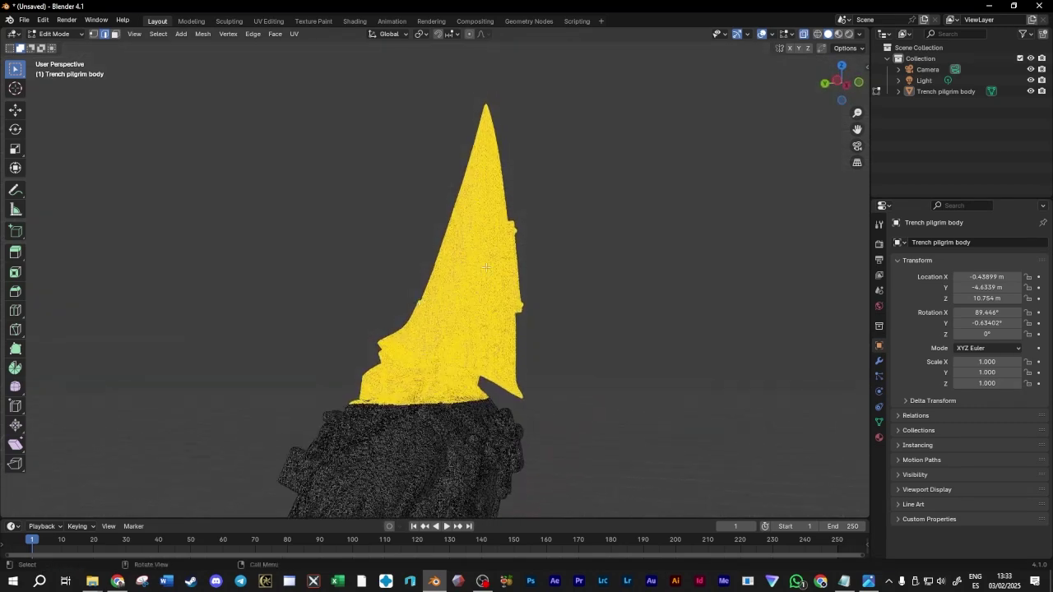
{"action": "left_click", "coordinate": [848, 88]}
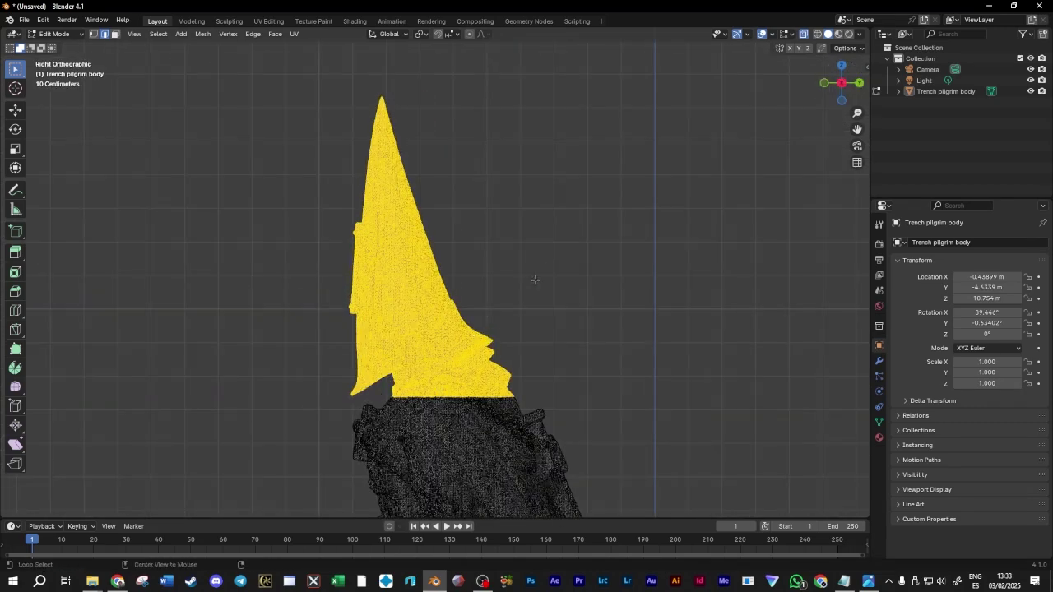
{"action": "key", "text": "alt+a"}
Switch back to Select Lasso and lasso the hood along its lower rim from the Right Orthographic view
{"action": "middle_click_drag", "start_coordinate": [207, 275], "coordinate": [250, 299]}
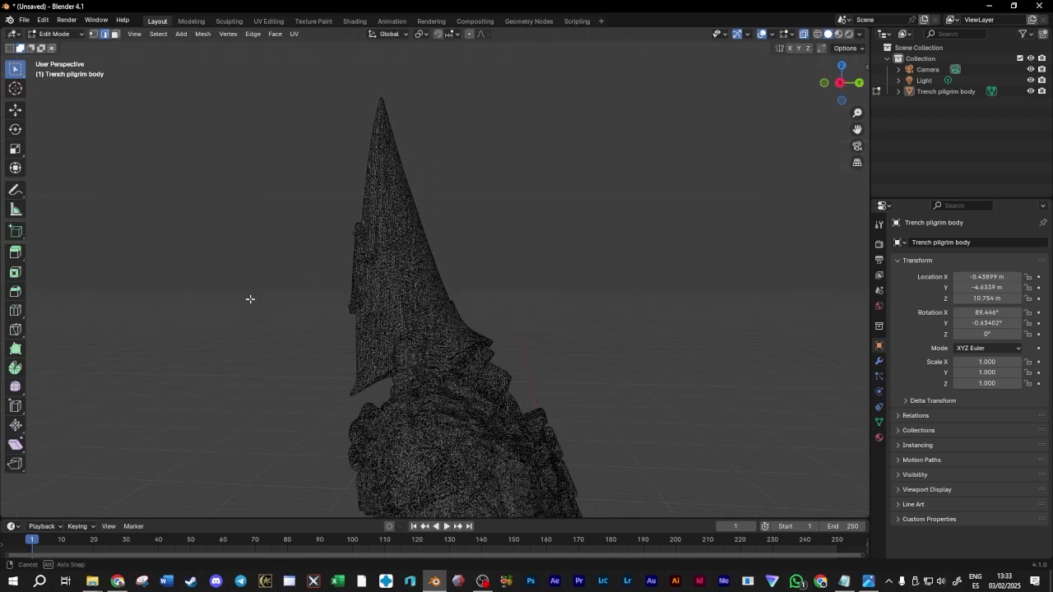
{"action": "left_click_drag", "start_coordinate": [15, 69], "coordinate": [53, 92]}
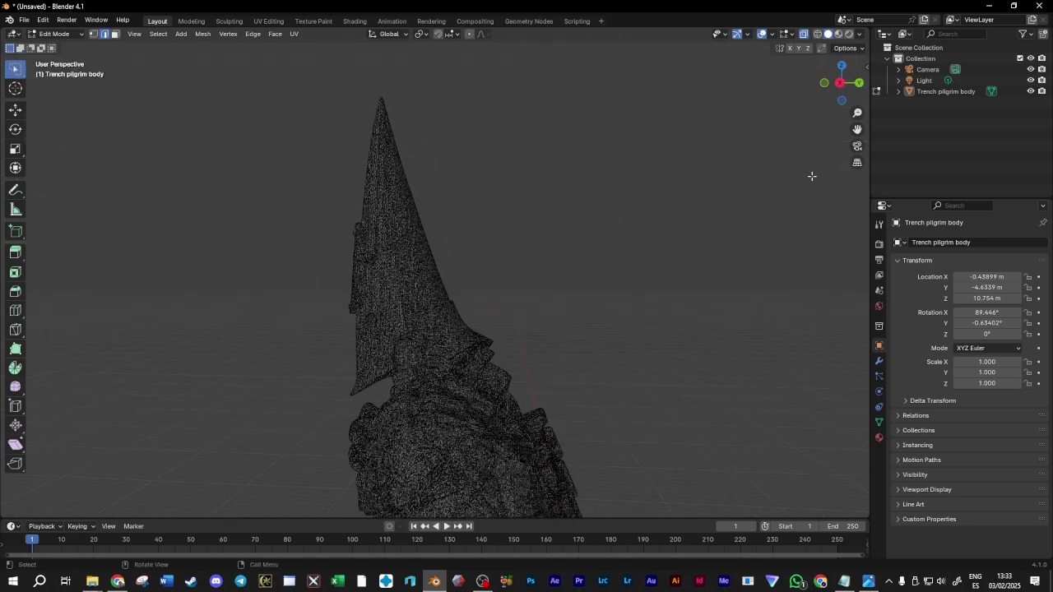
{"action": "middle_click_drag", "start_coordinate": [487, 293], "coordinate": [495, 290]}
{"action": "left_click_drag", "start_coordinate": [860, 129], "coordinate": [534, 246]}
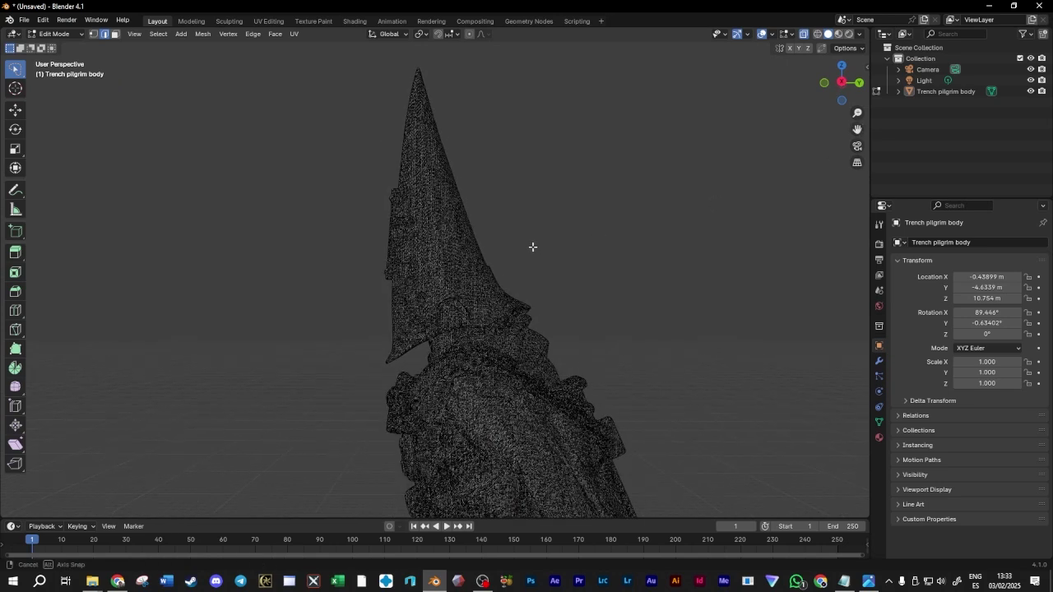
{"action": "left_click", "coordinate": [841, 83]}
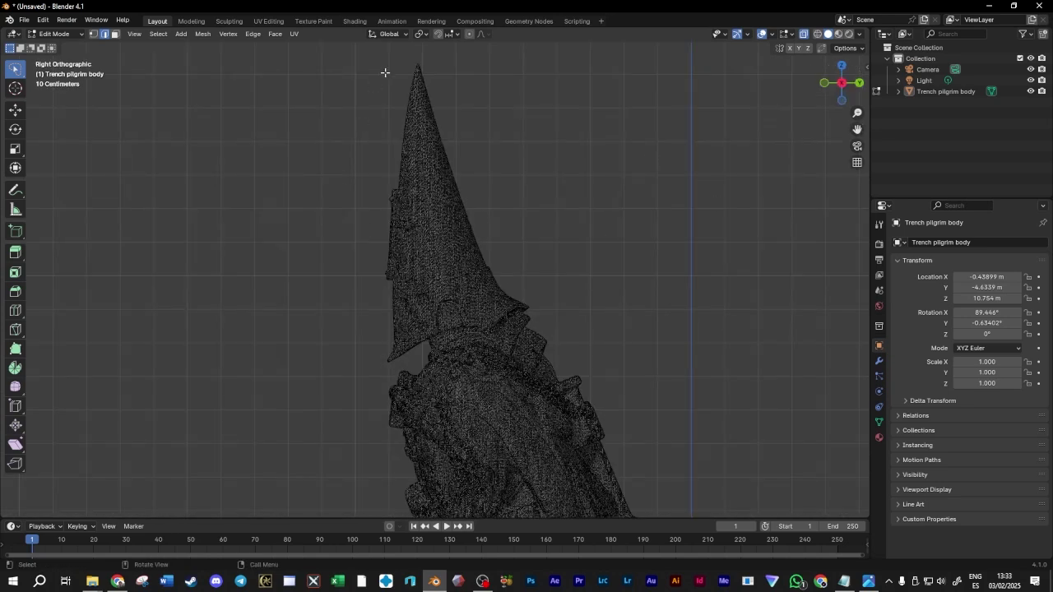
{"action": "mouse_move", "coordinate": [373, 103]}
{"action": "left_mouse_down"}
{"action": "mouse_move", "coordinate": [353, 368]}
{"action": "mouse_move", "coordinate": [387, 381]}
{"action": "mouse_move", "coordinate": [405, 365]}
{"action": "mouse_move", "coordinate": [510, 333]}
{"action": "mouse_move", "coordinate": [571, 192]}
{"action": "mouse_move", "coordinate": [423, 46]}
{"action": "left_mouse_up"}
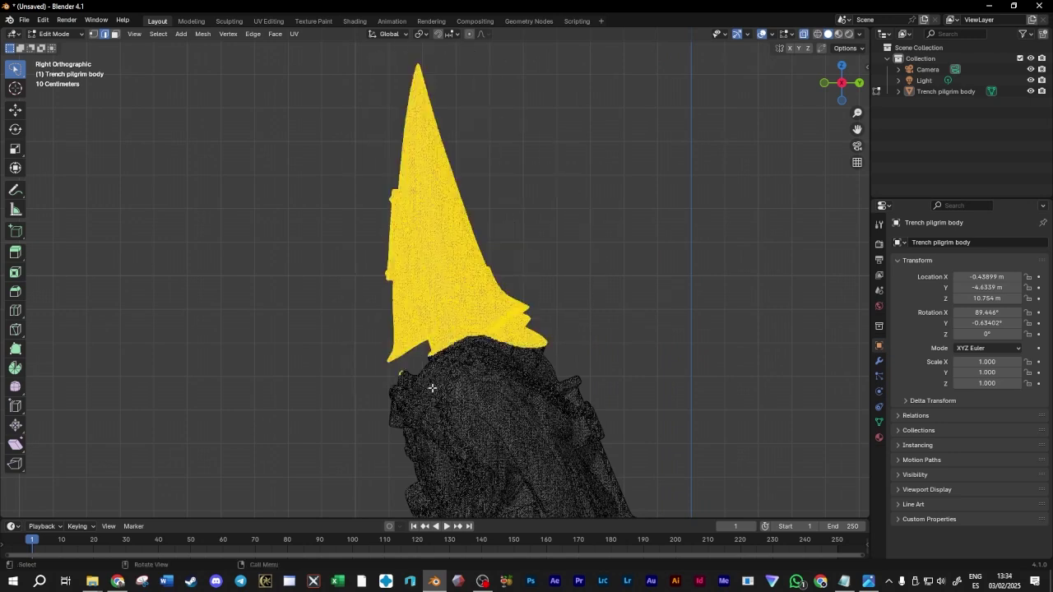
Remove the stray edge patches on the collar and shoulder from the selection, keeping the whole hood including its front tip selected
{"action": "scroll", "coordinate": [388, 382], "scroll_direction": "up", "scroll_amount": 3}
{"action": "middle_click_drag", "start_coordinate": [388, 381], "coordinate": [436, 301]}
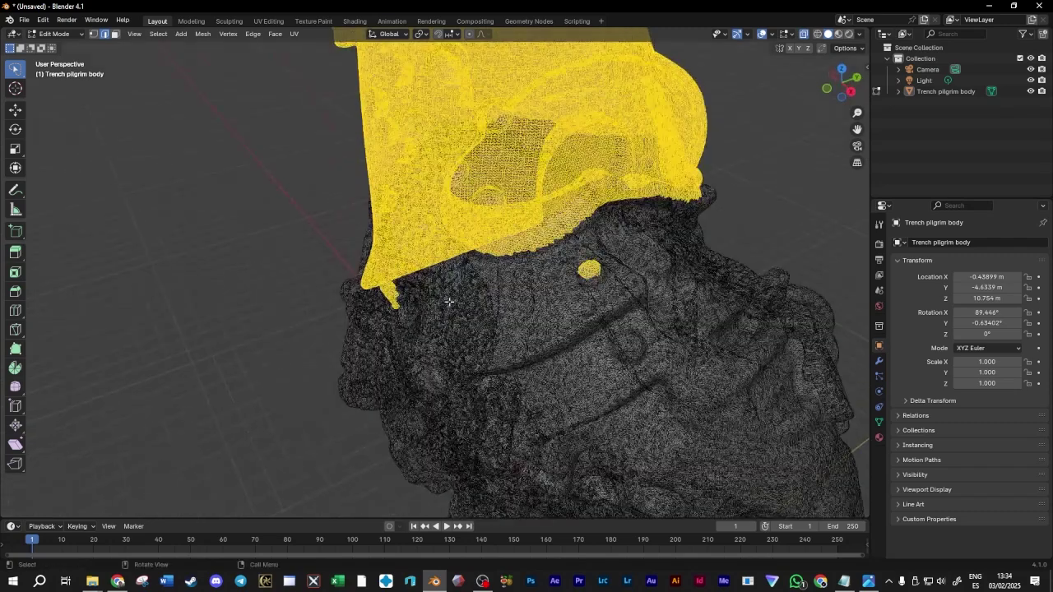
{"action": "middle_click_drag", "start_coordinate": [576, 295], "coordinate": [406, 286]}
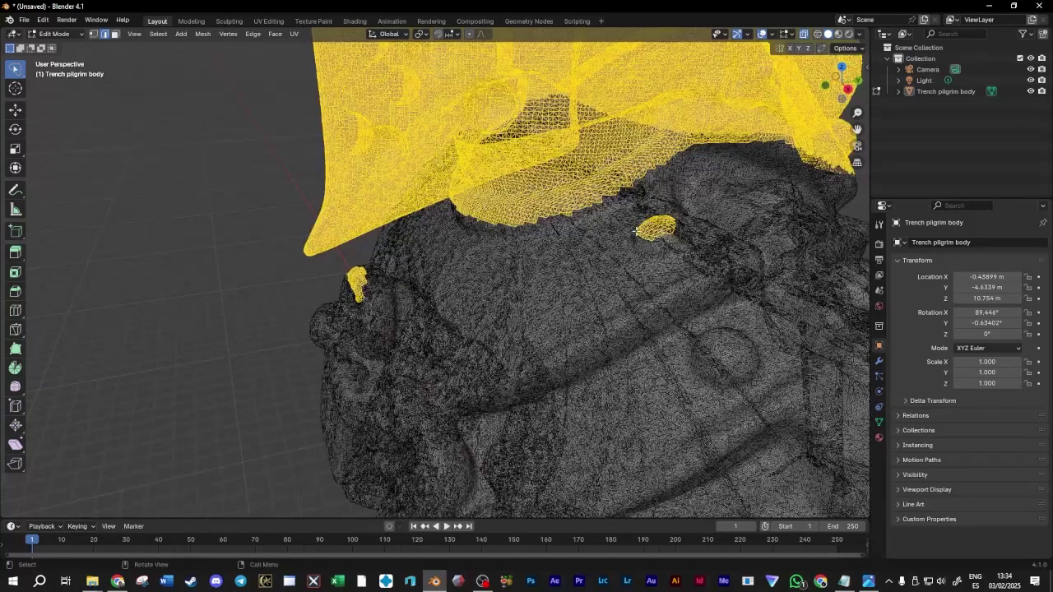
{"action": "mouse_move", "coordinate": [328, 304]}
{"action": "right_mouse_down", "text": "ctrl"}
{"action": "mouse_move", "coordinate": [375, 251]}
{"action": "mouse_move", "coordinate": [377, 282]}
{"action": "right_mouse_up", "text": "ctrl"}
{"action": "right_click_drag", "start_coordinate": [379, 338], "coordinate": [372, 340], "text": "ctrl+shift"}
{"action": "key", "text": "ctrl+i"}
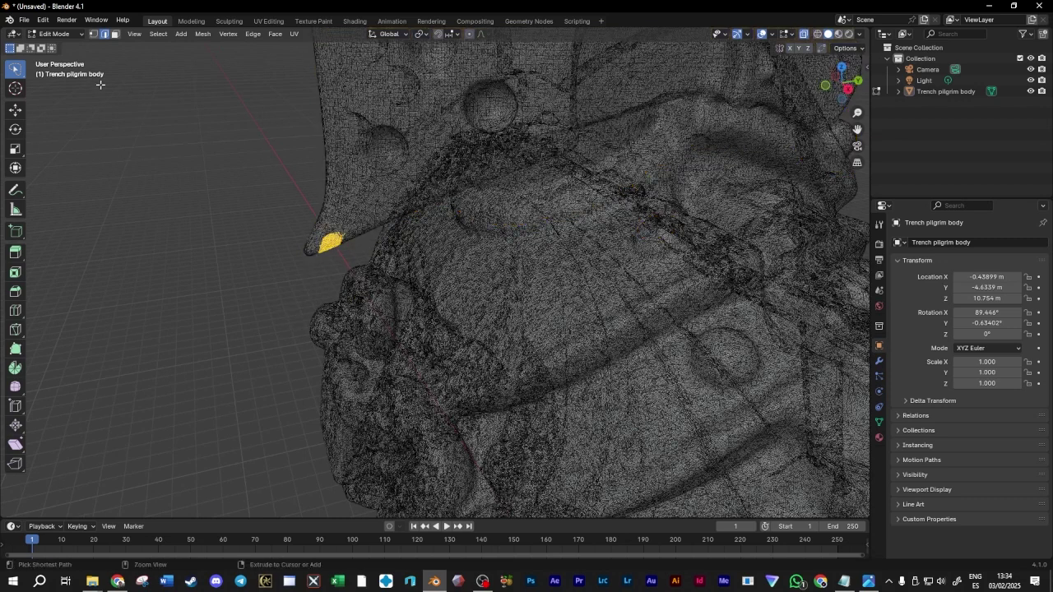
{"action": "key", "text": "ctrl+i"}
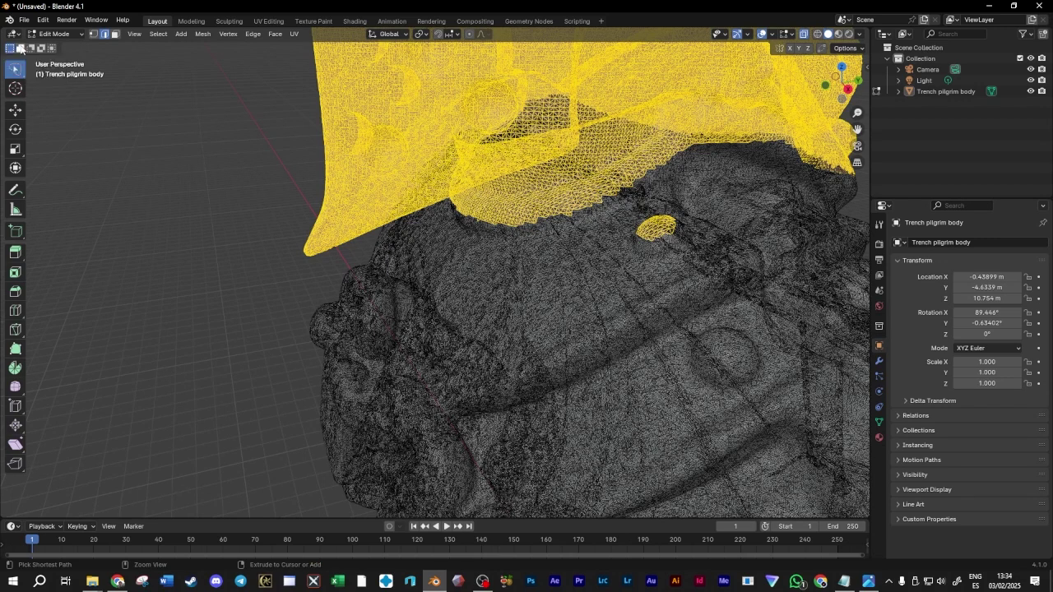
{"action": "mouse_move", "coordinate": [634, 246]}
{"action": "left_mouse_down", "text": "ctrl"}
{"action": "mouse_move", "coordinate": [700, 271]}
{"action": "mouse_move", "coordinate": [601, 250]}
{"action": "left_mouse_up", "text": "ctrl"}
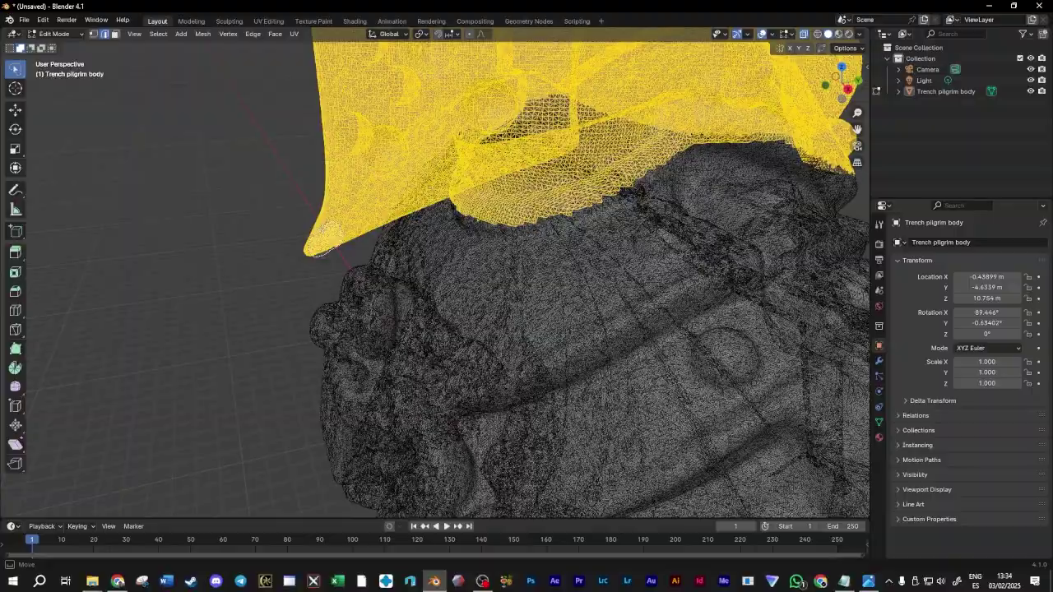
Turn off X-ray and check the hood selection from several sides
{"action": "middle_click_drag", "start_coordinate": [210, 203], "coordinate": [617, 242]}
{"action": "middle_click_drag", "start_coordinate": [583, 203], "coordinate": [60, 184]}
{"action": "mouse_move", "coordinate": [346, 298]}
{"action": "middle_mouse_down"}
{"action": "mouse_move", "coordinate": [638, 250]}
{"action": "mouse_move", "coordinate": [254, 271]}
{"action": "middle_mouse_up"}
{"action": "left_click", "coordinate": [803, 33]}
{"action": "middle_click_drag", "start_coordinate": [235, 215], "coordinate": [457, 204]}
{"action": "scroll", "coordinate": [500, 234], "scroll_direction": "down", "scroll_amount": 5}
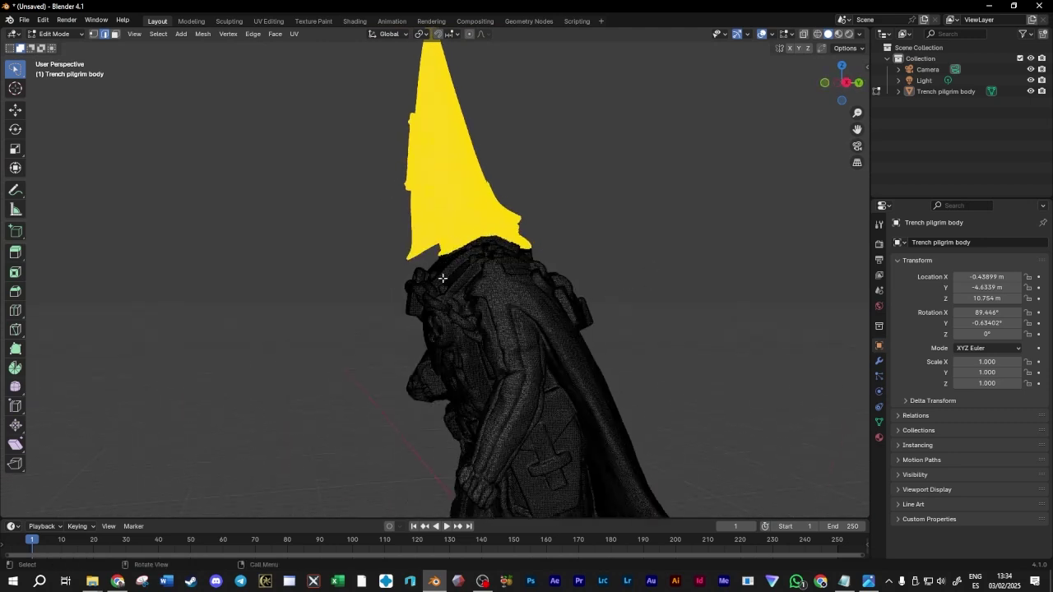
{"action": "middle_click_drag", "start_coordinate": [339, 280], "coordinate": [484, 278]}
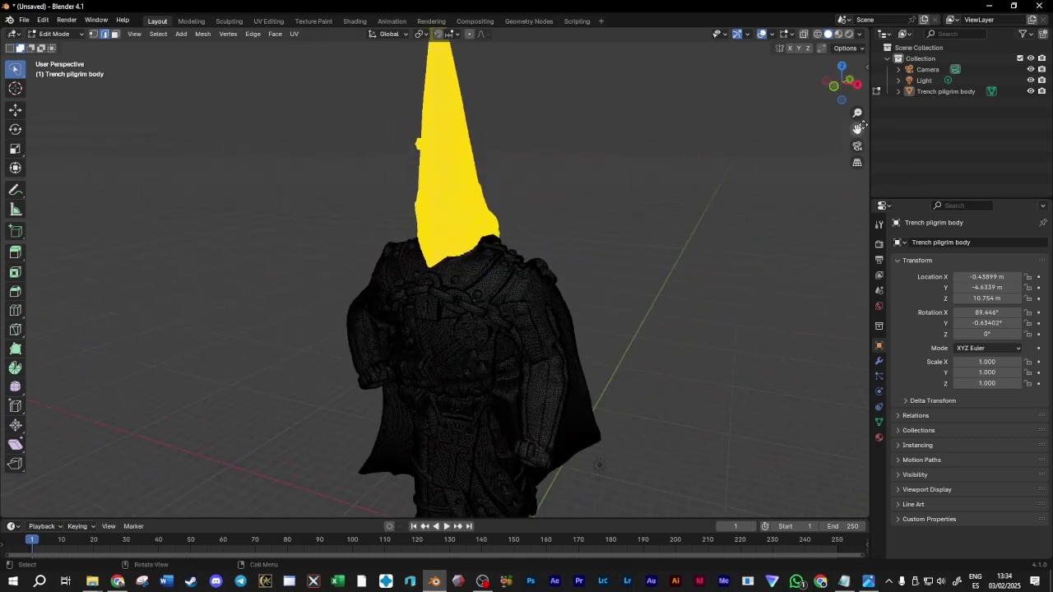
{"action": "left_click_drag", "start_coordinate": [858, 129], "coordinate": [859, 197]}
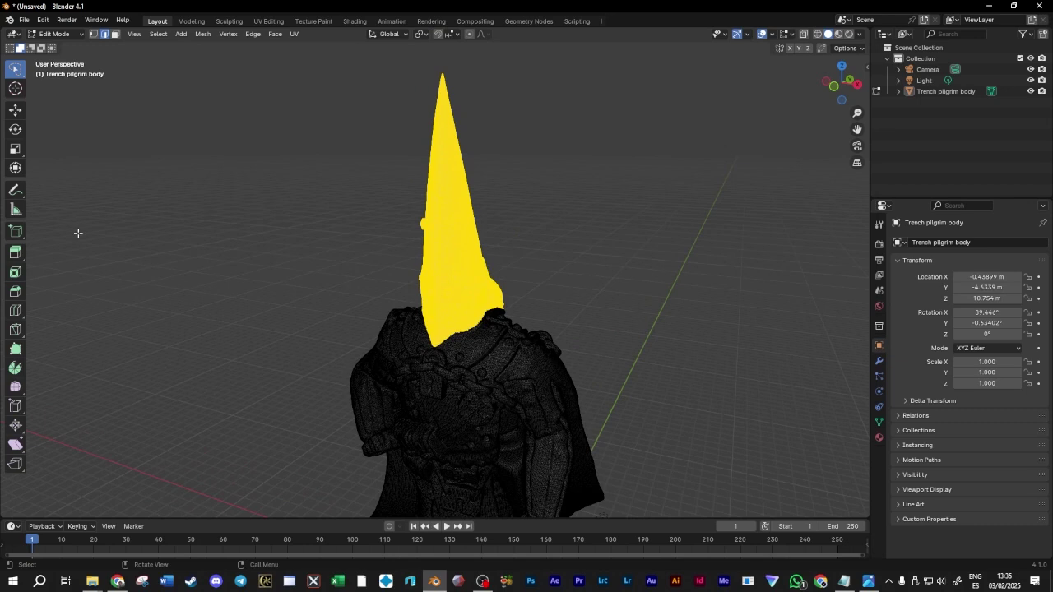
{"action": "key", "text": "p"}
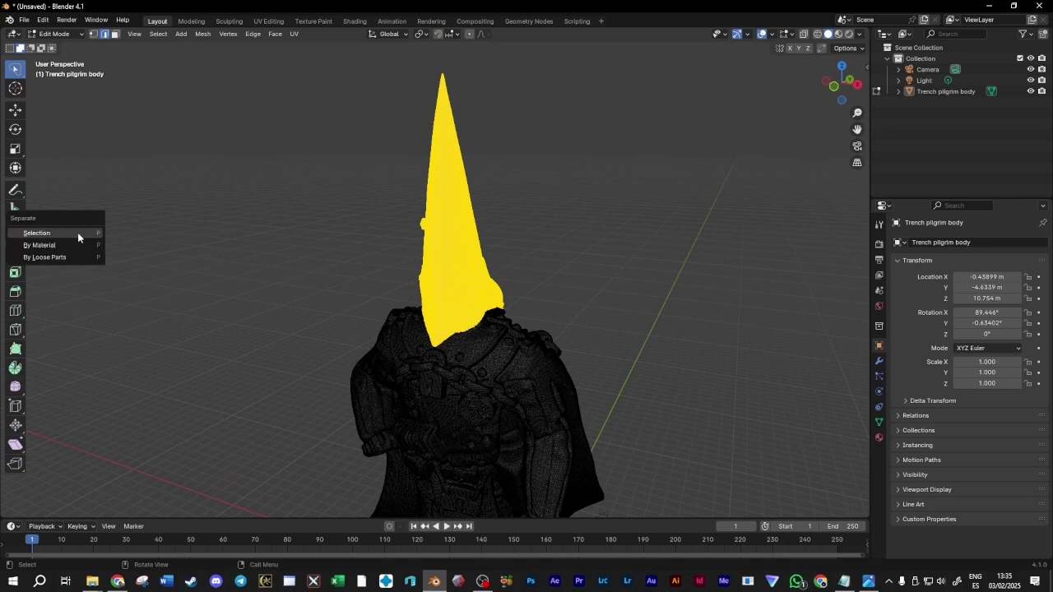
{"action": "left_click", "coordinate": [360, 228]}
{"action": "key", "text": "p"}
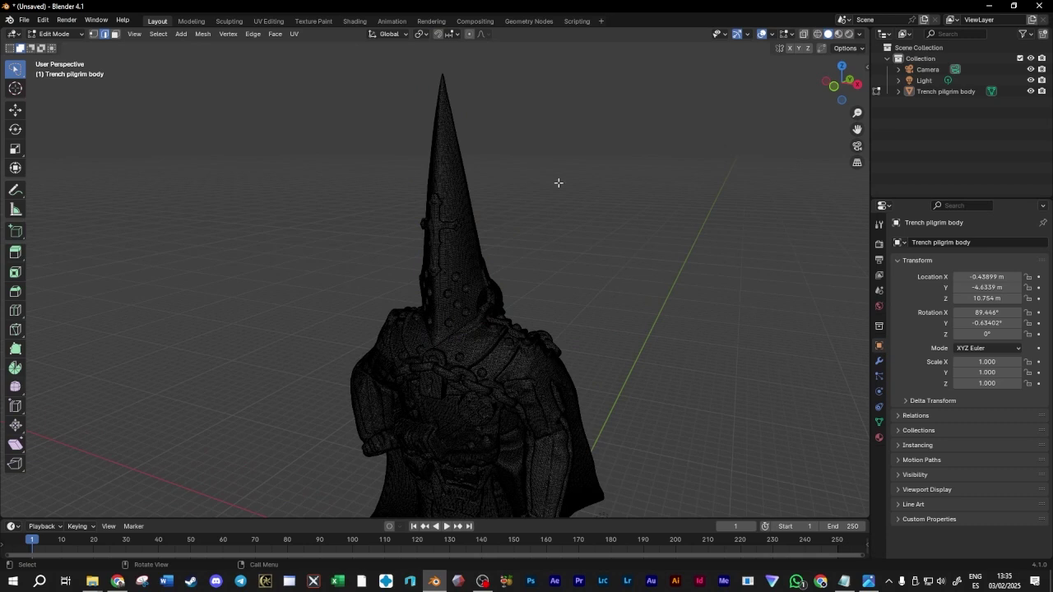
{"action": "middle_click_drag", "start_coordinate": [340, 189], "coordinate": [510, 220]}
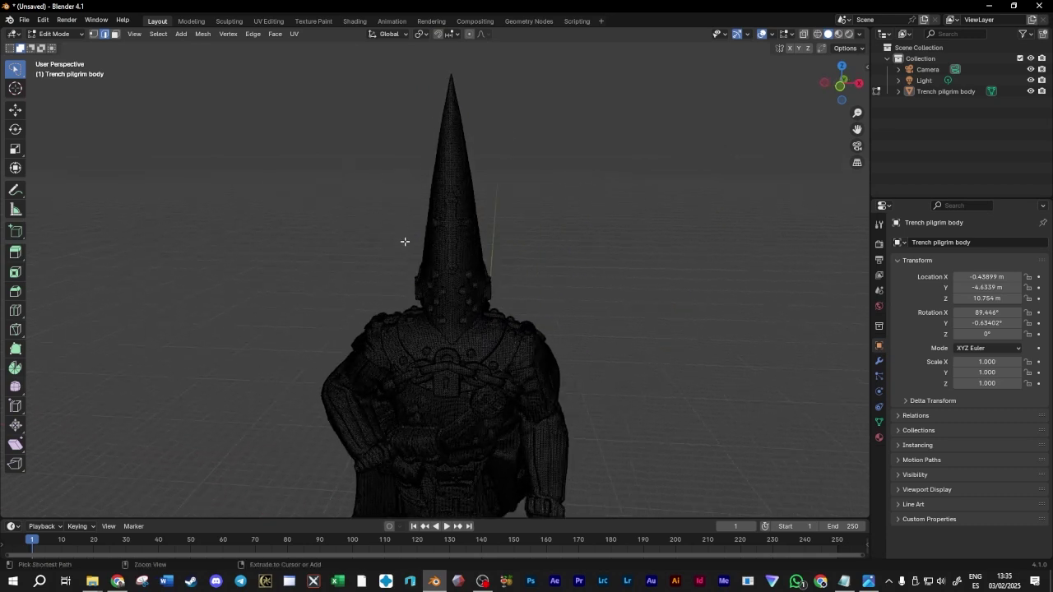
Reselect the whole hood and separate the selection from the body into its own object
{"action": "key", "text": "l"}
{"action": "middle_click_drag", "start_coordinate": [399, 263], "coordinate": [435, 270]}
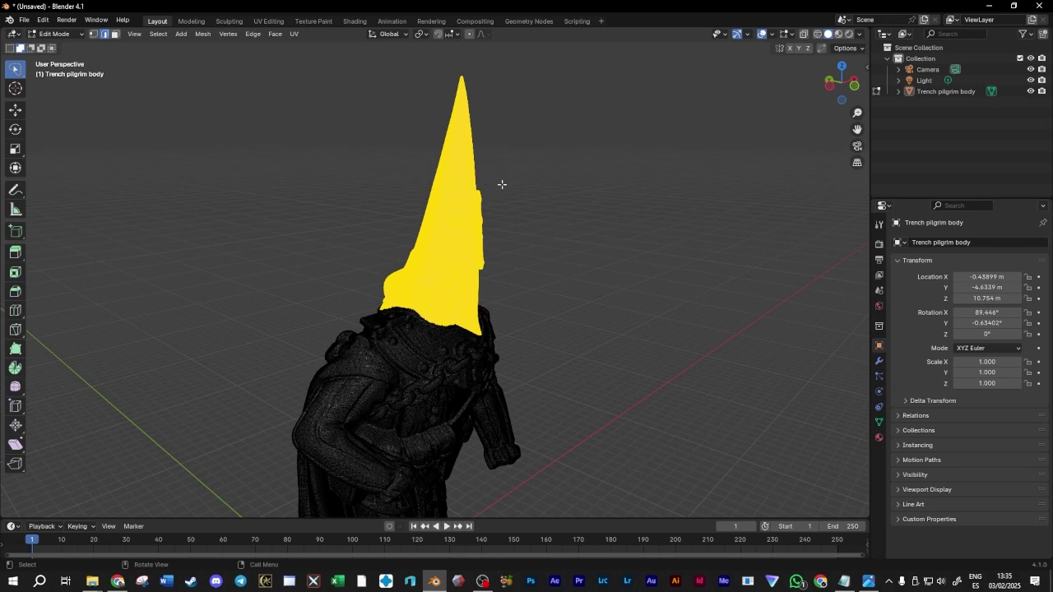
{"action": "key", "text": "p"}
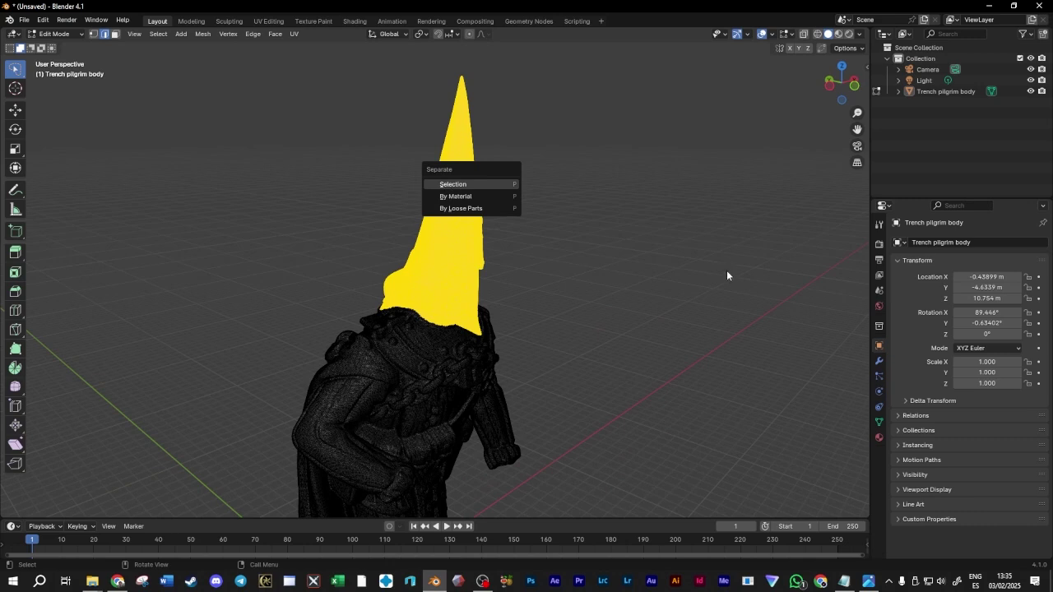
{"action": "key", "text": "Return"}
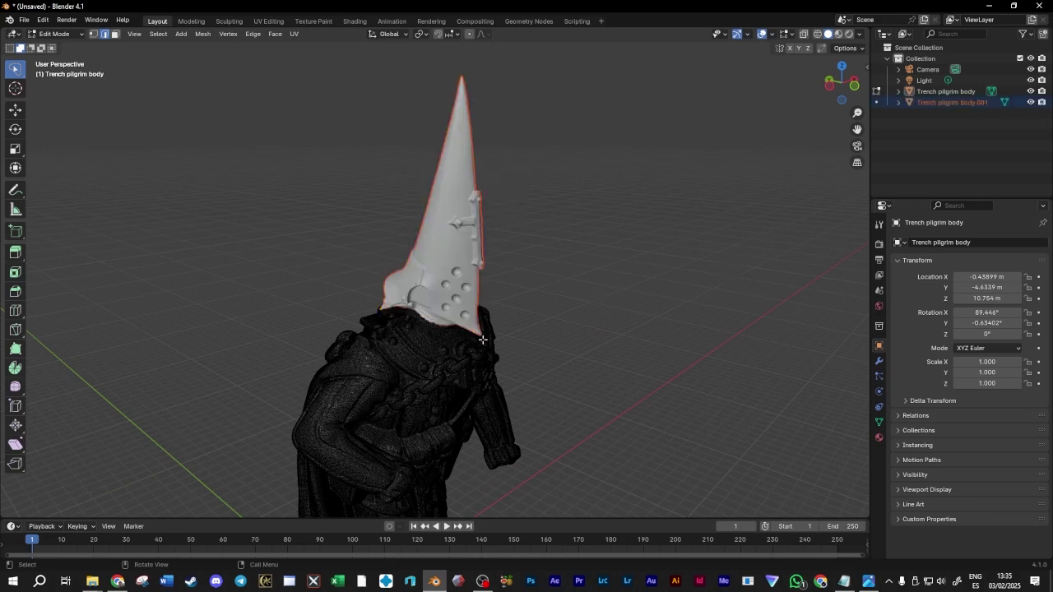
Switch to Object Mode and move the separated hood up and away from the body to about X 3.71 m, Z 15.14 m
{"action": "middle_click_drag", "start_coordinate": [630, 245], "coordinate": [425, 219]}
{"action": "left_click", "coordinate": [82, 37]}
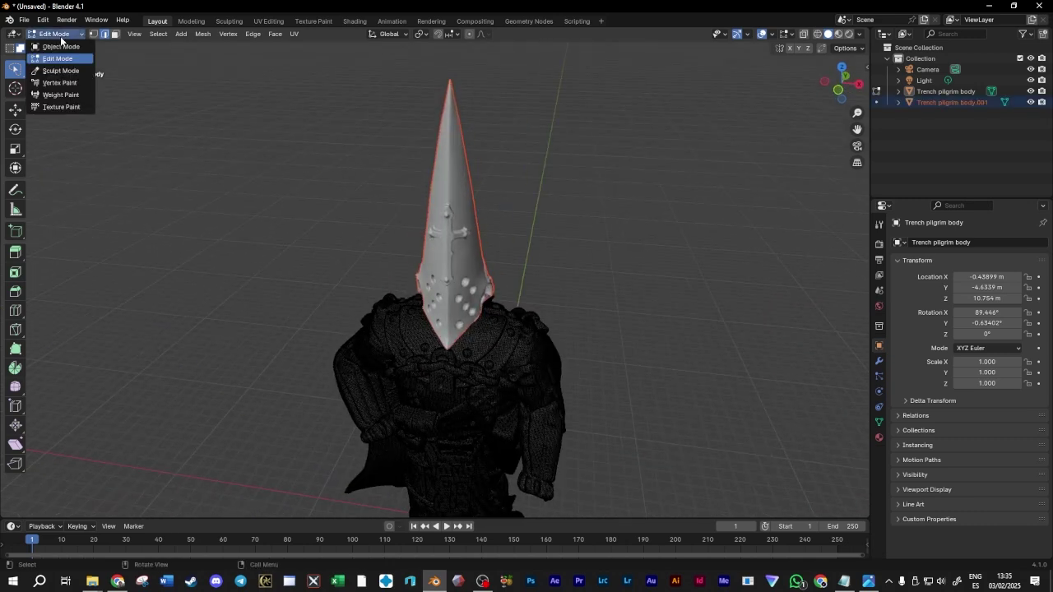
{"action": "left_click", "coordinate": [57, 43]}
{"action": "middle_click_drag", "start_coordinate": [605, 389], "coordinate": [461, 313]}
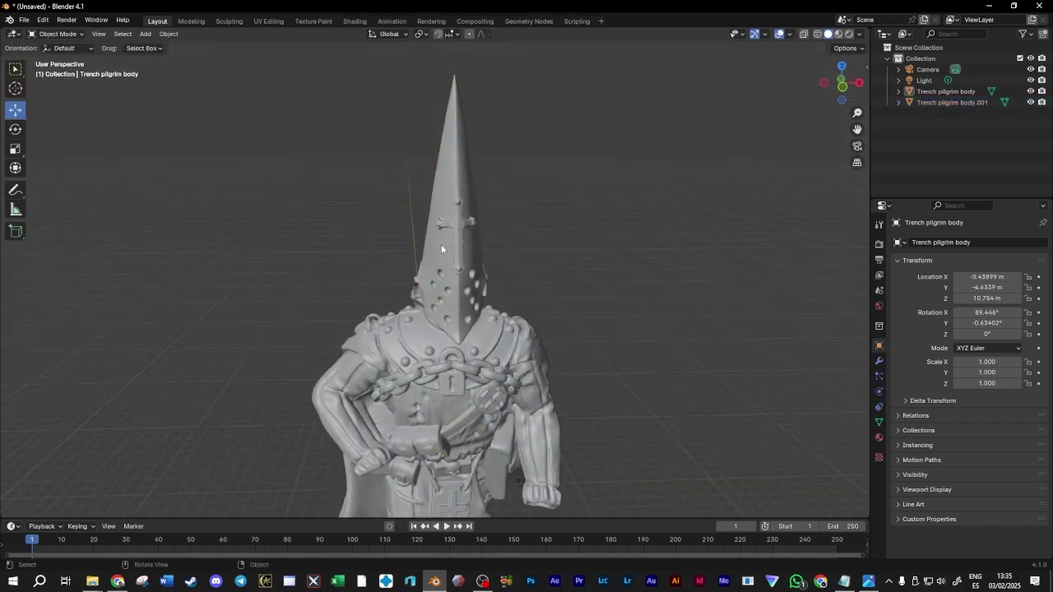
{"action": "left_click", "coordinate": [450, 300]}
{"action": "left_click_drag", "start_coordinate": [467, 443], "coordinate": [566, 389]}
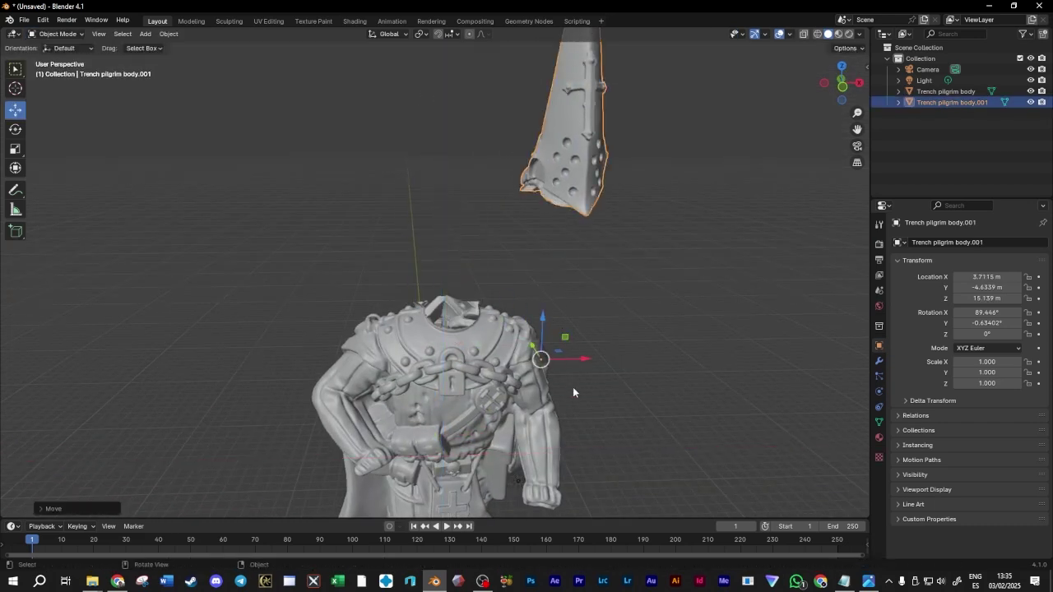
Move the headless body away from the hood to about X -4.55 m, Z 13.90 m, deselect it and inspect its open neck
{"action": "left_click", "coordinate": [495, 370]}
{"action": "left_click_drag", "start_coordinate": [467, 433], "coordinate": [372, 362]}
{"action": "key", "text": "alt+a"}
{"action": "middle_click_drag", "start_coordinate": [368, 294], "coordinate": [411, 380]}
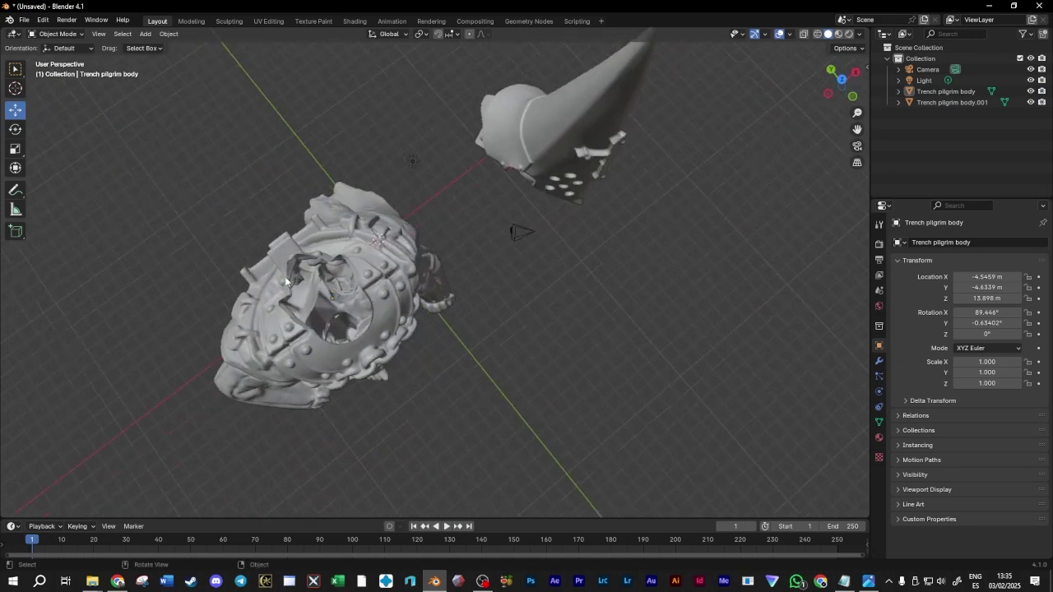
{"action": "middle_click_drag", "start_coordinate": [360, 320], "coordinate": [491, 156]}
Delete the headless body and set the hood's origin to its geometry
{"action": "left_click", "coordinate": [334, 323]}
{"action": "key", "text": "Delete"}
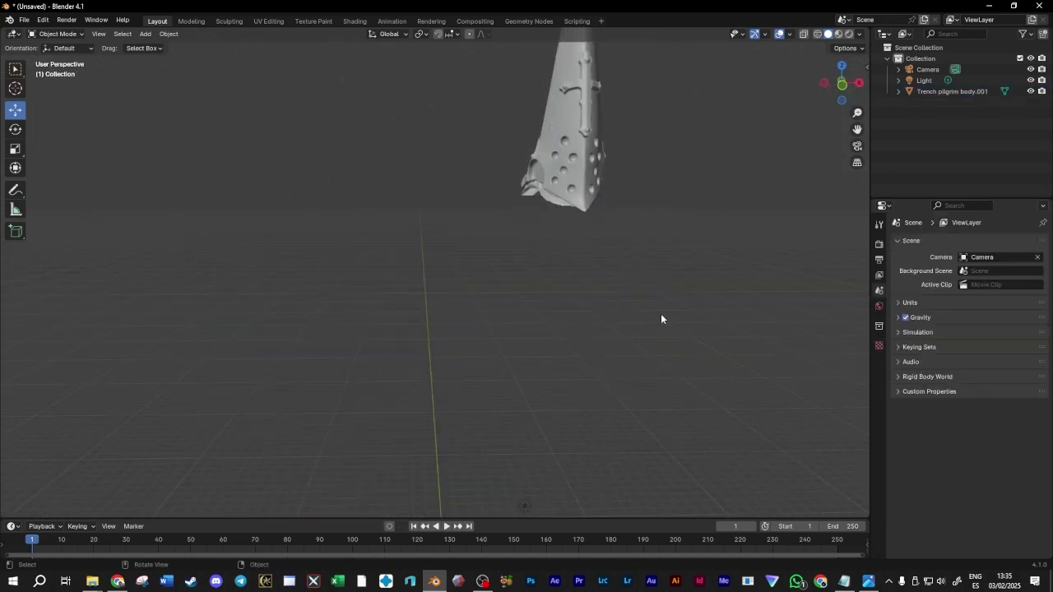
{"action": "left_click", "coordinate": [551, 204]}
{"action": "right_click", "coordinate": [551, 203]}
{"action": "mouse_move", "coordinate": [498, 165]}
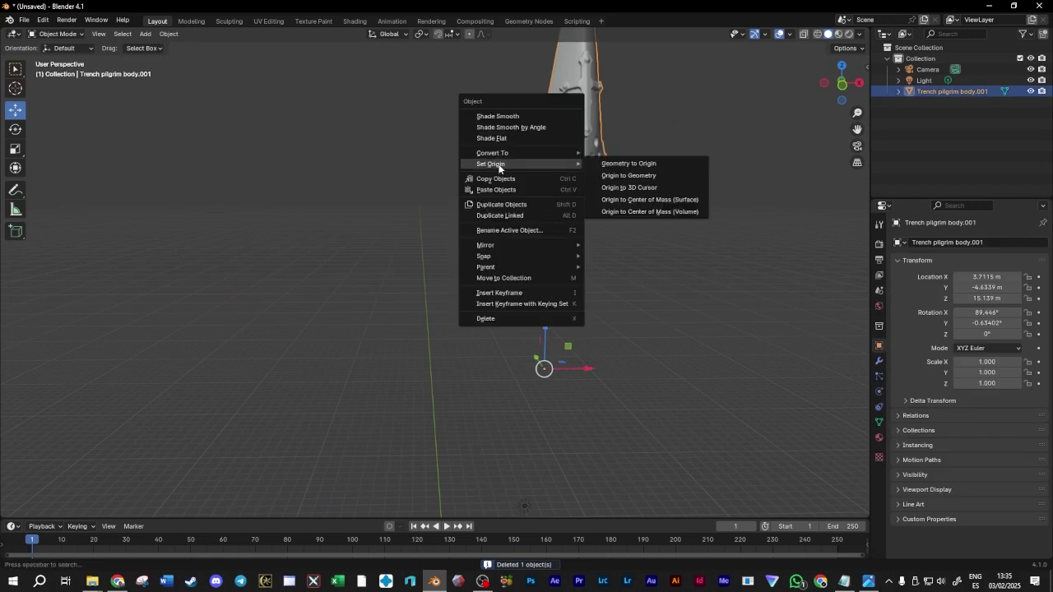
{"action": "left_click", "coordinate": [633, 176]}
Move the hood to about X -0.97 m, Y -7.29 m, Z 19.67 m and inspect its open underside
{"action": "left_click_drag", "start_coordinate": [599, 103], "coordinate": [460, 248]}
{"action": "left_click", "coordinate": [626, 265]}
{"action": "middle_click_drag", "start_coordinate": [626, 266], "coordinate": [367, 259]}
{"action": "middle_click_drag", "start_coordinate": [584, 189], "coordinate": [337, 265]}
{"action": "middle_click_drag", "start_coordinate": [656, 286], "coordinate": [423, 244]}
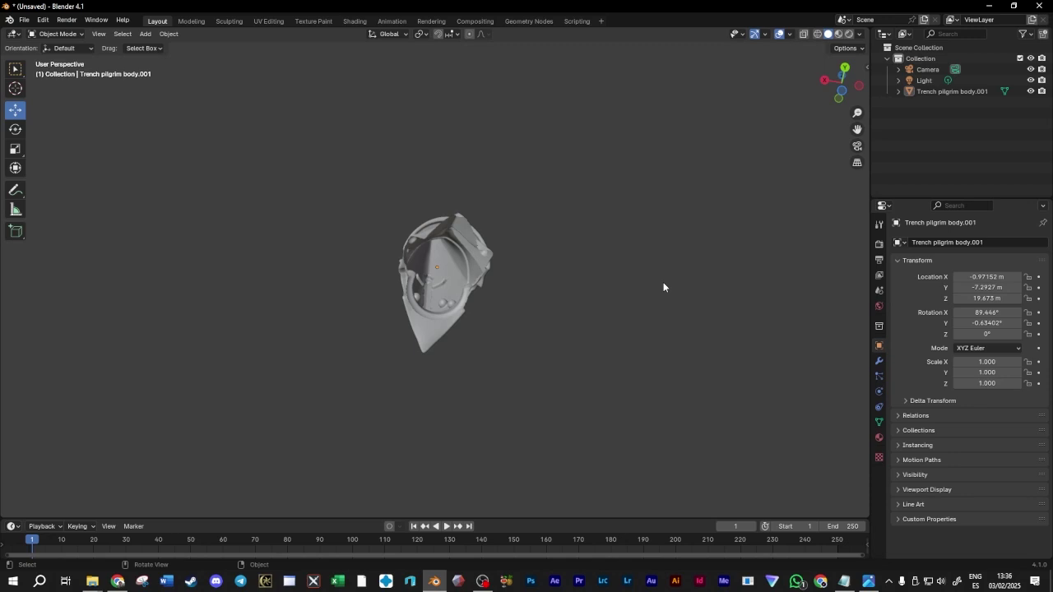
{"action": "middle_click_drag", "start_coordinate": [639, 274], "coordinate": [379, 255]}
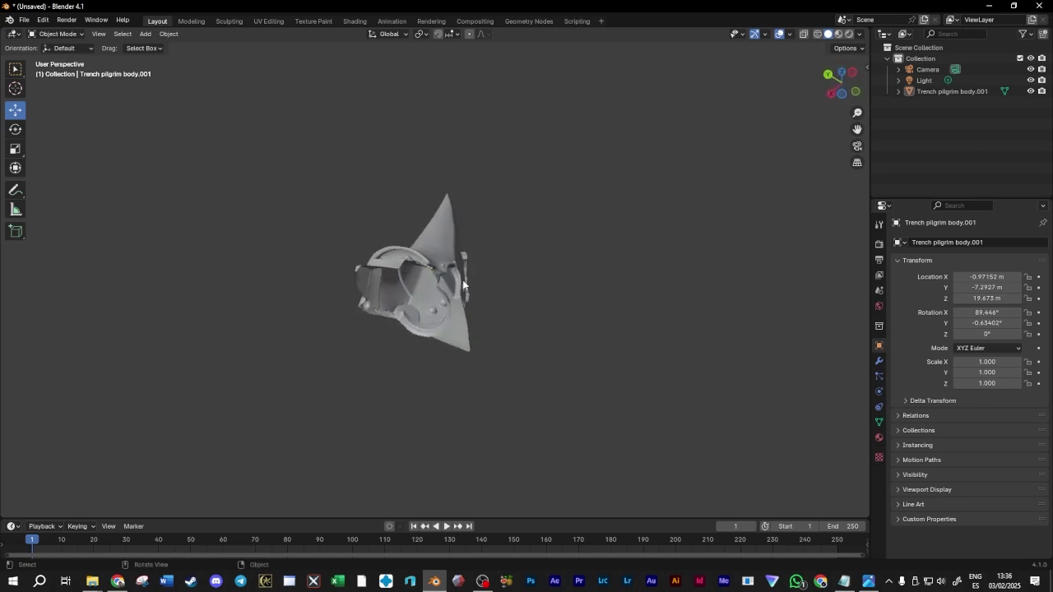
{"action": "left_click", "coordinate": [403, 259]}
{"action": "middle_click_drag", "start_coordinate": [436, 297], "coordinate": [2, 82]}
Select the hood and enter Edit Mode
{"action": "left_click", "coordinate": [56, 34]}
{"action": "left_click", "coordinate": [458, 125]}
{"action": "middle_click_drag", "start_coordinate": [458, 125], "coordinate": [271, 132]}
{"action": "left_click", "coordinate": [56, 33]}
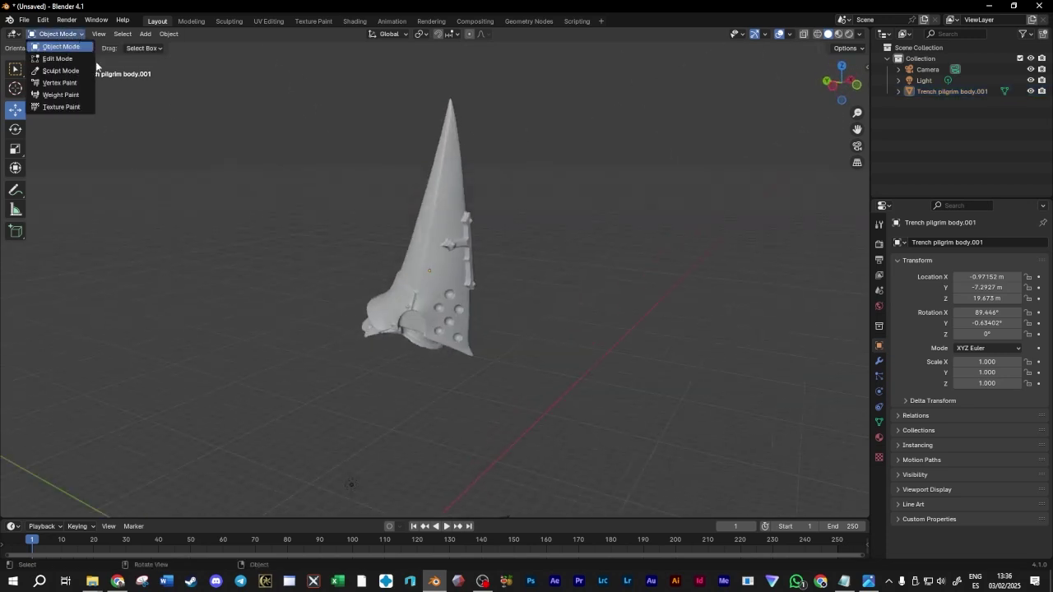
{"action": "left_click", "coordinate": [56, 47]}
{"action": "left_click", "coordinate": [55, 37]}
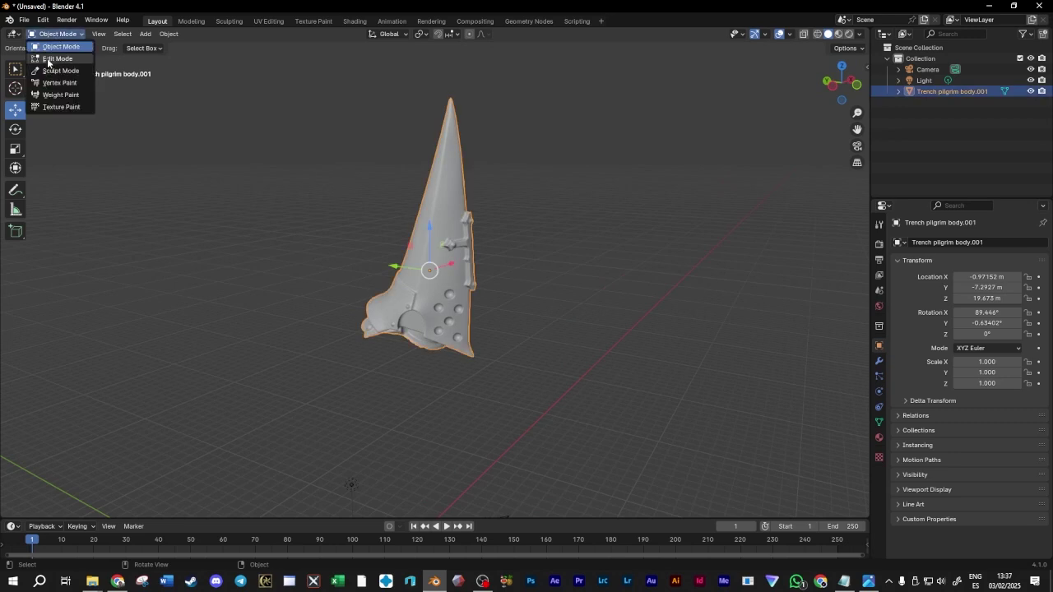
{"action": "left_click", "coordinate": [51, 59]}
Select all non-manifold edges around the hood's open lower rim
{"action": "middle_click_drag", "start_coordinate": [420, 411], "coordinate": [543, 279]}
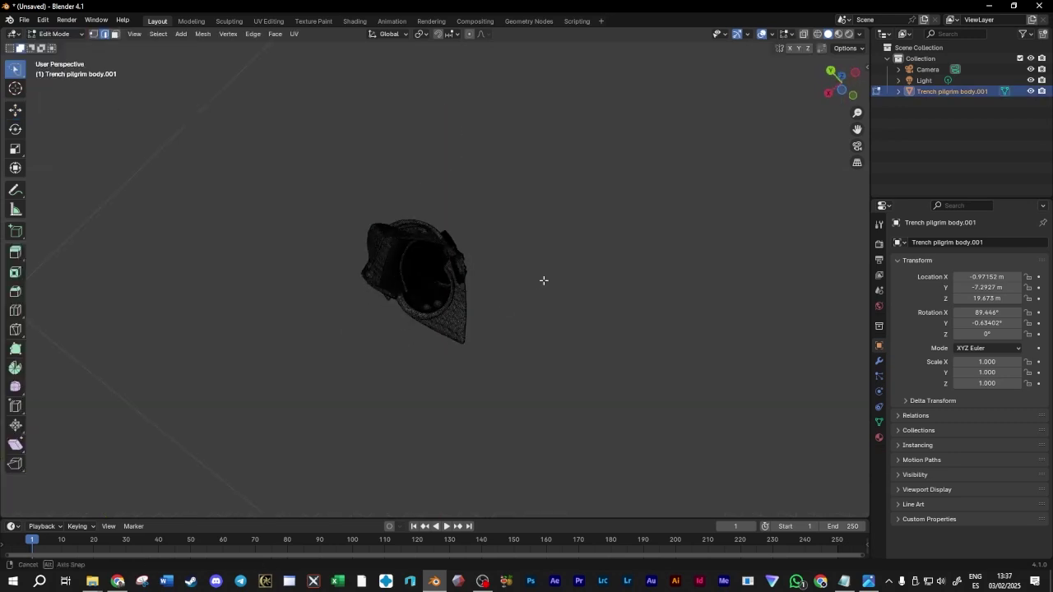
{"action": "middle_click_drag", "start_coordinate": [459, 137], "coordinate": [278, 96]}
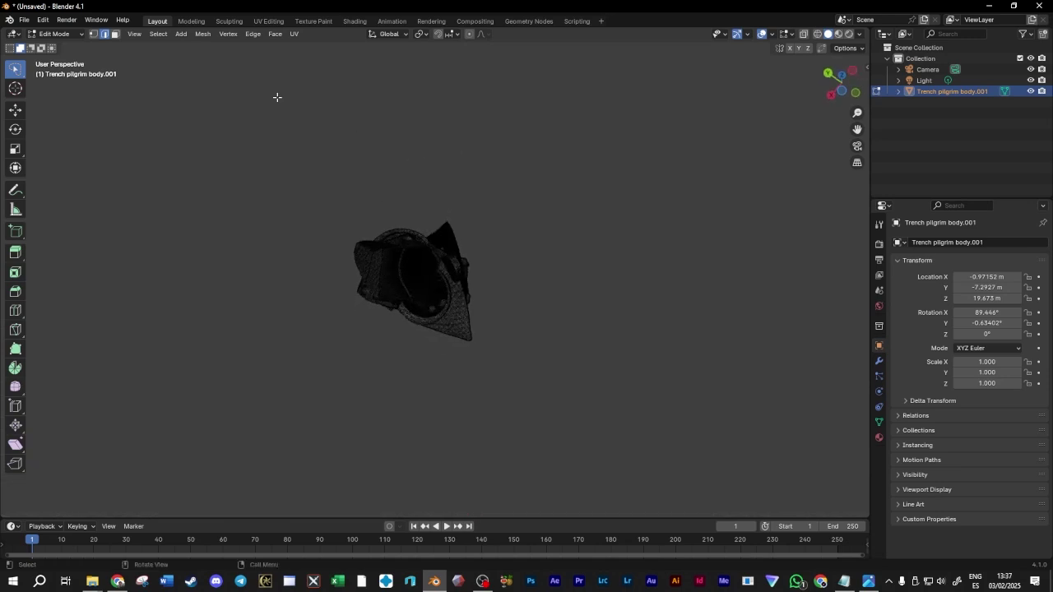
{"action": "left_click", "coordinate": [159, 35]}
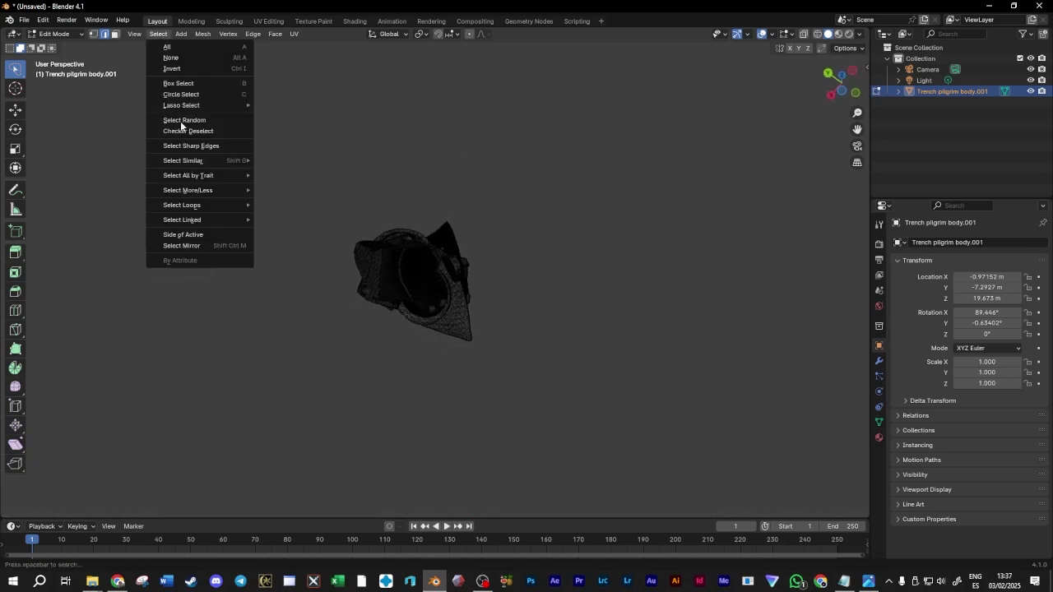
{"action": "mouse_move", "coordinate": [192, 180]}
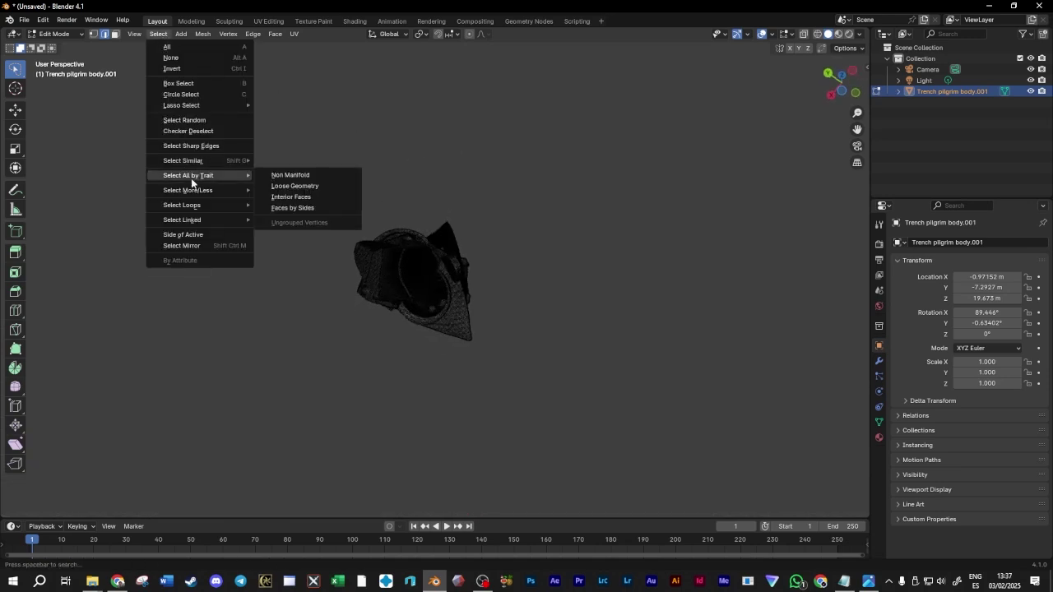
{"action": "left_click", "coordinate": [313, 176]}
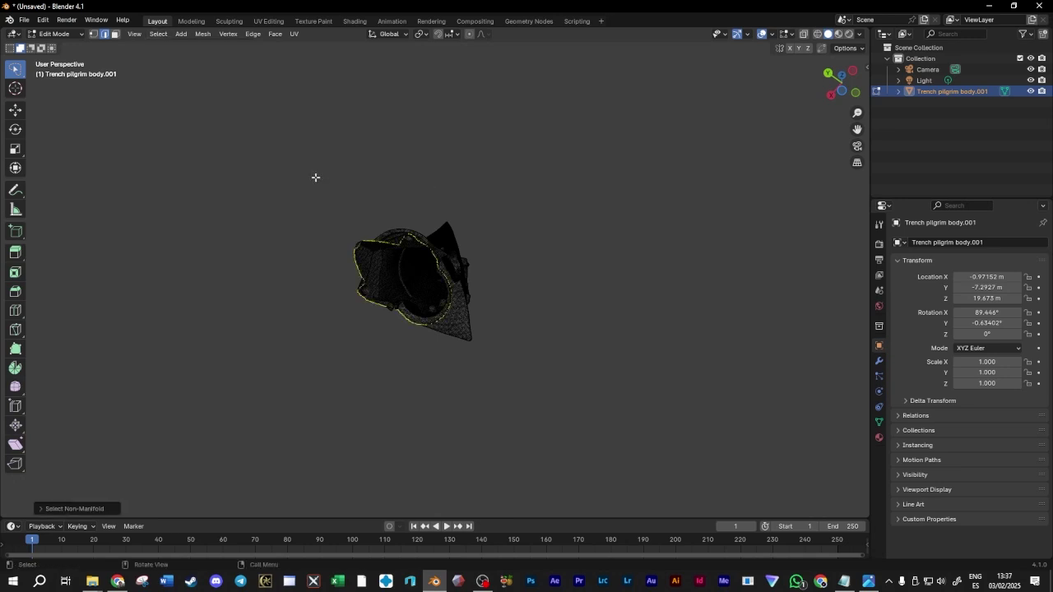
{"action": "middle_click_drag", "start_coordinate": [506, 209], "coordinate": [368, 238]}
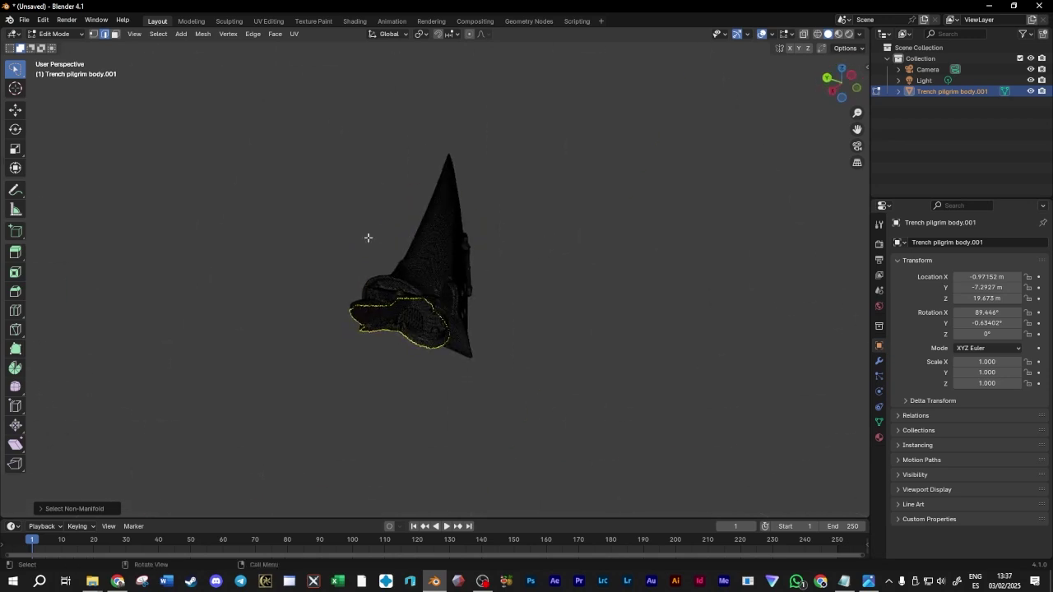
Fill the selected open rim with faces and inspect the resulting cap from below and from the sides
{"action": "left_click", "coordinate": [274, 35]}
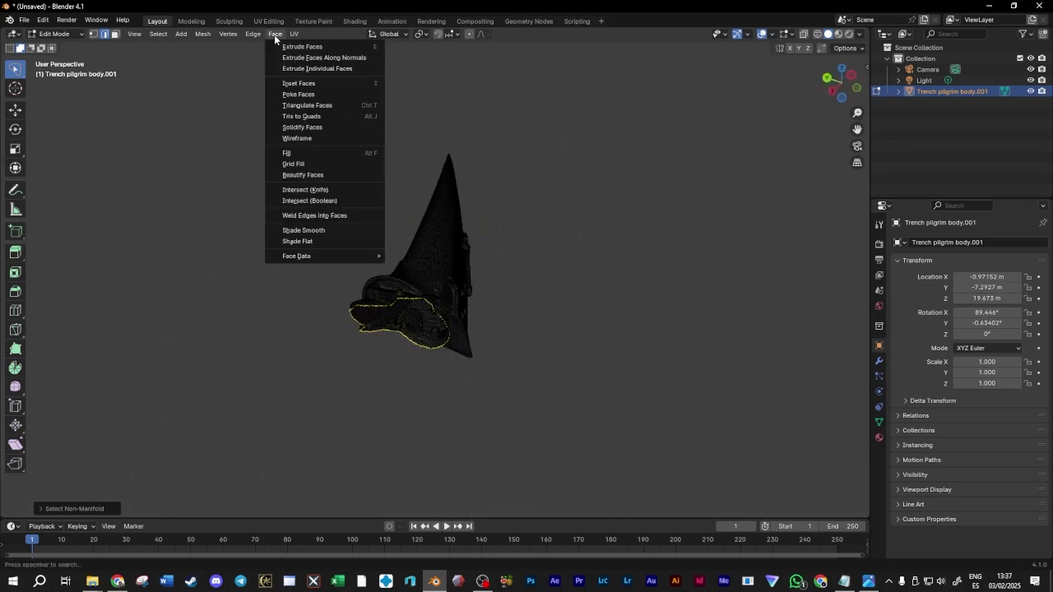
{"action": "left_click", "coordinate": [354, 154]}
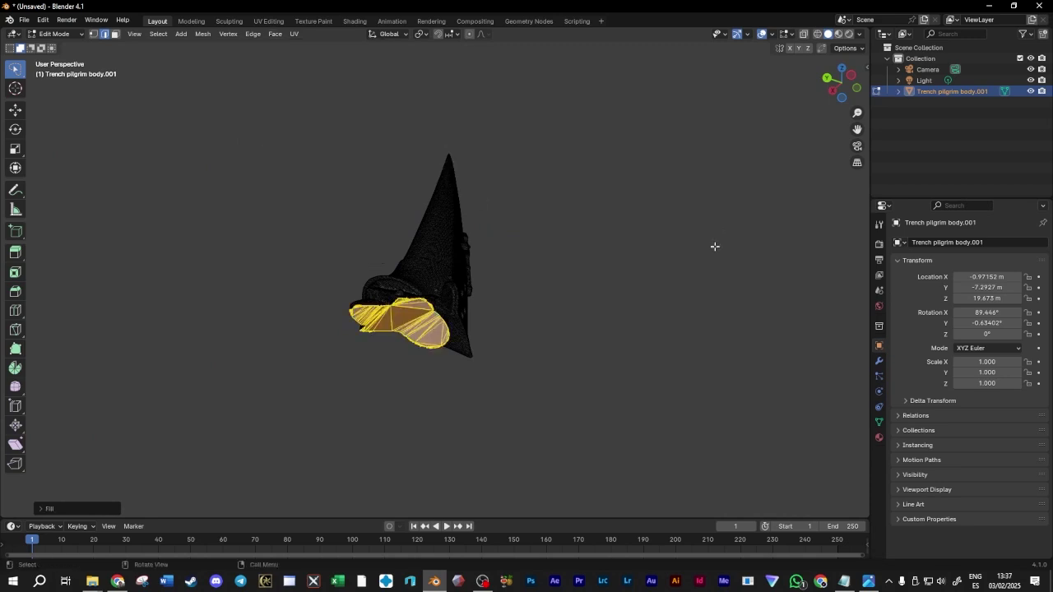
{"action": "middle_click_drag", "start_coordinate": [715, 246], "coordinate": [430, 310]}
{"action": "scroll", "coordinate": [568, 349], "scroll_direction": "up", "scroll_amount": 5}
{"action": "middle_click_drag", "start_coordinate": [588, 320], "coordinate": [610, 306]}
{"action": "scroll", "coordinate": [610, 313], "scroll_direction": "down", "scroll_amount": 2}
{"action": "left_click_drag", "start_coordinate": [857, 128], "coordinate": [799, 45]}
{"action": "middle_click_drag", "start_coordinate": [775, 180], "coordinate": [457, 365]}
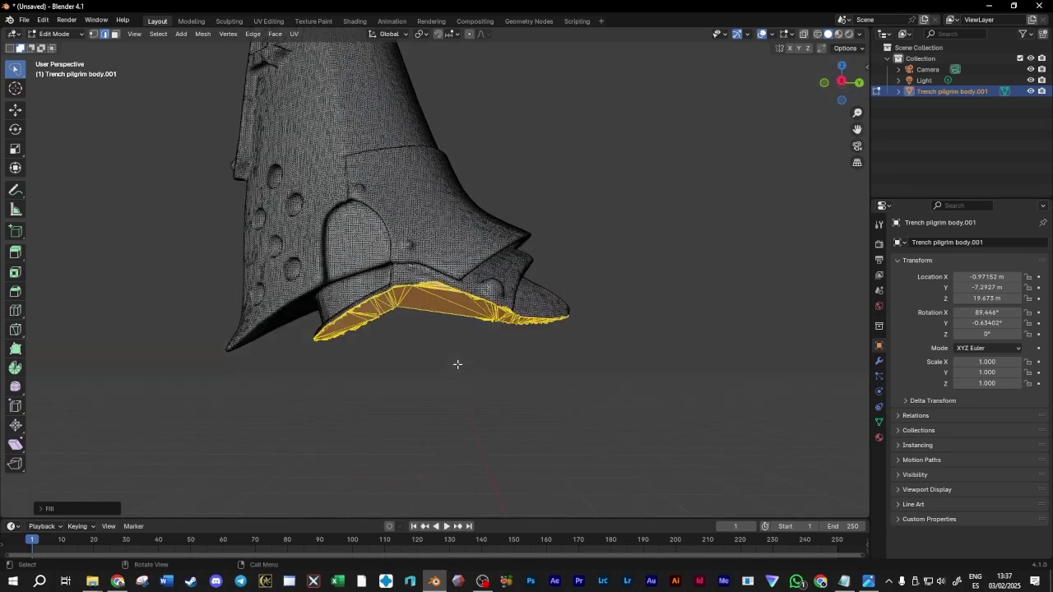
{"action": "middle_click_drag", "start_coordinate": [420, 248], "coordinate": [291, 282]}
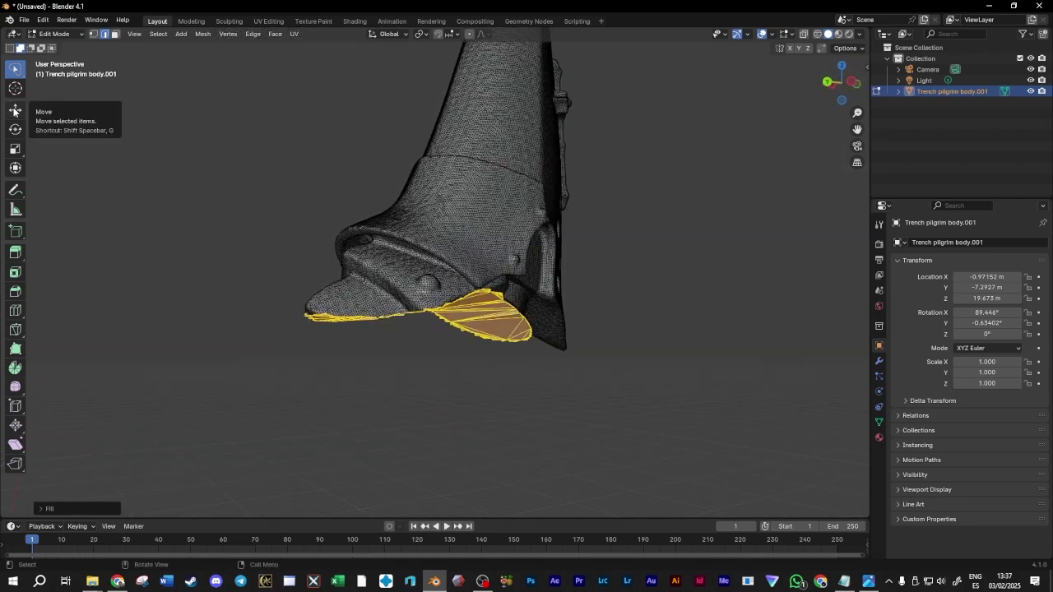
Extrude the filled cap on the hood's underside about 0.31 m straight down along global Z
{"action": "left_click", "coordinate": [15, 109]}
{"action": "middle_click_drag", "start_coordinate": [536, 206], "coordinate": [457, 232]}
{"action": "key", "text": "e"}
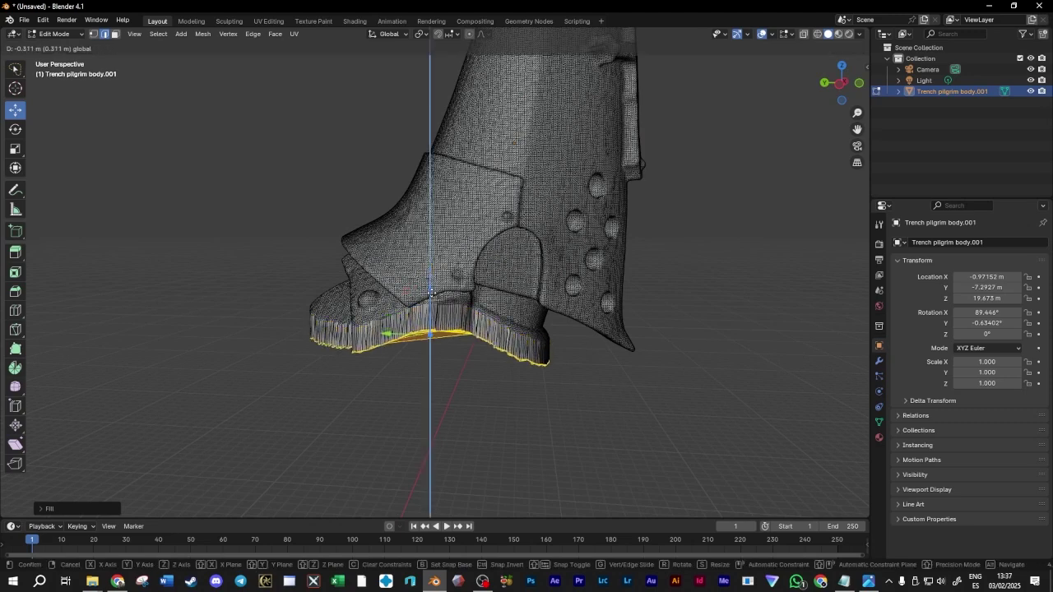
{"action": "left_click", "coordinate": [431, 292]}
{"action": "middle_click_drag", "start_coordinate": [757, 301], "coordinate": [537, 288]}
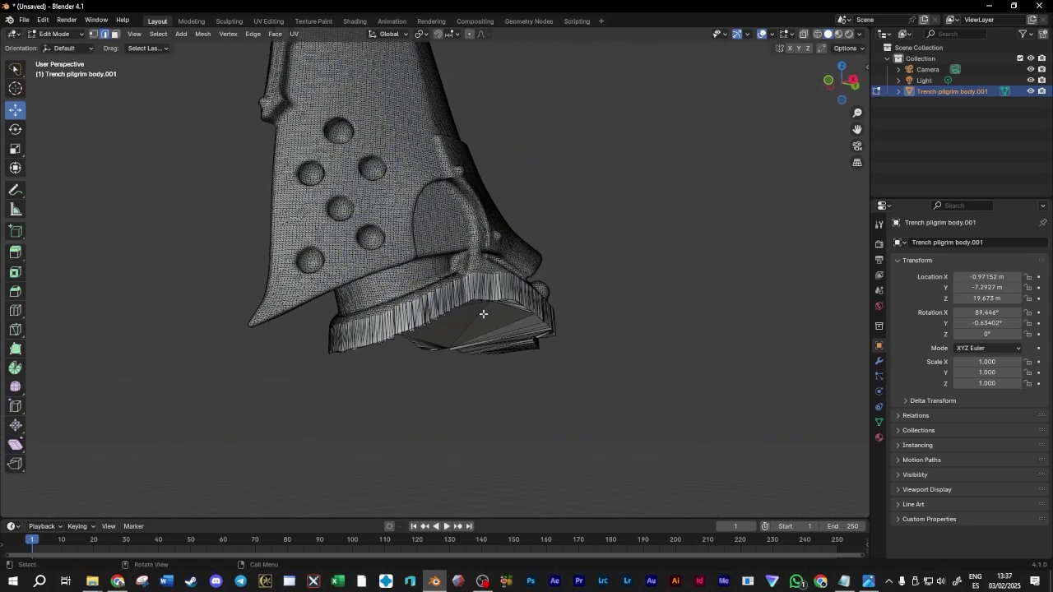
{"action": "middle_click_drag", "start_coordinate": [441, 319], "coordinate": [534, 332]}
{"action": "middle_click_drag", "start_coordinate": [481, 268], "coordinate": [271, 148]}
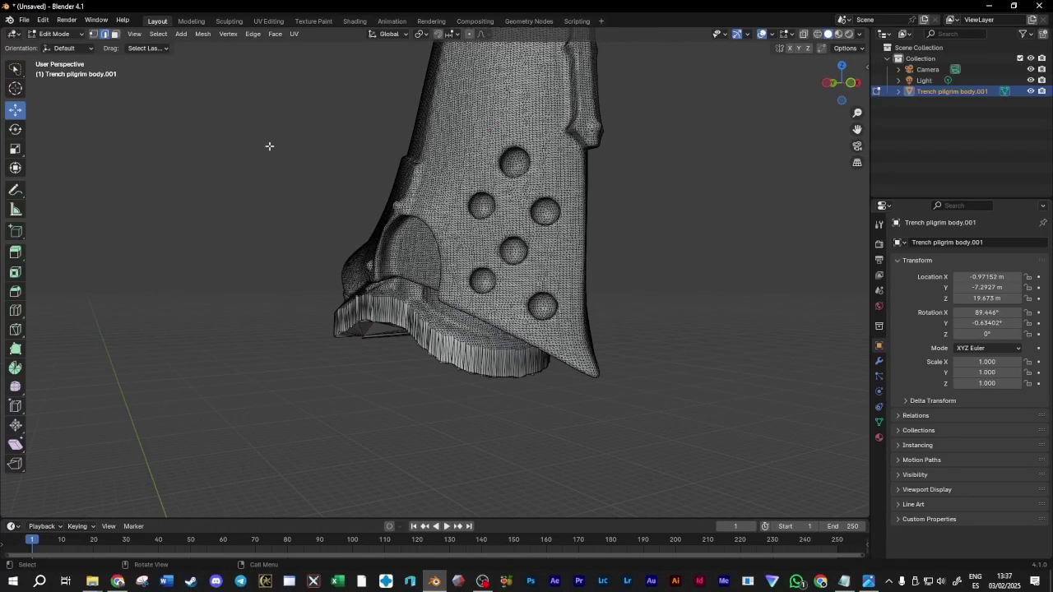
Return the hood to Object Mode and deselect it
{"action": "left_click", "coordinate": [45, 36]}
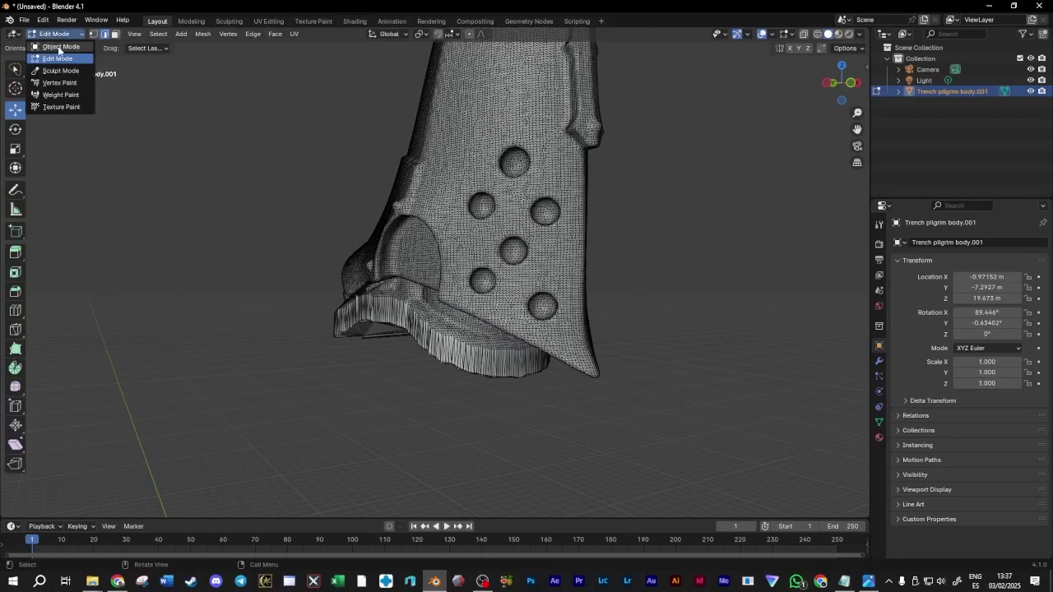
{"action": "left_click", "coordinate": [51, 46]}
{"action": "left_click", "coordinate": [680, 230]}
{"action": "scroll", "coordinate": [680, 231], "scroll_direction": "down", "scroll_amount": 5}
{"action": "middle_click_drag", "start_coordinate": [665, 234], "coordinate": [545, 252]}
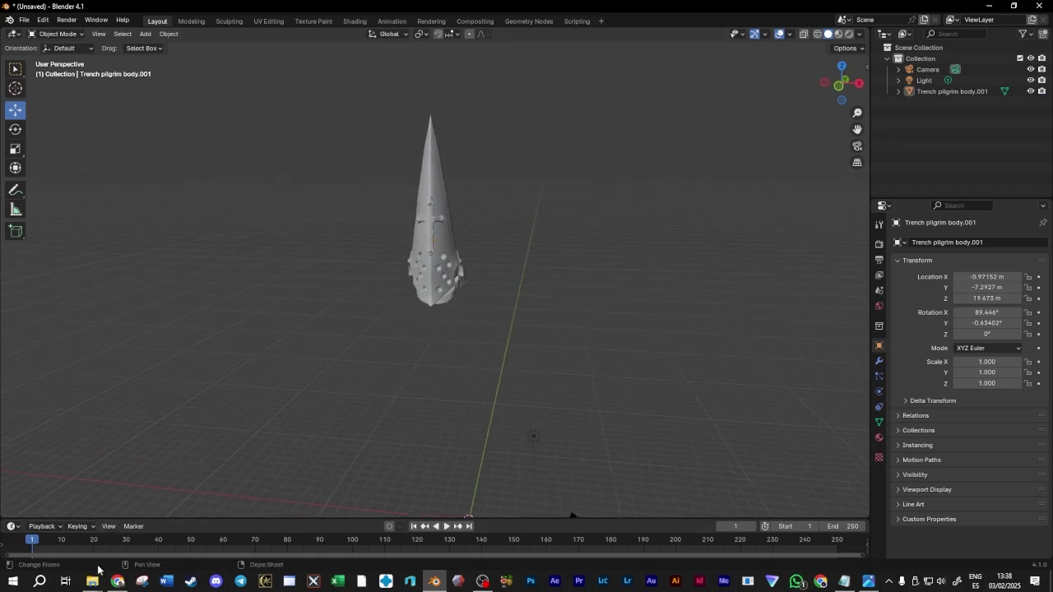
Import the TCDM3002 War Prophet (Anti-tank Hammer) STL at scale 1.000 and lower it to about Z -0.35 m
{"action": "mouse_move", "coordinate": [92, 582]}
{"action": "left_click", "coordinate": [51, 539]}
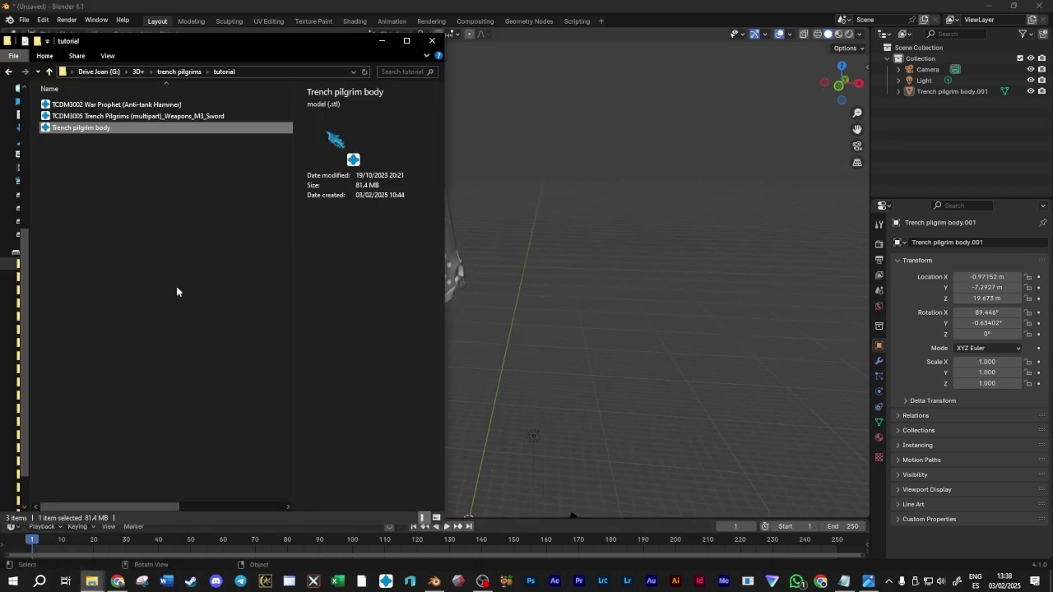
{"action": "left_click", "coordinate": [136, 105]}
{"action": "left_click_drag", "start_coordinate": [125, 105], "coordinate": [530, 328]}
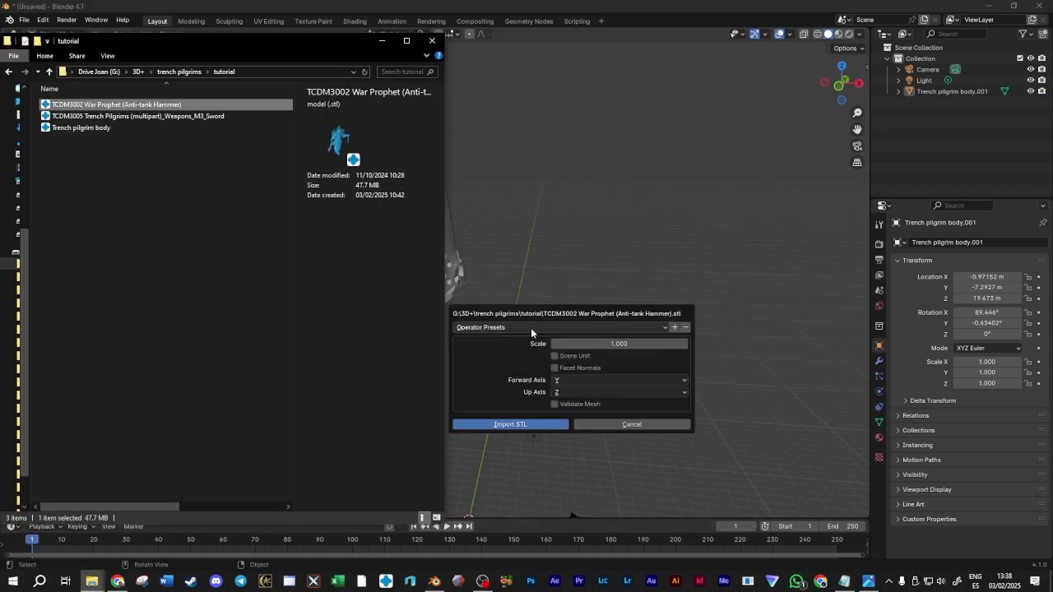
{"action": "left_click", "coordinate": [512, 426]}
{"action": "scroll", "coordinate": [578, 243], "scroll_direction": "down", "scroll_amount": 3}
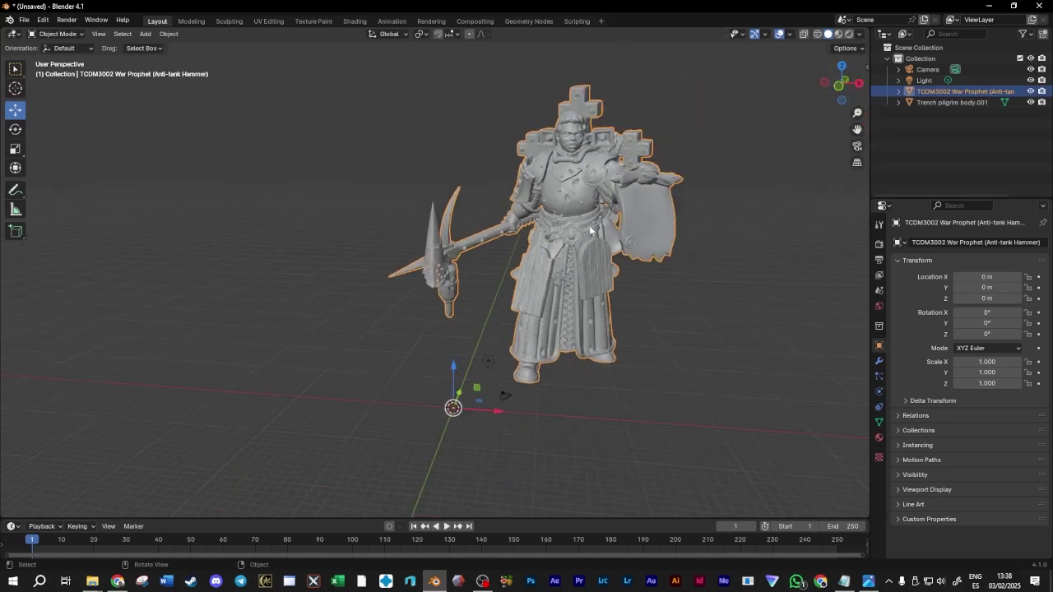
{"action": "left_click_drag", "start_coordinate": [456, 388], "coordinate": [347, 343]}
{"action": "middle_click_drag", "start_coordinate": [347, 343], "coordinate": [380, 333]}
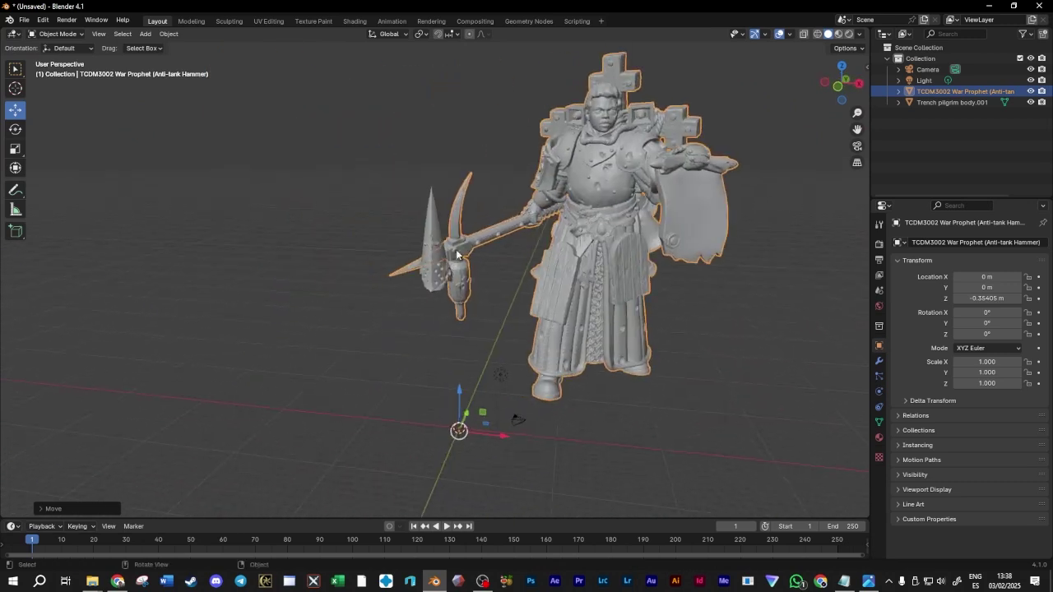
Compare the War Prophet's size and position with the separated hood from the front and the side
{"action": "left_click", "coordinate": [510, 317]}
{"action": "scroll", "coordinate": [506, 316], "scroll_direction": "up", "scroll_amount": 5}
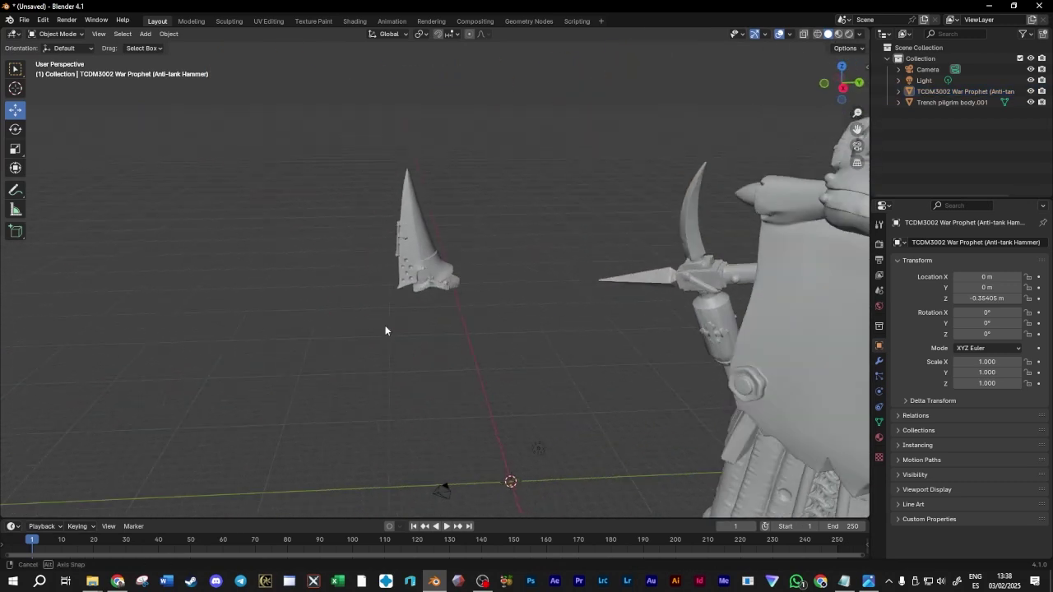
{"action": "scroll", "coordinate": [385, 328], "scroll_direction": "down", "scroll_amount": 4}
{"action": "left_click", "coordinate": [434, 257]}
{"action": "left_click", "coordinate": [503, 170]}
{"action": "left_click", "coordinate": [578, 163]}
{"action": "left_click", "coordinate": [444, 140]}
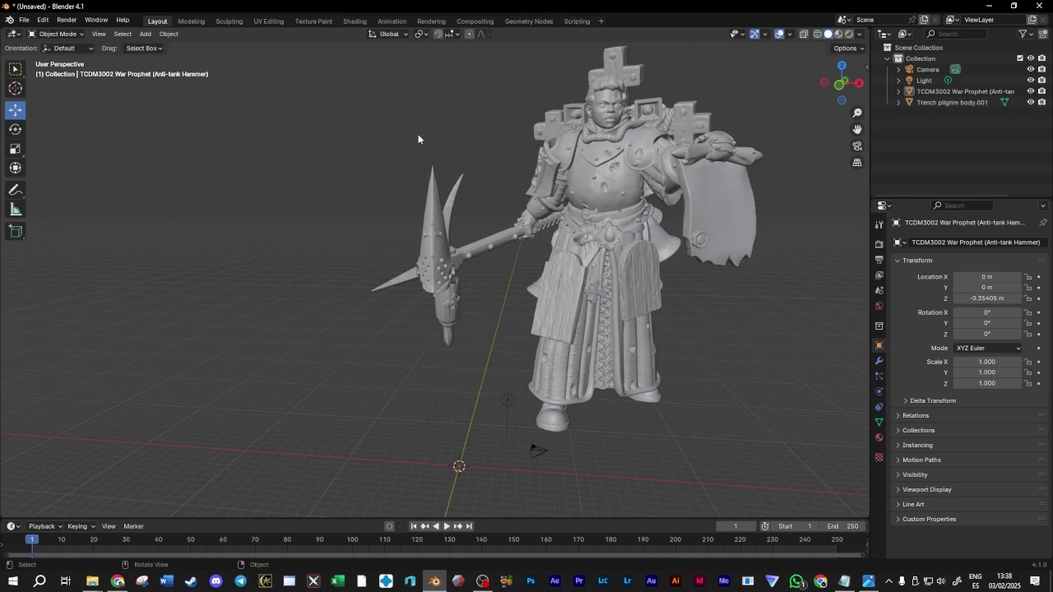
{"action": "left_click", "coordinate": [432, 239]}
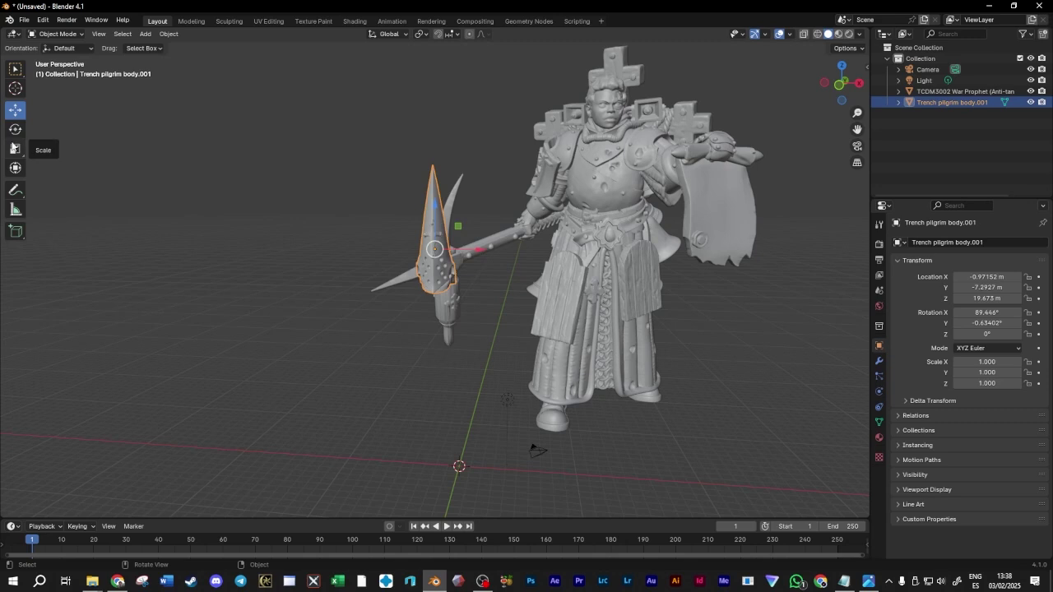
{"action": "left_click", "coordinate": [632, 168]}
Import the Trench pilgrim body STL from the tutorial folder into the scene again
{"action": "left_click", "coordinate": [92, 581]}
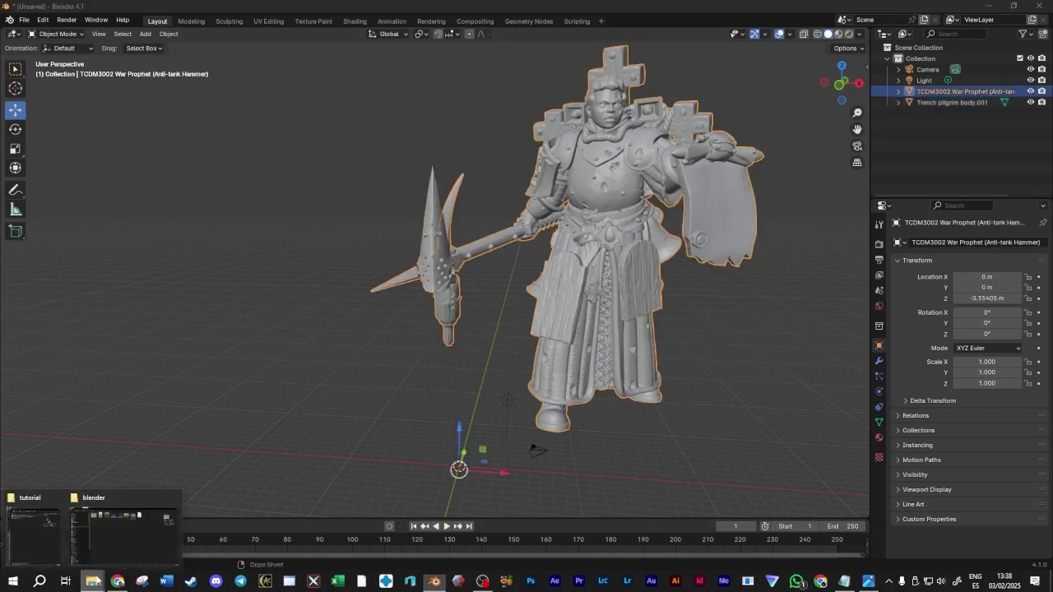
{"action": "left_click", "coordinate": [52, 520]}
{"action": "left_click_drag", "start_coordinate": [115, 129], "coordinate": [509, 381]}
{"action": "left_click", "coordinate": [495, 485]}
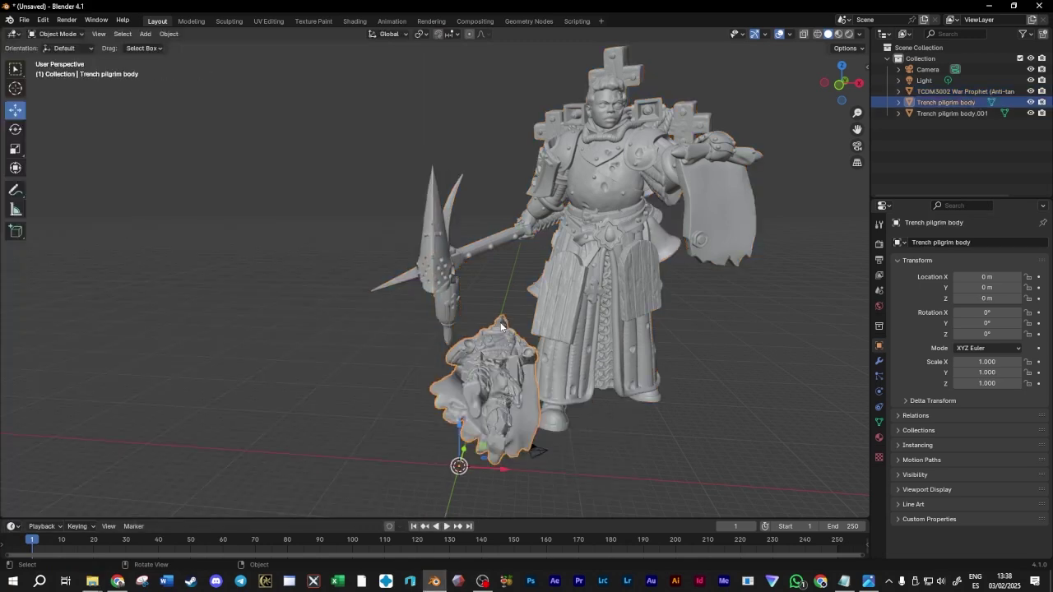
Rotate the new pilgrim body upright to about X 82.3° and lower it to about Z -0.41 m so its feet meet the ground
{"action": "left_click", "coordinate": [15, 128]}
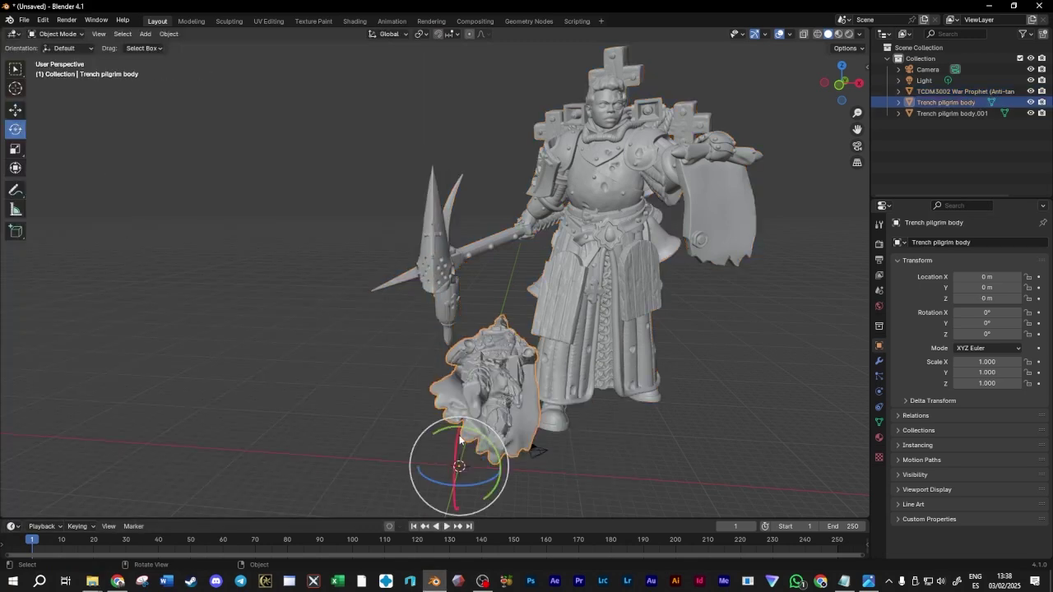
{"action": "left_click", "coordinate": [859, 85]}
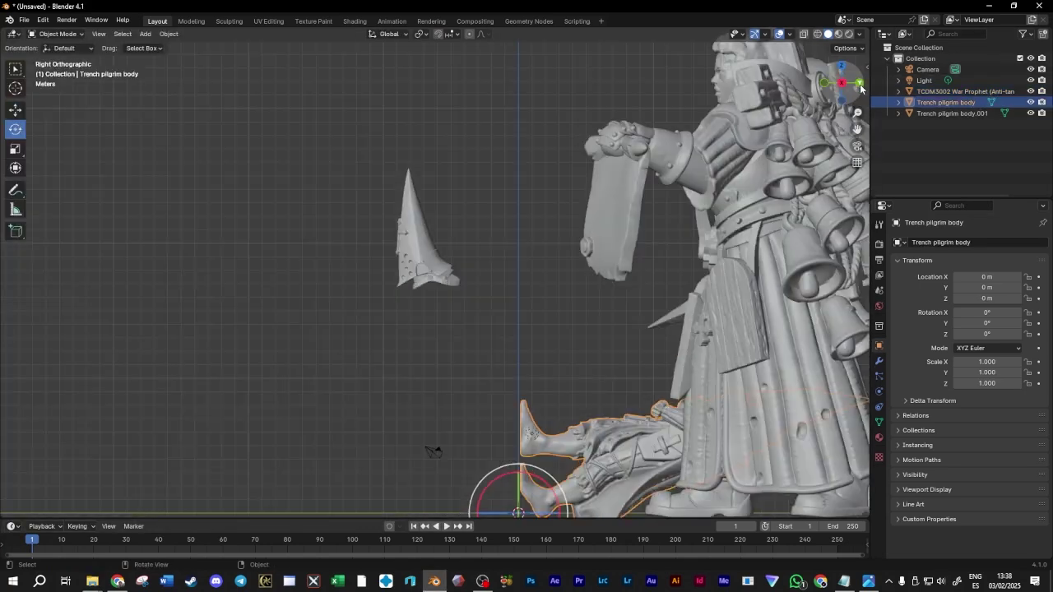
{"action": "mouse_move", "coordinate": [522, 492]}
{"action": "left_mouse_down"}
{"action": "mouse_move", "coordinate": [476, 485]}
{"action": "mouse_move", "coordinate": [498, 477]}
{"action": "mouse_move", "coordinate": [547, 487]}
{"action": "mouse_move", "coordinate": [436, 452]}
{"action": "mouse_move", "coordinate": [472, 473]}
{"action": "mouse_move", "coordinate": [525, 478]}
{"action": "left_mouse_up"}
{"action": "left_click", "coordinate": [15, 110]}
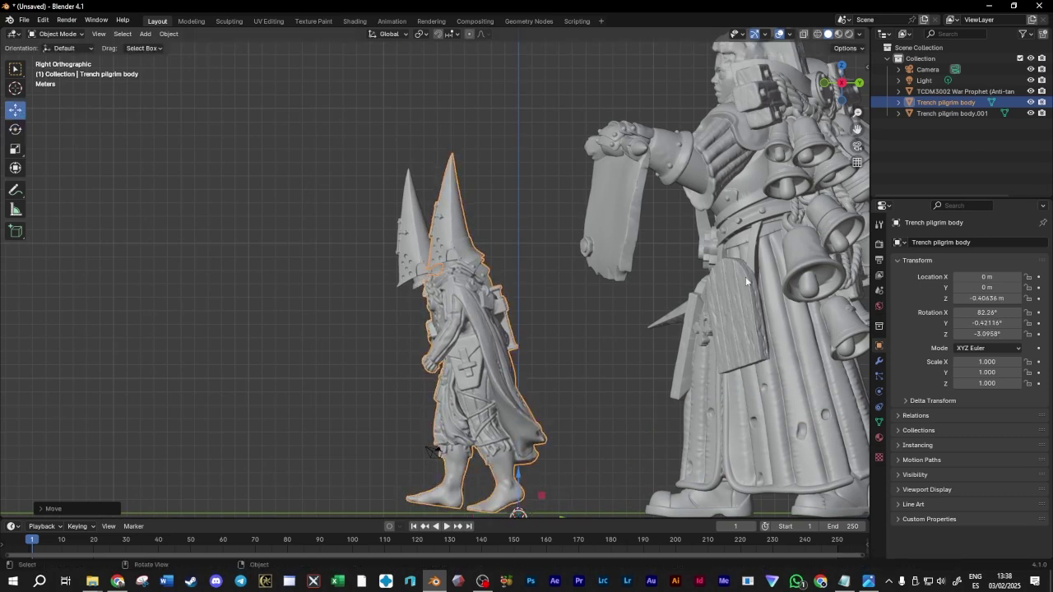
{"action": "left_click_drag", "start_coordinate": [857, 129], "coordinate": [837, 1]}
{"action": "scroll", "coordinate": [477, 366], "scroll_direction": "up", "scroll_amount": 4}
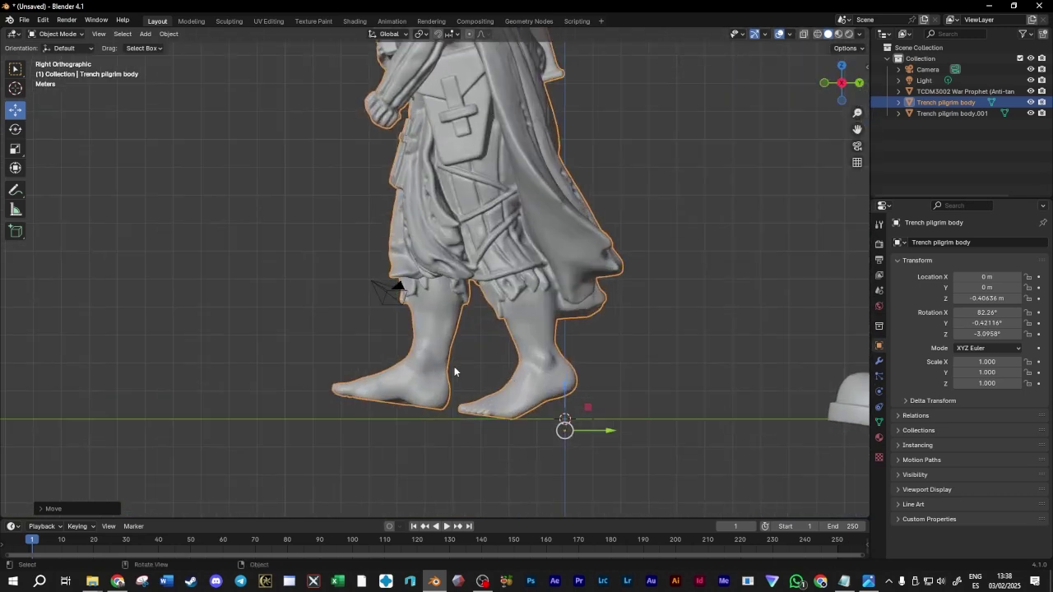
{"action": "scroll", "coordinate": [494, 411], "scroll_direction": "down", "scroll_amount": 5}
{"action": "middle_click_drag", "start_coordinate": [418, 174], "coordinate": [567, 120]}
Move the War Prophet beside the pilgrim body, to about X 4.57 m, Y -20.32 m
{"action": "left_click", "coordinate": [566, 120]}
{"action": "middle_click_drag", "start_coordinate": [612, 186], "coordinate": [613, 247]}
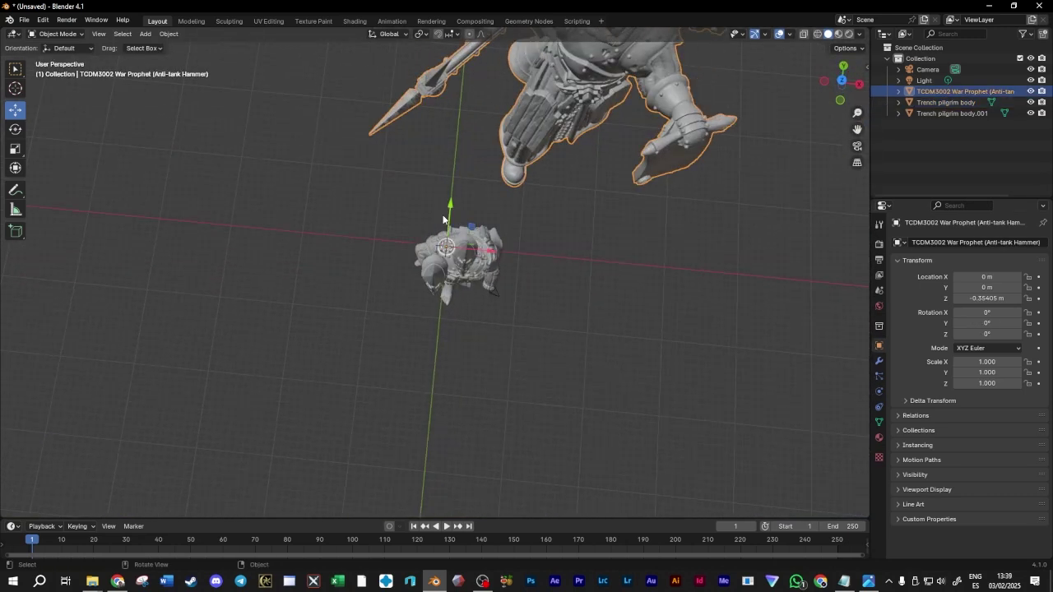
{"action": "key", "text": "g"}
{"action": "left_click", "coordinate": [502, 381]}
{"action": "middle_click_drag", "start_coordinate": [501, 381], "coordinate": [411, 210]}
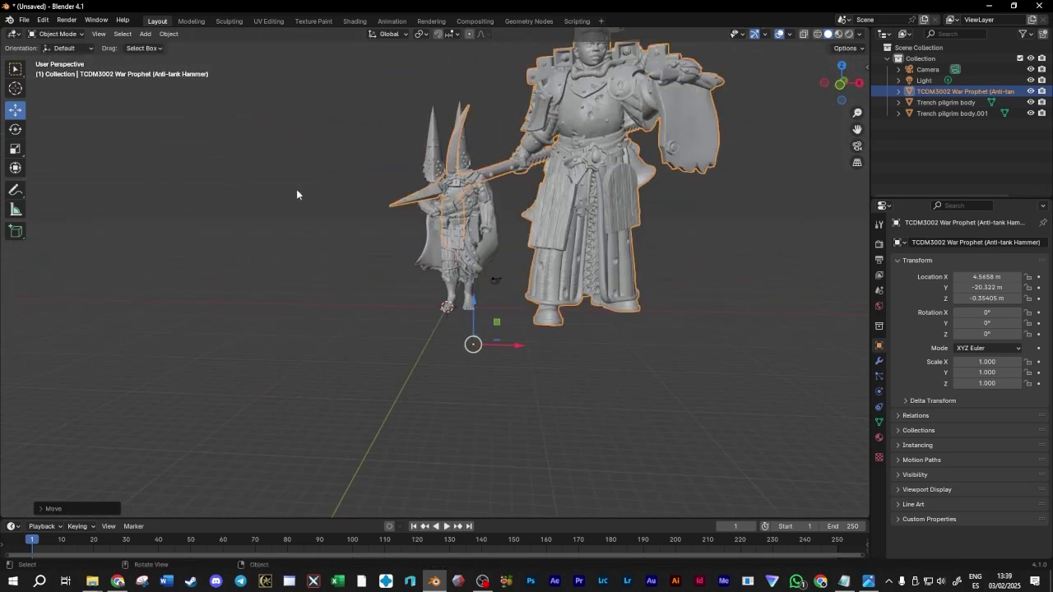
Set the War Prophet's origin to its geometry for scaling
{"action": "left_click", "coordinate": [16, 149]}
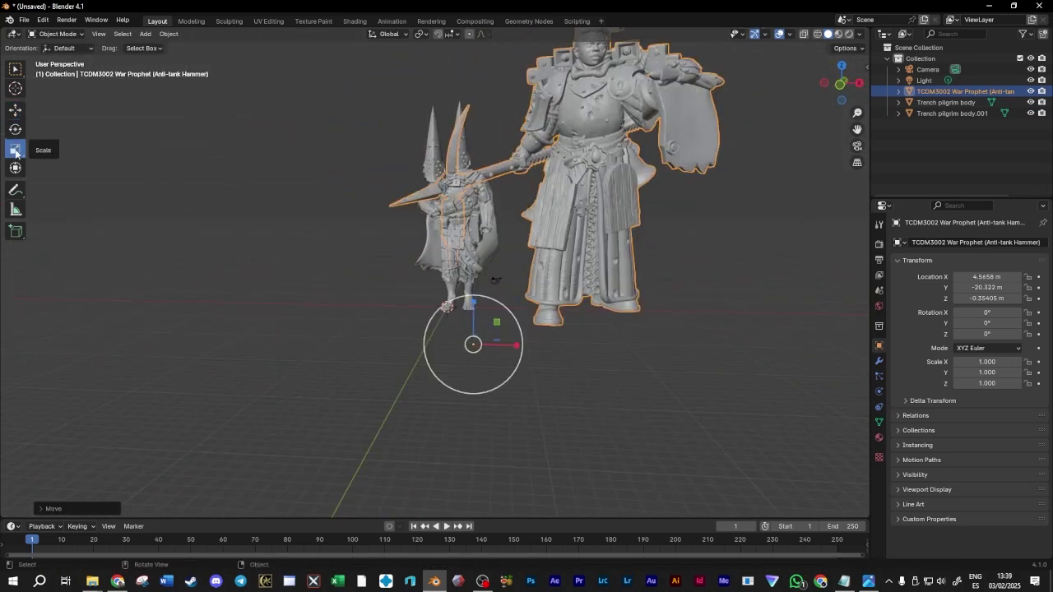
{"action": "left_click", "coordinate": [603, 158]}
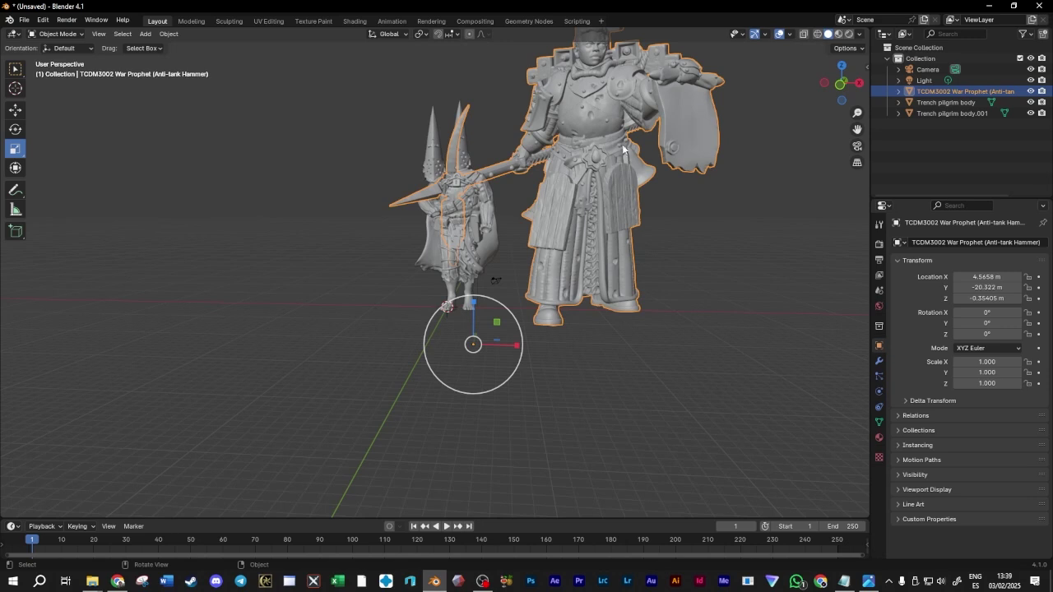
{"action": "right_click", "coordinate": [593, 132]}
{"action": "mouse_move", "coordinate": [559, 126]}
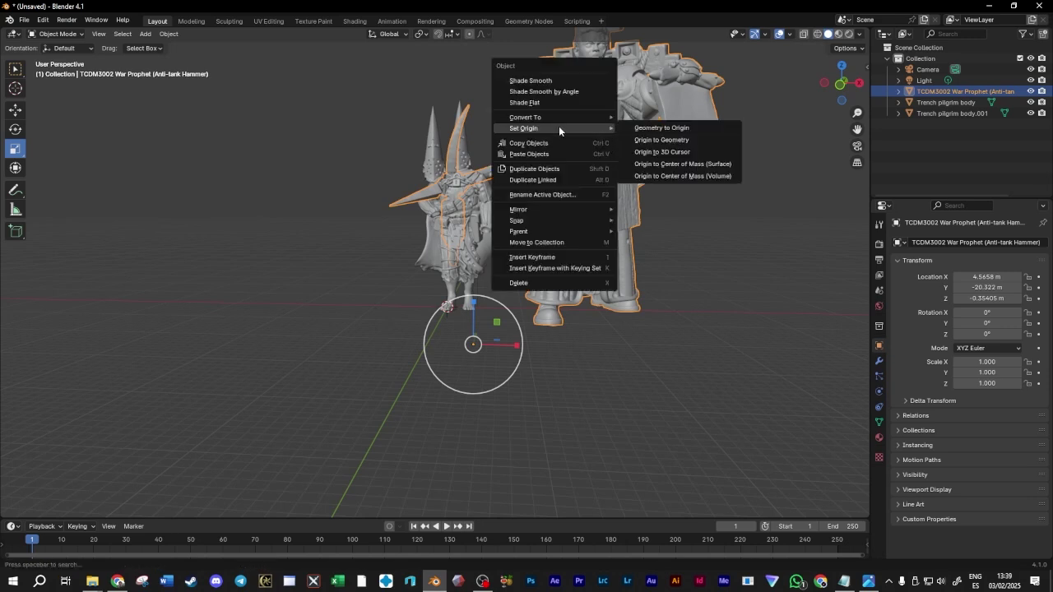
{"action": "left_click", "coordinate": [638, 140]}
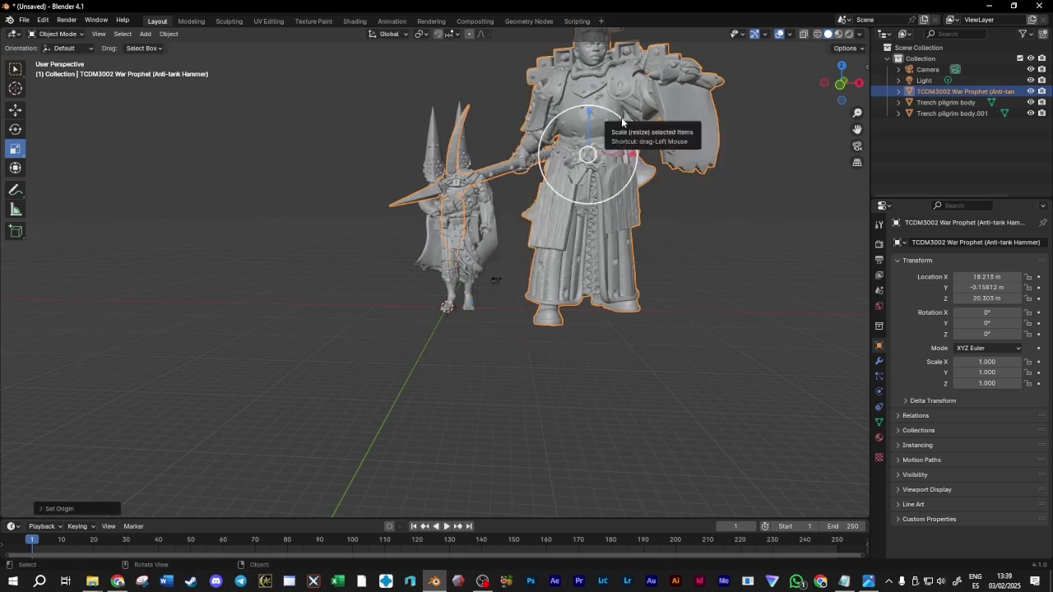
Scale the War Prophet down uniformly to about 0.552
{"action": "key", "text": "s"}
{"action": "left_click", "coordinate": [622, 125]}
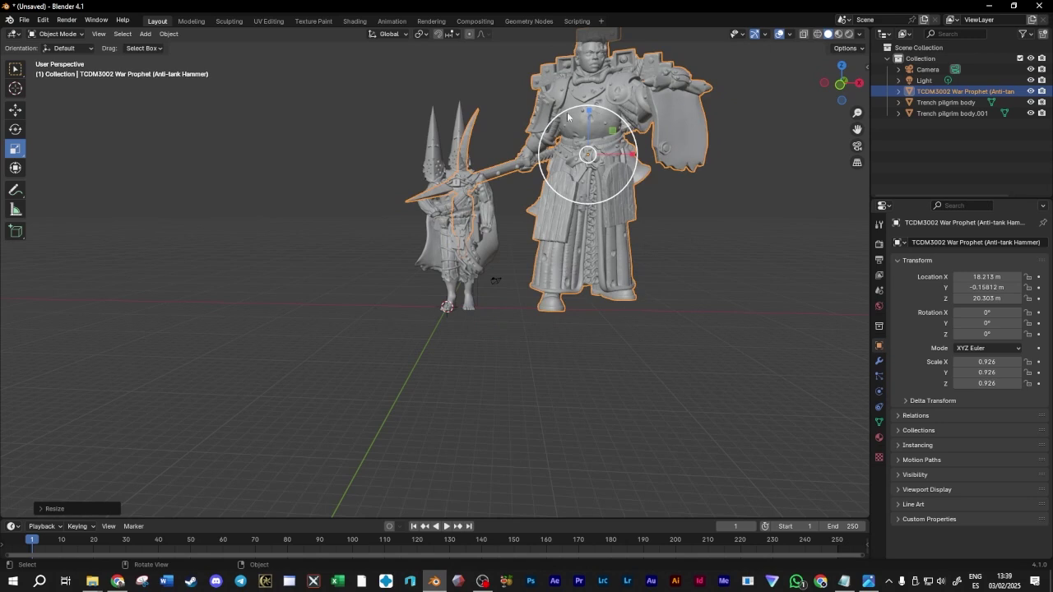
{"action": "left_click_drag", "start_coordinate": [622, 124], "coordinate": [599, 130]}
Try stretching the War Prophet along the X and Z axes separately and undo the non-uniform scaling
{"action": "middle_click_drag", "start_coordinate": [707, 160], "coordinate": [651, 170]}
{"action": "mouse_move", "coordinate": [649, 162]}
{"action": "left_mouse_down"}
{"action": "mouse_move", "coordinate": [683, 156]}
{"action": "mouse_move", "coordinate": [633, 159]}
{"action": "left_mouse_up"}
{"action": "mouse_move", "coordinate": [602, 106]}
{"action": "left_mouse_down"}
{"action": "mouse_move", "coordinate": [603, 80]}
{"action": "mouse_move", "coordinate": [609, 100]}
{"action": "left_mouse_up"}
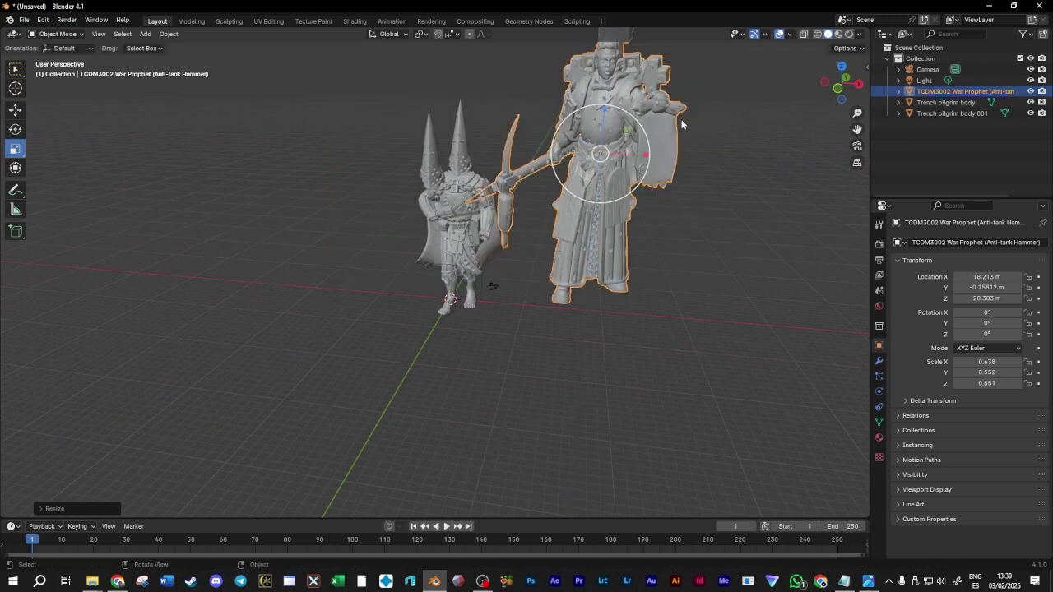
{"action": "key", "text": "ctrl+z"}
{"action": "key", "text": "ctrl+z"}
{"action": "key", "text": "ctrl+z"}
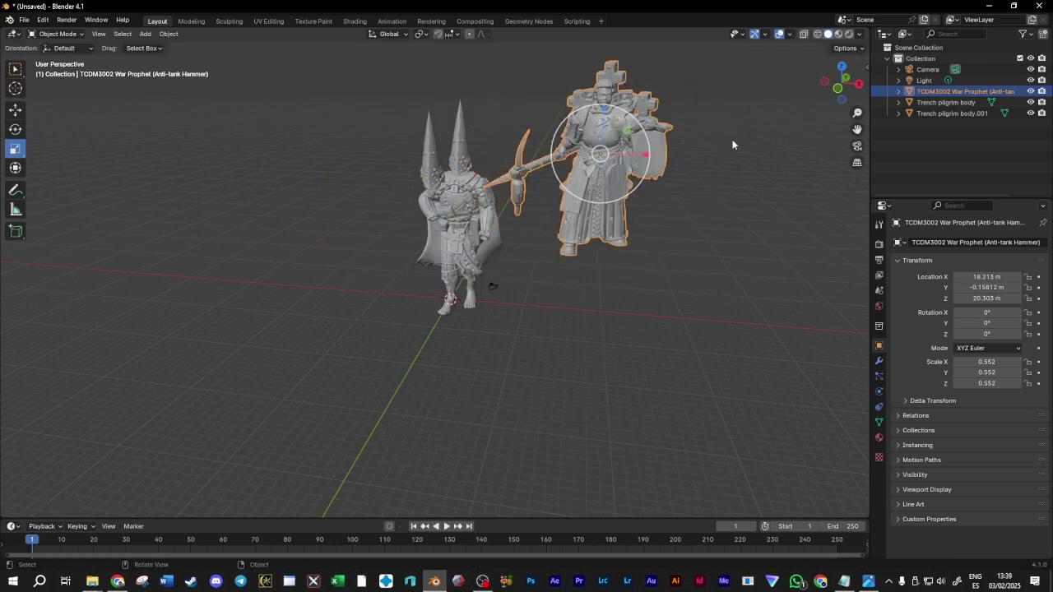
Move the War Prophet over the pilgrim body, to about X 2.34 m, Y -3.00 m, Z 11.42 m
{"action": "middle_click_drag", "start_coordinate": [732, 144], "coordinate": [653, 147]}
{"action": "middle_click_drag", "start_coordinate": [492, 95], "coordinate": [678, 216]}
{"action": "left_click_drag", "start_coordinate": [650, 194], "coordinate": [494, 243]}
{"action": "middle_click_drag", "start_coordinate": [493, 243], "coordinate": [461, 156]}
{"action": "left_click_drag", "start_coordinate": [467, 132], "coordinate": [468, 177]}
{"action": "left_click", "coordinate": [851, 92]}
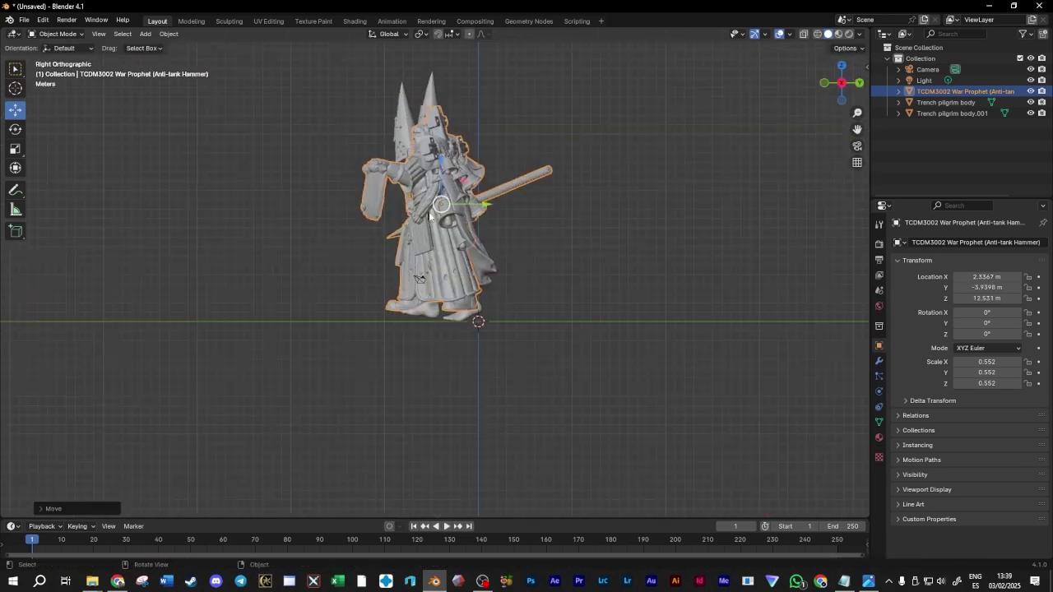
{"action": "left_click_drag", "start_coordinate": [465, 183], "coordinate": [473, 191]}
{"action": "left_click", "coordinate": [402, 126]}
{"action": "middle_click_drag", "start_coordinate": [402, 126], "coordinate": [564, 152]}
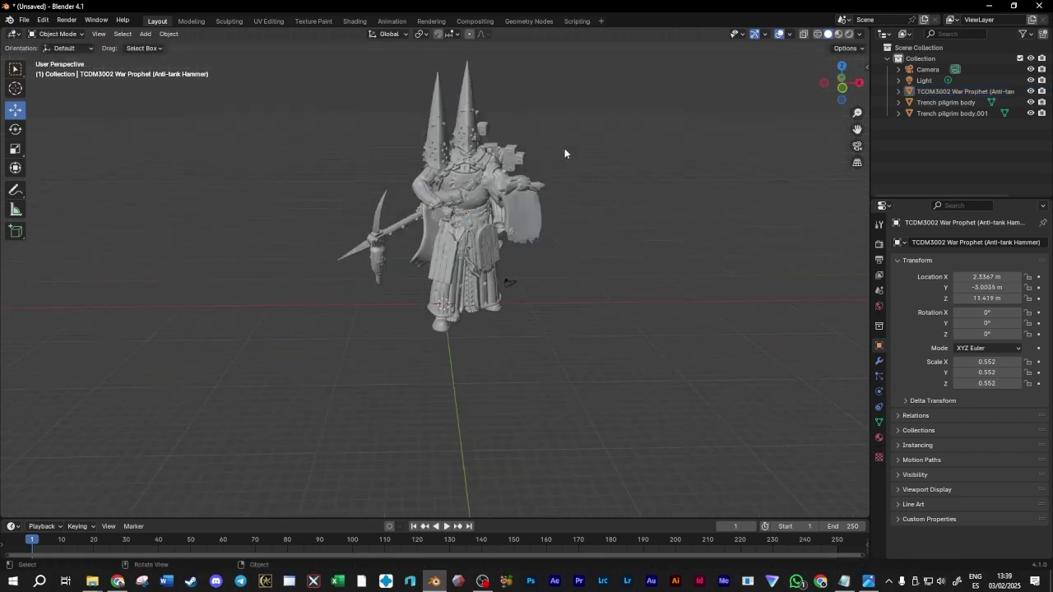
Scale the War Prophet uniformly to about 0.611 and move it to about Y -2.18 m, Z 12.66 m over the pilgrim body
{"action": "left_click", "coordinate": [500, 145]}
{"action": "left_click", "coordinate": [14, 149]}
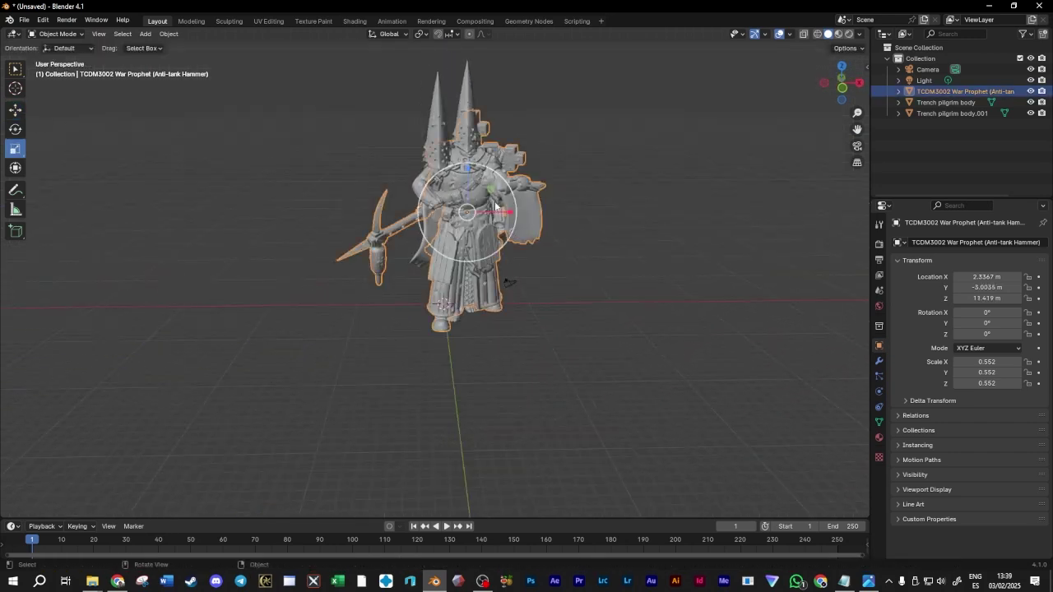
{"action": "left_click_drag", "start_coordinate": [502, 180], "coordinate": [469, 134]}
{"action": "left_click", "coordinate": [16, 110]}
{"action": "left_click", "coordinate": [859, 83]}
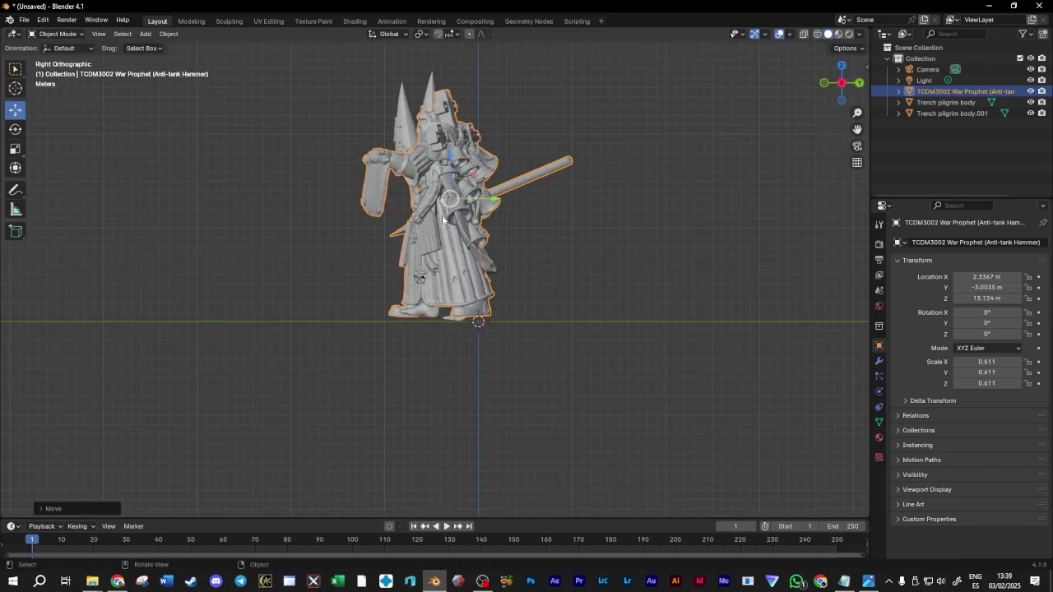
{"action": "left_click_drag", "start_coordinate": [448, 196], "coordinate": [459, 202]}
{"action": "mouse_move", "coordinate": [552, 107]}
{"action": "middle_mouse_down"}
{"action": "mouse_move", "coordinate": [677, 122]}
{"action": "mouse_move", "coordinate": [567, 120]}
{"action": "middle_mouse_up"}
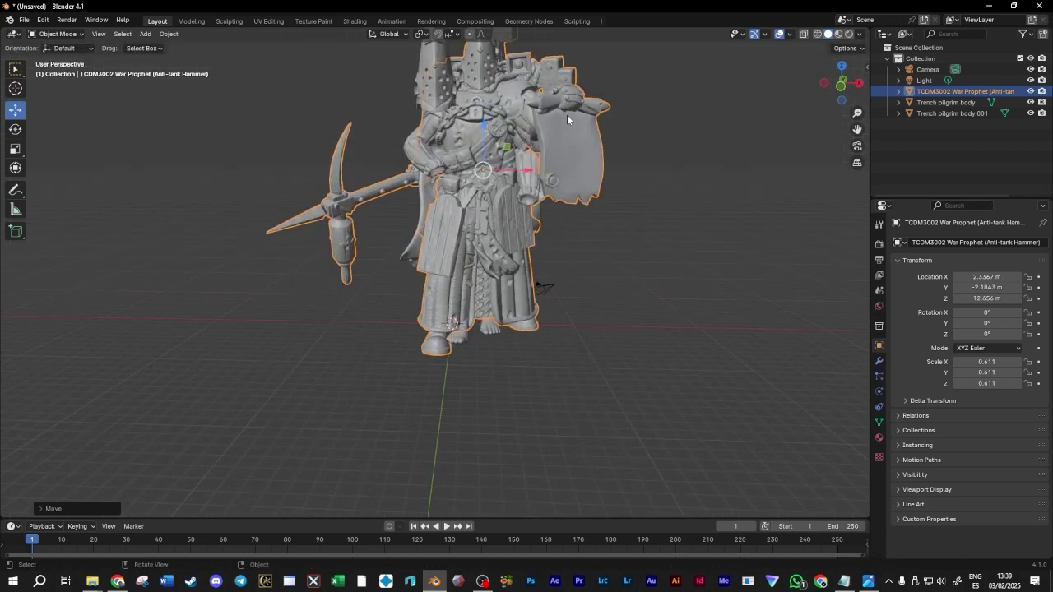
{"action": "middle_click_drag", "start_coordinate": [850, 143], "coordinate": [453, 235]}
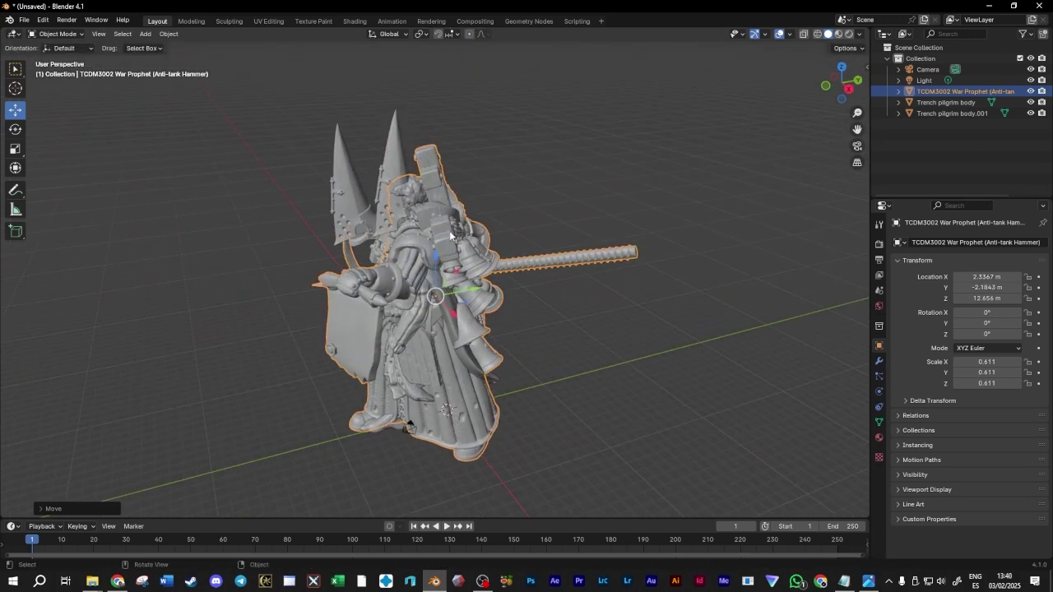
Scale the War Prophet uniformly to about 0.595 and lower it slightly to line up with the pilgrim body
{"action": "left_click", "coordinate": [15, 149]}
{"action": "left_click_drag", "start_coordinate": [448, 265], "coordinate": [443, 272]}
{"action": "left_click", "coordinate": [12, 112]}
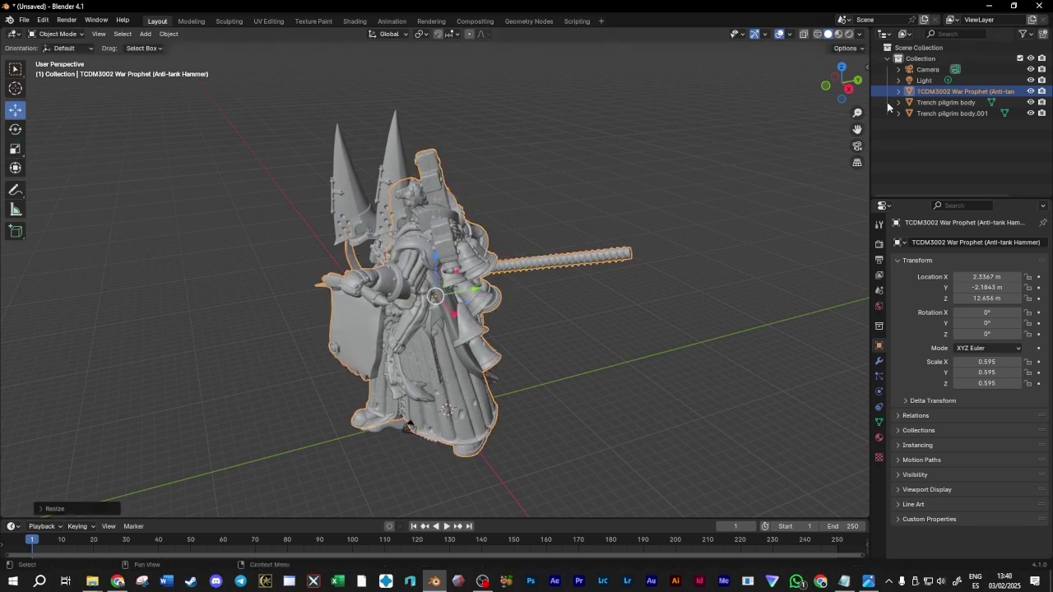
{"action": "left_click", "coordinate": [849, 90]}
{"action": "mouse_move", "coordinate": [438, 261]}
{"action": "left_mouse_down"}
{"action": "mouse_move", "coordinate": [438, 214]}
{"action": "mouse_move", "coordinate": [440, 272]}
{"action": "left_mouse_up"}
{"action": "middle_click_drag", "start_coordinate": [440, 272], "coordinate": [420, 200]}
Delete the original Trench pilgrim body from the scene
{"action": "left_click", "coordinate": [392, 132]}
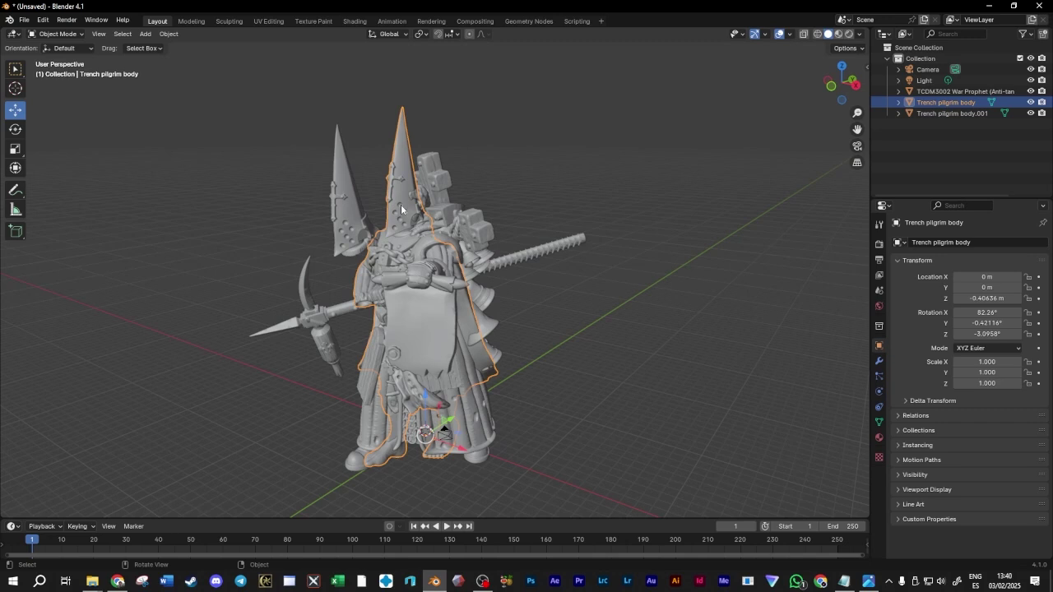
{"action": "left_click_drag", "start_coordinate": [459, 458], "coordinate": [644, 517]}
{"action": "left_click", "coordinate": [779, 220]}
{"action": "left_click", "coordinate": [678, 274]}
{"action": "key", "text": "Delete"}
Move the separated hood over the War Prophet's head, to about X 2.19 m, Y -3.89 m
{"action": "middle_click_drag", "start_coordinate": [395, 256], "coordinate": [414, 279]}
{"action": "left_click", "coordinate": [373, 266]}
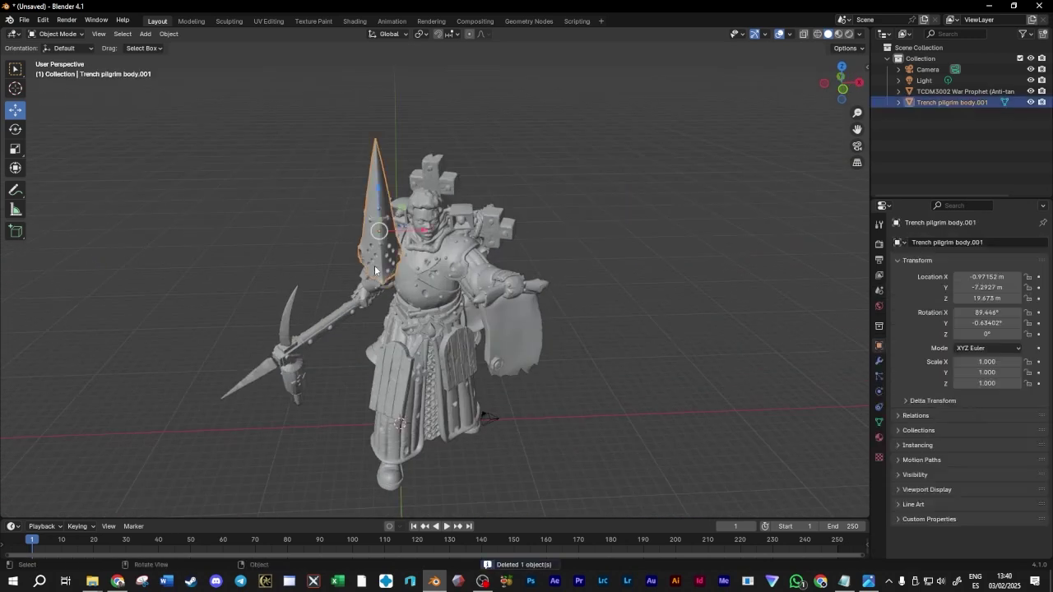
{"action": "middle_click_drag", "start_coordinate": [612, 232], "coordinate": [577, 289]}
{"action": "key", "text": "g"}
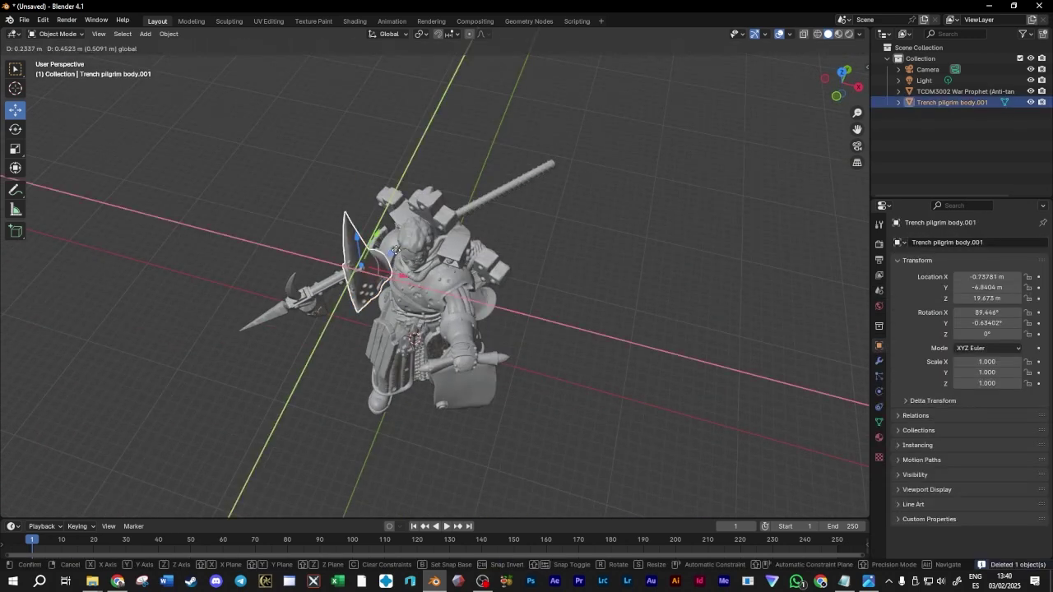
{"action": "left_click", "coordinate": [524, 282]}
{"action": "middle_click_drag", "start_coordinate": [524, 282], "coordinate": [500, 174]}
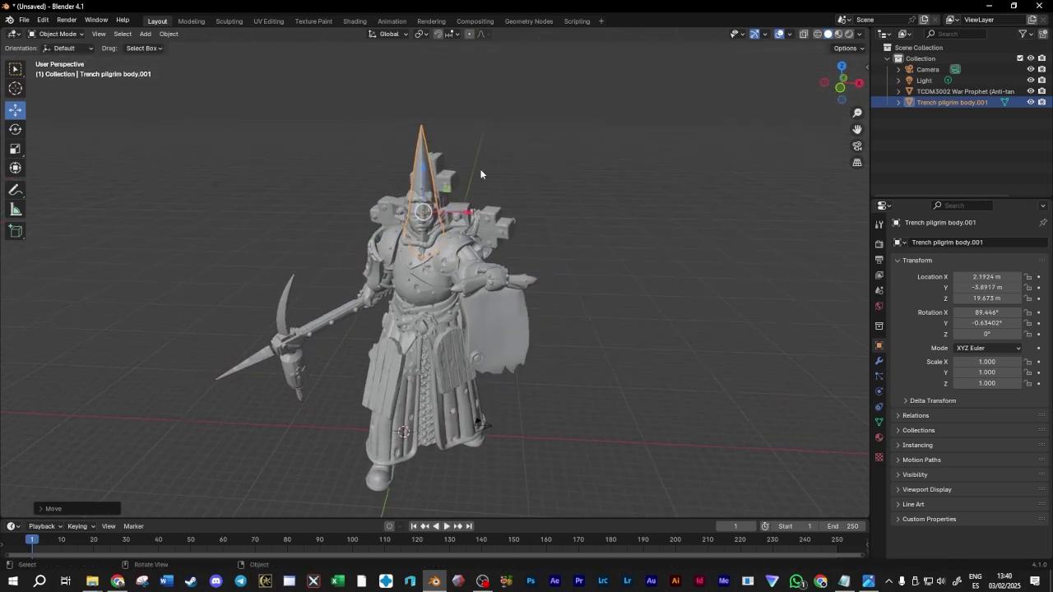
Select the hood and the War Prophet in turn to identify which object each entry in the scene list refers to
{"action": "scroll", "coordinate": [467, 173], "scroll_direction": "up", "scroll_amount": 3}
{"action": "middle_click_drag", "start_coordinate": [844, 117], "coordinate": [827, 158]}
{"action": "left_click", "coordinate": [619, 182]}
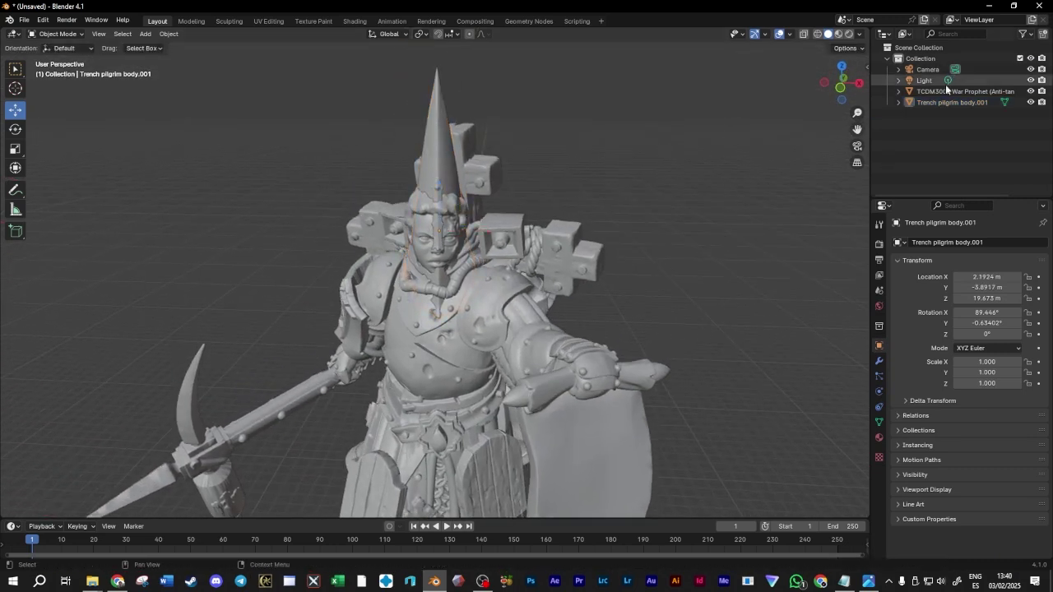
{"action": "left_click", "coordinate": [438, 132]}
{"action": "left_click", "coordinate": [499, 228]}
{"action": "left_click", "coordinate": [438, 133]}
{"action": "left_click", "coordinate": [311, 316]}
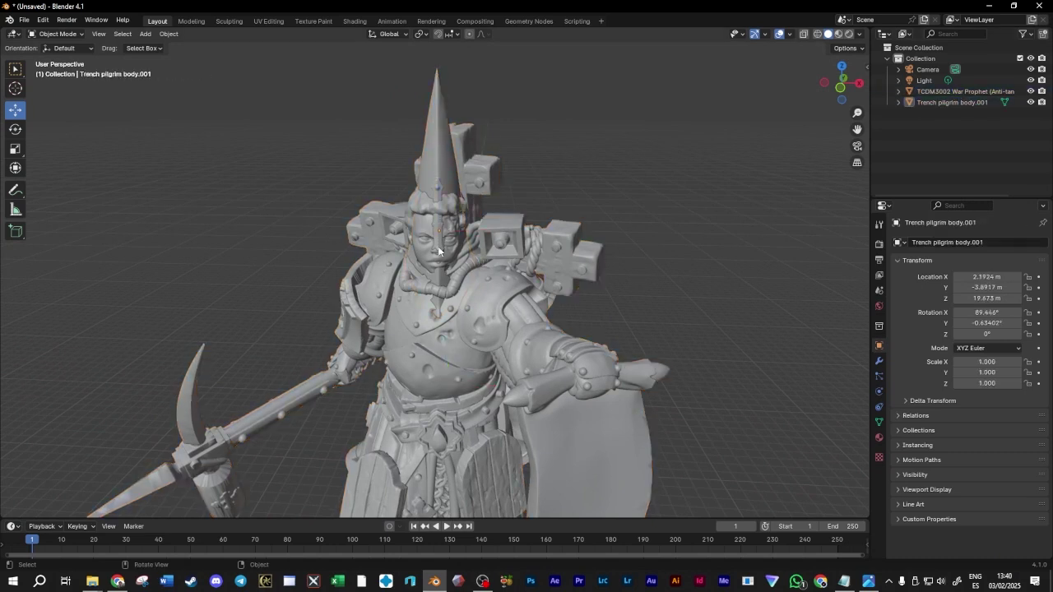
{"action": "left_click", "coordinate": [962, 92]}
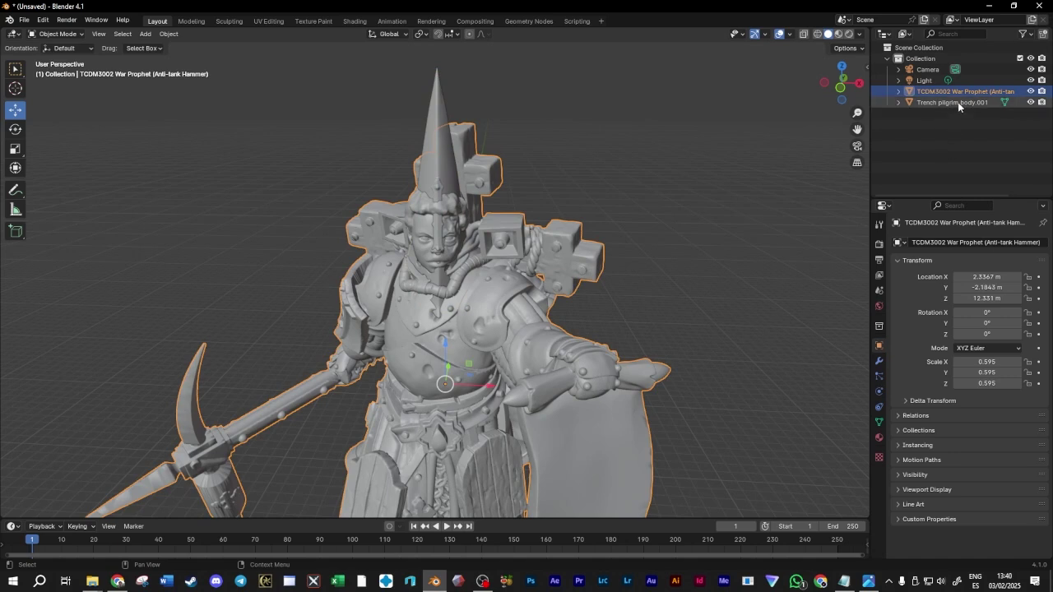
Rename the hood object to casc_tallat_vers1
{"action": "left_click", "coordinate": [958, 102]}
{"action": "right_click", "coordinate": [979, 102]}
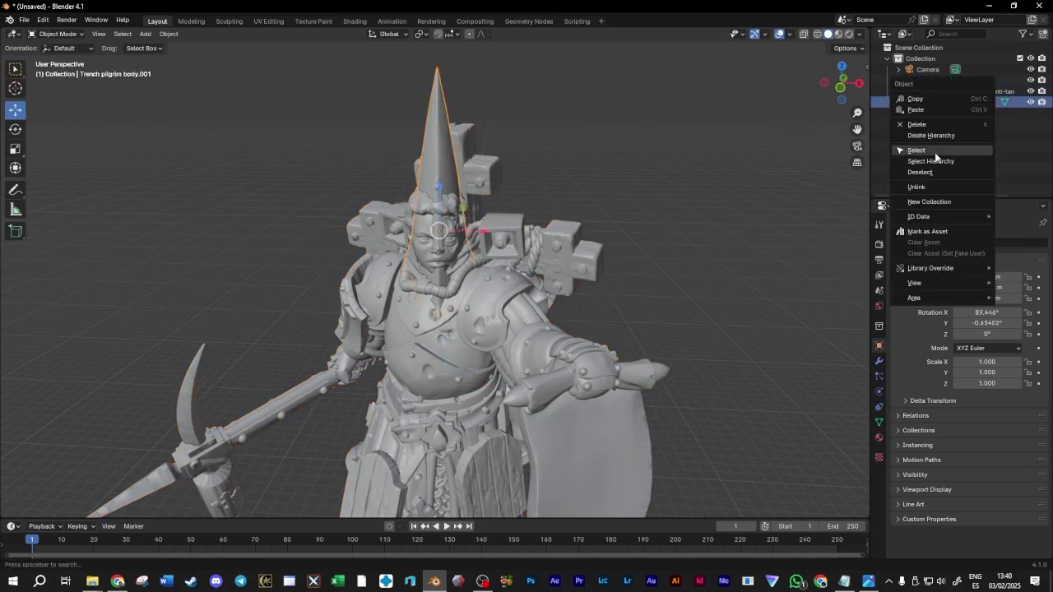
{"action": "left_click", "coordinate": [988, 128]}
{"action": "double_click", "coordinate": [956, 103]}
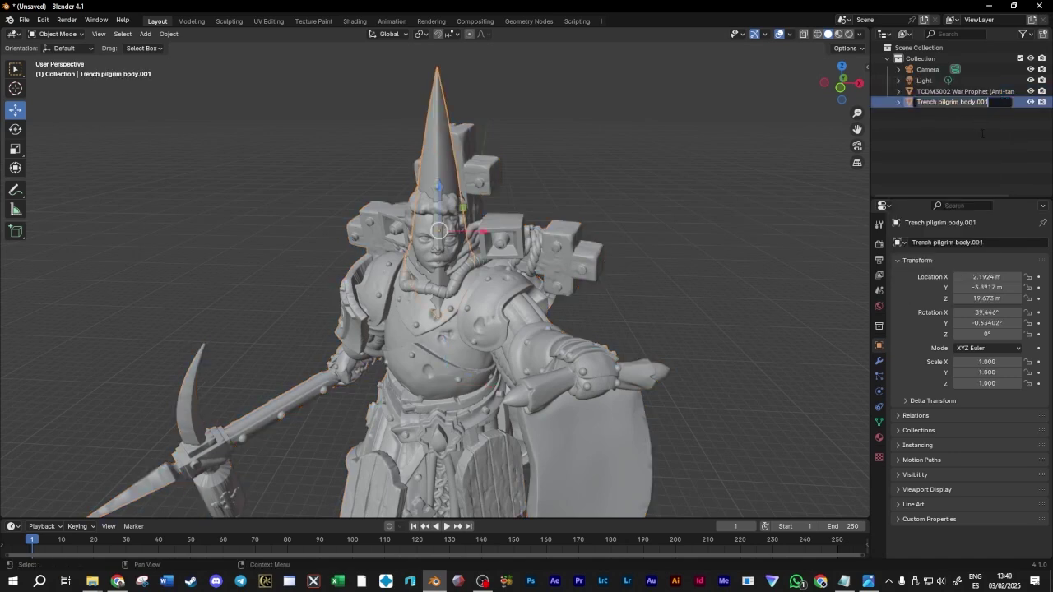
{"action": "type", "text": "casc_tallat_vers1"}
{"action": "key", "text": "Return"}
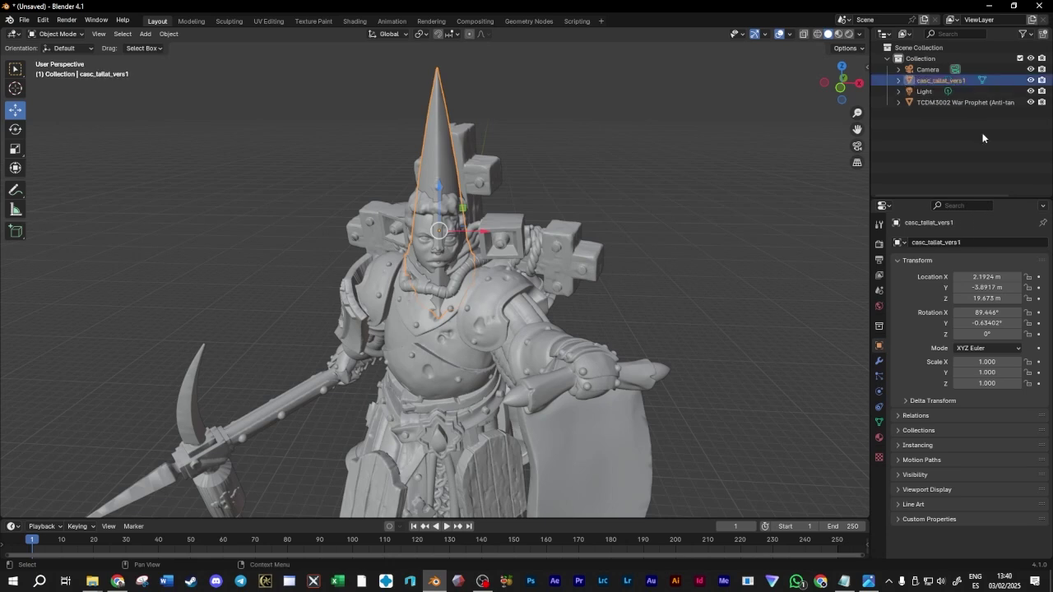
Fit the hood over the War Prophet's face by moving it to about X 2.14 m, Y -4.19 m, Z 20.91 m
{"action": "left_click_drag", "start_coordinate": [463, 211], "coordinate": [298, 174]}
{"action": "middle_click_drag", "start_coordinate": [415, 128], "coordinate": [341, 227]}
{"action": "left_click_drag", "start_coordinate": [313, 246], "coordinate": [496, 257]}
{"action": "middle_click_drag", "start_coordinate": [564, 252], "coordinate": [696, 209]}
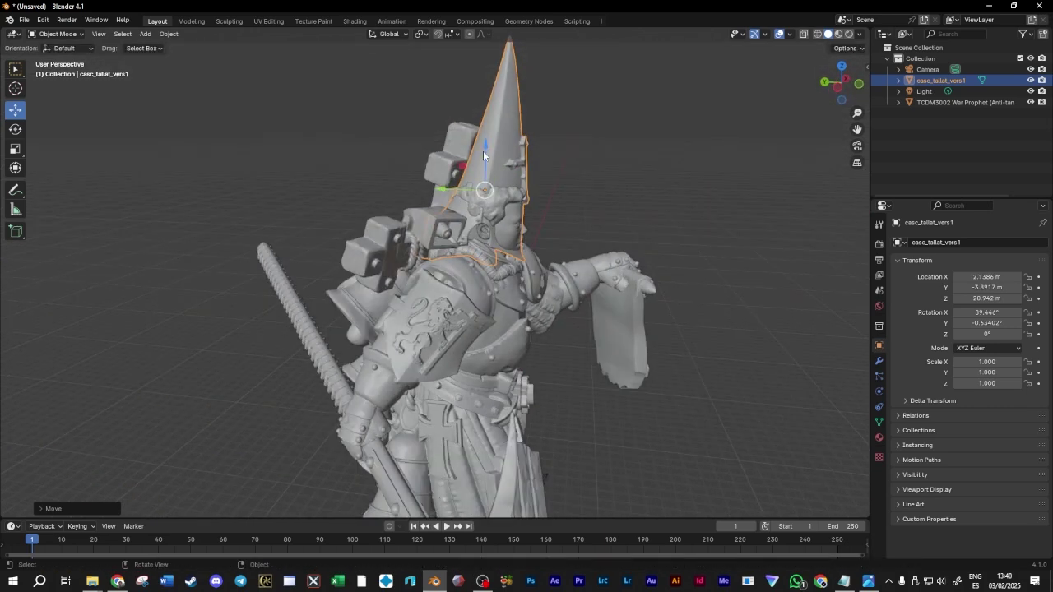
{"action": "left_click_drag", "start_coordinate": [462, 168], "coordinate": [469, 170]}
{"action": "left_click", "coordinate": [667, 167]}
{"action": "middle_click_drag", "start_coordinate": [666, 170], "coordinate": [495, 154]}
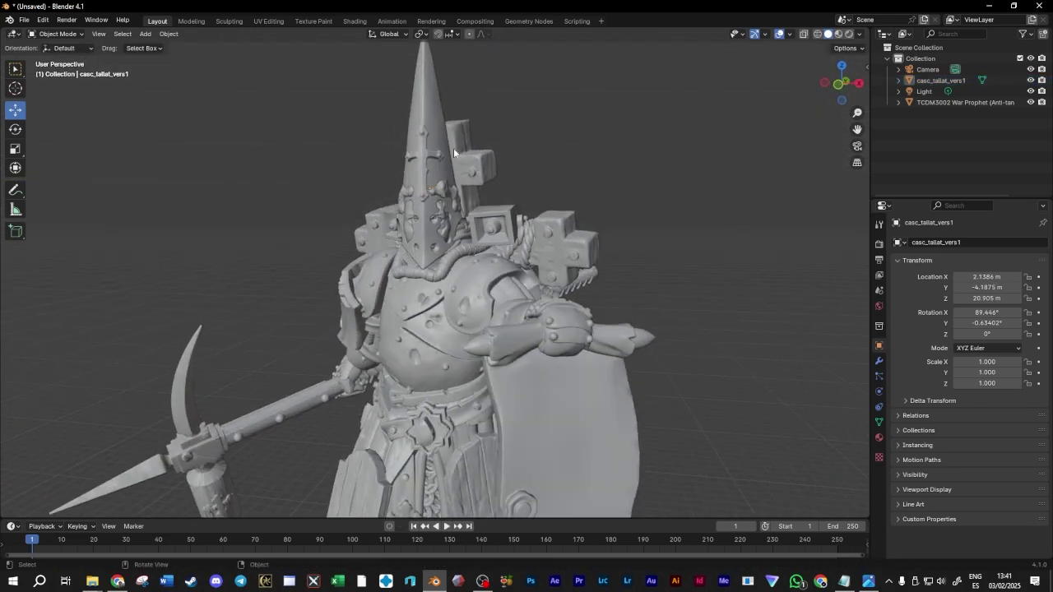
Rotate the hood to about X 89.54°, Y 0.45°, Z 5.18° so it faces the same way as the War Prophet's head
{"action": "left_click", "coordinate": [404, 242]}
{"action": "left_click", "coordinate": [12, 129]}
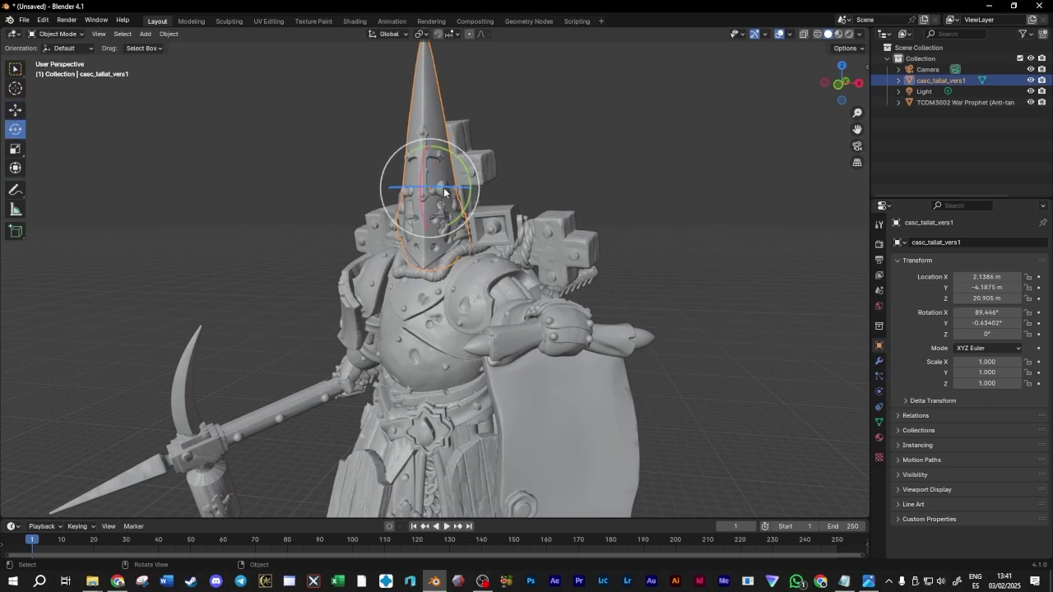
{"action": "left_click_drag", "start_coordinate": [440, 189], "coordinate": [447, 182]}
{"action": "middle_click_drag", "start_coordinate": [525, 150], "coordinate": [446, 166]}
{"action": "left_click_drag", "start_coordinate": [446, 166], "coordinate": [437, 195]}
{"action": "middle_click_drag", "start_coordinate": [437, 189], "coordinate": [679, 122]}
{"action": "scroll", "coordinate": [680, 122], "scroll_direction": "up", "scroll_amount": 4}
{"action": "left_click_drag", "start_coordinate": [857, 130], "coordinate": [927, 158]}
Shift the hood slightly along the X axis to about 2.11 m to center it on the face
{"action": "left_click", "coordinate": [15, 109]}
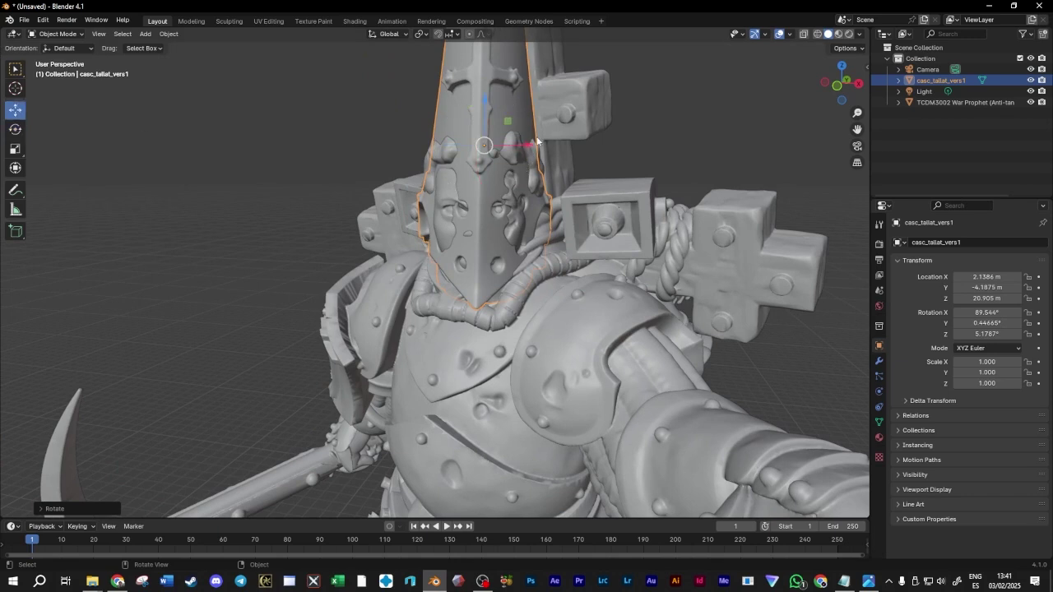
{"action": "left_click_drag", "start_coordinate": [527, 146], "coordinate": [491, 194]}
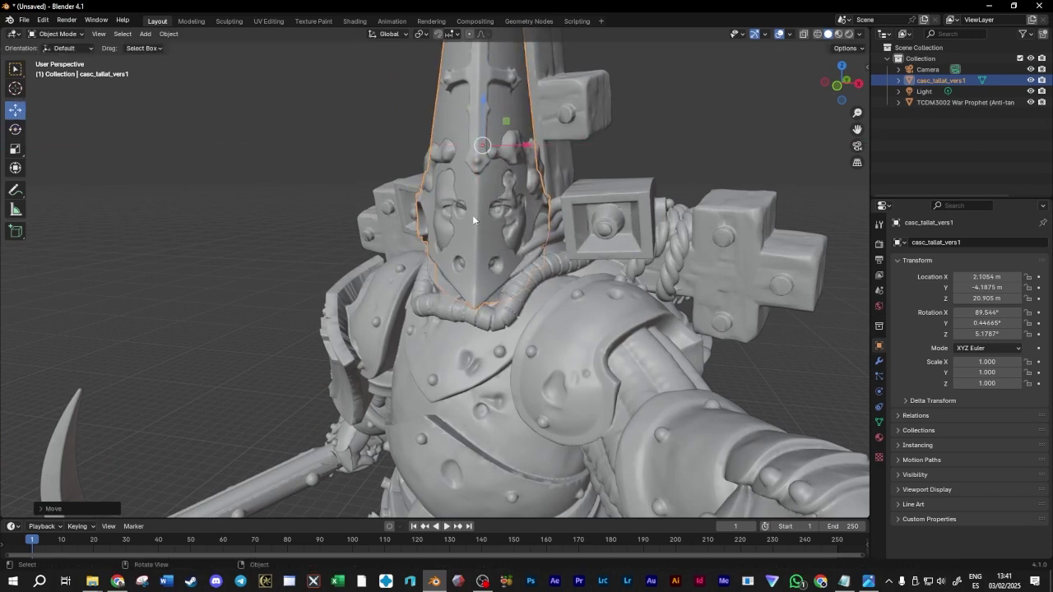
{"action": "scroll", "coordinate": [377, 200], "scroll_direction": "down", "scroll_amount": 3}
{"action": "middle_click_drag", "start_coordinate": [377, 200], "coordinate": [501, 200]}
{"action": "scroll", "coordinate": [501, 199], "scroll_direction": "down", "scroll_amount": 2}
{"action": "scroll", "coordinate": [501, 199], "scroll_direction": "up", "scroll_amount": 2}
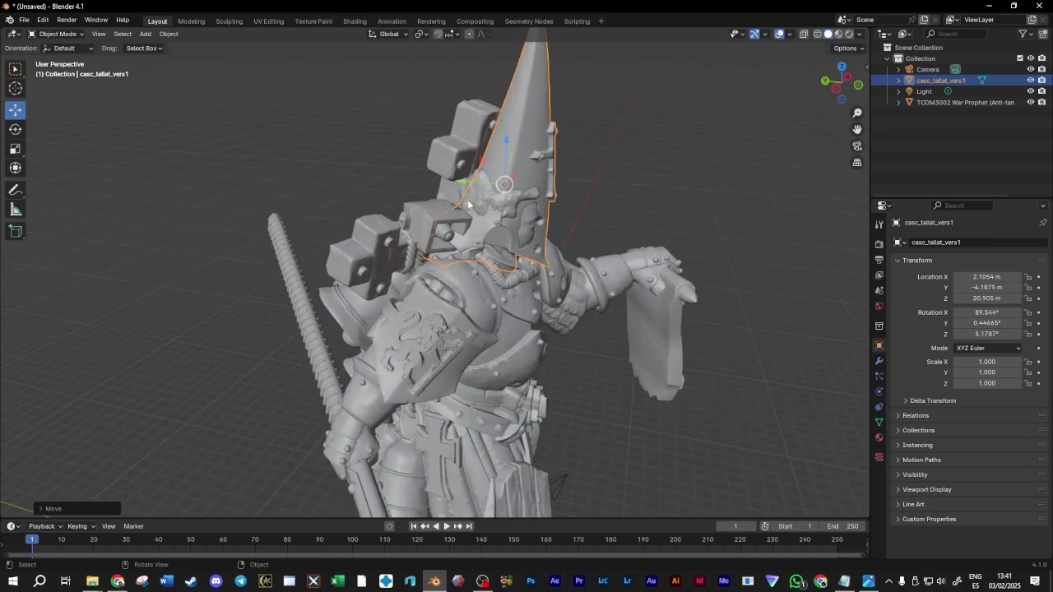
Put the War Prophet in Sculpt Mode and set up the Clay brush to subtract, with radius 50 px and strength 0.500
{"action": "left_click", "coordinate": [482, 193]}
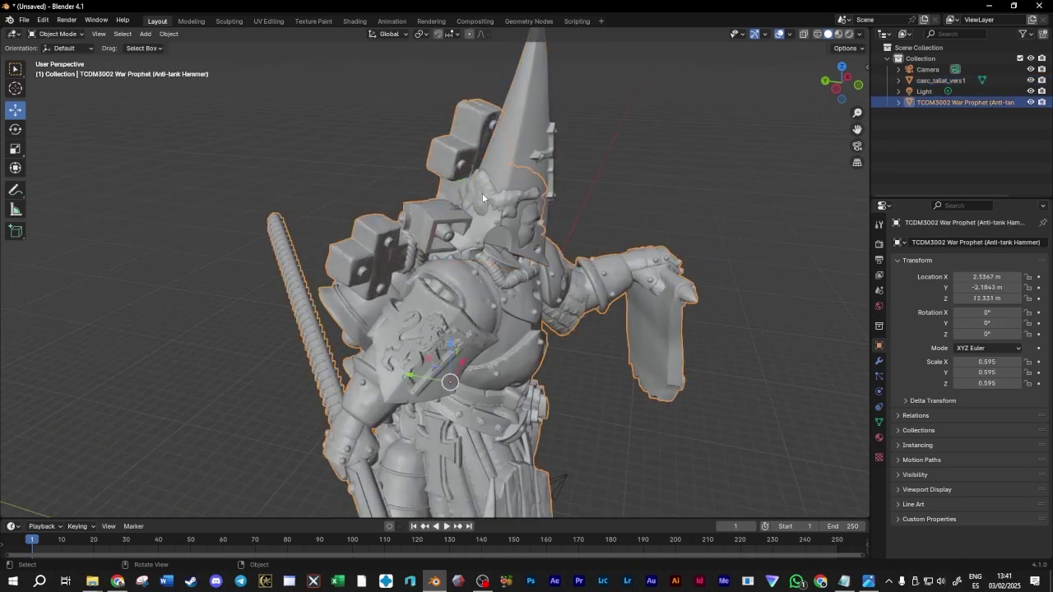
{"action": "left_click", "coordinate": [56, 34]}
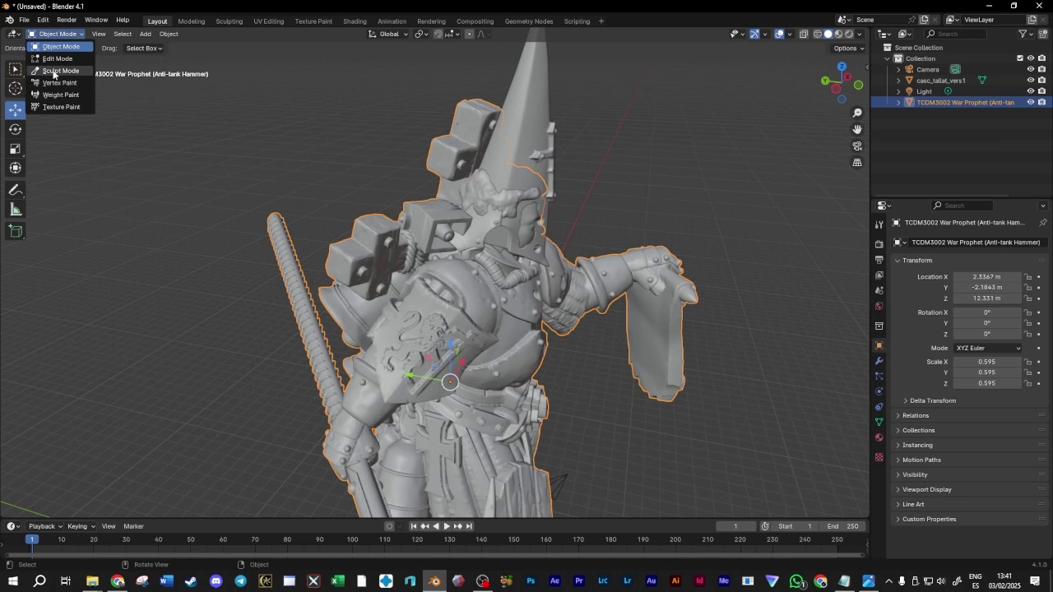
{"action": "left_click", "coordinate": [54, 71]}
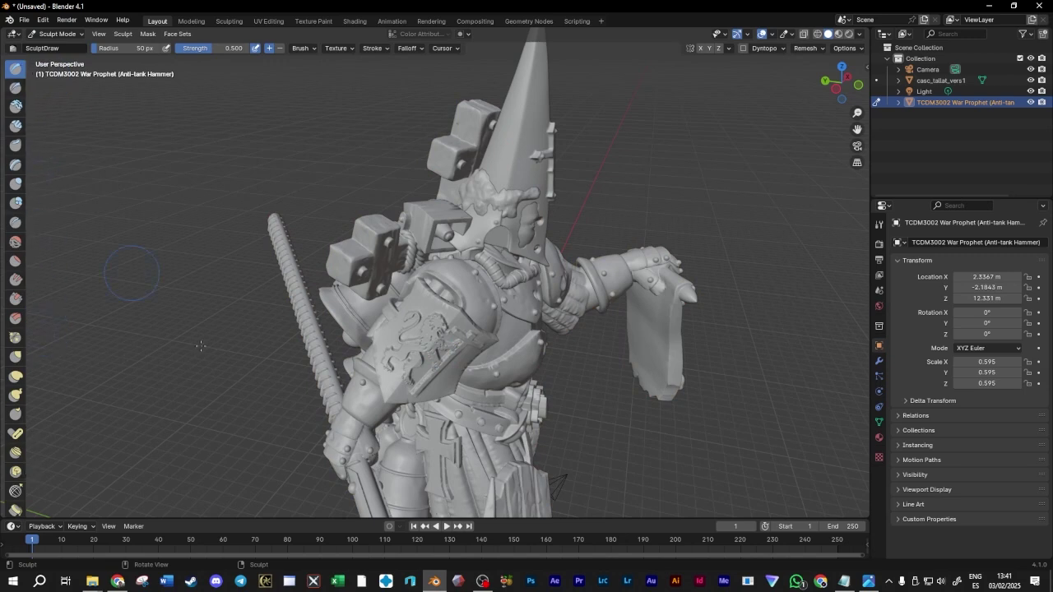
{"action": "left_click", "coordinate": [18, 107]}
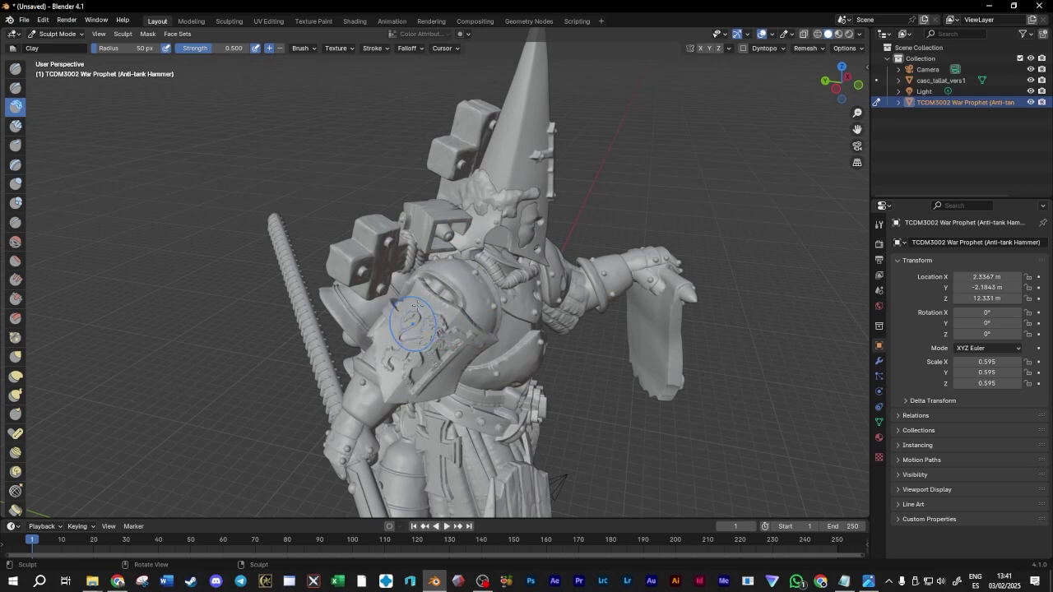
{"action": "left_click_drag", "start_coordinate": [98, 48], "coordinate": [109, 49]}
{"action": "middle_click_drag", "start_coordinate": [345, 189], "coordinate": [343, 155]}
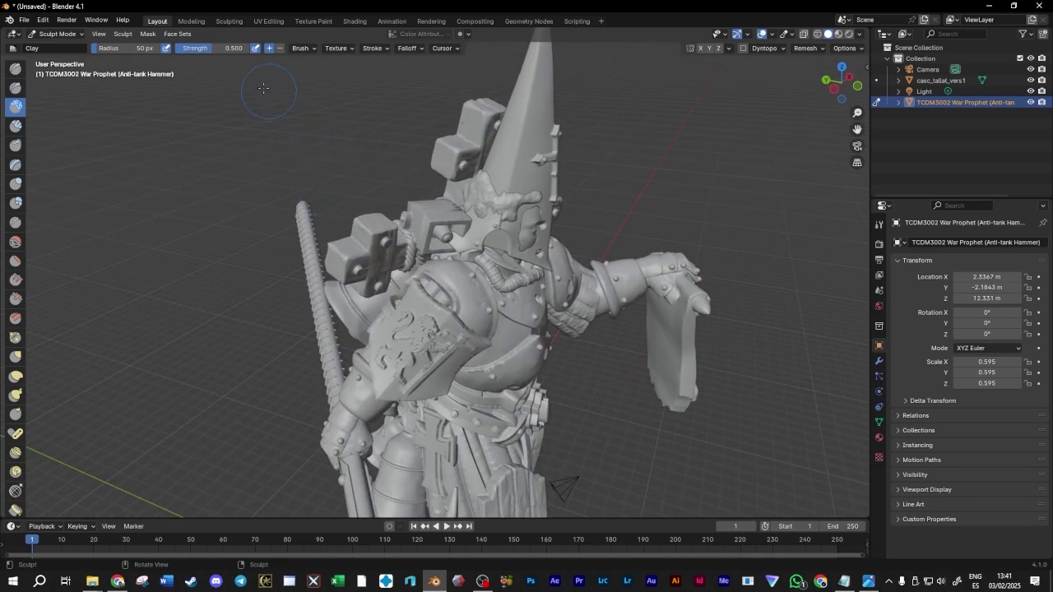
{"action": "left_click_drag", "start_coordinate": [231, 48], "coordinate": [247, 48]}
{"action": "scroll", "coordinate": [623, 247], "scroll_direction": "up", "scroll_amount": 3}
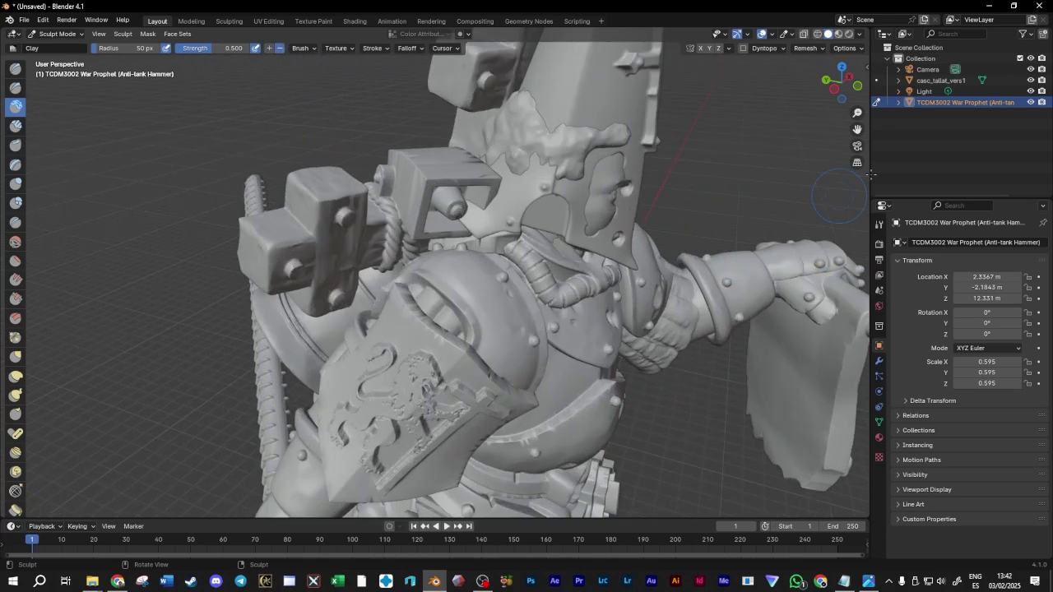
Sink the War Prophet's face beneath the hood's side holes with subtractive Clay strokes, undoing unwanted strokes
{"action": "mouse_move", "coordinate": [858, 129]}
{"action": "middle_mouse_down"}
{"action": "mouse_move", "coordinate": [402, 200]}
{"action": "mouse_move", "coordinate": [515, 156]}
{"action": "middle_mouse_up"}
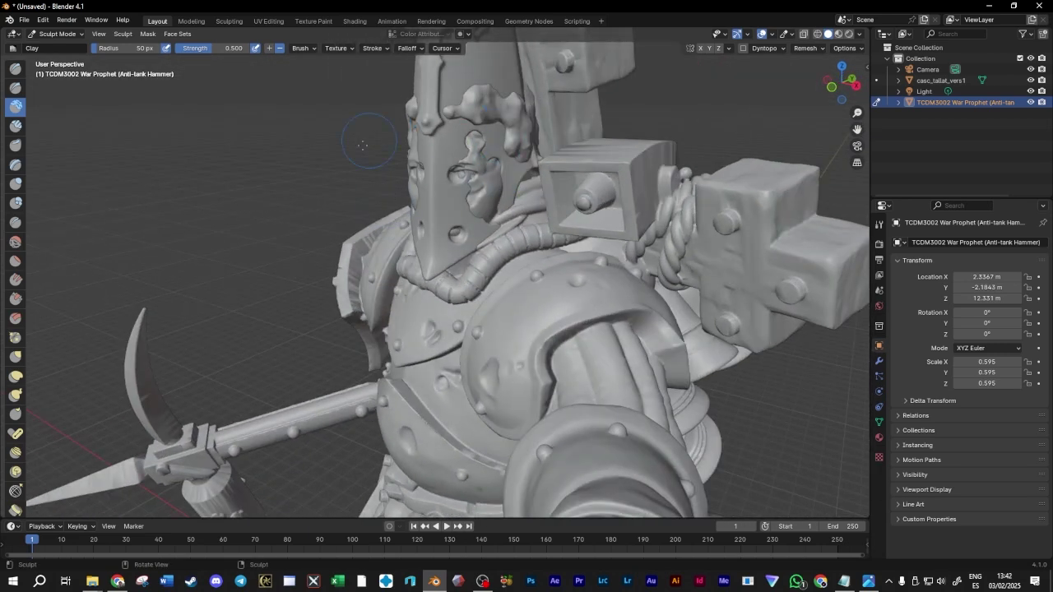
{"action": "mouse_move", "coordinate": [375, 167]}
{"action": "middle_mouse_down"}
{"action": "mouse_move", "coordinate": [531, 156]}
{"action": "mouse_move", "coordinate": [500, 191]}
{"action": "middle_mouse_up"}
{"action": "key", "text": "ctrl+z"}
{"action": "key", "text": "ctrl+z"}
{"action": "key", "text": "ctrl+z"}
{"action": "key", "text": "ctrl+z"}
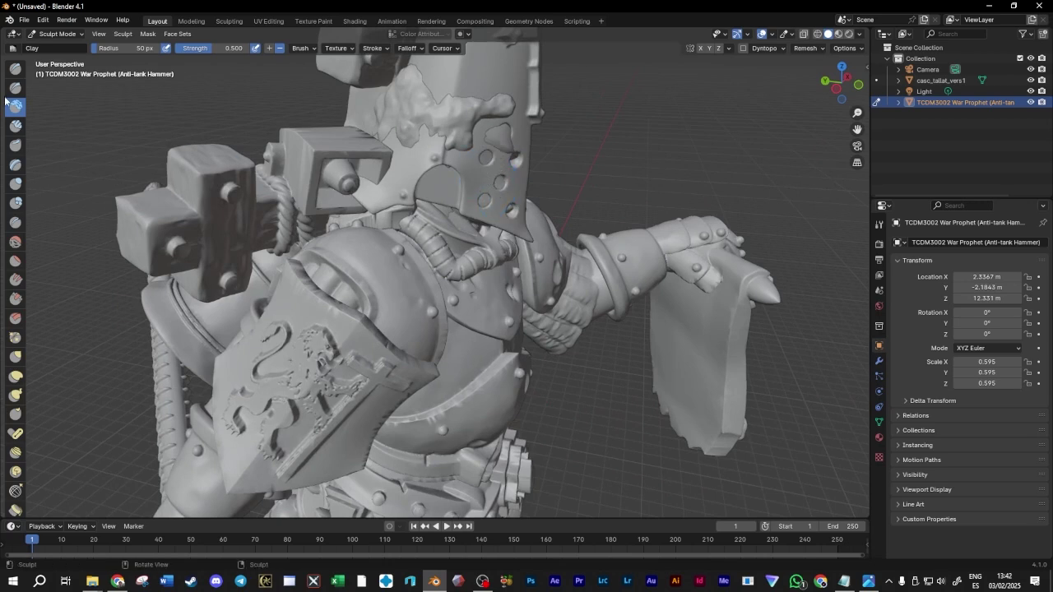
Carve away the War Prophet's hair protruding through the first side and top of the hood with the Clay brush
{"action": "mouse_move", "coordinate": [475, 167]}
{"action": "left_mouse_down"}
{"action": "mouse_move", "coordinate": [471, 226]}
{"action": "mouse_move", "coordinate": [478, 216]}
{"action": "mouse_move", "coordinate": [463, 224]}
{"action": "mouse_move", "coordinate": [480, 226]}
{"action": "left_mouse_up"}
{"action": "mouse_move", "coordinate": [470, 130]}
{"action": "left_mouse_down"}
{"action": "mouse_move", "coordinate": [463, 101]}
{"action": "mouse_move", "coordinate": [383, 122]}
{"action": "mouse_move", "coordinate": [414, 82]}
{"action": "left_mouse_up"}
{"action": "middle_click_drag", "start_coordinate": [430, 84], "coordinate": [468, 93]}
{"action": "mouse_move", "coordinate": [385, 90]}
{"action": "left_mouse_down"}
{"action": "mouse_move", "coordinate": [394, 91]}
{"action": "mouse_move", "coordinate": [371, 107]}
{"action": "mouse_move", "coordinate": [376, 88]}
{"action": "mouse_move", "coordinate": [352, 130]}
{"action": "mouse_move", "coordinate": [353, 99]}
{"action": "mouse_move", "coordinate": [376, 80]}
{"action": "left_mouse_up"}
{"action": "mouse_move", "coordinate": [376, 80]}
{"action": "middle_mouse_down"}
{"action": "mouse_move", "coordinate": [408, 130]}
{"action": "mouse_move", "coordinate": [543, 165]}
{"action": "mouse_move", "coordinate": [519, 148]}
{"action": "mouse_move", "coordinate": [530, 138]}
{"action": "mouse_move", "coordinate": [541, 150]}
{"action": "mouse_move", "coordinate": [387, 107]}
{"action": "middle_mouse_up"}
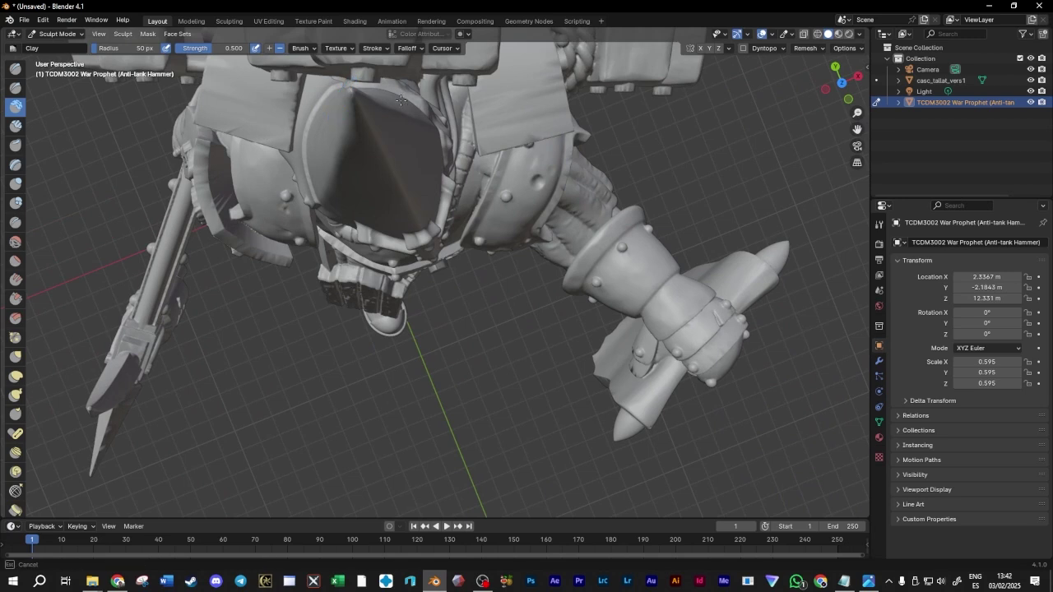
{"action": "mouse_move", "coordinate": [399, 96]}
{"action": "middle_mouse_down"}
{"action": "mouse_move", "coordinate": [741, 110]}
{"action": "mouse_move", "coordinate": [740, 98]}
{"action": "middle_mouse_up"}
Carve down the face and hair protruding through the opposite side of the hood with the subtractive Clay brush
{"action": "left_click_drag", "start_coordinate": [566, 97], "coordinate": [578, 135]}
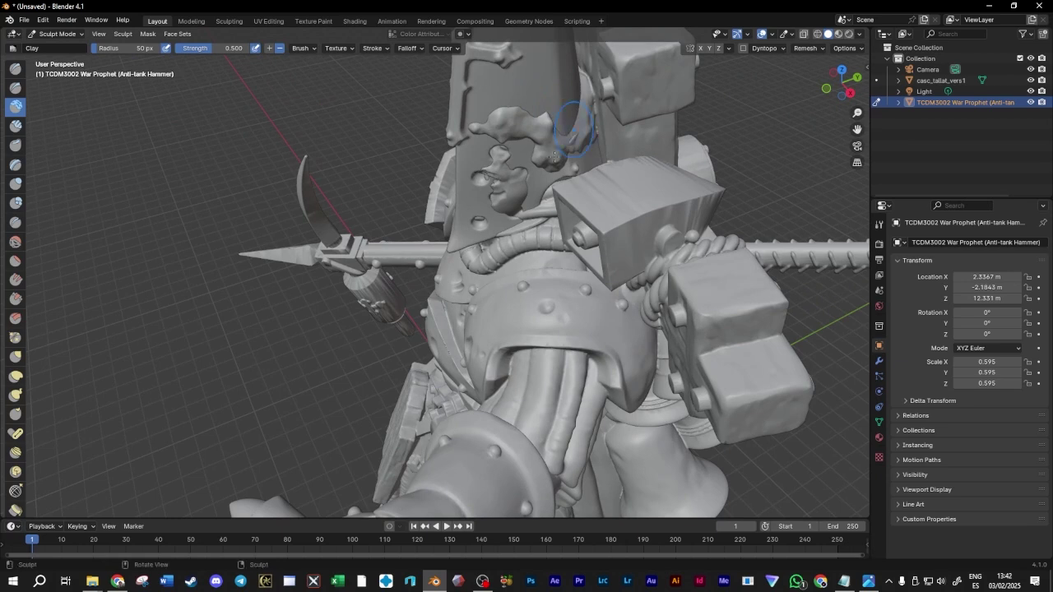
{"action": "scroll", "coordinate": [458, 341], "scroll_direction": "down", "scroll_amount": 10}
{"action": "middle_click_drag", "start_coordinate": [459, 340], "coordinate": [520, 282]}
{"action": "middle_click_drag", "start_coordinate": [488, 255], "coordinate": [447, 254]}
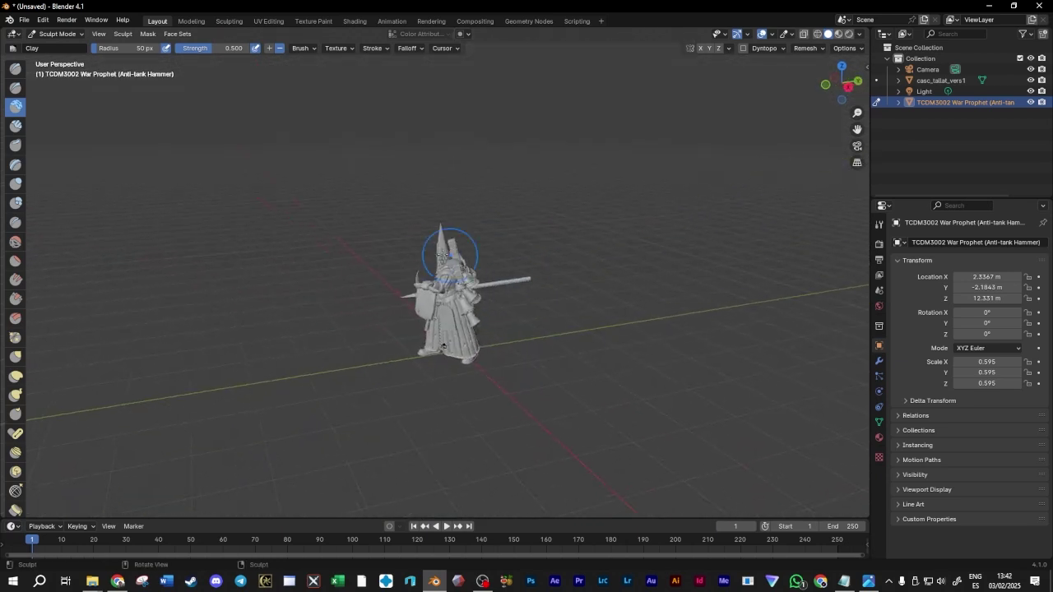
{"action": "scroll", "coordinate": [446, 255], "scroll_direction": "up", "scroll_amount": 8}
{"action": "mouse_move", "coordinate": [542, 148]}
{"action": "left_mouse_down", "text": "shift"}
{"action": "mouse_move", "coordinate": [490, 133]}
{"action": "mouse_move", "coordinate": [490, 190]}
{"action": "mouse_move", "coordinate": [472, 199]}
{"action": "left_mouse_up", "text": "shift"}
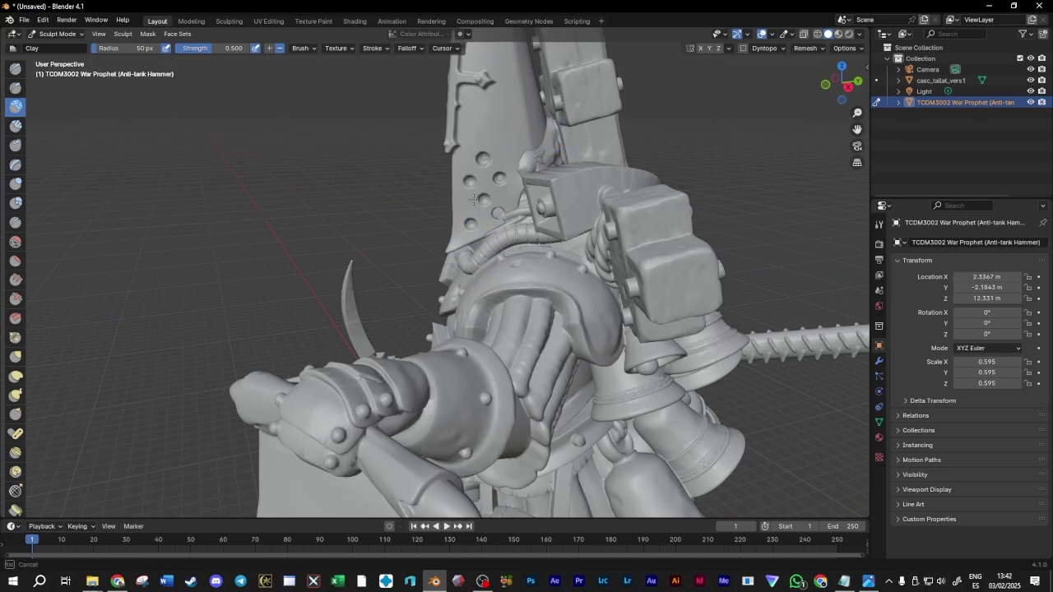
{"action": "scroll", "coordinate": [510, 160], "scroll_direction": "up", "scroll_amount": 4}
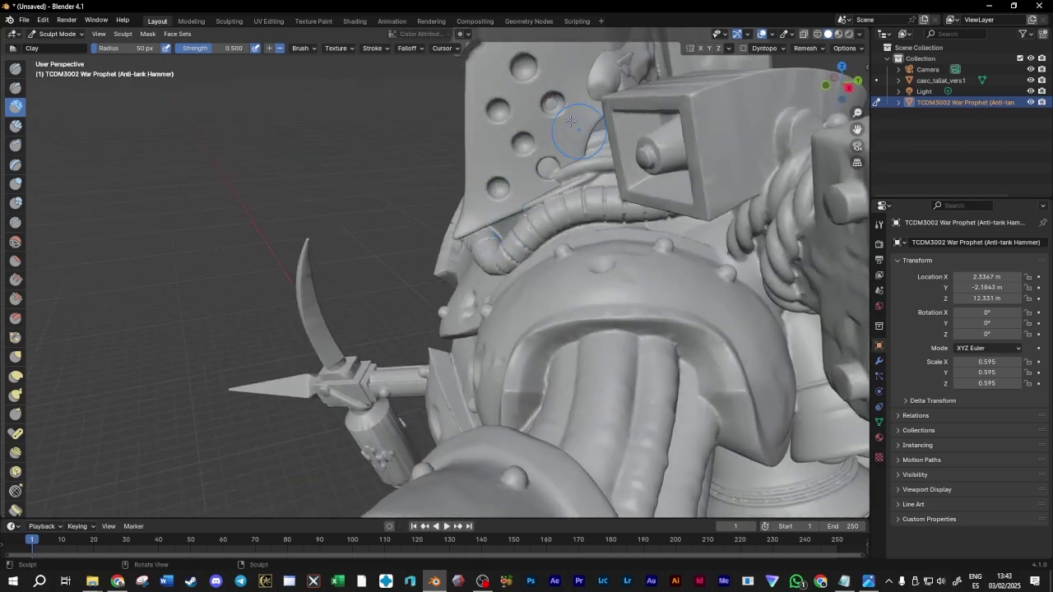
{"action": "middle_click_drag", "start_coordinate": [545, 162], "coordinate": [543, 157]}
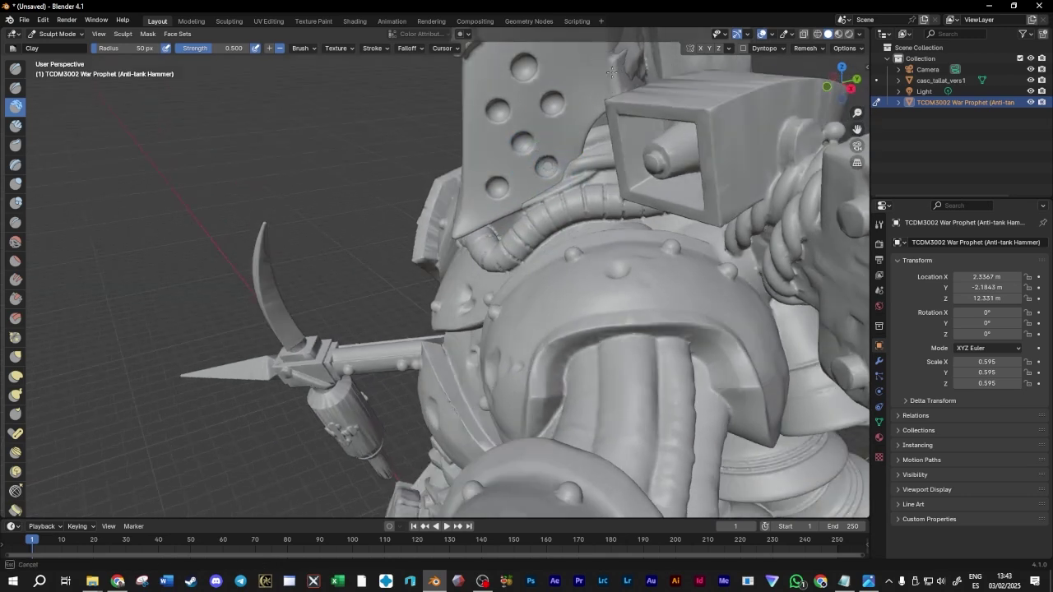
Carve away the remaining hair at the hood's rear edge beside the upright cross and around the lower holes
{"action": "left_click_drag", "start_coordinate": [841, 84], "coordinate": [835, 138]}
{"action": "mouse_move", "coordinate": [512, 222]}
{"action": "left_mouse_down"}
{"action": "mouse_move", "coordinate": [517, 251]}
{"action": "mouse_move", "coordinate": [498, 187]}
{"action": "left_mouse_up"}
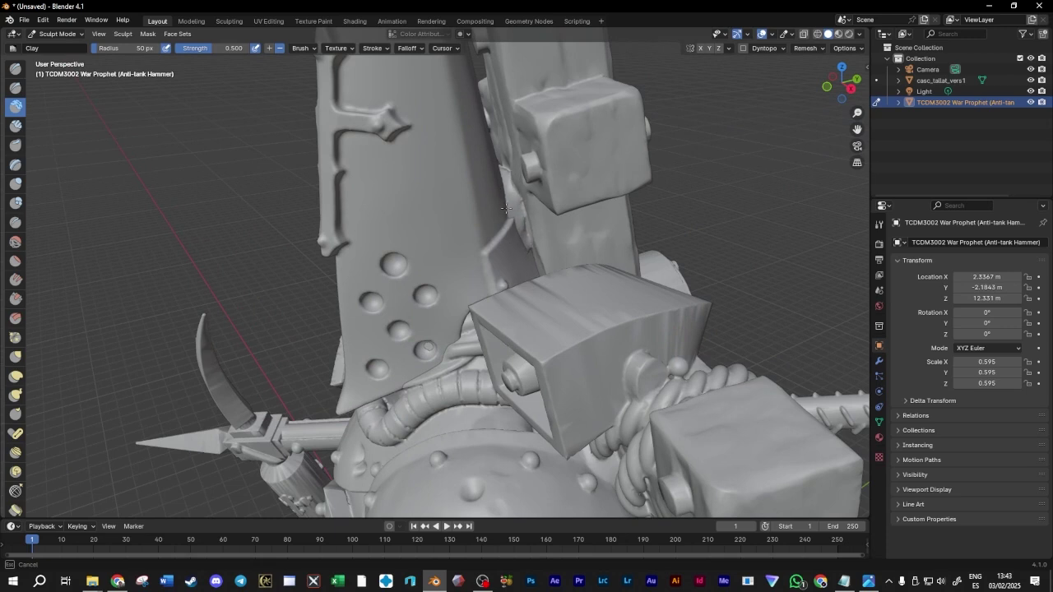
{"action": "middle_click_drag", "start_coordinate": [501, 194], "coordinate": [501, 192]}
{"action": "left_click_drag", "start_coordinate": [524, 243], "coordinate": [482, 170]}
{"action": "middle_click_drag", "start_coordinate": [482, 170], "coordinate": [383, 195]}
{"action": "mouse_move", "coordinate": [383, 195]}
{"action": "left_mouse_down"}
{"action": "mouse_move", "coordinate": [357, 183]}
{"action": "mouse_move", "coordinate": [353, 211]}
{"action": "left_mouse_up"}
{"action": "mouse_move", "coordinate": [409, 191]}
{"action": "middle_mouse_down"}
{"action": "mouse_move", "coordinate": [246, 181]}
{"action": "mouse_move", "coordinate": [182, 190]}
{"action": "middle_mouse_up"}
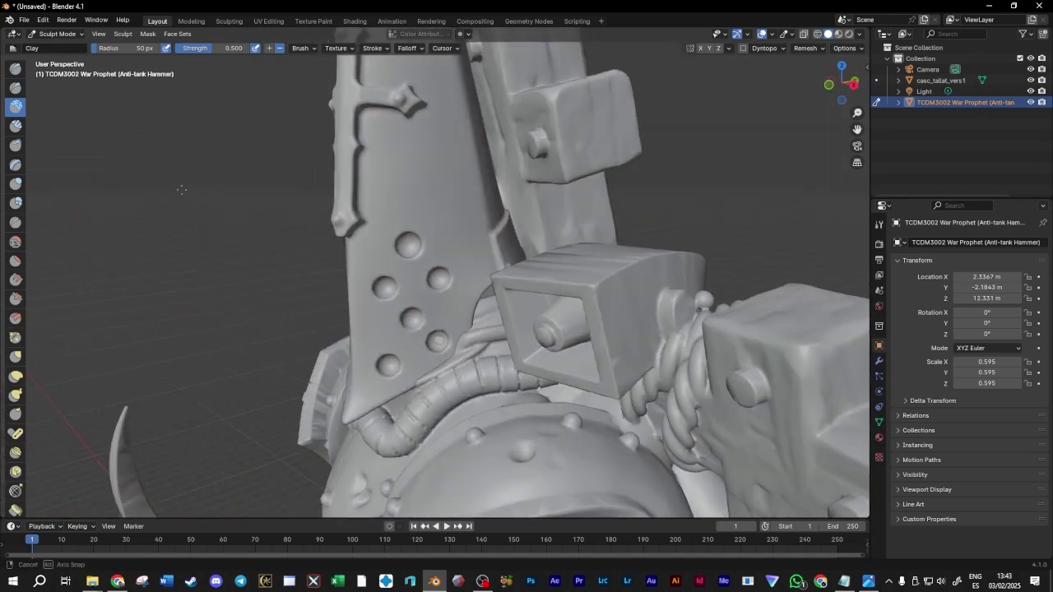
{"action": "left_click_drag", "start_coordinate": [416, 386], "coordinate": [427, 341]}
Inspect the hood's other side for protruding geometry and return the War Prophet to Object Mode
{"action": "mouse_move", "coordinate": [438, 337]}
{"action": "middle_mouse_down"}
{"action": "mouse_move", "coordinate": [469, 287]}
{"action": "mouse_move", "coordinate": [524, 258]}
{"action": "mouse_move", "coordinate": [219, 312]}
{"action": "middle_mouse_up"}
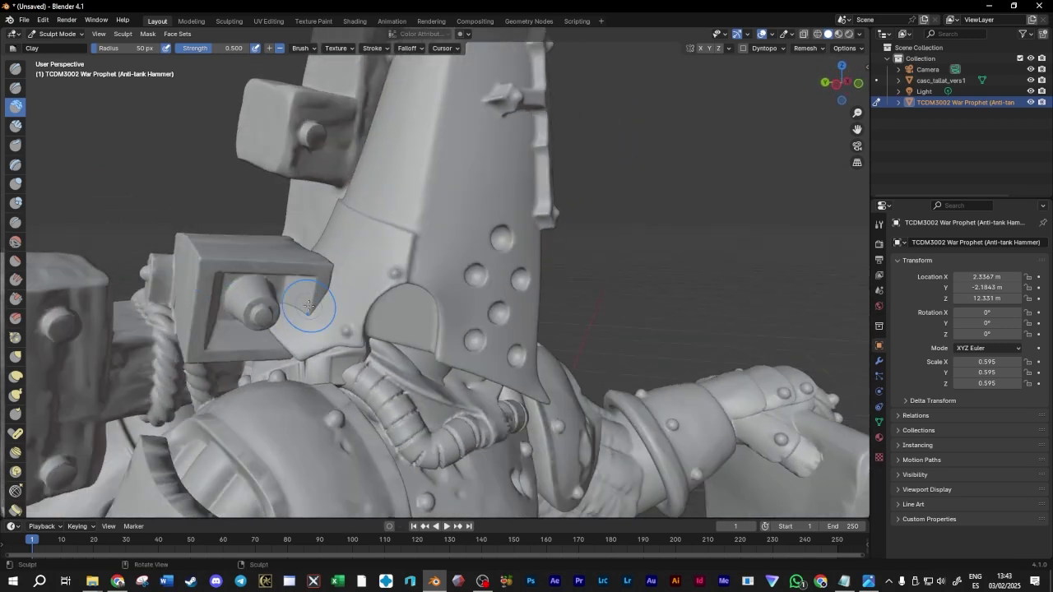
{"action": "mouse_move", "coordinate": [329, 288]}
{"action": "middle_mouse_down"}
{"action": "mouse_move", "coordinate": [362, 292]}
{"action": "mouse_move", "coordinate": [321, 296]}
{"action": "mouse_move", "coordinate": [346, 298]}
{"action": "mouse_move", "coordinate": [333, 280]}
{"action": "mouse_move", "coordinate": [358, 313]}
{"action": "mouse_move", "coordinate": [318, 282]}
{"action": "mouse_move", "coordinate": [282, 294]}
{"action": "middle_mouse_up"}
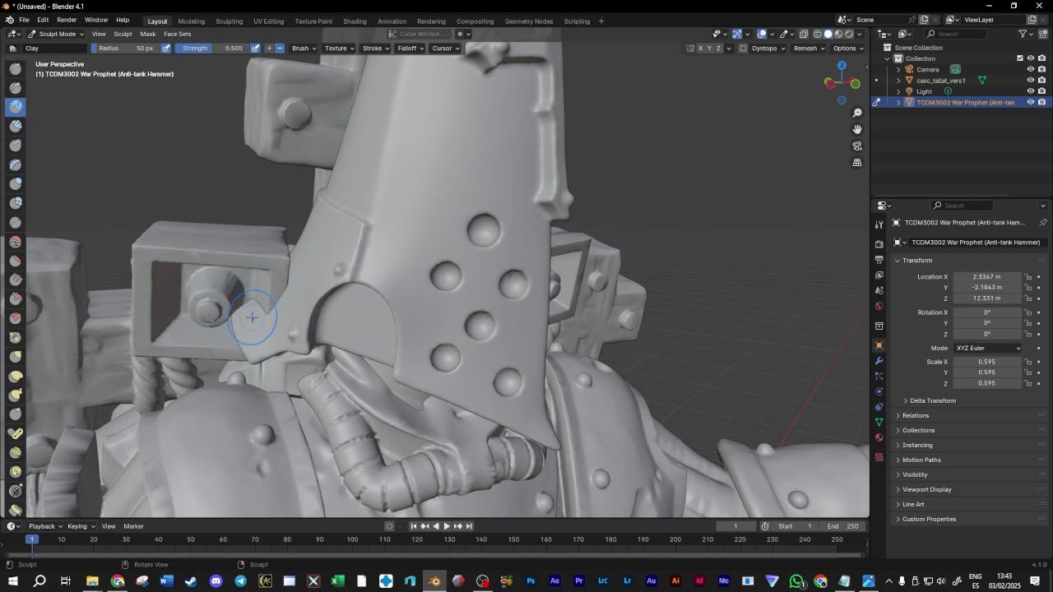
{"action": "scroll", "coordinate": [271, 308], "scroll_direction": "down", "scroll_amount": 5}
{"action": "mouse_move", "coordinate": [590, 238]}
{"action": "middle_mouse_down"}
{"action": "mouse_move", "coordinate": [310, 248]}
{"action": "mouse_move", "coordinate": [519, 240]}
{"action": "middle_mouse_up"}
{"action": "left_click", "coordinate": [53, 33]}
{"action": "left_click", "coordinate": [49, 43]}
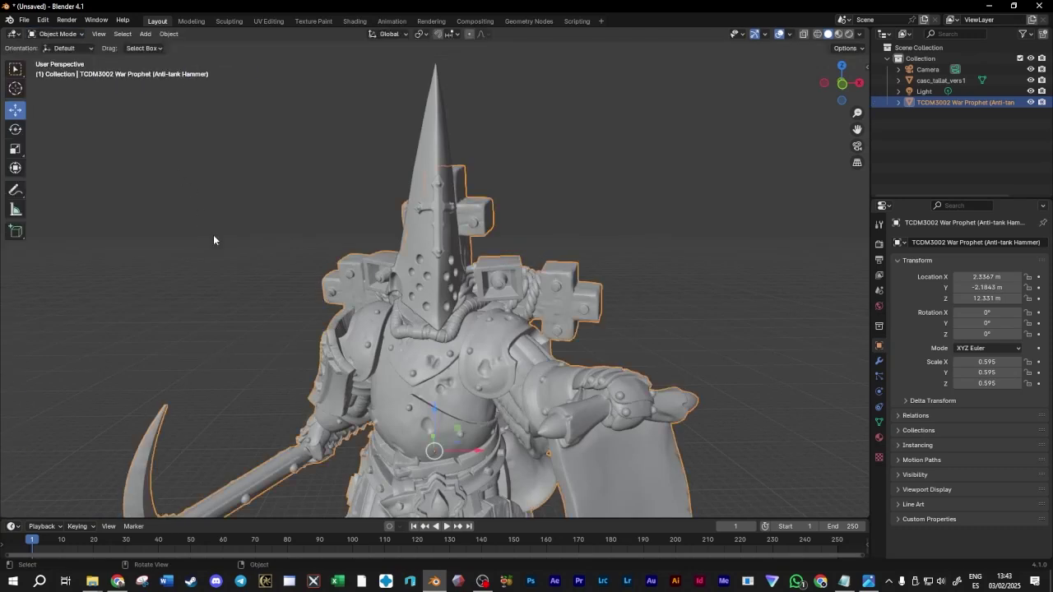
Select the hood and nudge it slightly upward along Z on the War Prophet's head, to about 20.99 m
{"action": "middle_click_drag", "start_coordinate": [221, 247], "coordinate": [257, 233]}
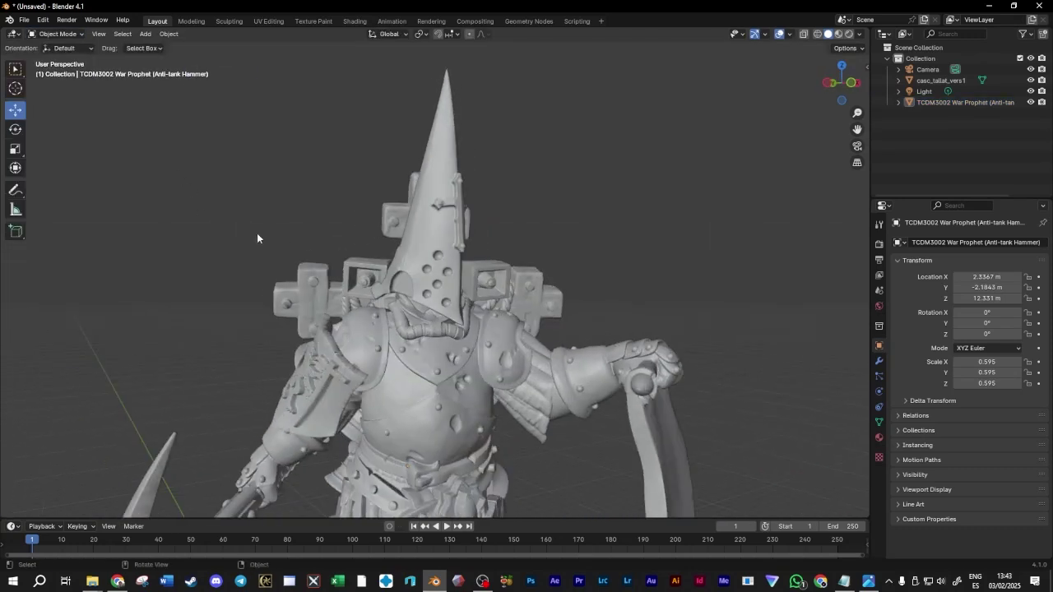
{"action": "scroll", "coordinate": [257, 233], "scroll_direction": "down", "scroll_amount": 5}
{"action": "middle_click_drag", "start_coordinate": [567, 219], "coordinate": [437, 242]}
{"action": "scroll", "coordinate": [437, 242], "scroll_direction": "up", "scroll_amount": 5}
{"action": "left_click", "coordinate": [424, 285]}
{"action": "left_click_drag", "start_coordinate": [432, 191], "coordinate": [430, 188]}
{"action": "middle_click_drag", "start_coordinate": [430, 188], "coordinate": [291, 153]}
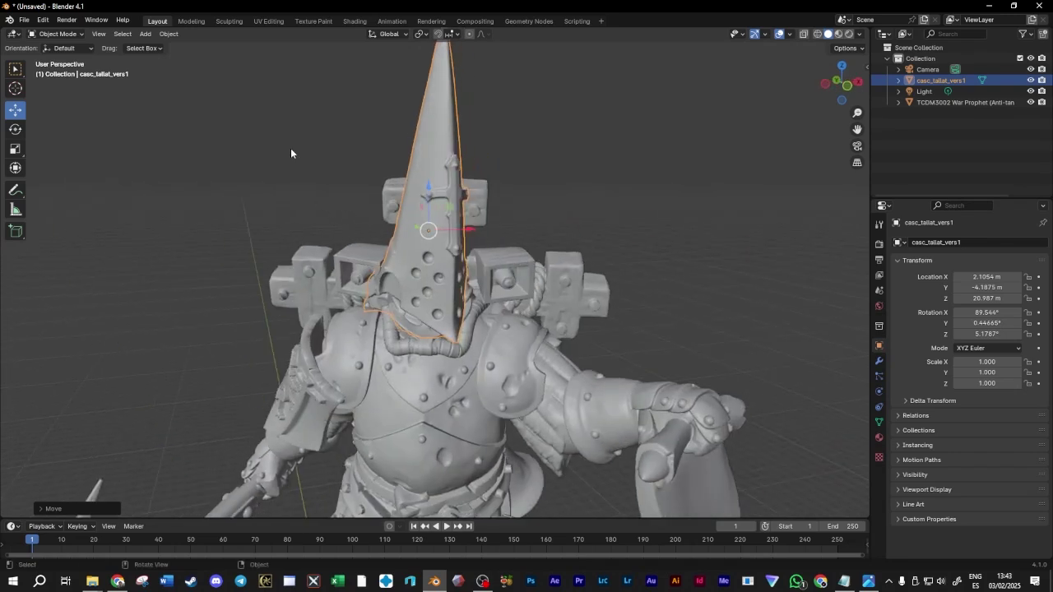
Carve away the hood geometry covering the breathing tube below its side edge with the subtractive Clay brush, and return to Object Mode
{"action": "left_click", "coordinate": [290, 152]}
{"action": "middle_click_drag", "start_coordinate": [322, 293], "coordinate": [404, 278]}
{"action": "scroll", "coordinate": [342, 331], "scroll_direction": "up", "scroll_amount": 4}
{"action": "left_click", "coordinate": [317, 334]}
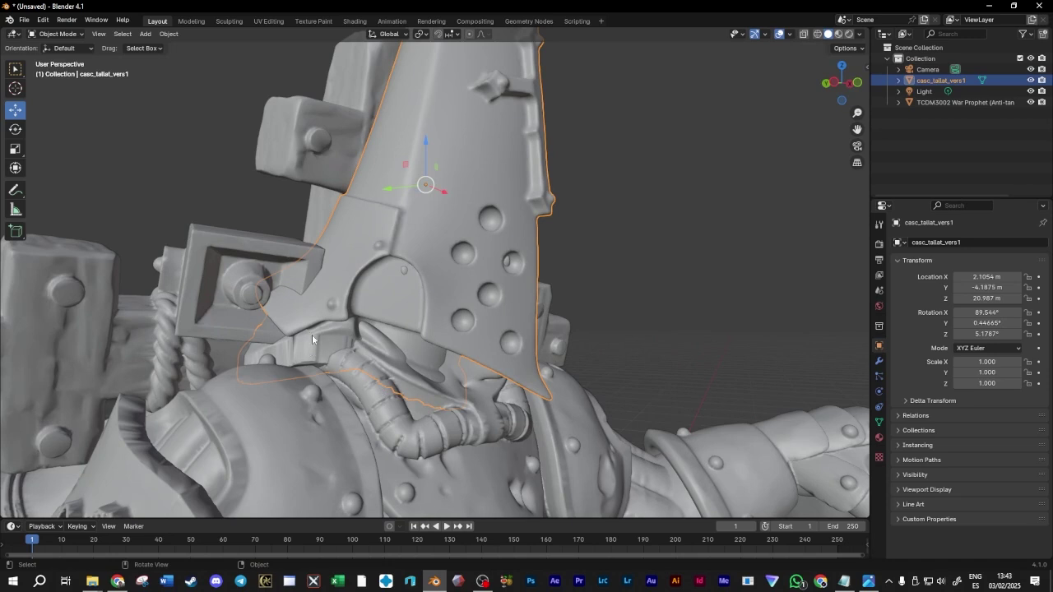
{"action": "left_click_drag", "start_coordinate": [856, 128], "coordinate": [480, 253]}
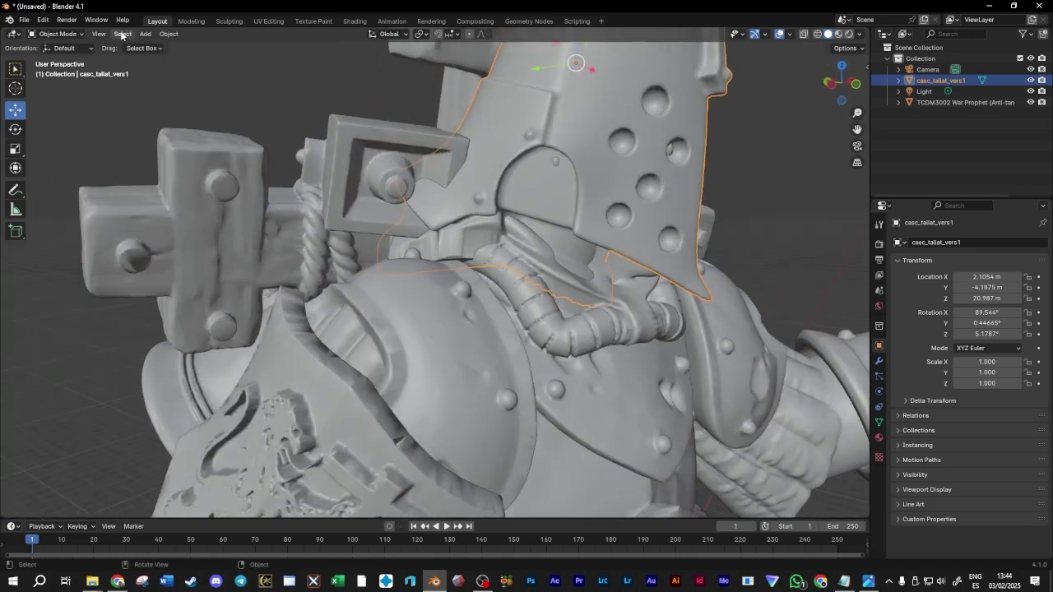
{"action": "left_click", "coordinate": [55, 34]}
{"action": "left_click", "coordinate": [58, 78]}
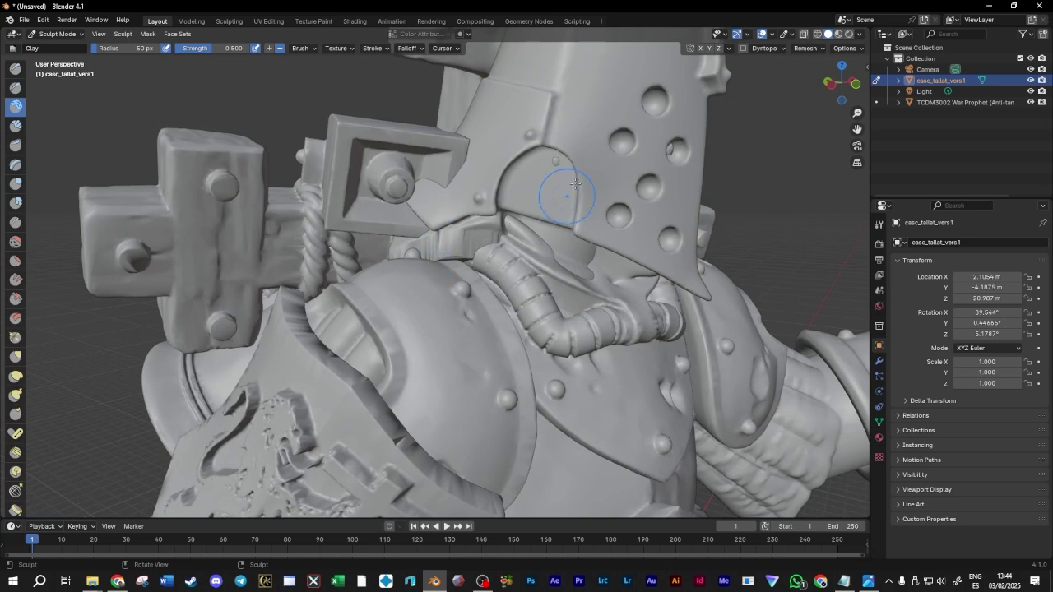
{"action": "left_click", "coordinate": [55, 33]}
{"action": "left_click", "coordinate": [58, 49]}
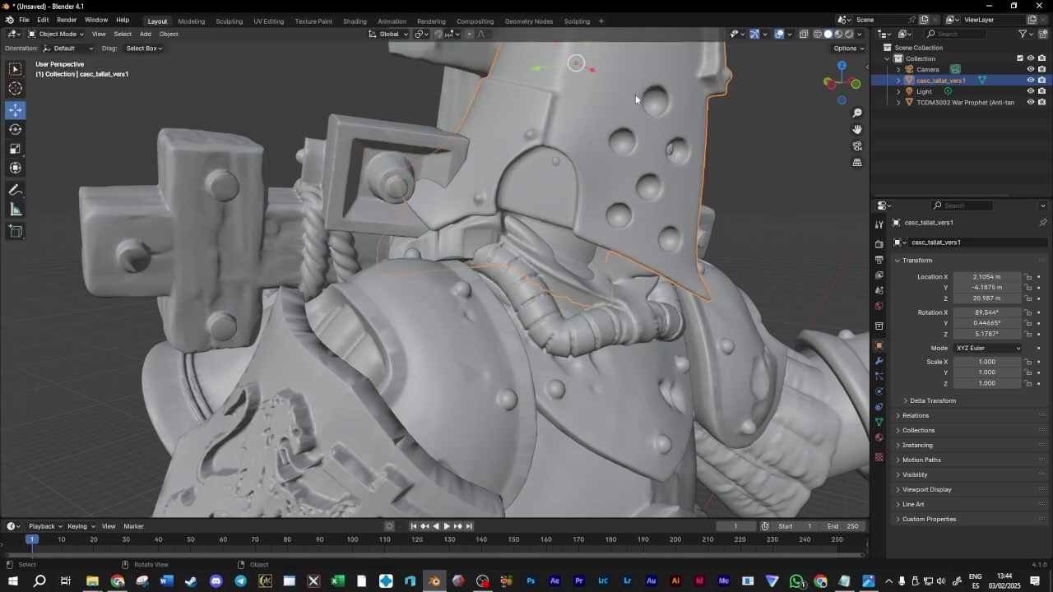
{"action": "left_click", "coordinate": [55, 34]}
{"action": "left_click", "coordinate": [58, 78]}
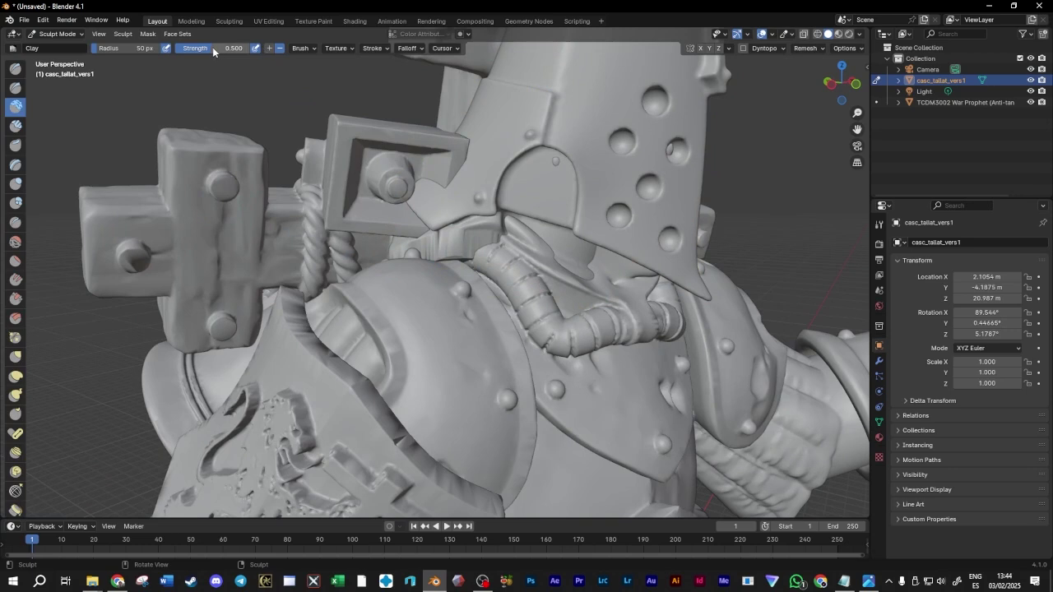
{"action": "mouse_move", "coordinate": [448, 242]}
{"action": "left_mouse_down"}
{"action": "mouse_move", "coordinate": [461, 247]}
{"action": "mouse_move", "coordinate": [453, 252]}
{"action": "mouse_move", "coordinate": [487, 229]}
{"action": "mouse_move", "coordinate": [393, 254]}
{"action": "mouse_move", "coordinate": [465, 239]}
{"action": "mouse_move", "coordinate": [491, 257]}
{"action": "mouse_move", "coordinate": [494, 234]}
{"action": "left_mouse_up"}
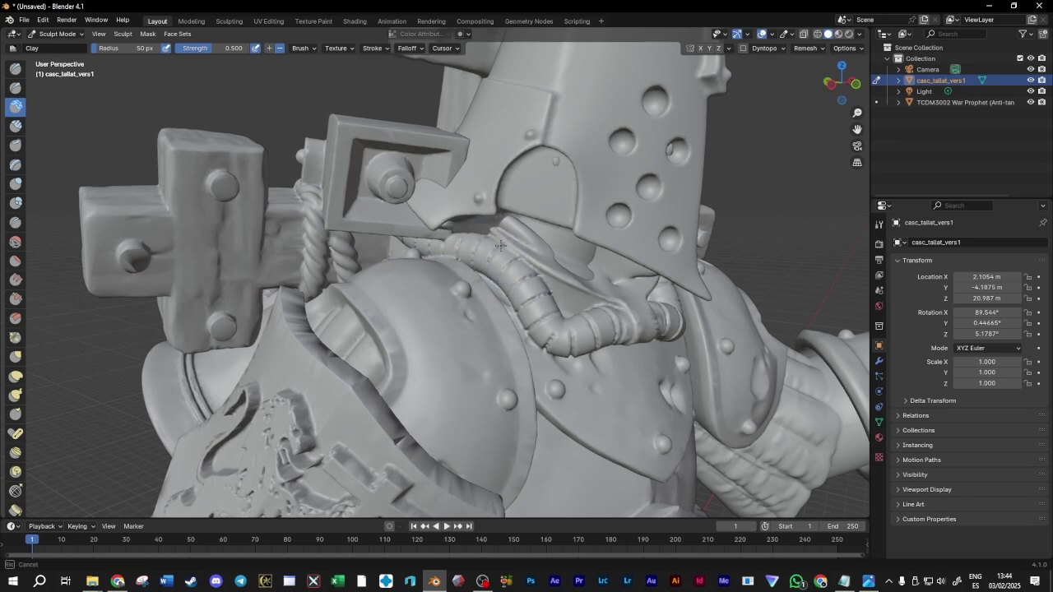
{"action": "left_click_drag", "start_coordinate": [467, 260], "coordinate": [512, 264]}
{"action": "middle_click_drag", "start_coordinate": [559, 222], "coordinate": [576, 218]}
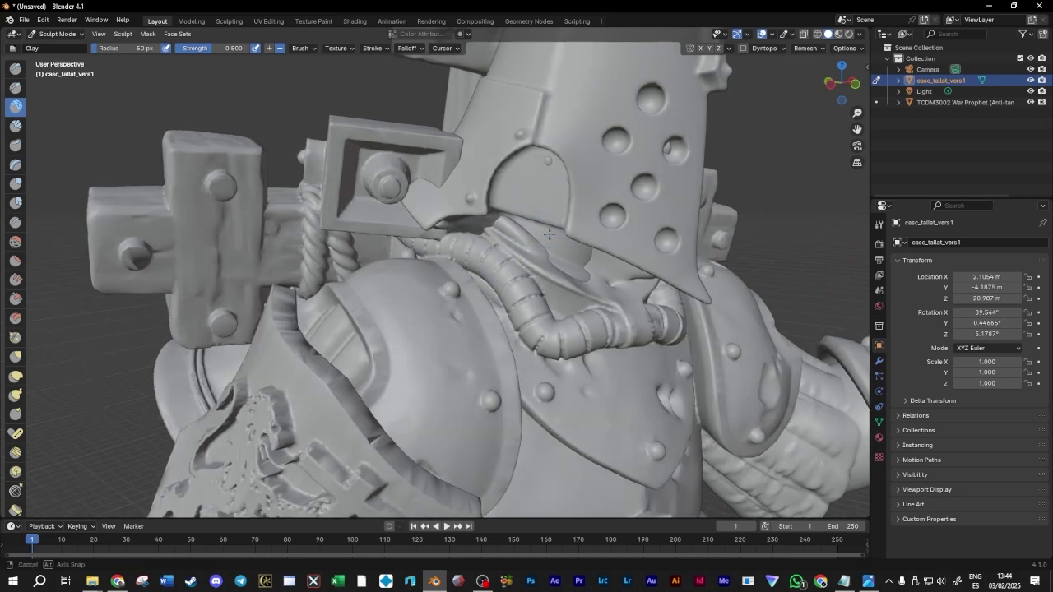
{"action": "left_click", "coordinate": [56, 34]}
{"action": "left_click", "coordinate": [64, 47]}
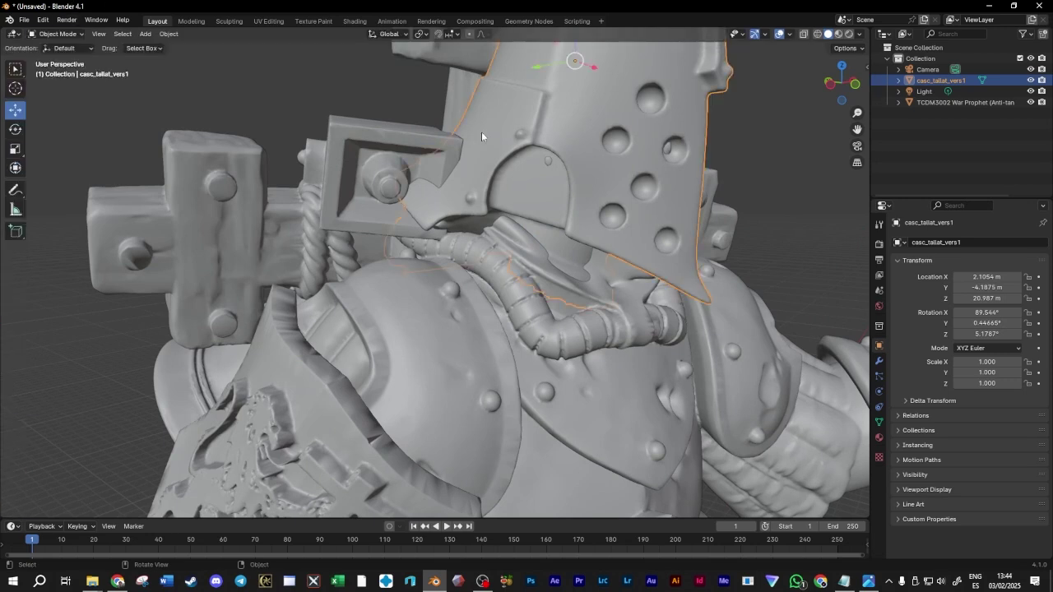
Sculpt away the War Prophet's small bump protruding inside the hood's arched side recess, and return to Object Mode
{"action": "left_click", "coordinate": [549, 160]}
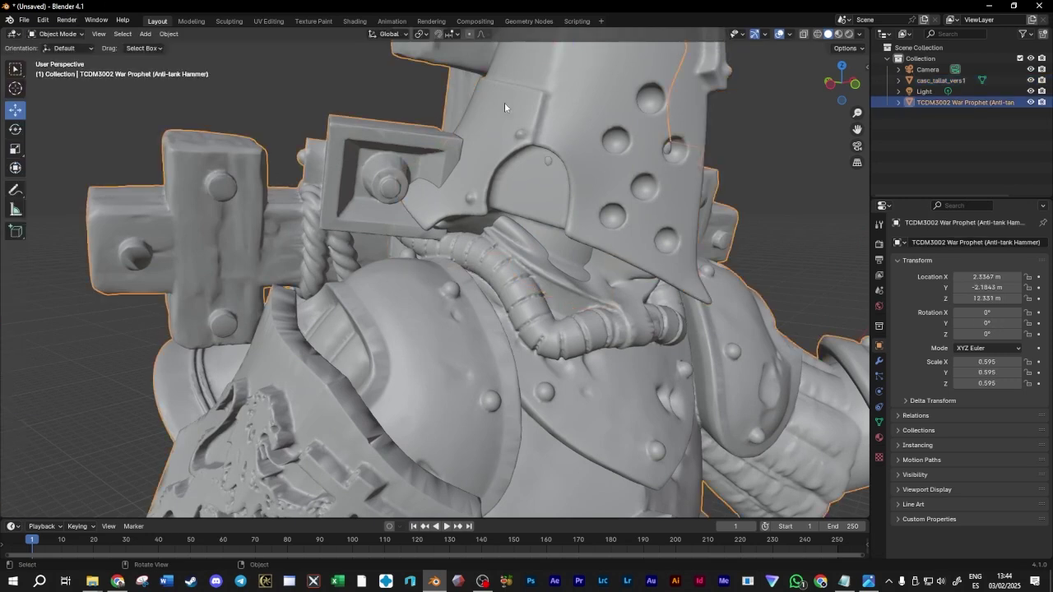
{"action": "left_click", "coordinate": [55, 33]}
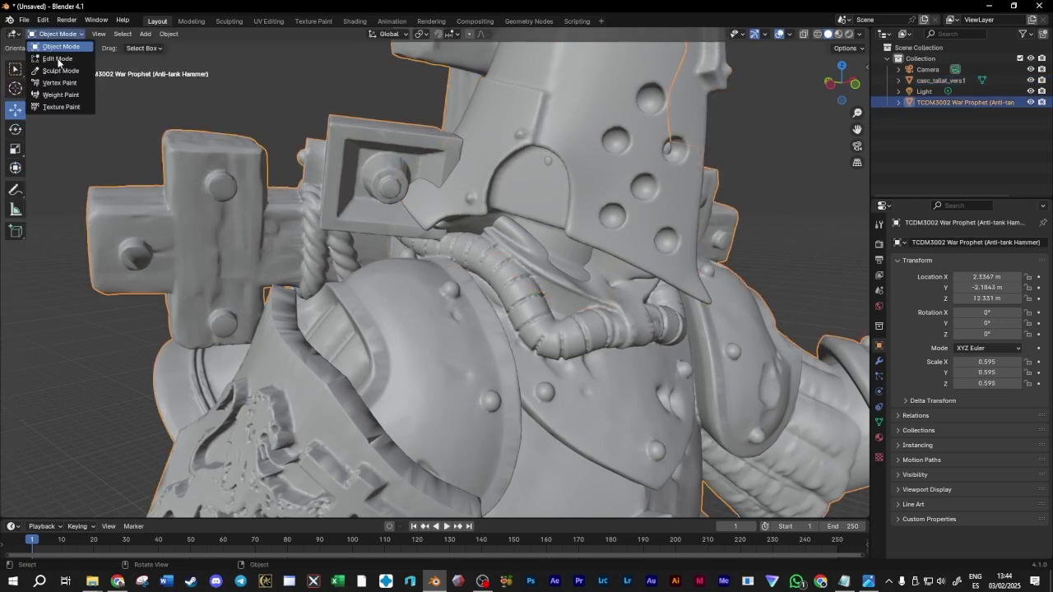
{"action": "left_click", "coordinate": [60, 69]}
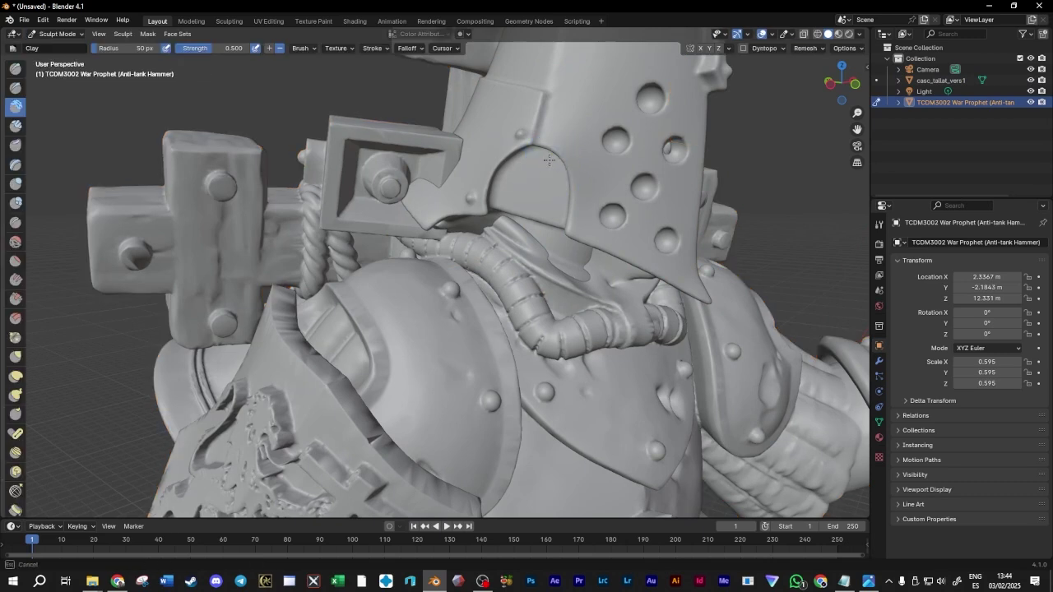
{"action": "mouse_move", "coordinate": [659, 160]}
{"action": "middle_mouse_down"}
{"action": "mouse_move", "coordinate": [568, 188]}
{"action": "mouse_move", "coordinate": [465, 63]}
{"action": "middle_mouse_up"}
{"action": "left_click", "coordinate": [58, 37]}
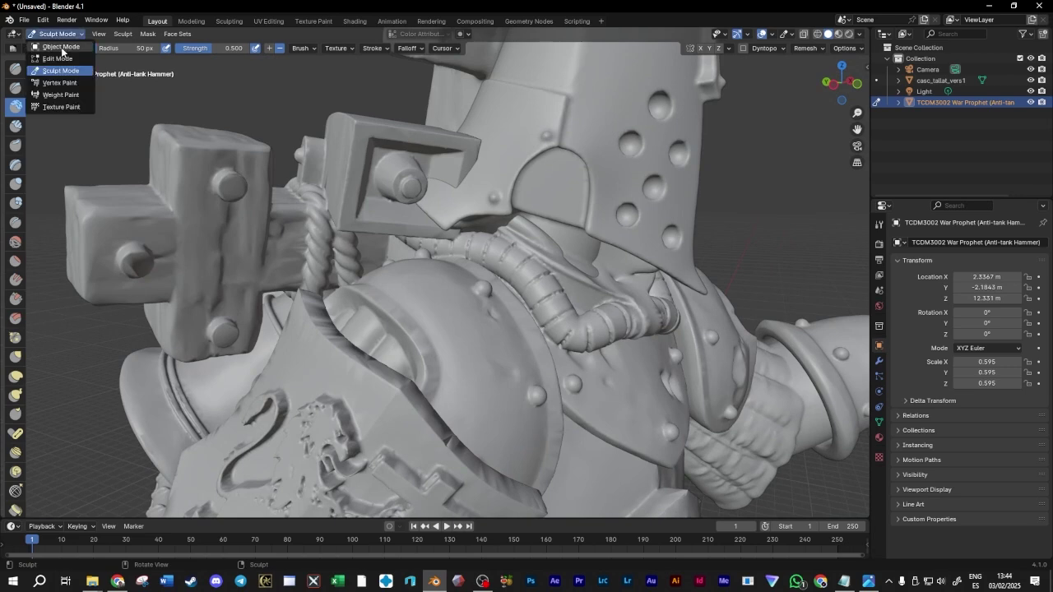
{"action": "left_click", "coordinate": [61, 47]}
Hide the hood to examine the War Prophet's carved head from several sides, and show the hood again
{"action": "scroll", "coordinate": [705, 148], "scroll_direction": "down", "scroll_amount": 5}
{"action": "middle_click_drag", "start_coordinate": [705, 147], "coordinate": [657, 139]}
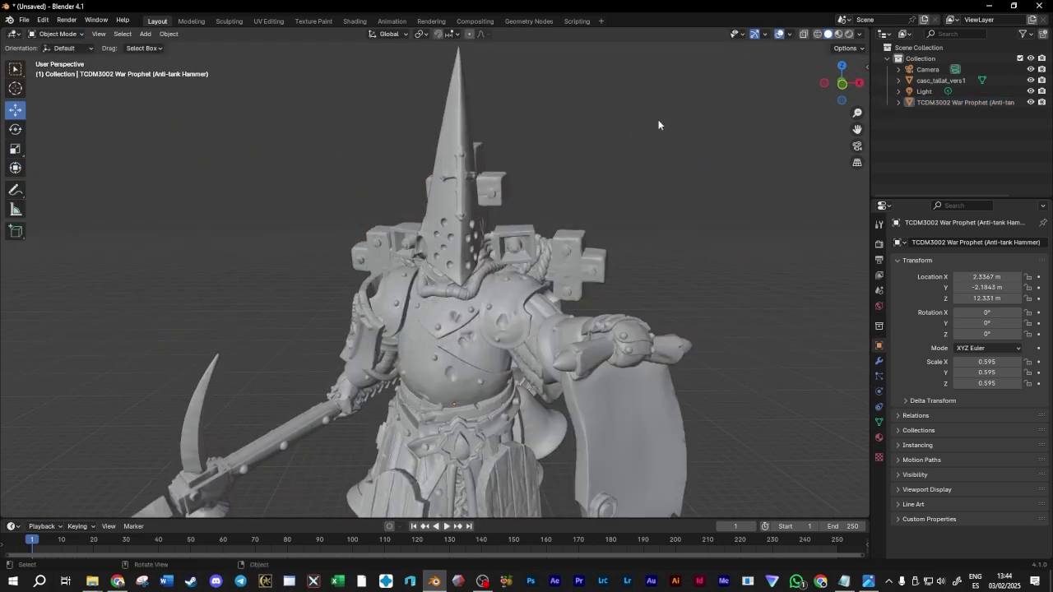
{"action": "left_click", "coordinate": [1031, 80]}
{"action": "middle_click_drag", "start_coordinate": [618, 170], "coordinate": [658, 172]}
{"action": "middle_click_drag", "start_coordinate": [591, 196], "coordinate": [477, 218]}
{"action": "middle_click_drag", "start_coordinate": [337, 239], "coordinate": [470, 241]}
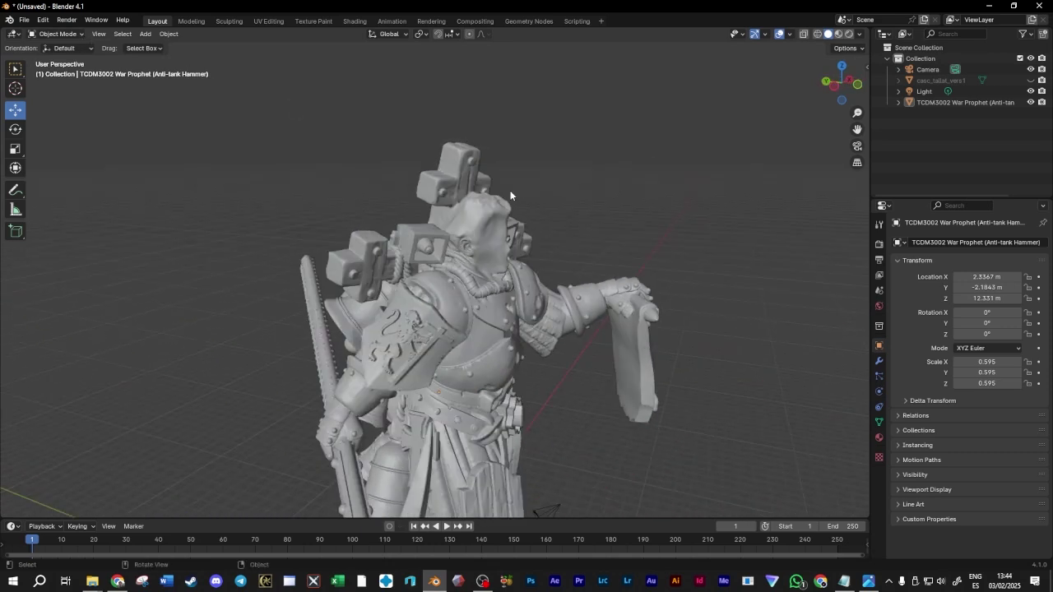
{"action": "middle_click_drag", "start_coordinate": [623, 178], "coordinate": [548, 220]}
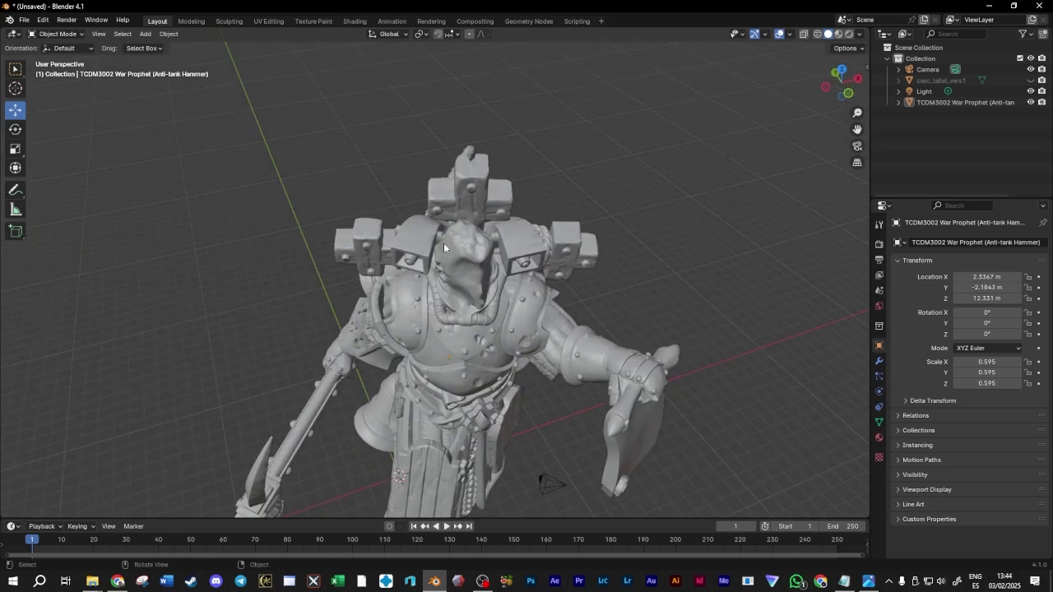
{"action": "left_click", "coordinate": [431, 306]}
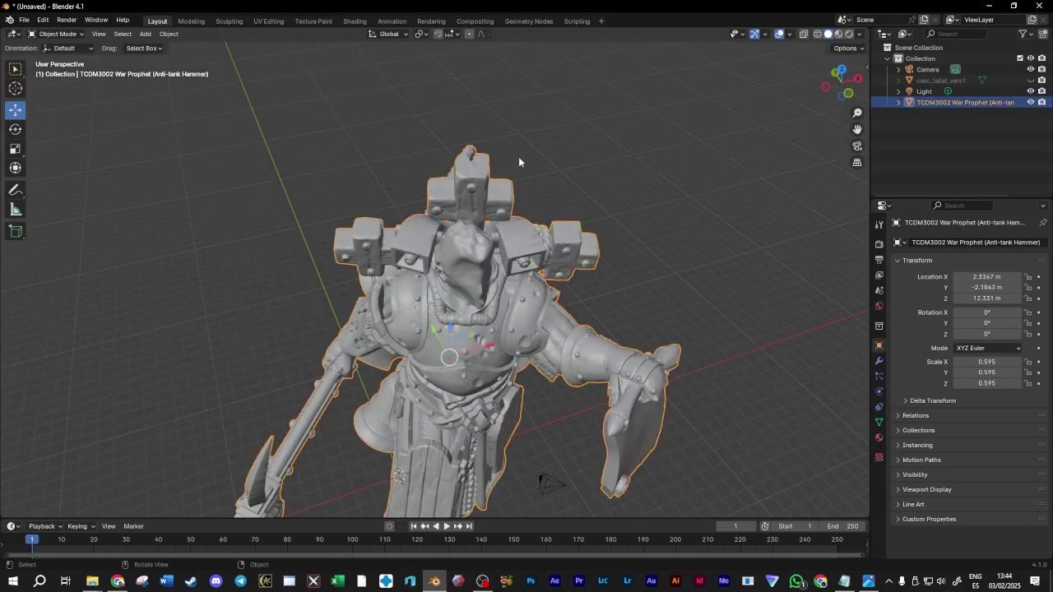
{"action": "middle_click_drag", "start_coordinate": [671, 270], "coordinate": [499, 400]}
{"action": "mouse_move", "coordinate": [486, 253]}
{"action": "middle_mouse_down"}
{"action": "mouse_move", "coordinate": [553, 213]}
{"action": "mouse_move", "coordinate": [618, 232]}
{"action": "mouse_move", "coordinate": [474, 251]}
{"action": "middle_mouse_up"}
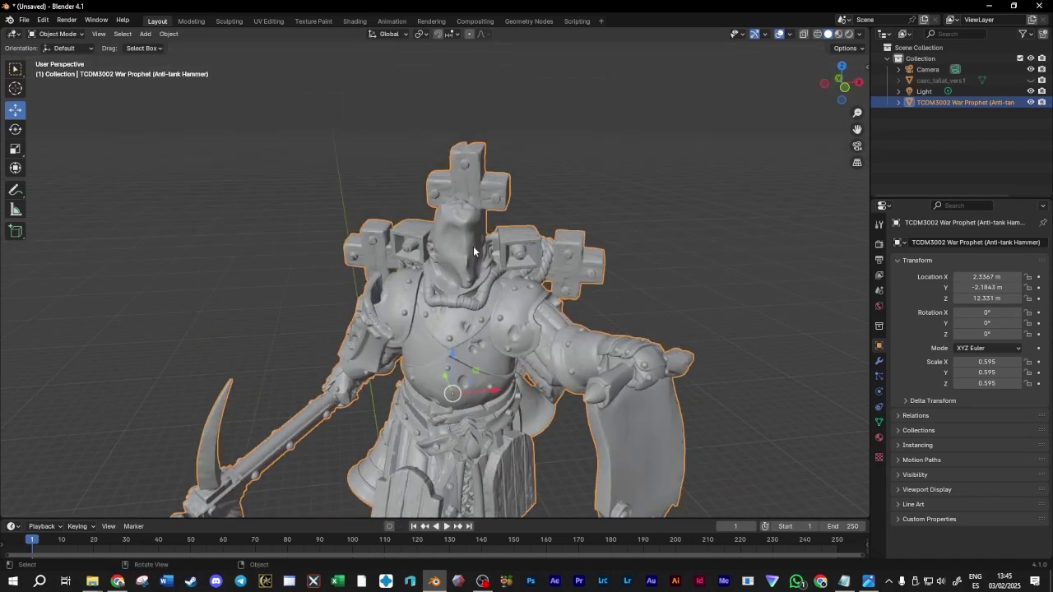
{"action": "left_click", "coordinate": [1030, 79]}
{"action": "left_click", "coordinate": [1031, 79]}
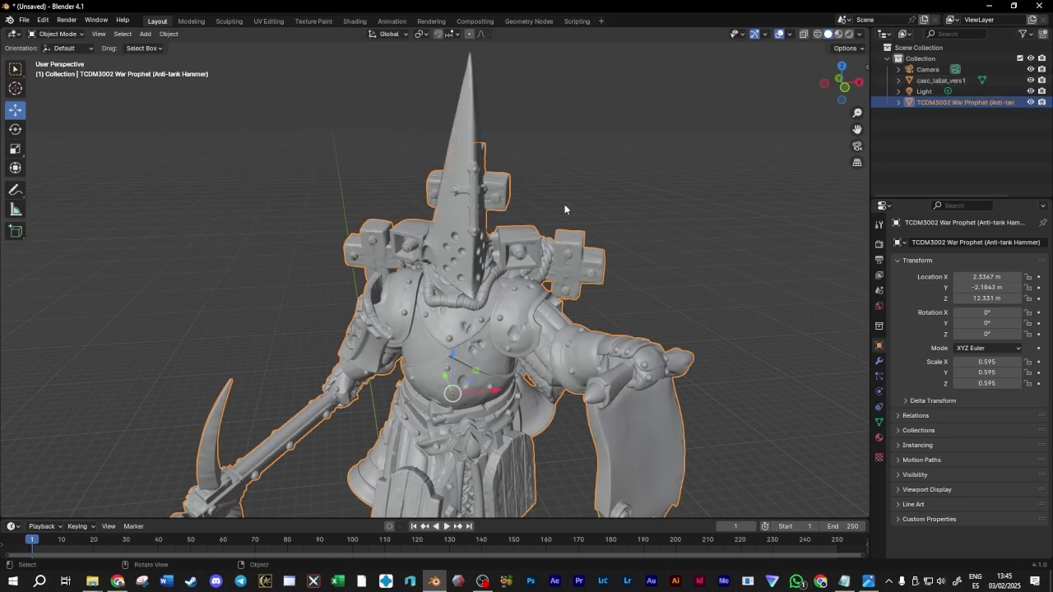
Save the scene as trench_profeta_casc.blend in the questors a peu folder
{"action": "middle_click_drag", "start_coordinate": [621, 205], "coordinate": [616, 188]}
{"action": "left_click", "coordinate": [532, 198]}
{"action": "middle_click_drag", "start_coordinate": [532, 196], "coordinate": [565, 196]}
{"action": "scroll", "coordinate": [585, 200], "scroll_direction": "down", "scroll_amount": 4}
{"action": "left_click", "coordinate": [24, 20]}
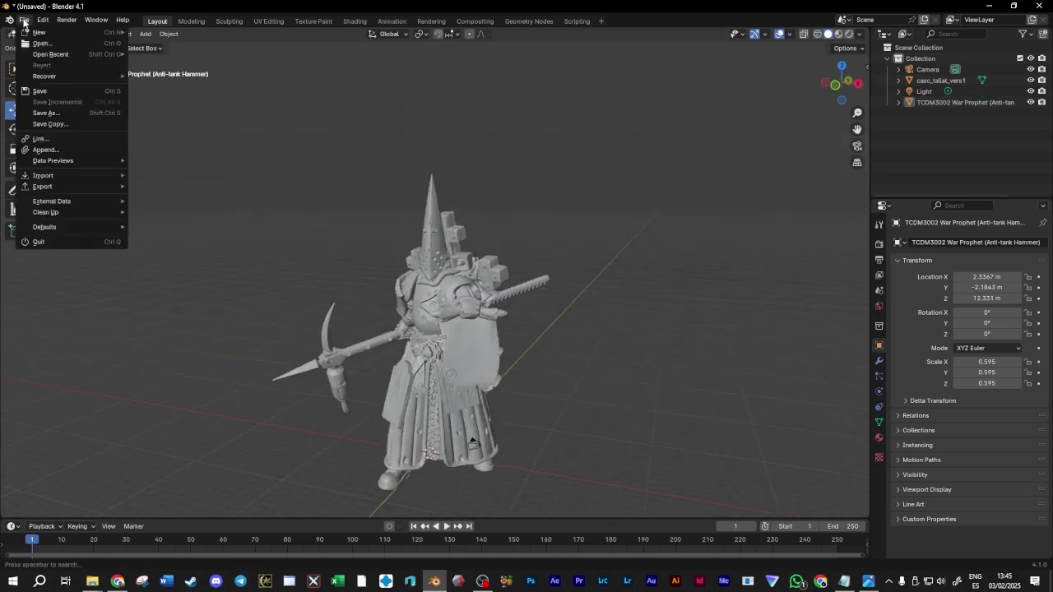
{"action": "left_click", "coordinate": [47, 114]}
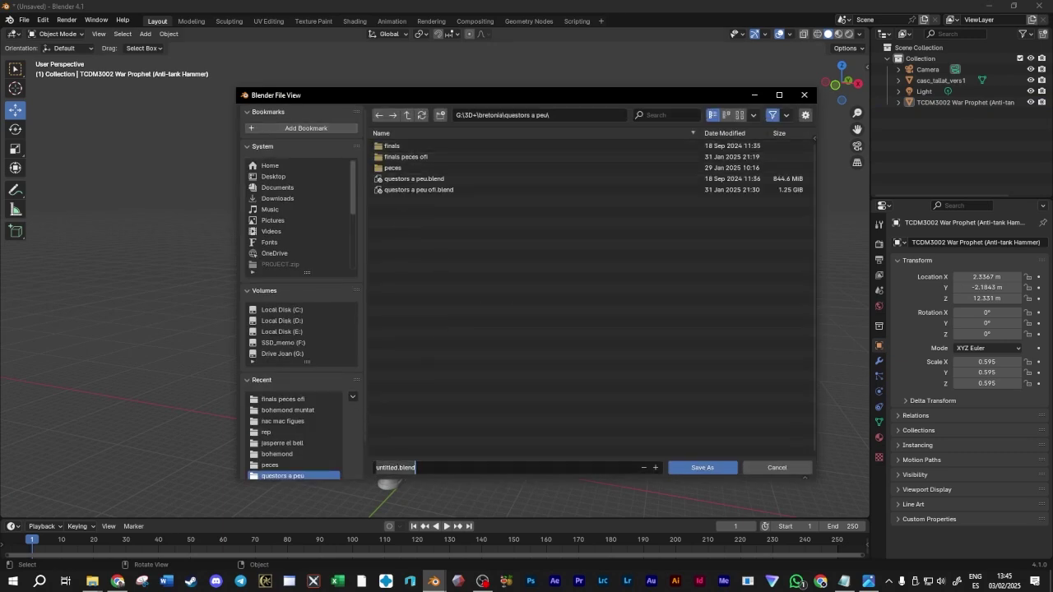
{"action": "double_click", "coordinate": [397, 467]}
{"action": "key", "text": "BackSpace"}
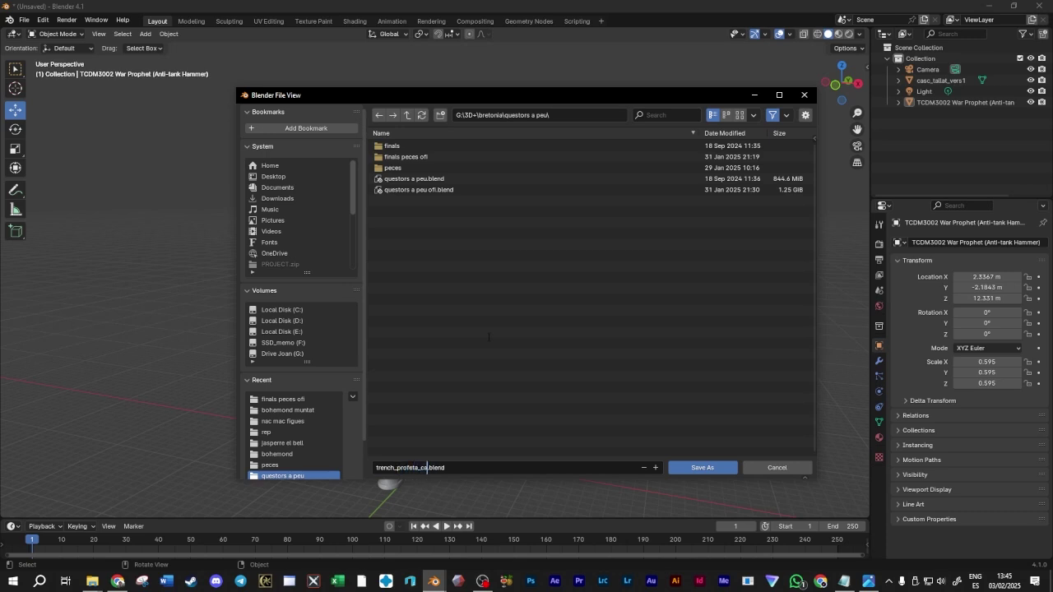
{"action": "left_click", "coordinate": [713, 469]}
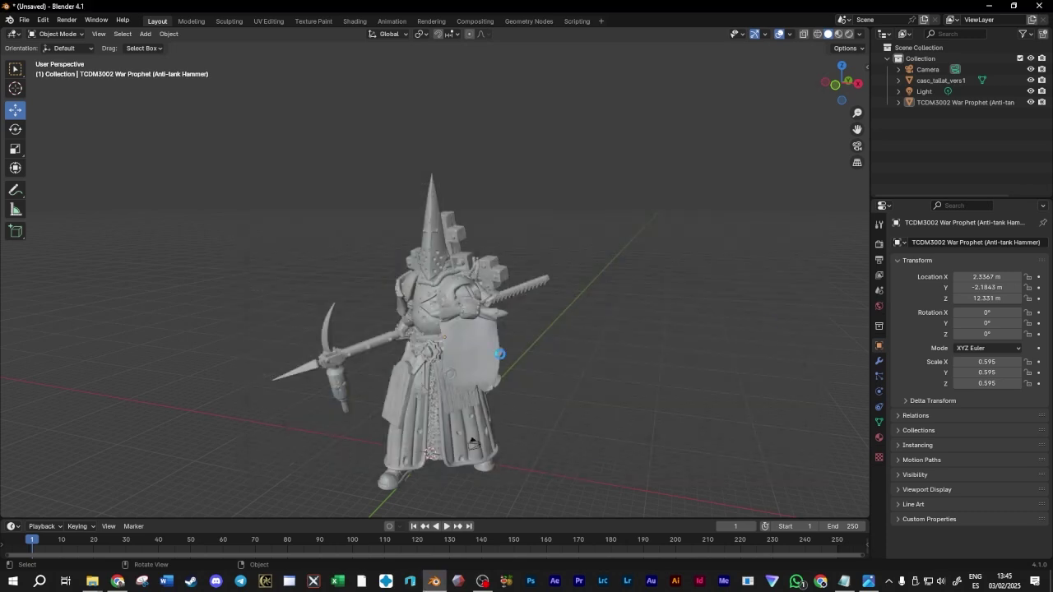
Copy the hood object casc_tallat_vers1 and paste a duplicate of it in the scene
{"action": "middle_click_drag", "start_coordinate": [603, 230], "coordinate": [658, 247]}
{"action": "left_click_drag", "start_coordinate": [858, 129], "coordinate": [905, 68]}
{"action": "scroll", "coordinate": [688, 172], "scroll_direction": "up", "scroll_amount": 2}
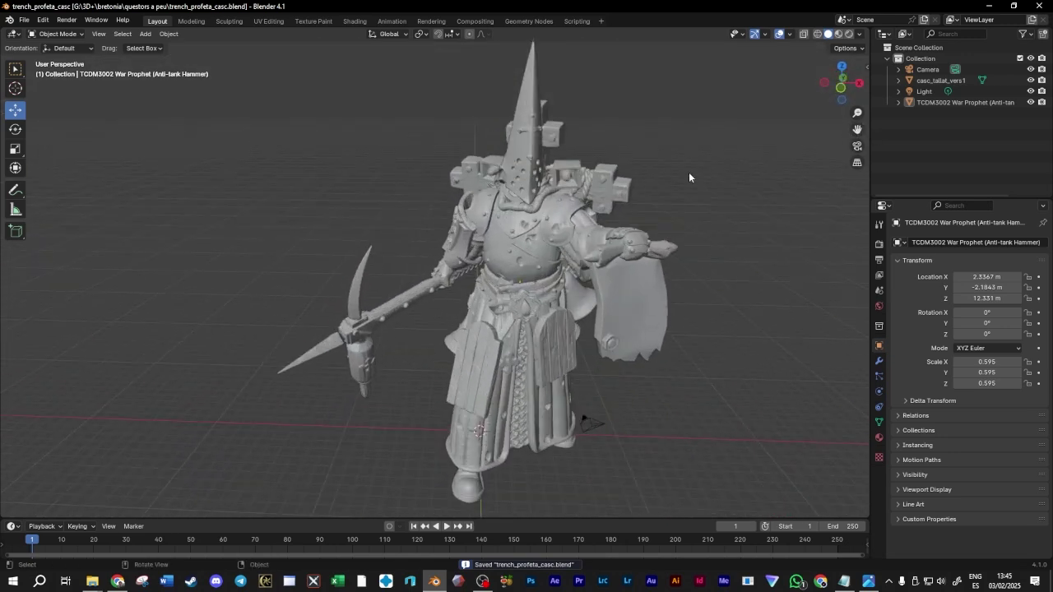
{"action": "left_click_drag", "start_coordinate": [858, 129], "coordinate": [717, 218]}
{"action": "middle_click_drag", "start_coordinate": [430, 306], "coordinate": [574, 212]}
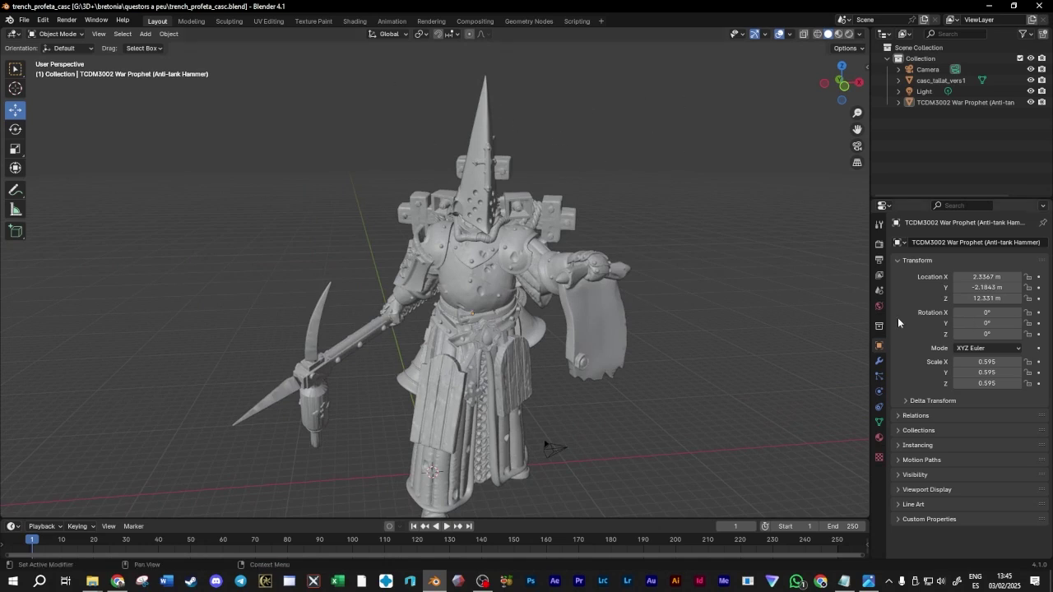
{"action": "left_click", "coordinate": [938, 81]}
{"action": "left_click", "coordinate": [928, 102]}
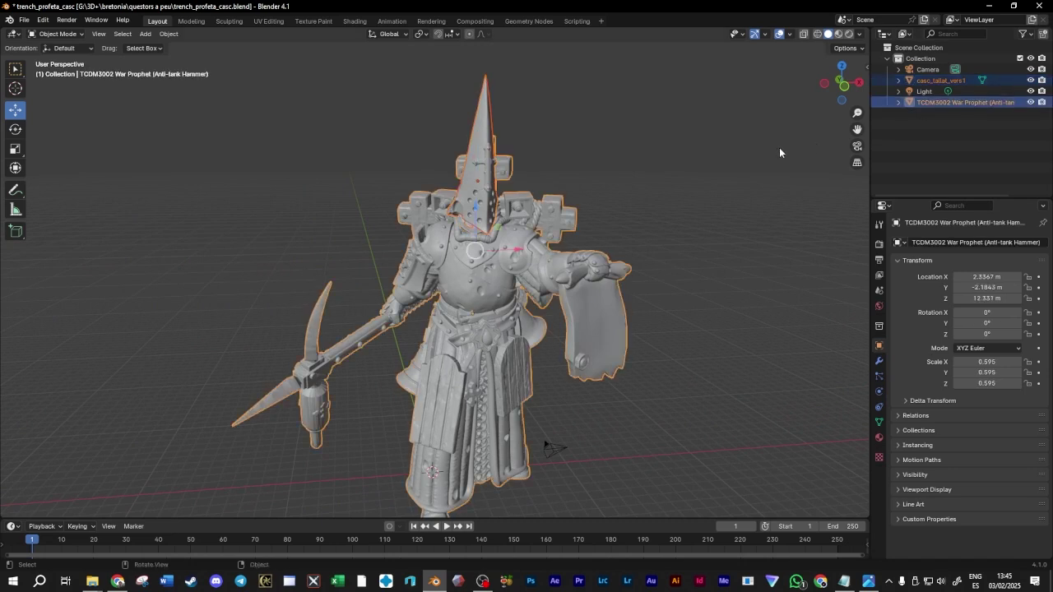
{"action": "left_click", "coordinate": [954, 103], "text": "ctrl"}
{"action": "left_click", "coordinate": [949, 80]}
{"action": "key", "text": "ctrl+c"}
{"action": "key", "text": "ctrl+v"}
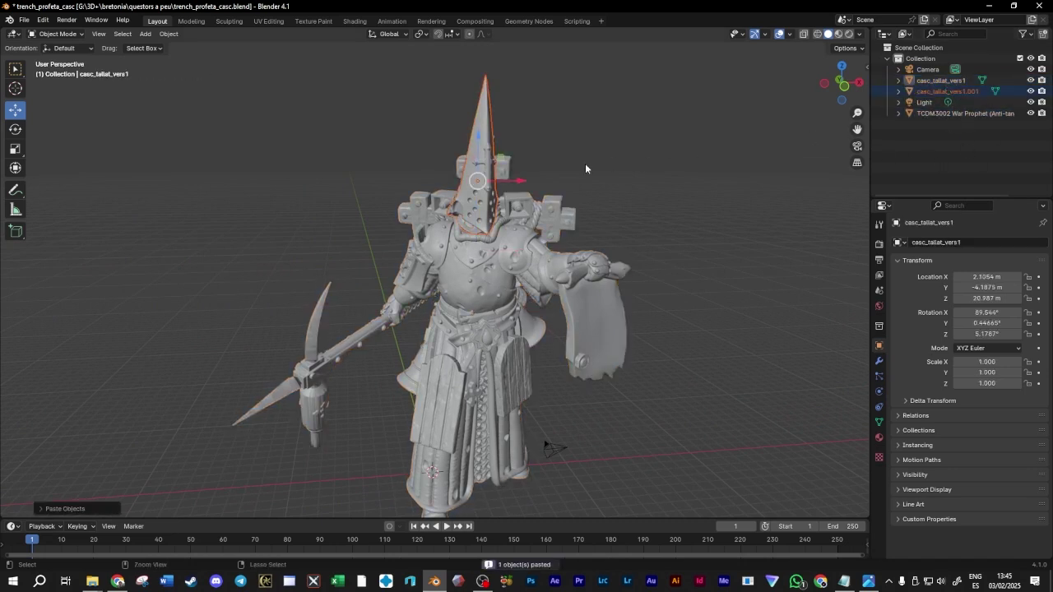
Copy the War Prophet body and paste a duplicate of it in the scene
{"action": "left_click", "coordinate": [947, 114]}
{"action": "key", "text": "ctrl+c"}
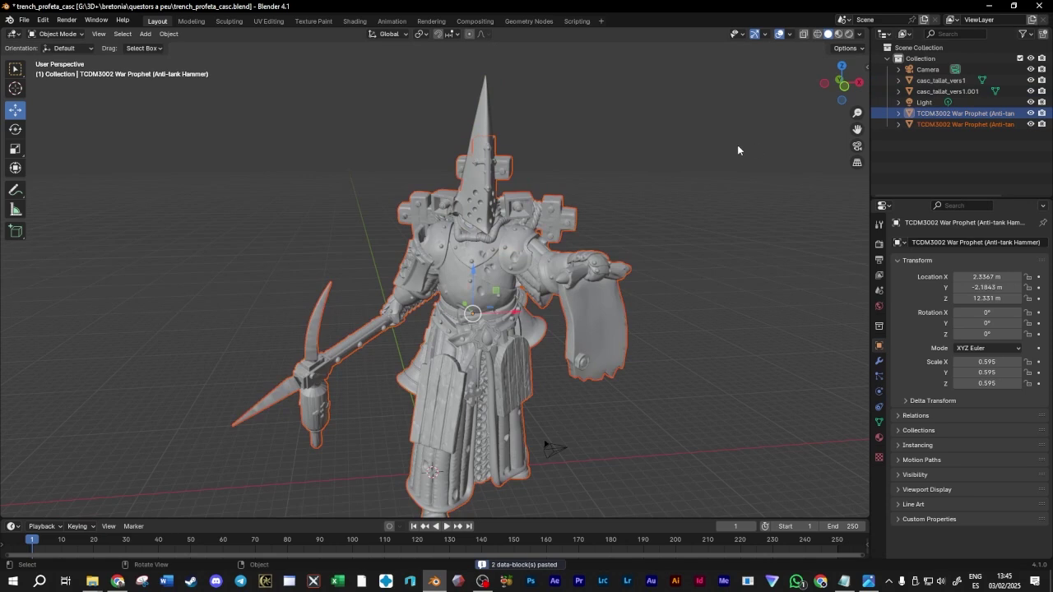
{"action": "left_click", "coordinate": [739, 146]}
{"action": "key", "text": "ctrl+v"}
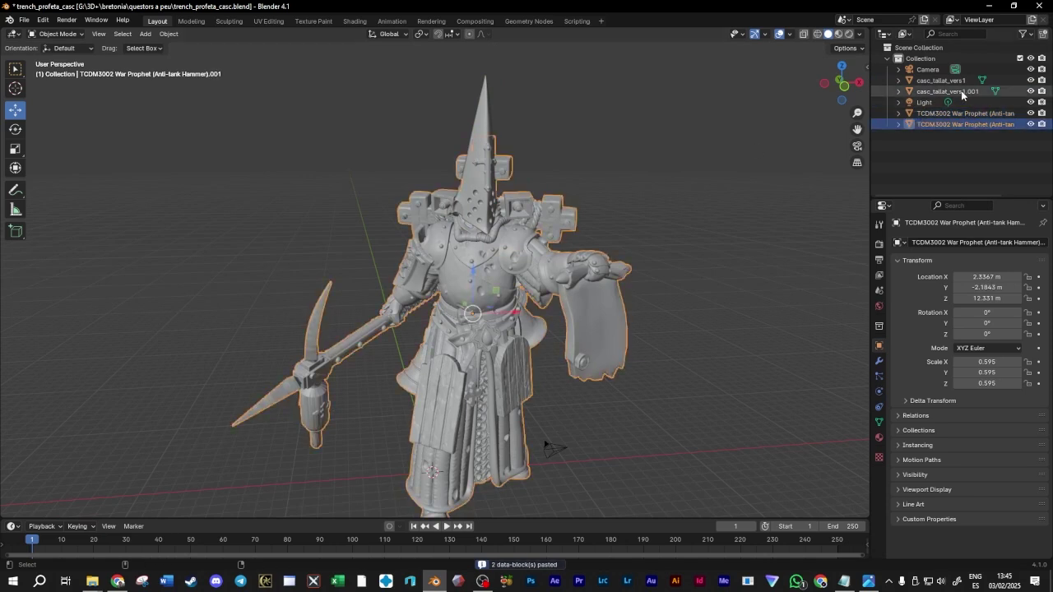
Try moving the copied hood and War Prophet along X beside the originals and hiding both, and undo the changes
{"action": "left_click", "coordinate": [961, 91], "text": "ctrl"}
{"action": "left_click_drag", "start_coordinate": [517, 256], "coordinate": [741, 250]}
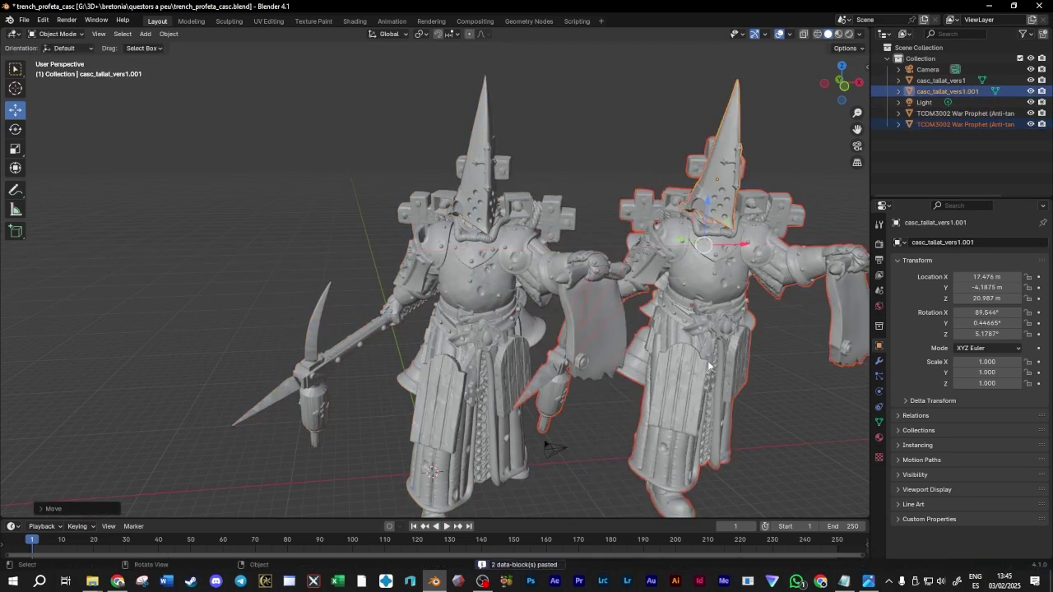
{"action": "left_click", "coordinate": [1030, 91]}
{"action": "left_click", "coordinate": [1030, 124]}
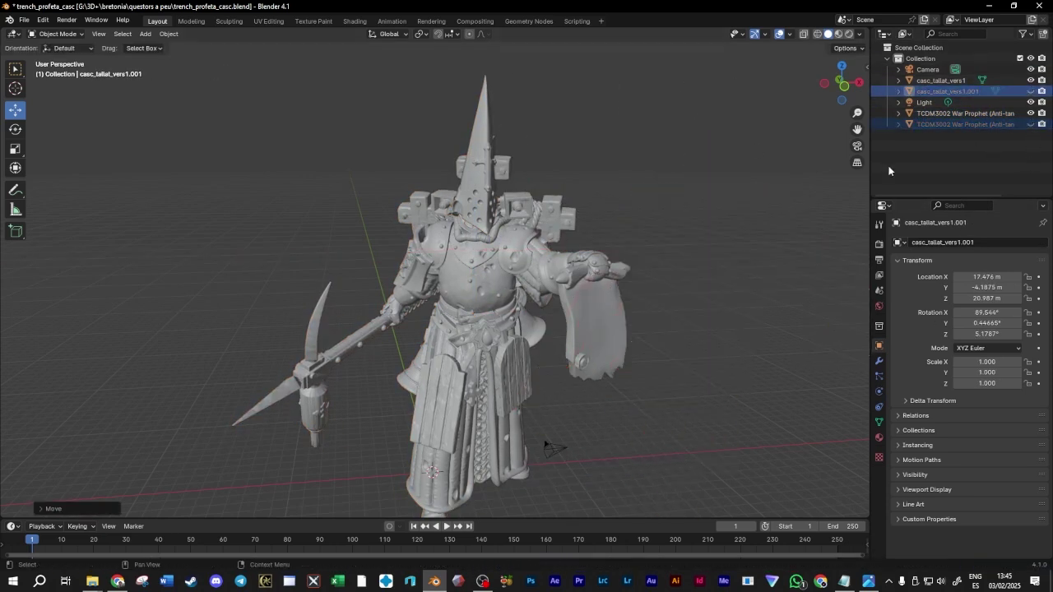
{"action": "key", "text": "ctrl+z"}
{"action": "key", "text": "ctrl+z"}
{"action": "key", "text": "ctrl+z"}
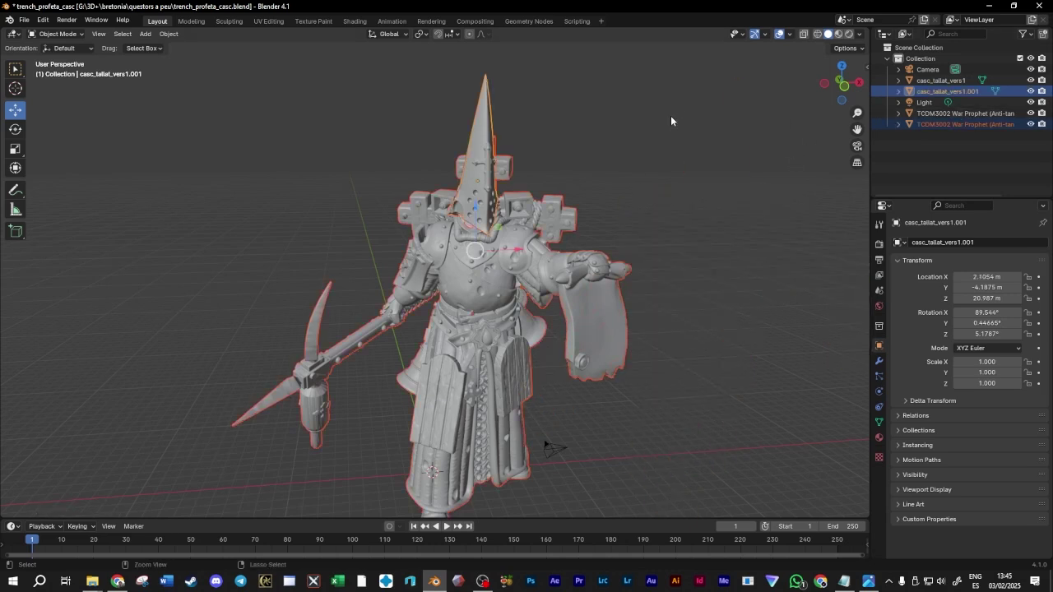
{"action": "key", "text": "ctrl+z"}
Hide the copied hood, the copied War Prophet and the original hood
{"action": "left_click", "coordinate": [1030, 92]}
{"action": "left_click", "coordinate": [1030, 124]}
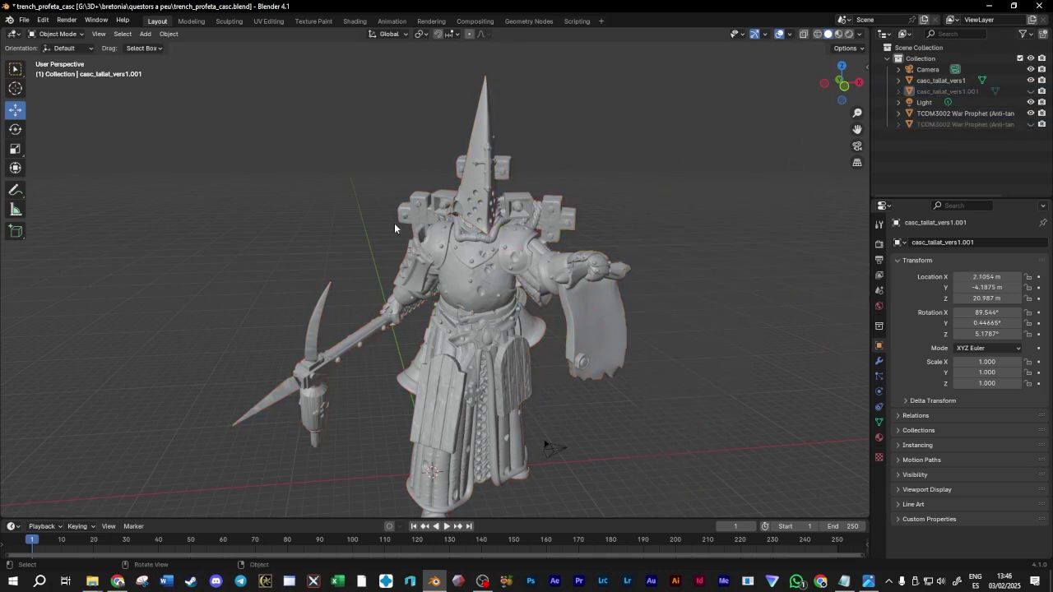
{"action": "left_click", "coordinate": [1030, 79]}
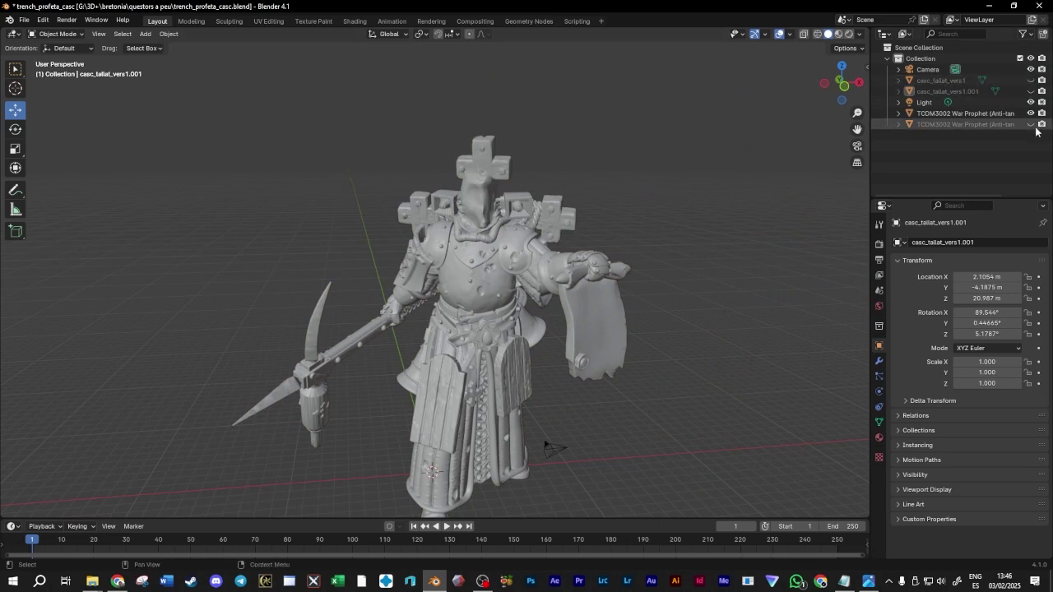
Hide the original War Prophet and show the copied War Prophet with the copied hood casc_tallat_vers1.001
{"action": "left_click", "coordinate": [1030, 113]}
{"action": "left_click", "coordinate": [1030, 125]}
{"action": "left_click", "coordinate": [1030, 92]}
{"action": "middle_click_drag", "start_coordinate": [534, 176], "coordinate": [641, 191]}
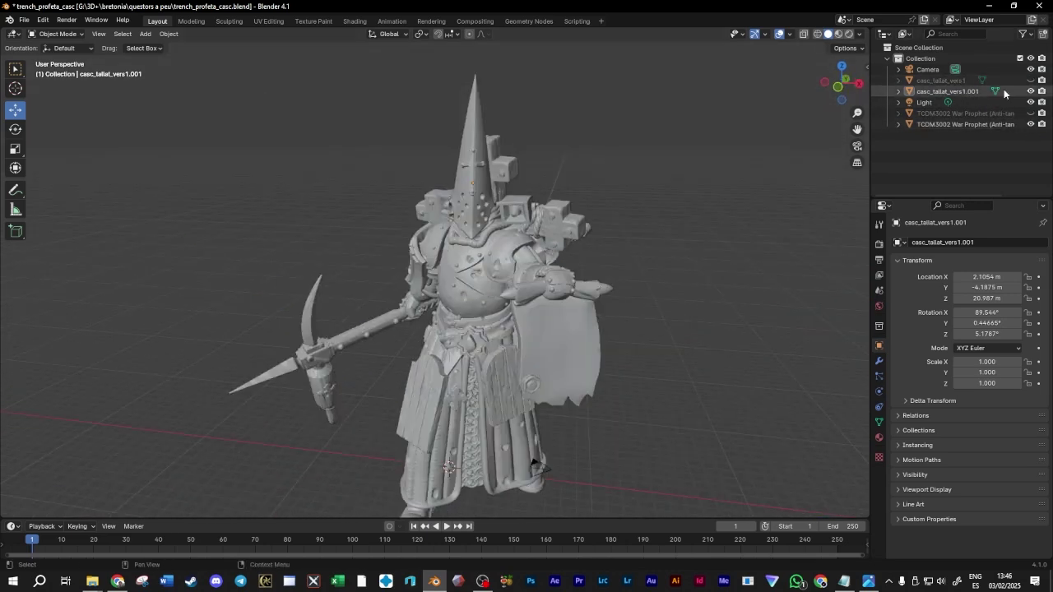
Show the original hood and original War Prophet, and hide both of their copies
{"action": "left_click", "coordinate": [1030, 80]}
{"action": "left_click", "coordinate": [1030, 91]}
{"action": "left_click", "coordinate": [1030, 124]}
{"action": "left_click", "coordinate": [1030, 113]}
{"action": "mouse_move", "coordinate": [668, 161]}
{"action": "middle_mouse_down"}
{"action": "mouse_move", "coordinate": [444, 192]}
{"action": "mouse_move", "coordinate": [519, 168]}
{"action": "mouse_move", "coordinate": [674, 177]}
{"action": "middle_mouse_up"}
{"action": "middle_click_drag", "start_coordinate": [518, 193], "coordinate": [593, 221]}
{"action": "scroll", "coordinate": [594, 220], "scroll_direction": "up", "scroll_amount": 1}
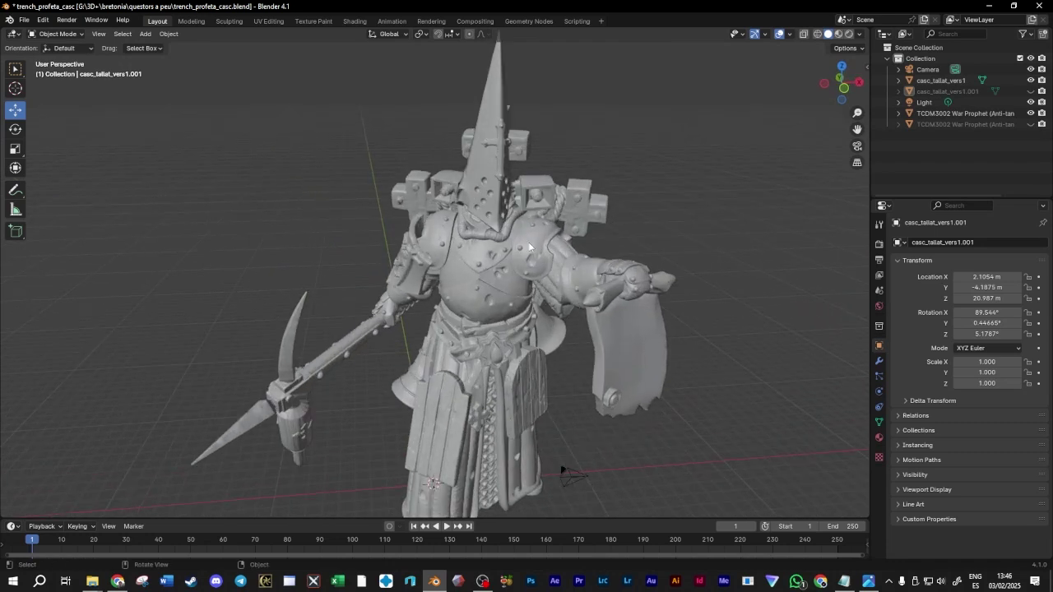
Save the scene to the existing file trench_profeta_casc.blend
{"action": "middle_click_drag", "start_coordinate": [430, 237], "coordinate": [513, 215]}
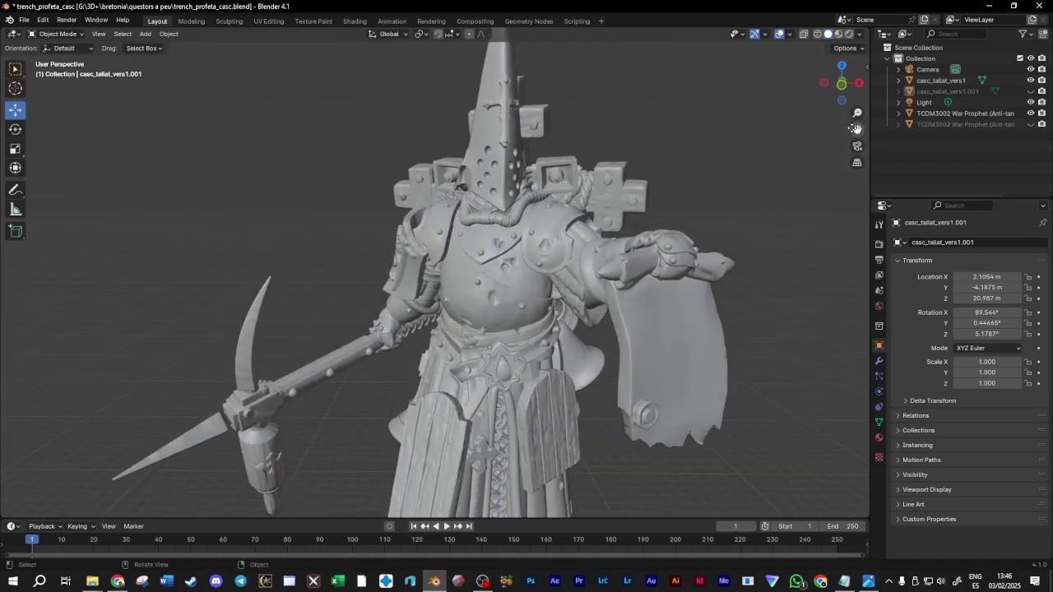
{"action": "left_click_drag", "start_coordinate": [857, 129], "coordinate": [836, 199]}
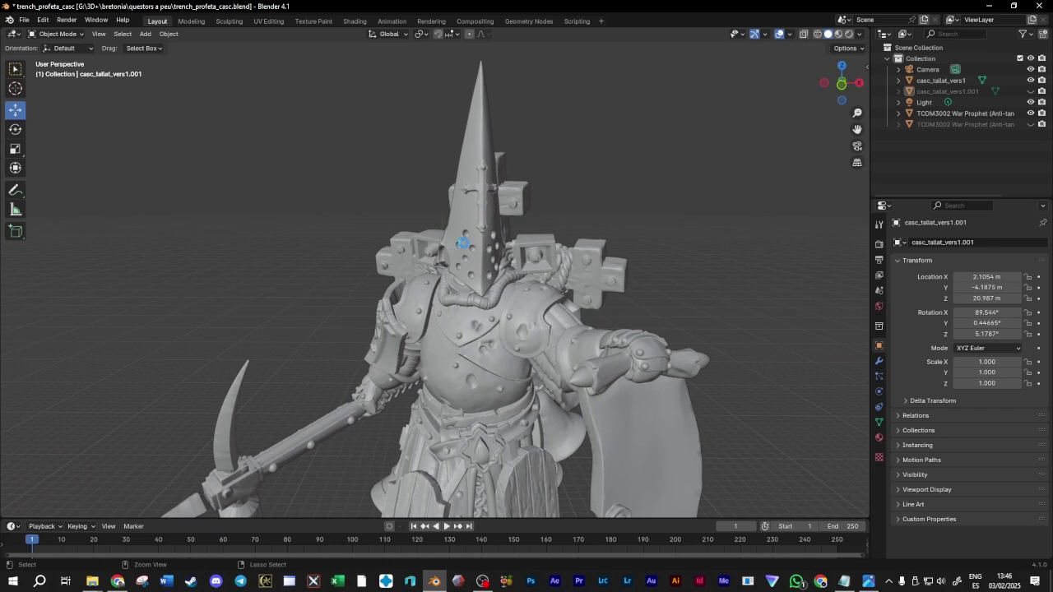
{"action": "key", "text": "ctrl+s"}
{"action": "middle_click_drag", "start_coordinate": [403, 196], "coordinate": [471, 191]}
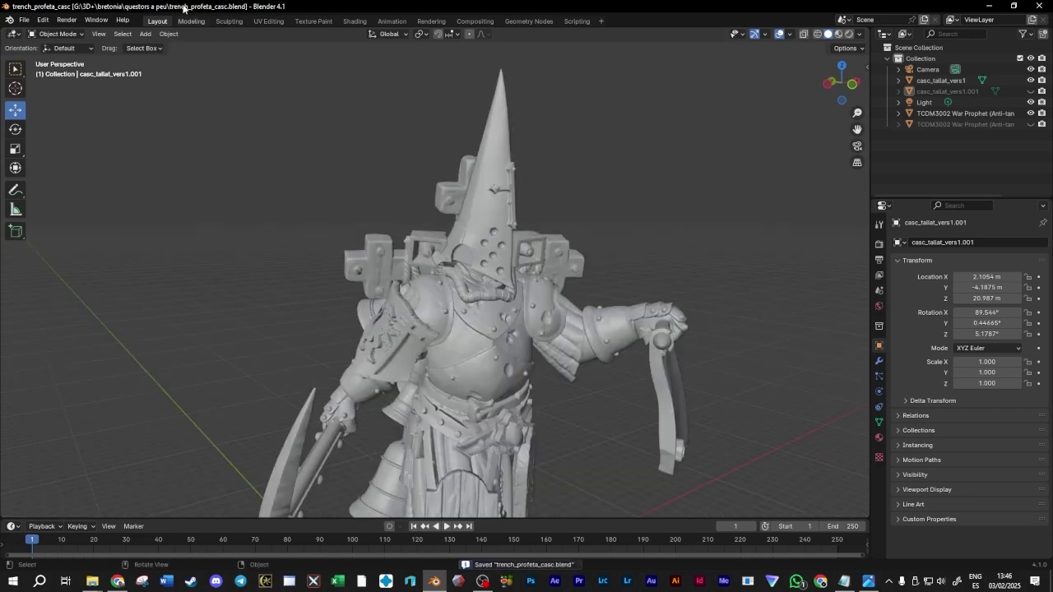
{"action": "mouse_move", "coordinate": [671, 185]}
{"action": "middle_mouse_down"}
{"action": "mouse_move", "coordinate": [653, 197]}
{"action": "mouse_move", "coordinate": [653, 181]}
{"action": "mouse_move", "coordinate": [463, 188]}
{"action": "mouse_move", "coordinate": [565, 206]}
{"action": "mouse_move", "coordinate": [729, 192]}
{"action": "mouse_move", "coordinate": [666, 188]}
{"action": "middle_mouse_up"}
{"action": "scroll", "coordinate": [640, 188], "scroll_direction": "down", "scroll_amount": 3}
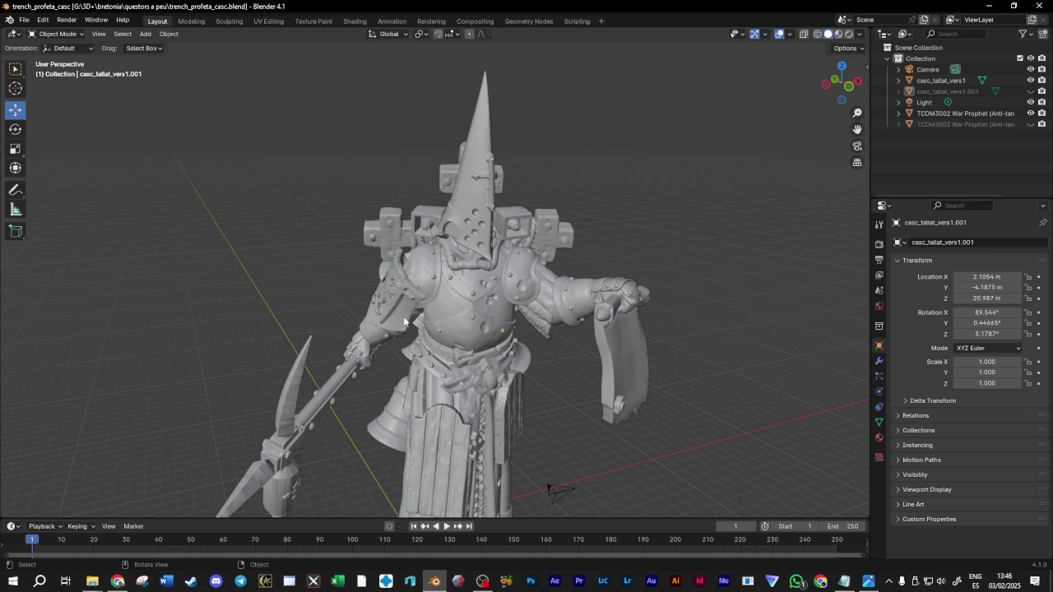
Try rotating the original War Prophet about X, including an entered value of 12°, and undo the rotations
{"action": "left_click", "coordinate": [457, 419]}
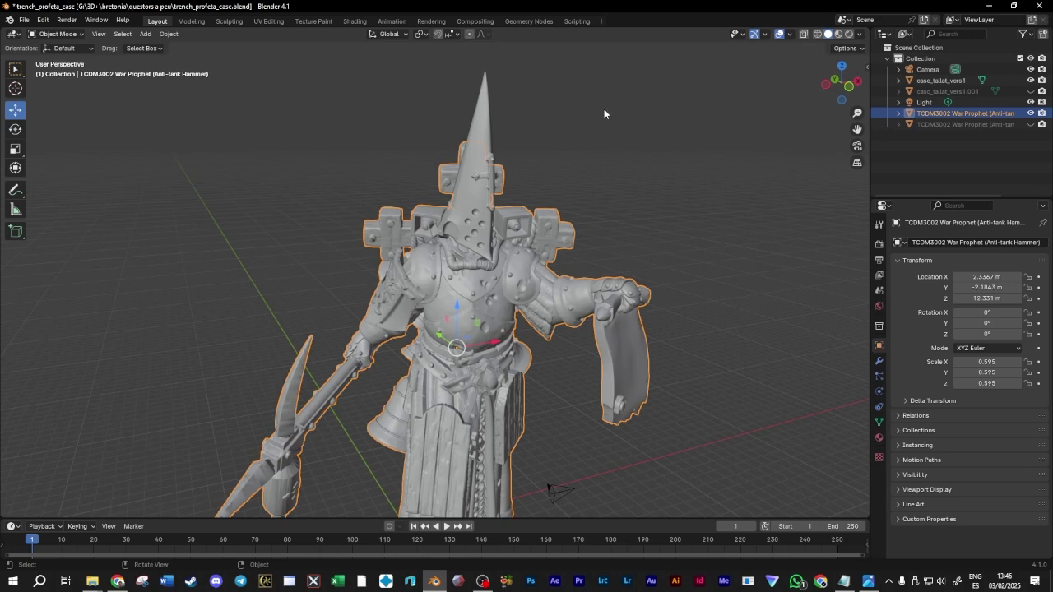
{"action": "middle_click_drag", "start_coordinate": [659, 254], "coordinate": [762, 230]}
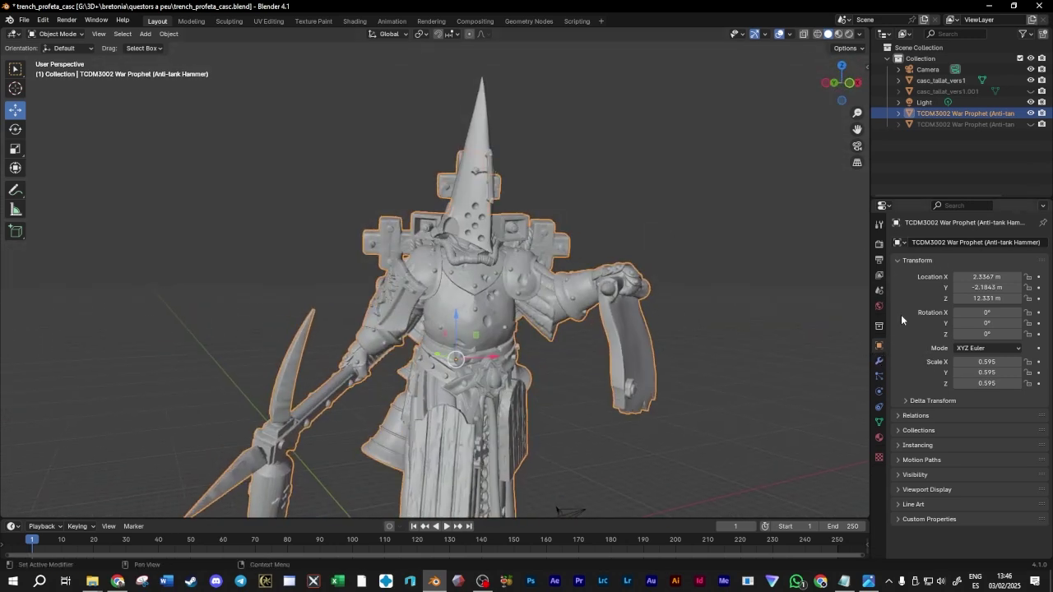
{"action": "left_click", "coordinate": [881, 362]}
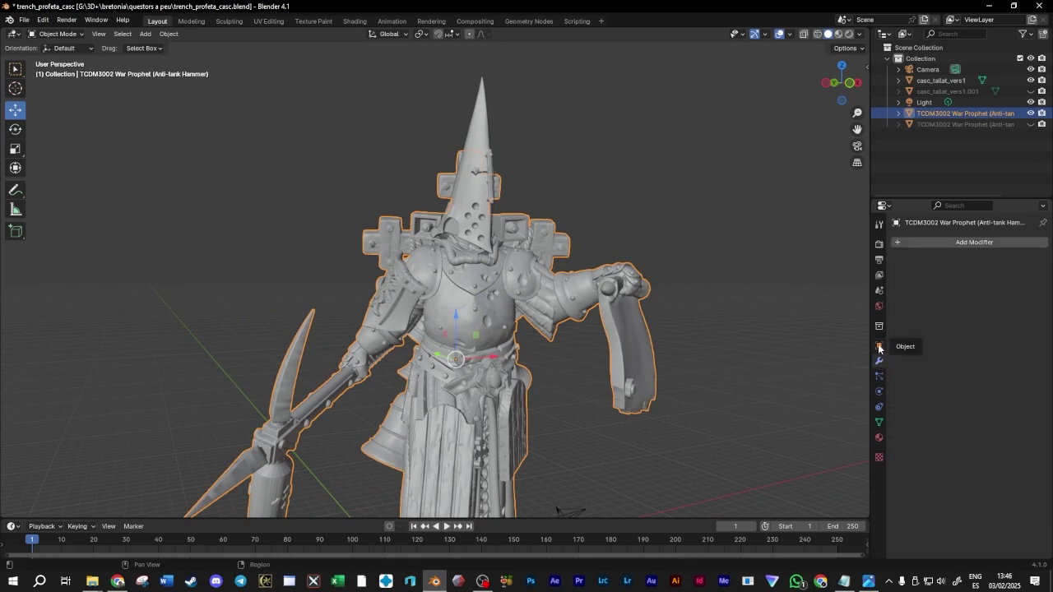
{"action": "left_click", "coordinate": [878, 346]}
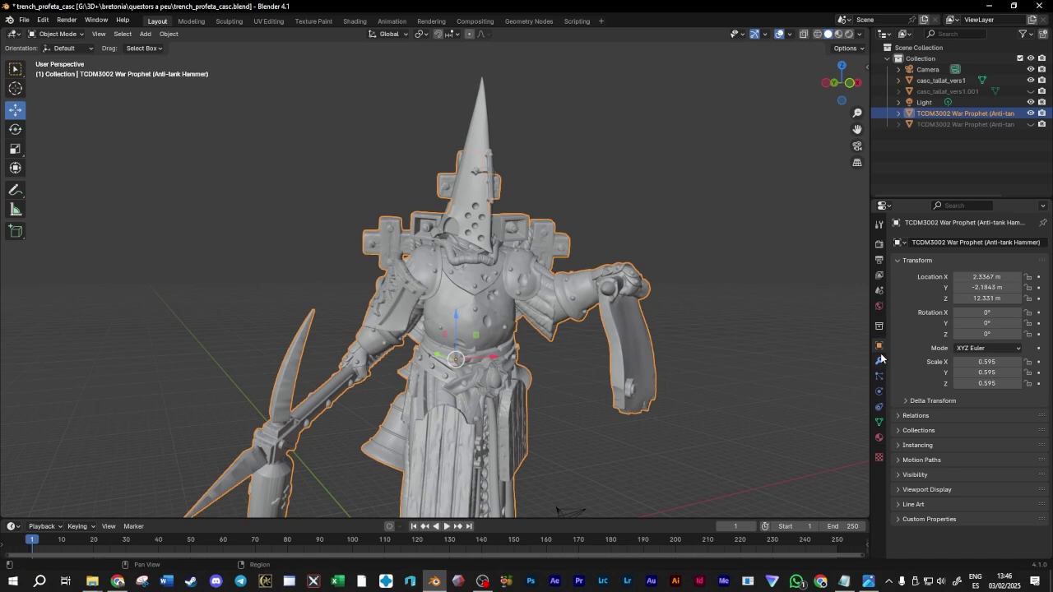
{"action": "left_click_drag", "start_coordinate": [992, 313], "coordinate": [1037, 312]}
{"action": "key", "text": "ctrl+z"}
{"action": "left_click", "coordinate": [983, 313]}
{"action": "type", "text": "12"}
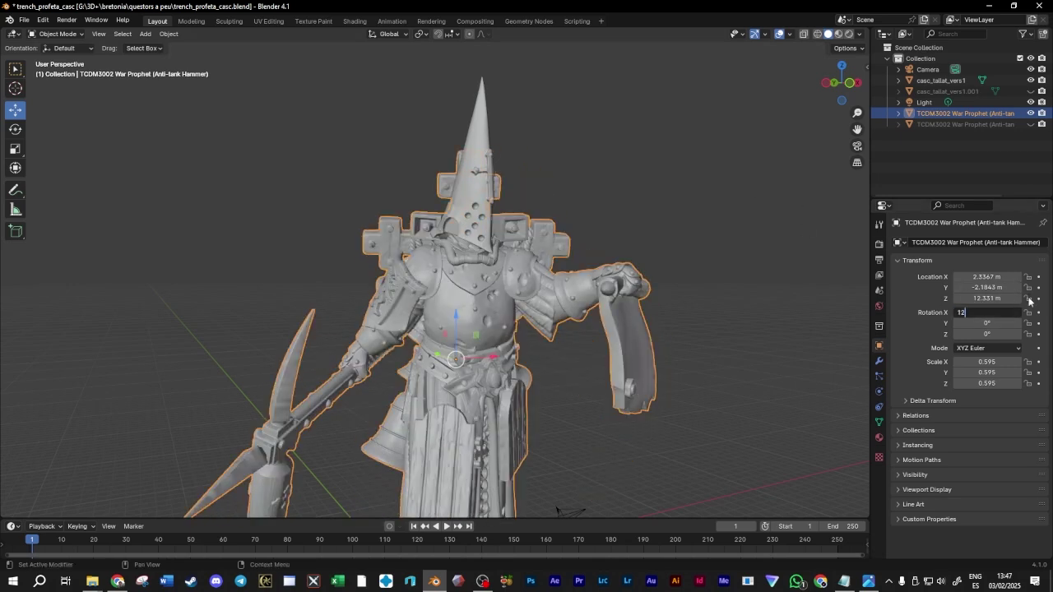
{"action": "key", "text": "Return"}
{"action": "key", "text": "ctrl+z"}
{"action": "left_click", "coordinate": [771, 208]}
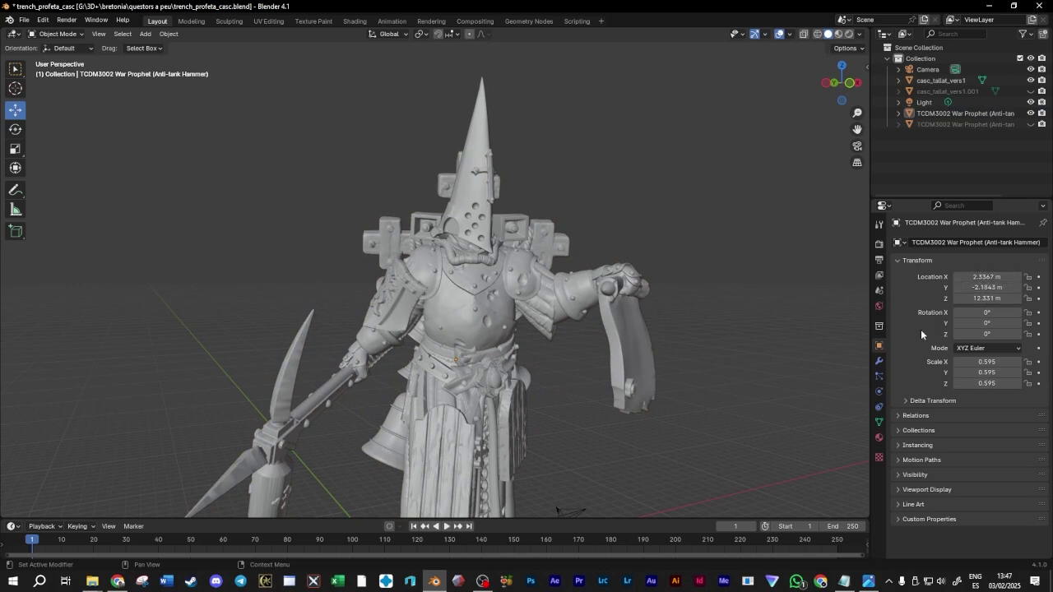
Add a Boolean modifier to the original War Prophet and set its operation to Union
{"action": "middle_click_drag", "start_coordinate": [708, 247], "coordinate": [472, 283]}
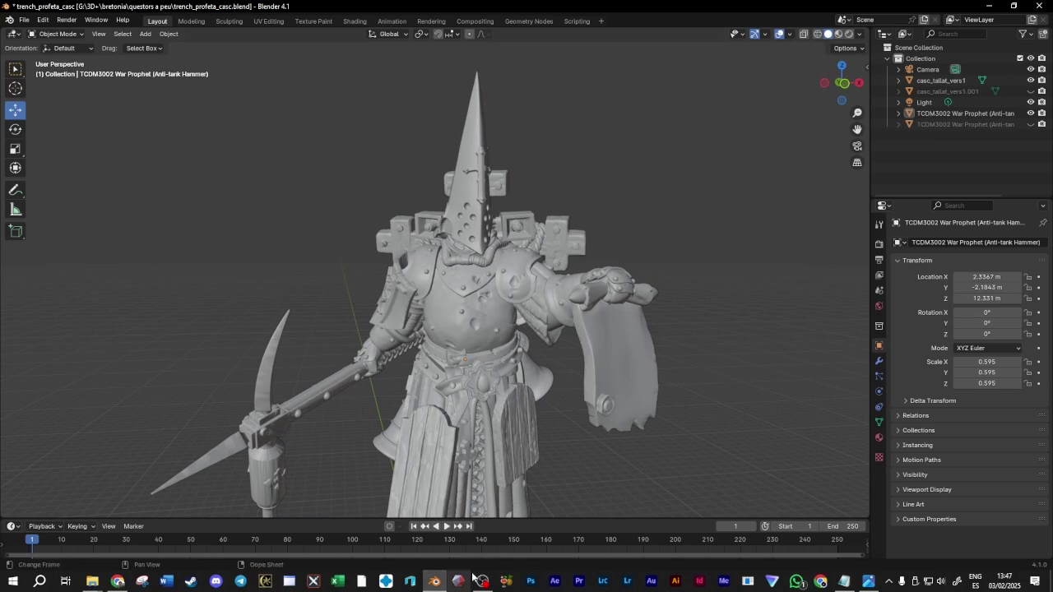
{"action": "left_click", "coordinate": [879, 360]}
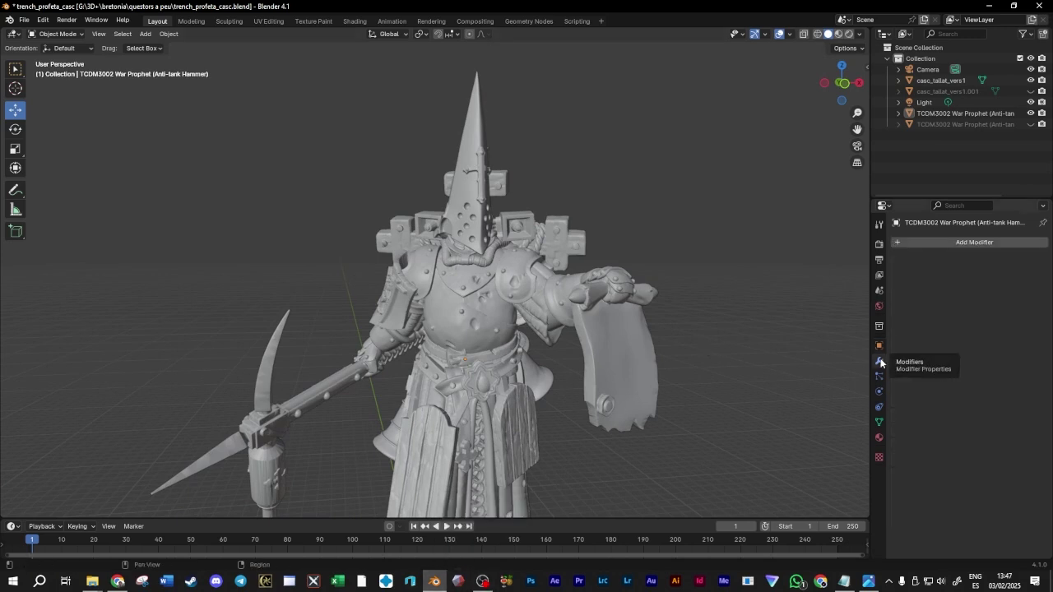
{"action": "left_click", "coordinate": [531, 276]}
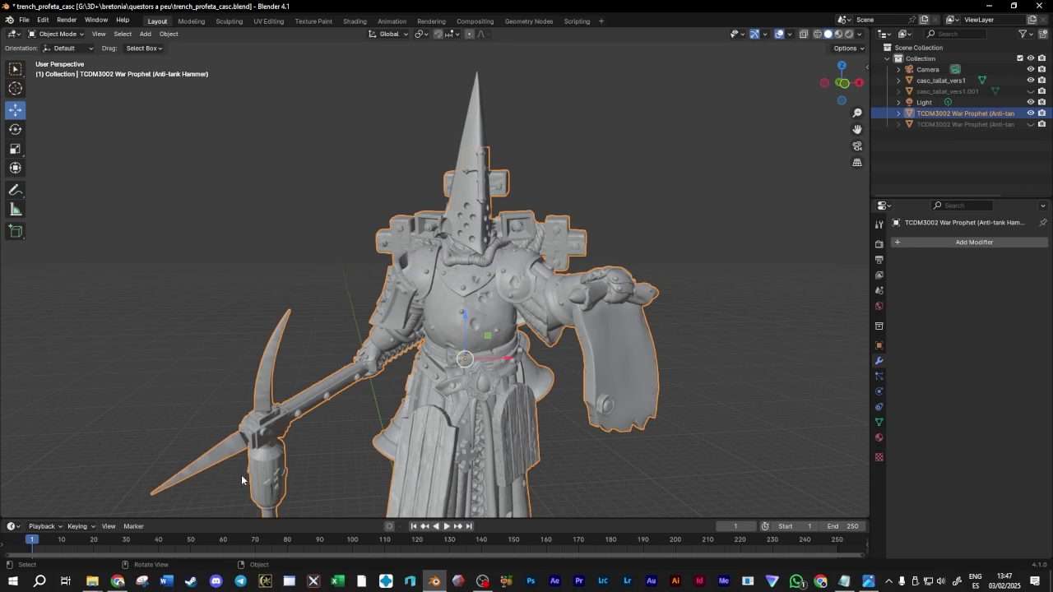
{"action": "left_click", "coordinate": [962, 243]}
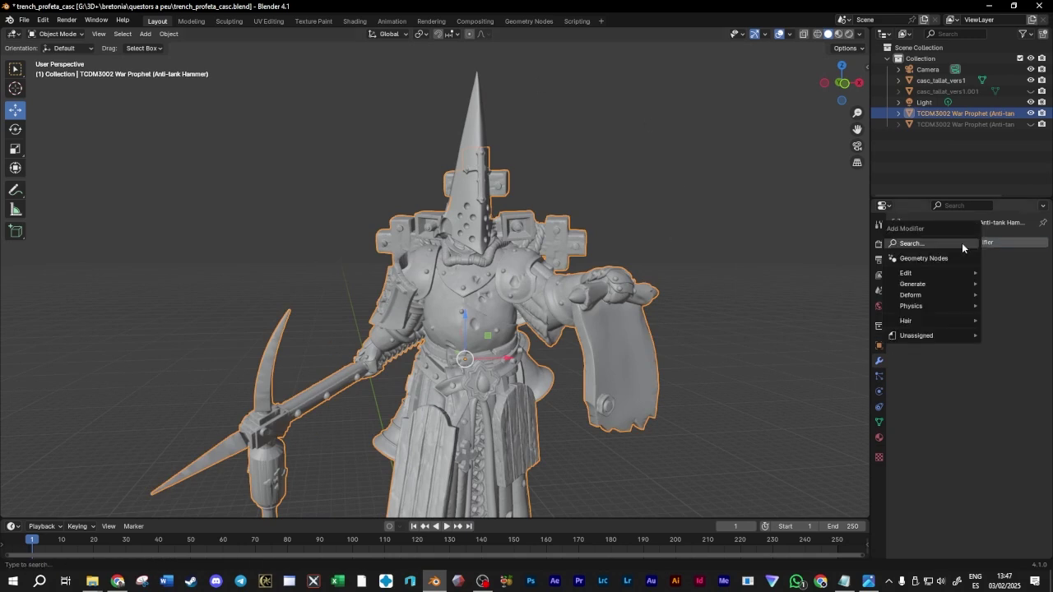
{"action": "left_click", "coordinate": [913, 248]}
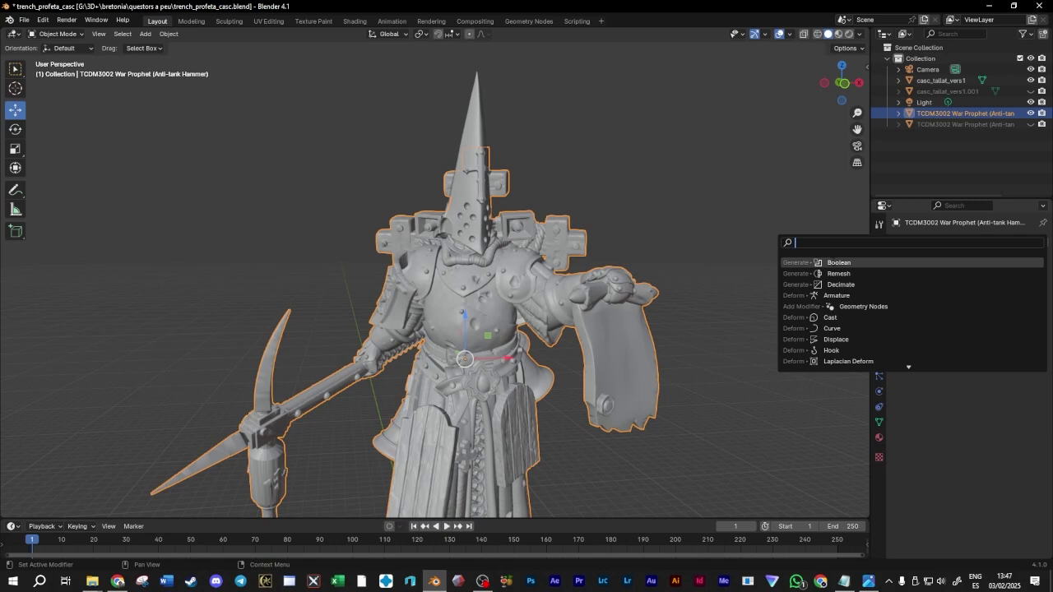
{"action": "left_click", "coordinate": [839, 263]}
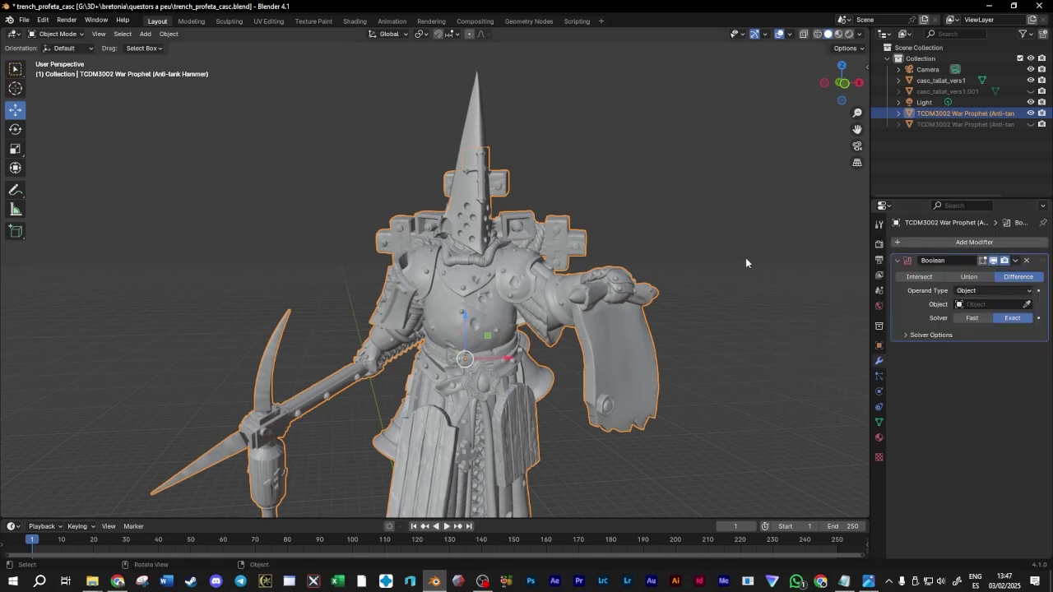
{"action": "left_click", "coordinate": [969, 276]}
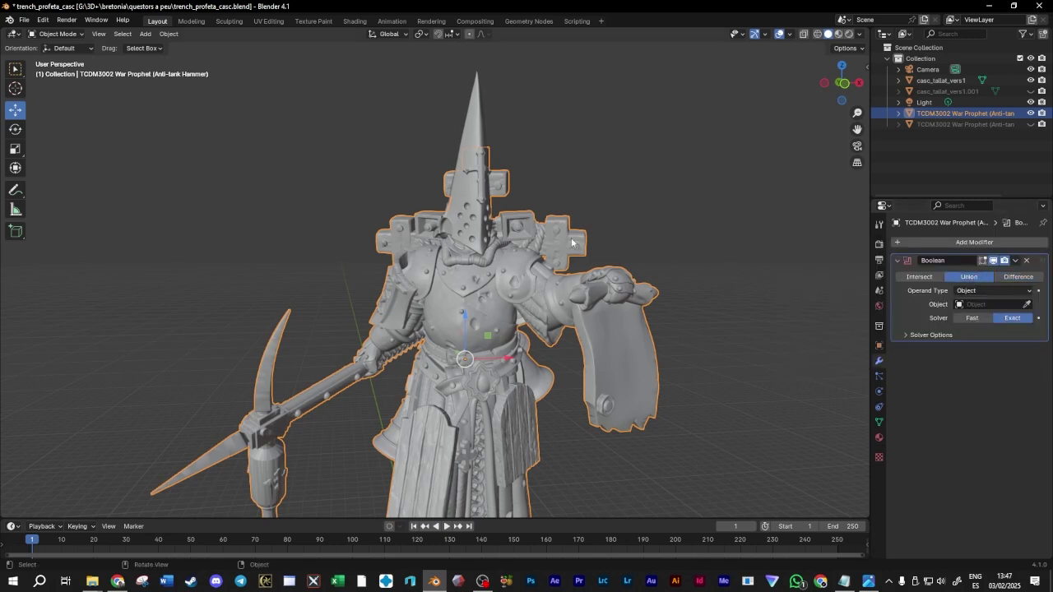
{"action": "middle_click_drag", "start_coordinate": [677, 230], "coordinate": [745, 247]}
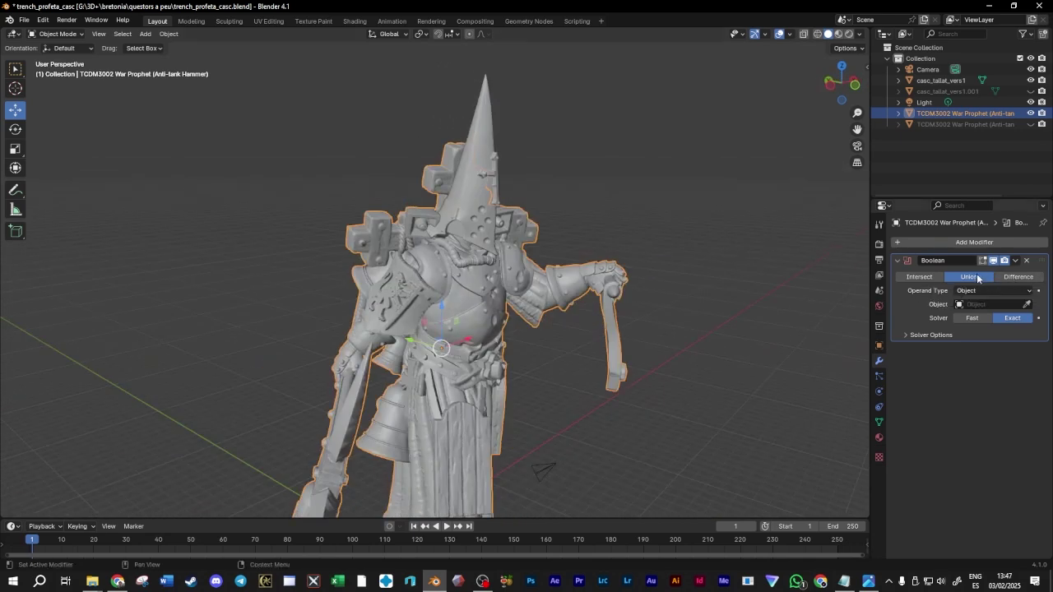
Pick the original hood casc_tallat_vers1 as the object of the War Prophet's Boolean modifier
{"action": "left_click", "coordinate": [728, 204]}
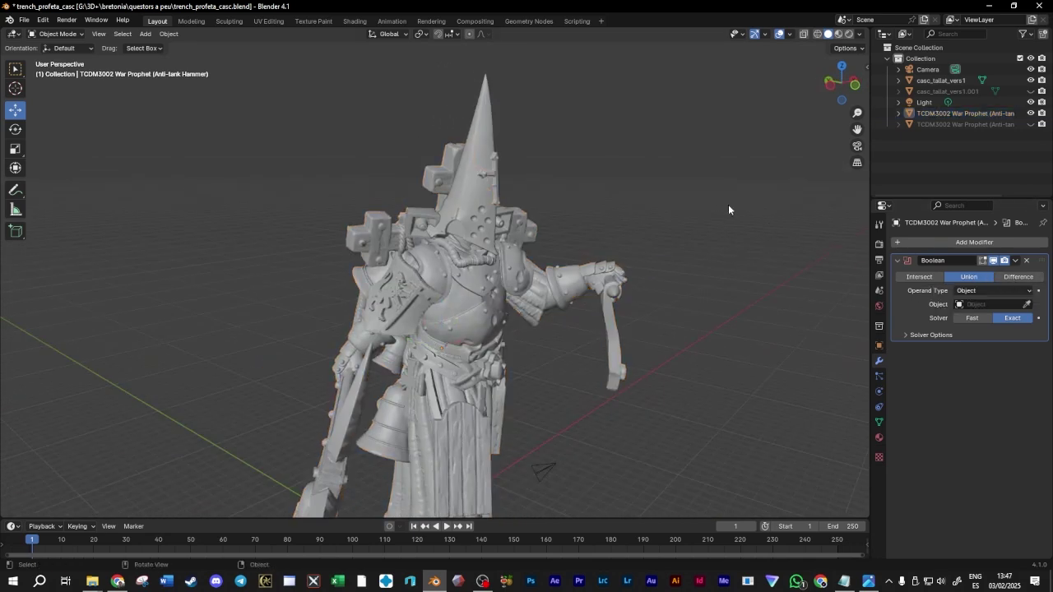
{"action": "middle_click_drag", "start_coordinate": [728, 204], "coordinate": [696, 207]}
{"action": "left_click", "coordinate": [486, 285]}
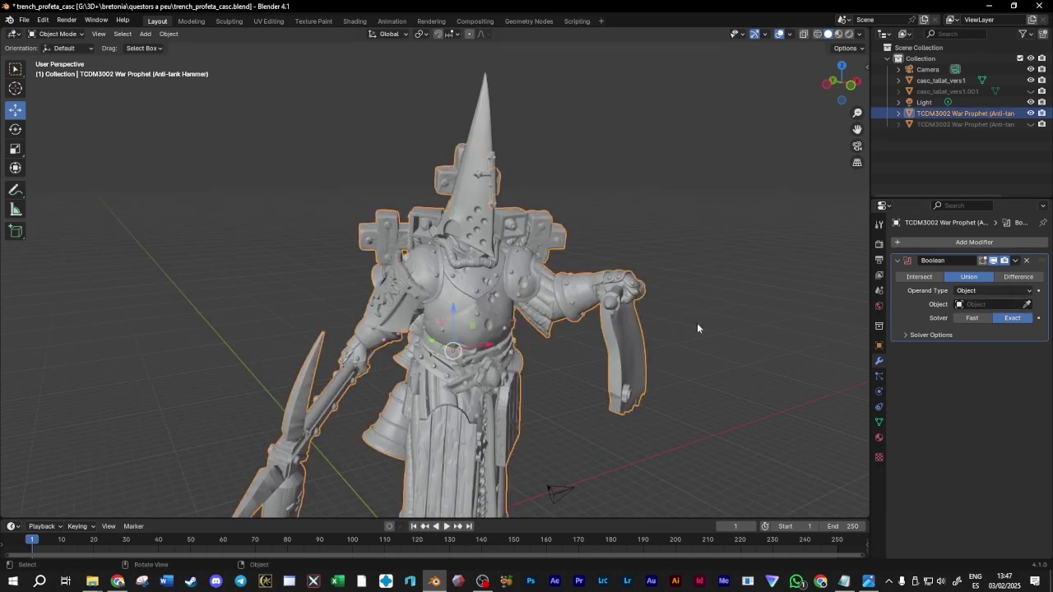
{"action": "left_click", "coordinate": [1027, 304]}
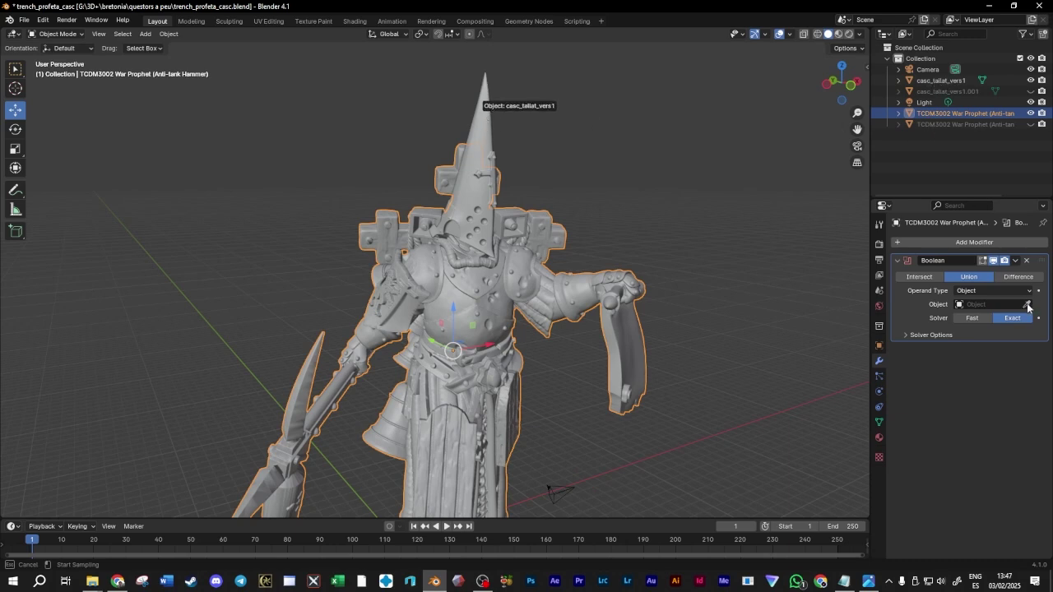
{"action": "left_click", "coordinate": [506, 319]}
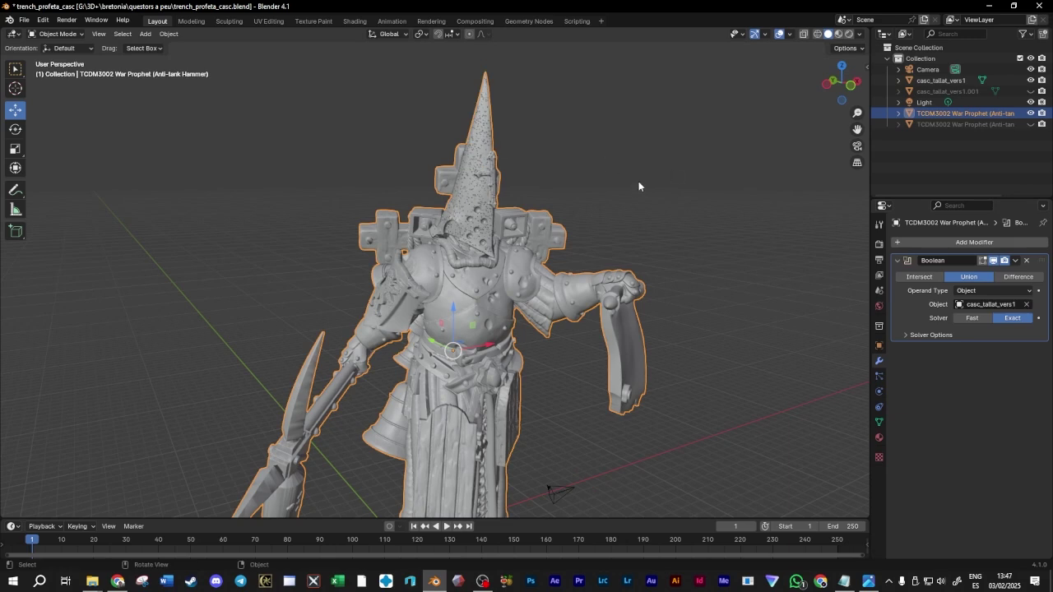
Hide the original hood casc_tallat_vers1 and examine the Boolean union around the War Prophet's head
{"action": "middle_click_drag", "start_coordinate": [637, 182], "coordinate": [566, 183]}
{"action": "middle_click_drag", "start_coordinate": [401, 191], "coordinate": [482, 170]}
{"action": "scroll", "coordinate": [477, 200], "scroll_direction": "up", "scroll_amount": 2}
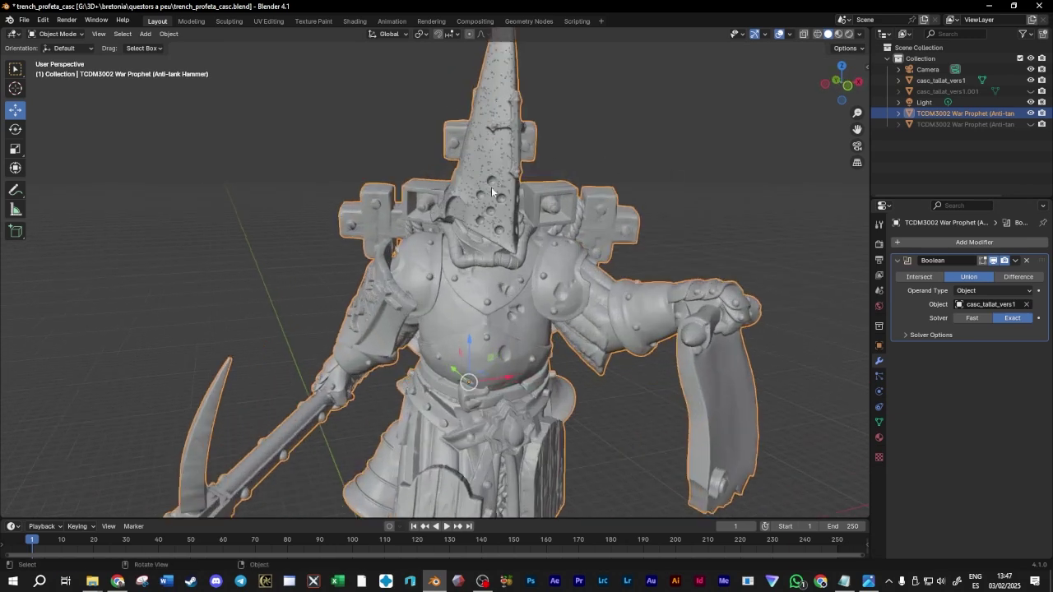
{"action": "left_click_drag", "start_coordinate": [857, 129], "coordinate": [846, 215]}
{"action": "scroll", "coordinate": [514, 220], "scroll_direction": "up", "scroll_amount": 2}
{"action": "middle_click_drag", "start_coordinate": [514, 219], "coordinate": [541, 219]}
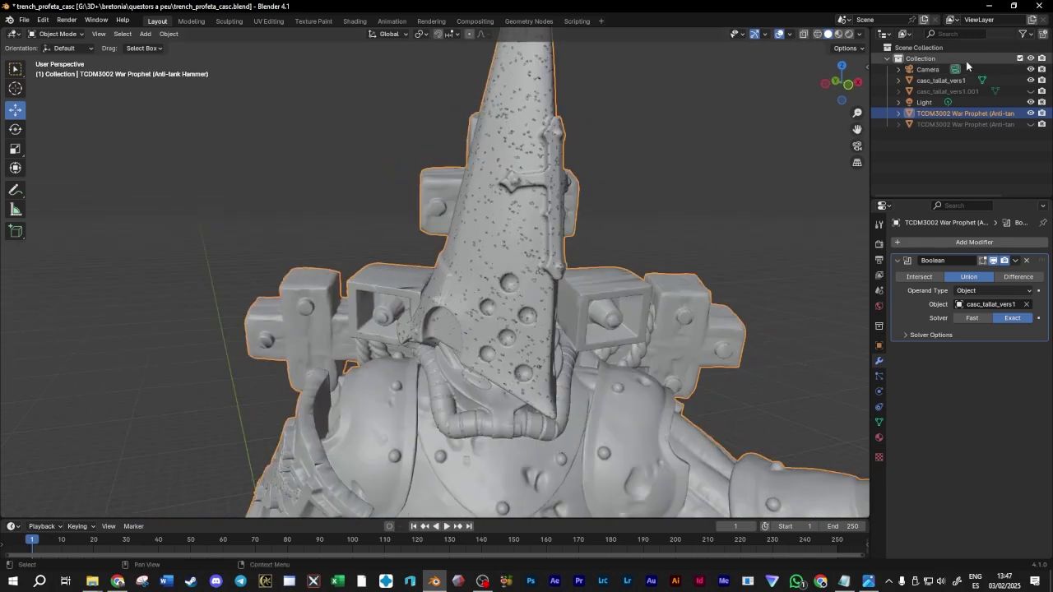
{"action": "left_click", "coordinate": [1031, 82]}
{"action": "scroll", "coordinate": [721, 217], "scroll_direction": "up", "scroll_amount": 2}
{"action": "middle_click_drag", "start_coordinate": [721, 216], "coordinate": [573, 240]}
{"action": "scroll", "coordinate": [574, 239], "scroll_direction": "up", "scroll_amount": 1}
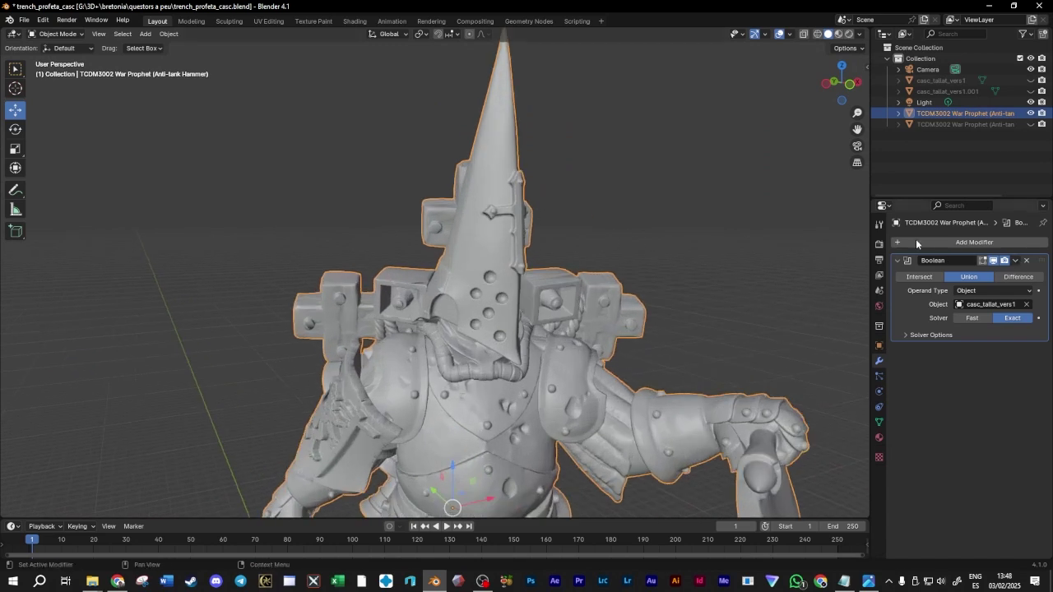
Apply the Boolean union modifier on the War Prophet and check the merged figure as one object
{"action": "left_click", "coordinate": [1016, 261]}
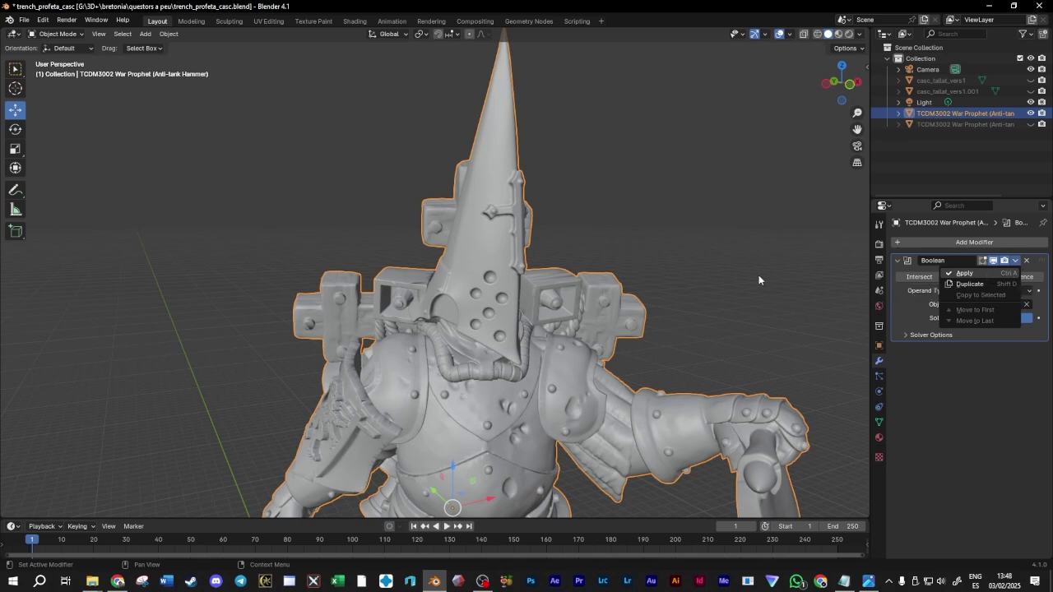
{"action": "key", "text": "ctrl+a"}
{"action": "scroll", "coordinate": [717, 255], "scroll_direction": "down", "scroll_amount": 6}
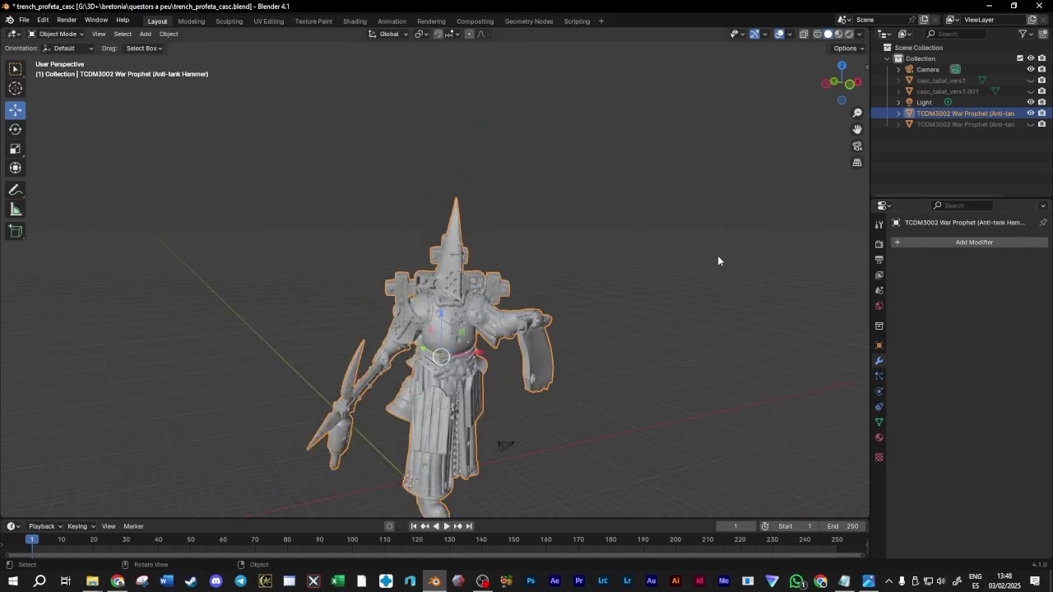
{"action": "middle_click_drag", "start_coordinate": [683, 254], "coordinate": [456, 264]}
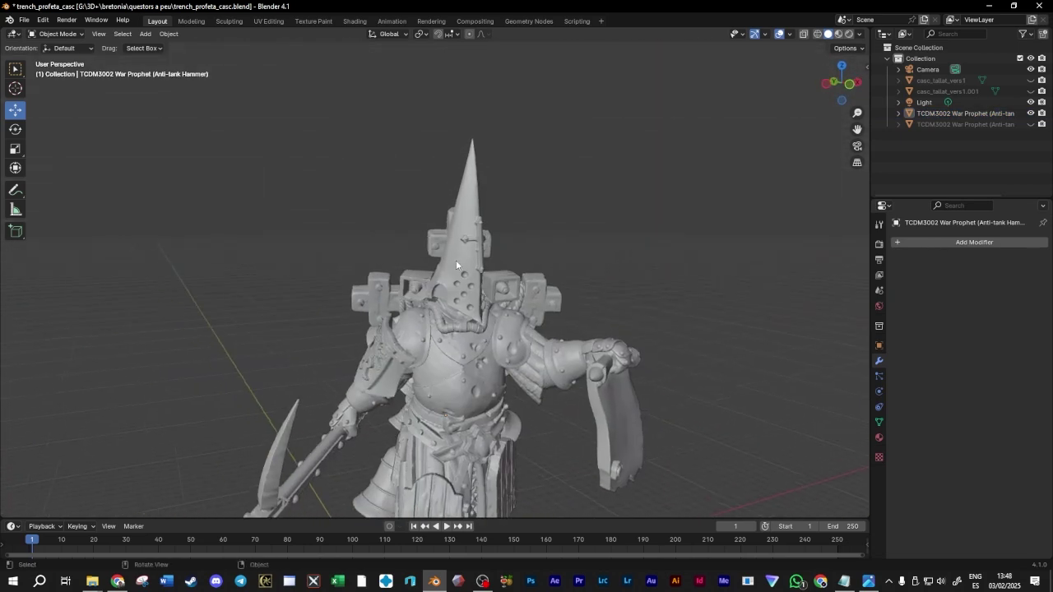
{"action": "left_click_drag", "start_coordinate": [857, 129], "coordinate": [910, 85]}
{"action": "left_click_drag", "start_coordinate": [857, 129], "coordinate": [520, 220]}
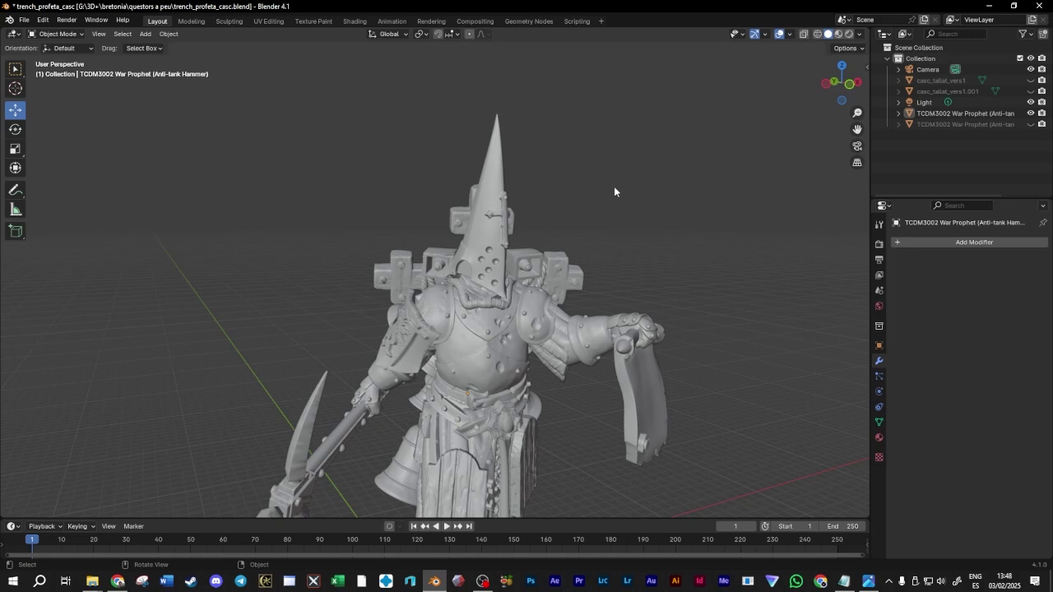
{"action": "left_click", "coordinate": [623, 290]}
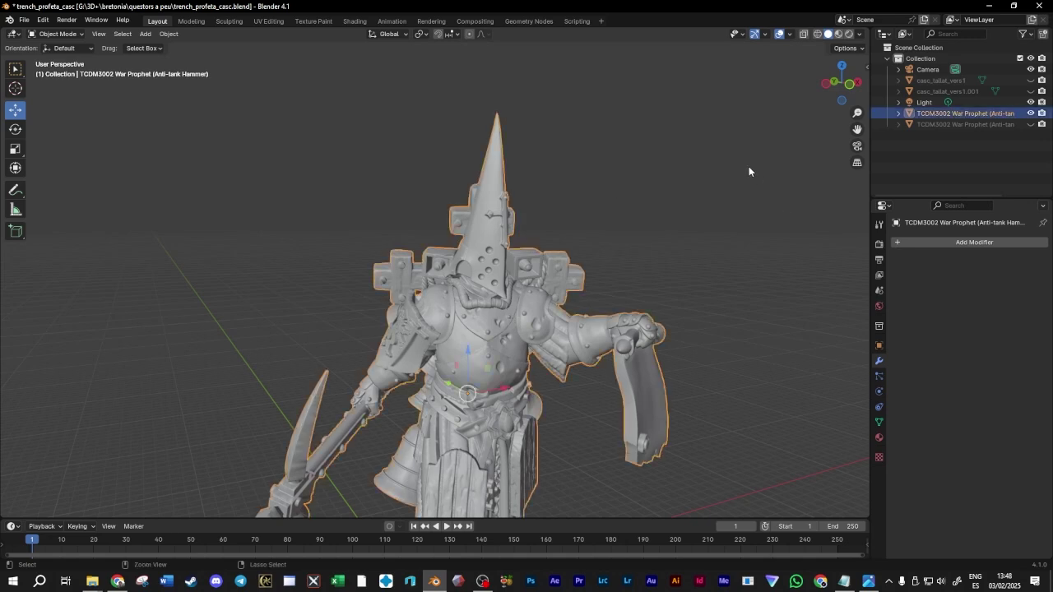
{"action": "left_click", "coordinate": [710, 190]}
Undo applying the Boolean modifier and hiding the original hood, and select the War Prophet again
{"action": "key", "text": "ctrl+z"}
{"action": "key", "text": "ctrl+z"}
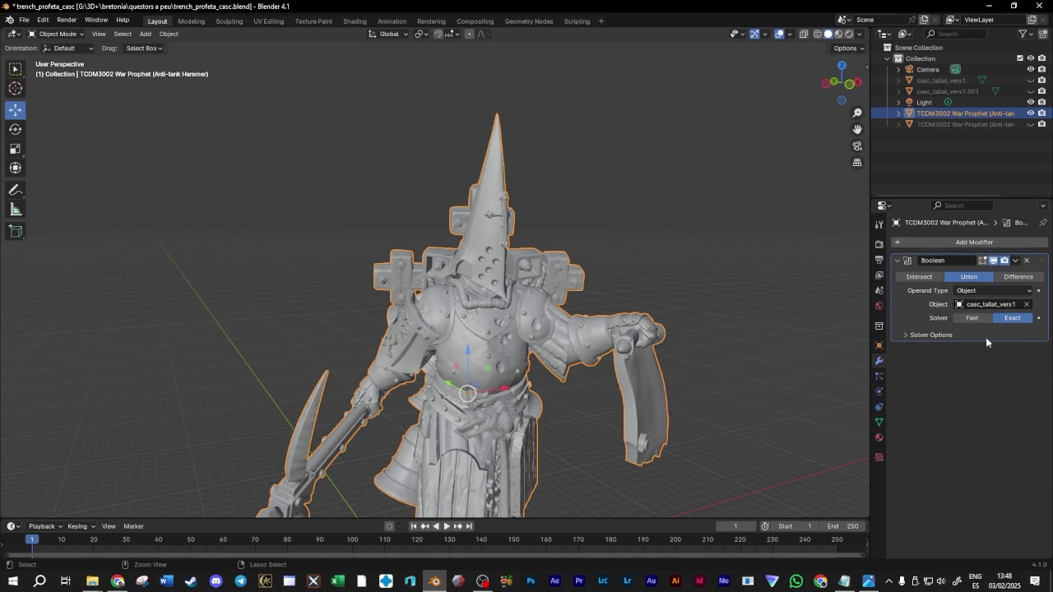
{"action": "key", "text": "ctrl+z"}
{"action": "key", "text": "ctrl+z"}
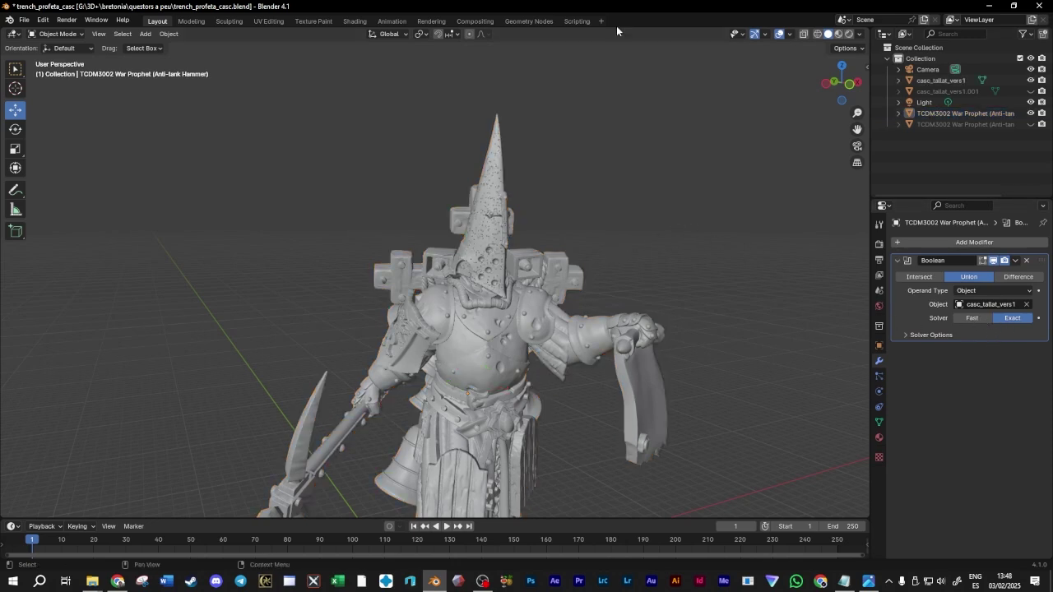
{"action": "left_click", "coordinate": [520, 330]}
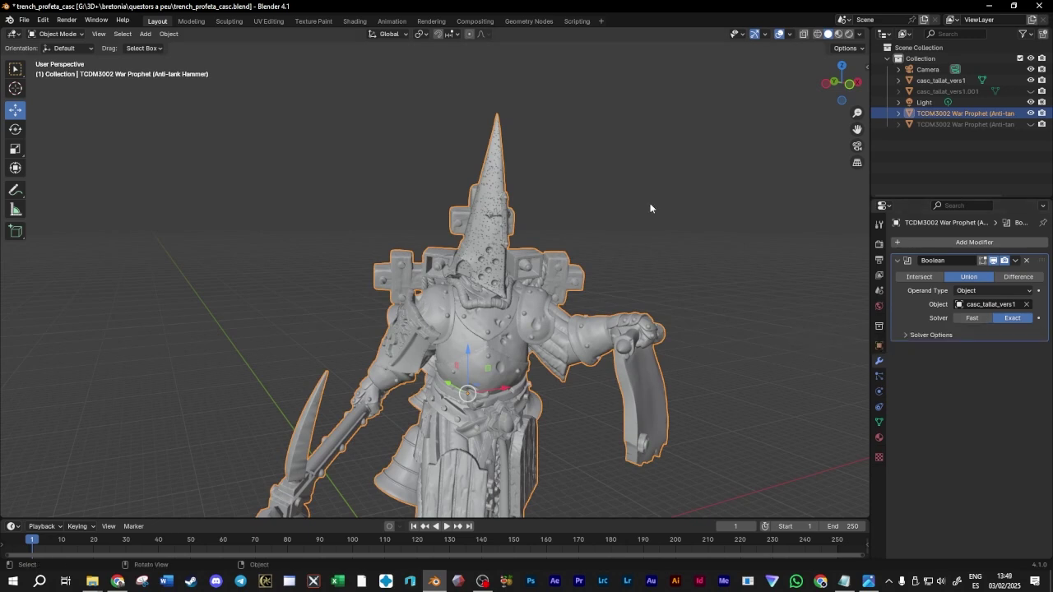
Hide the original hood casc_tallat_vers1 and set the War Prophet's Boolean union solver to Fast
{"action": "left_click", "coordinate": [1030, 80]}
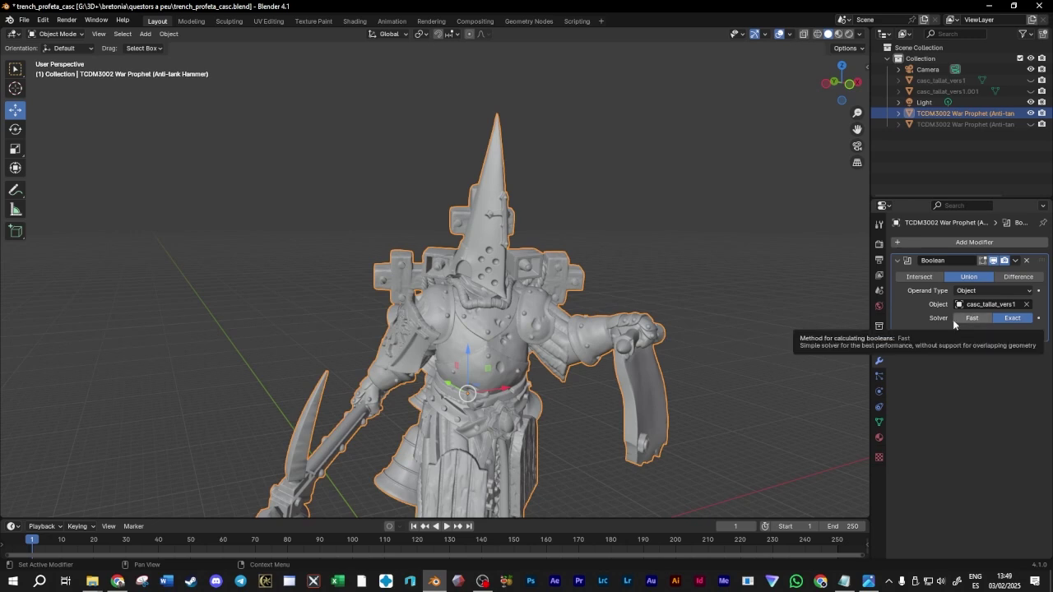
{"action": "middle_click_drag", "start_coordinate": [566, 364], "coordinate": [588, 374]}
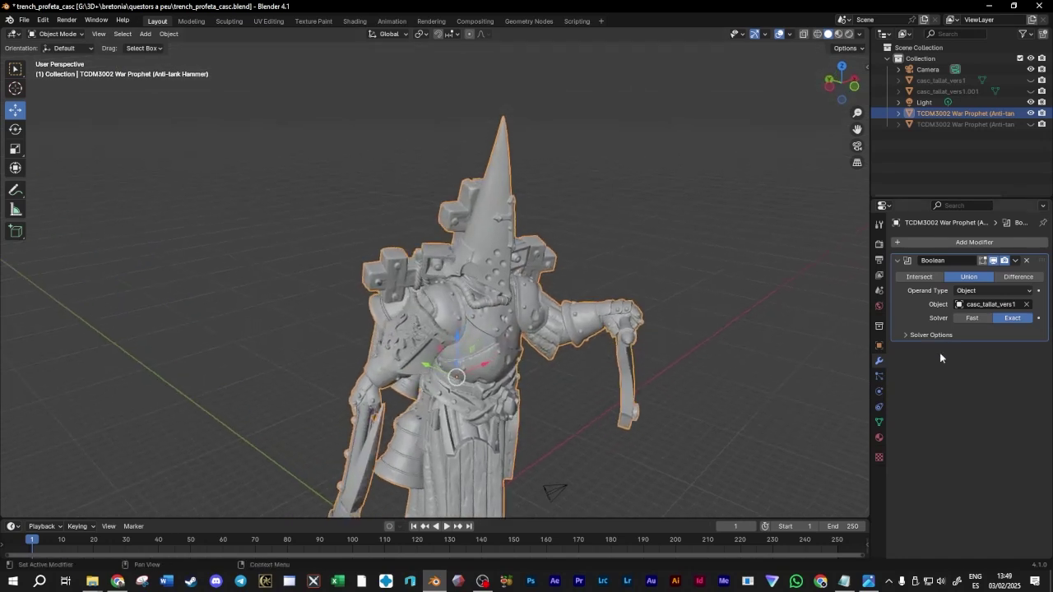
{"action": "left_click", "coordinate": [969, 319]}
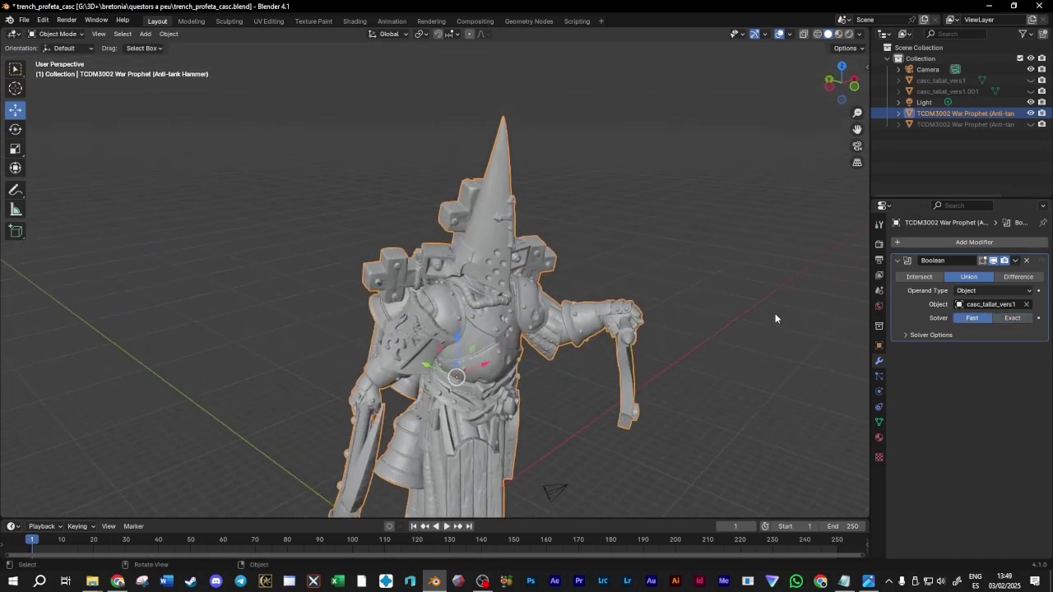
{"action": "middle_click_drag", "start_coordinate": [688, 313], "coordinate": [634, 303]}
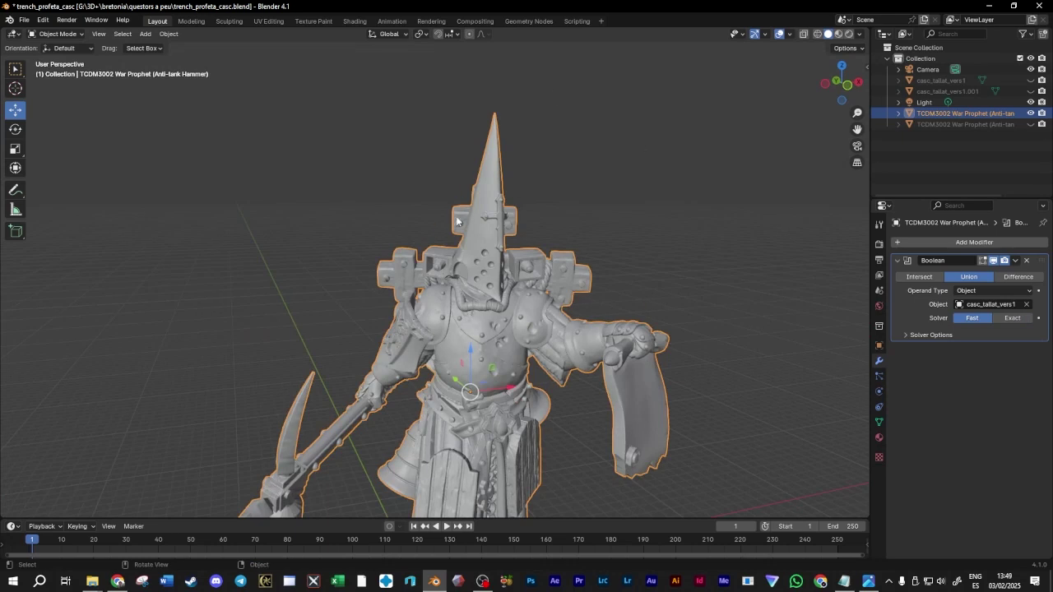
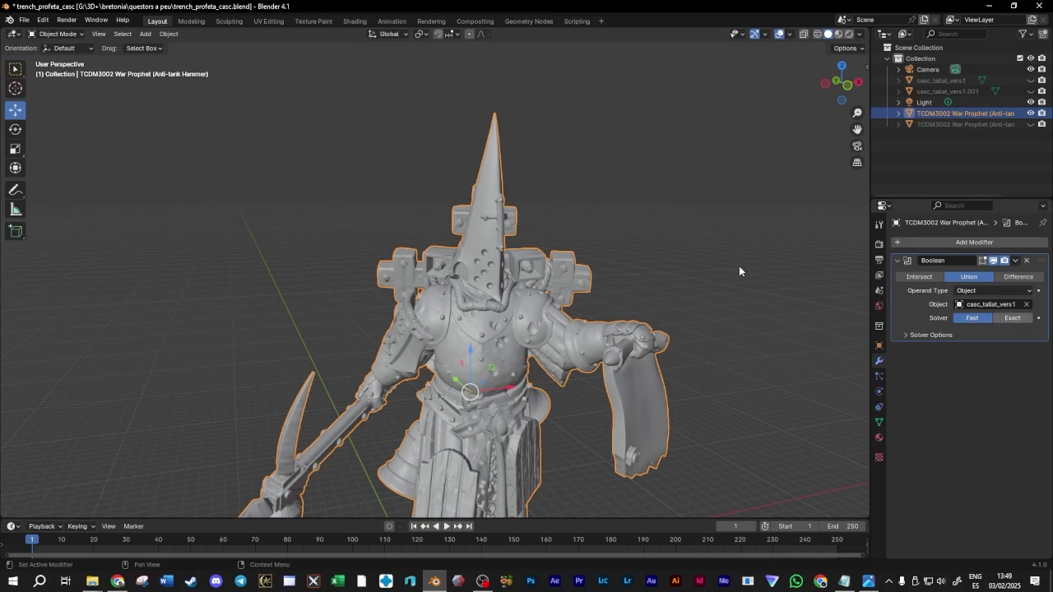
Apply the Boolean union modifier on the War Prophet and check the whole merged figure
{"action": "left_click", "coordinate": [1016, 262]}
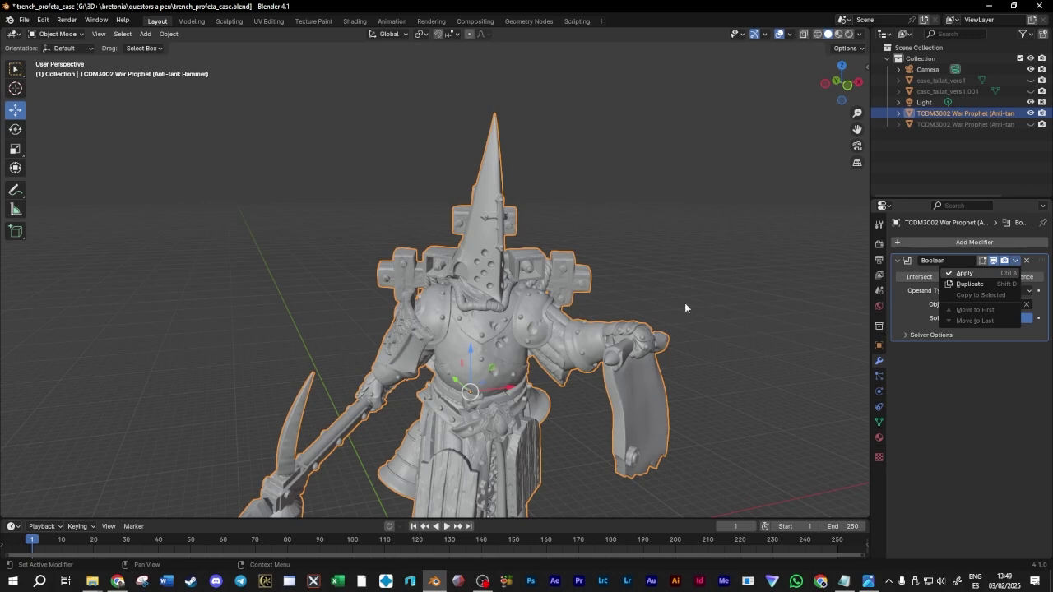
{"action": "key", "text": "Return"}
{"action": "left_click", "coordinate": [705, 275]}
{"action": "middle_click_drag", "start_coordinate": [714, 228], "coordinate": [790, 149]}
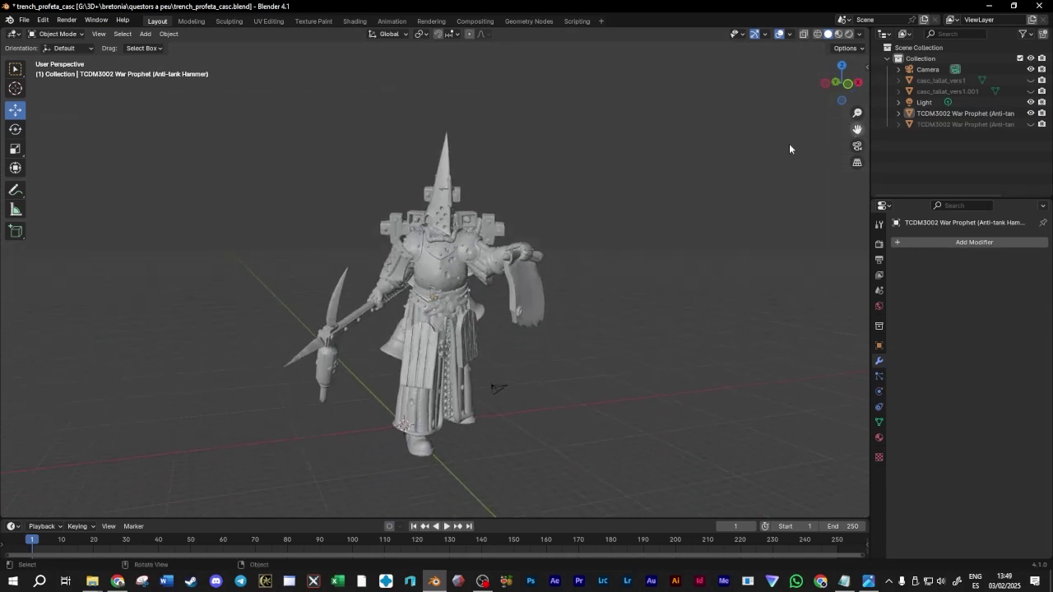
{"action": "left_click", "coordinate": [437, 235]}
{"action": "left_click", "coordinate": [25, 24]}
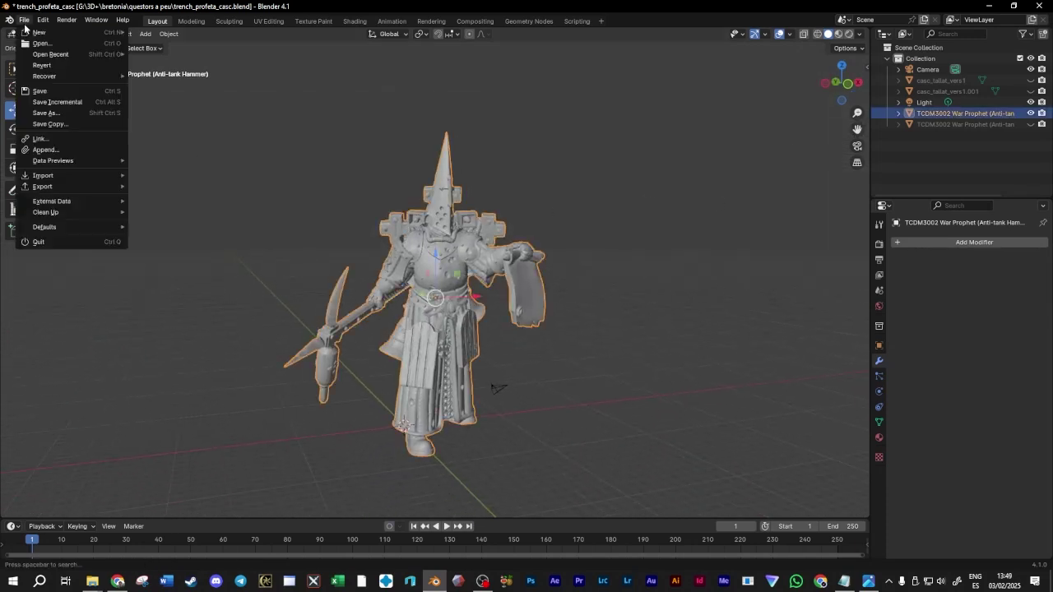
{"action": "mouse_move", "coordinate": [49, 187]}
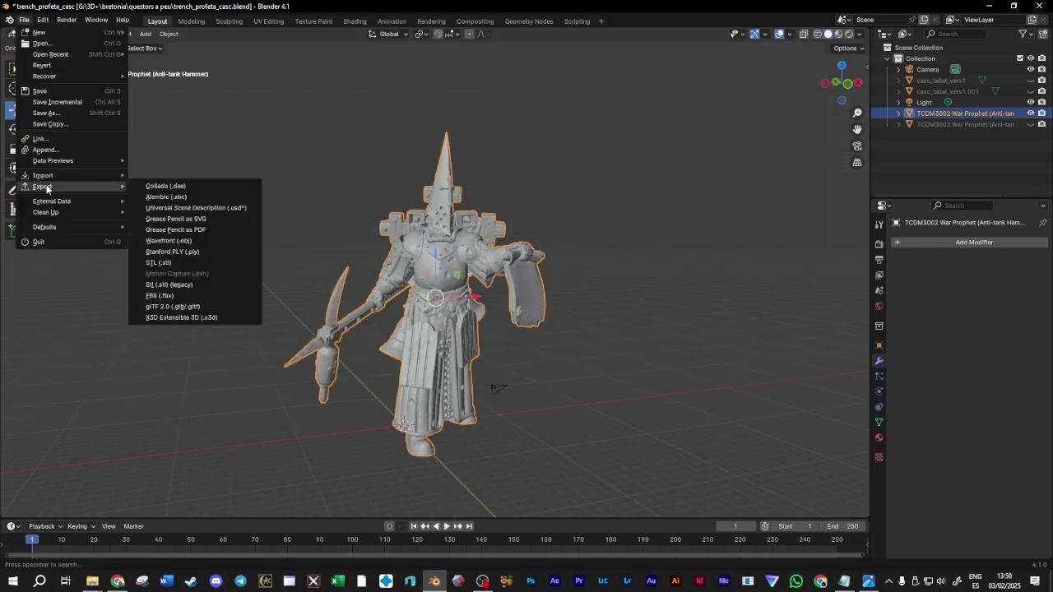
{"action": "left_click", "coordinate": [180, 262]}
{"action": "left_click", "coordinate": [576, 110]}
Start an STL export of the selected War Prophet and choose the G:\3D+\trench pilgrims folder as its destination
{"action": "left_click", "coordinate": [452, 250]}
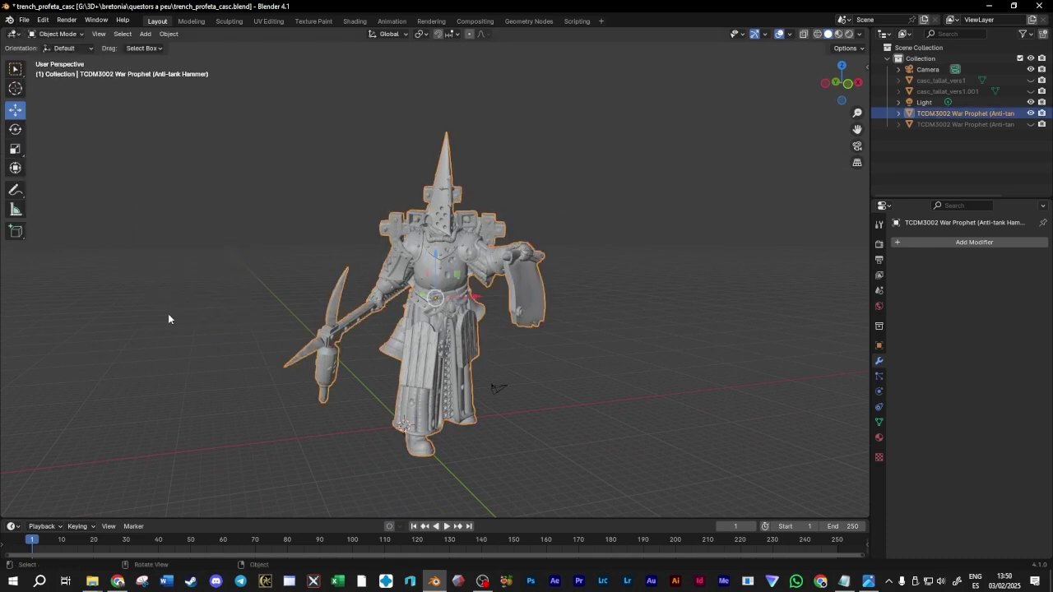
{"action": "left_click", "coordinate": [25, 20]}
{"action": "mouse_move", "coordinate": [43, 186]}
{"action": "left_click", "coordinate": [168, 259]}
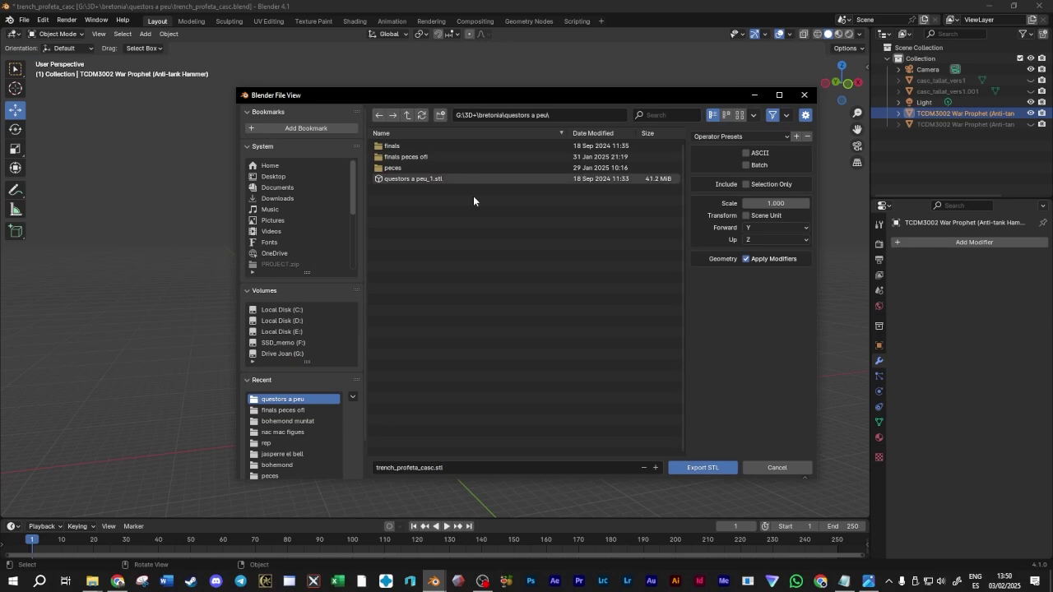
{"action": "left_click", "coordinate": [407, 114]}
{"action": "left_click", "coordinate": [407, 114]}
{"action": "scroll", "coordinate": [416, 236], "scroll_direction": "down", "scroll_amount": 5}
{"action": "scroll", "coordinate": [438, 239], "scroll_direction": "down", "scroll_amount": 12}
{"action": "key", "text": "t"}
{"action": "scroll", "coordinate": [422, 264], "scroll_direction": "down", "scroll_amount": 10}
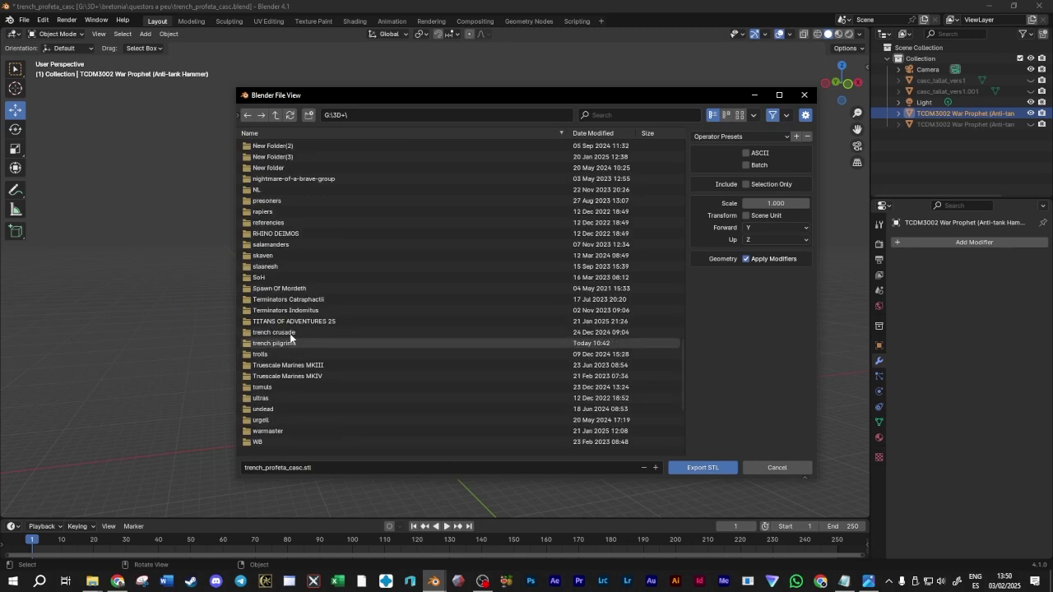
{"action": "left_click", "coordinate": [278, 344]}
{"action": "double_click", "coordinate": [277, 344]}
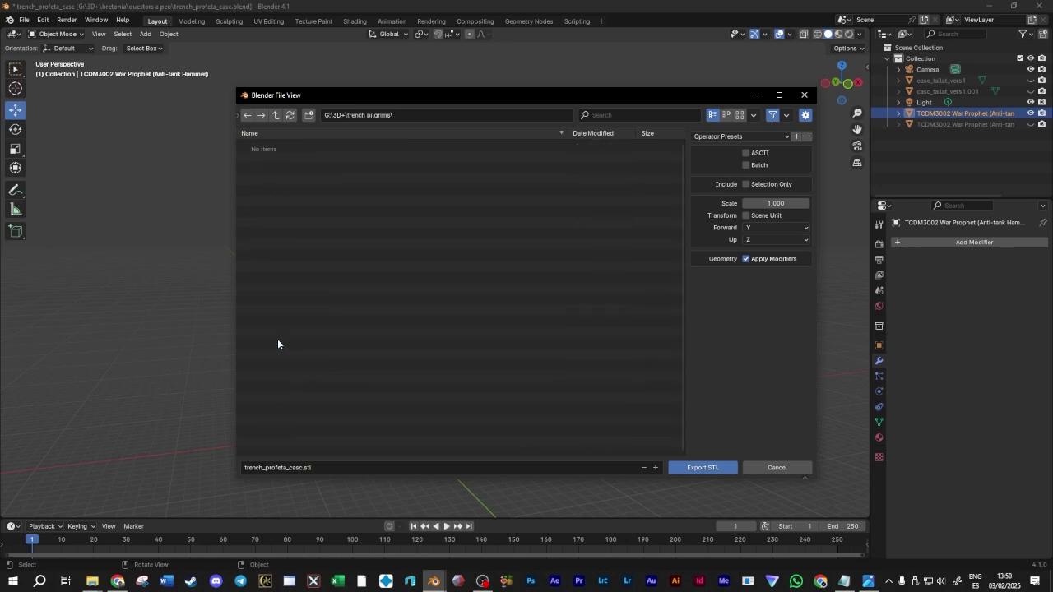
Export only the selected figure as trench_profeta_casc.stl and deselect it in the scene
{"action": "left_click", "coordinate": [303, 468]}
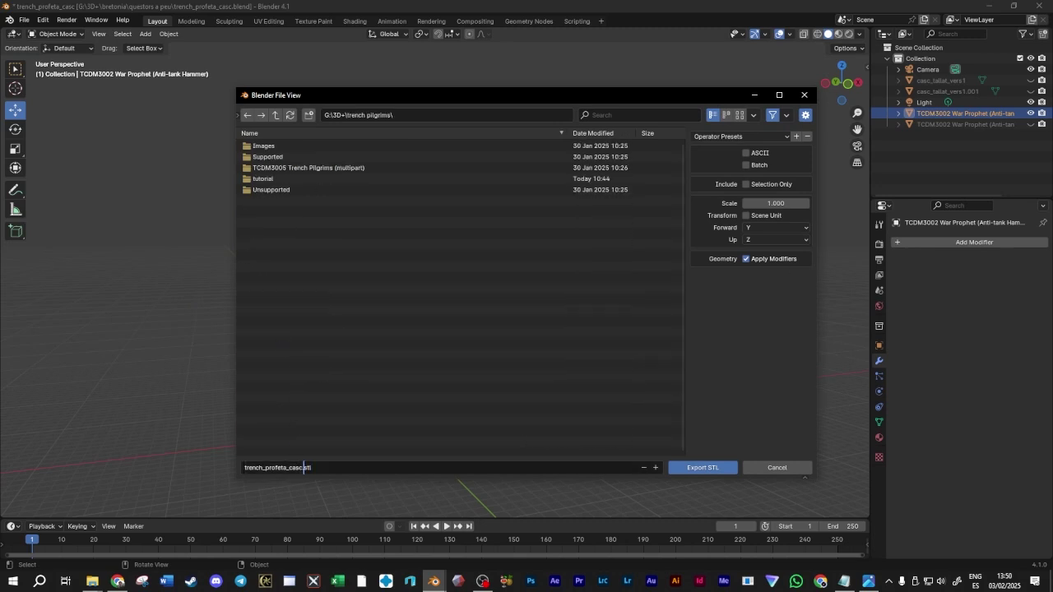
{"action": "left_click", "coordinate": [745, 185]}
{"action": "left_click", "coordinate": [701, 467]}
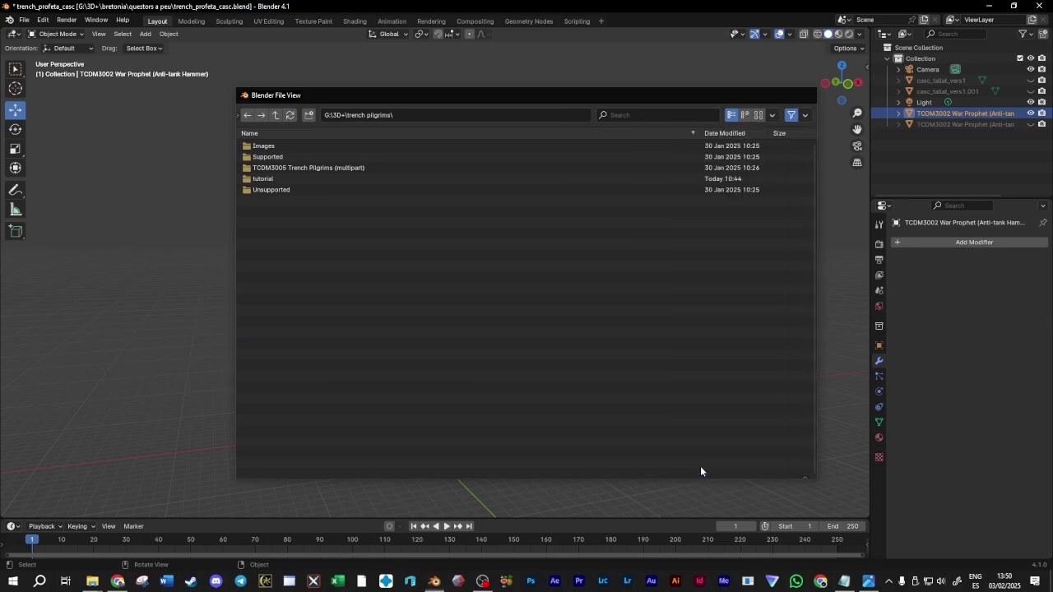
{"action": "left_click", "coordinate": [658, 203]}
{"action": "middle_click_drag", "start_coordinate": [657, 203], "coordinate": [554, 385]}
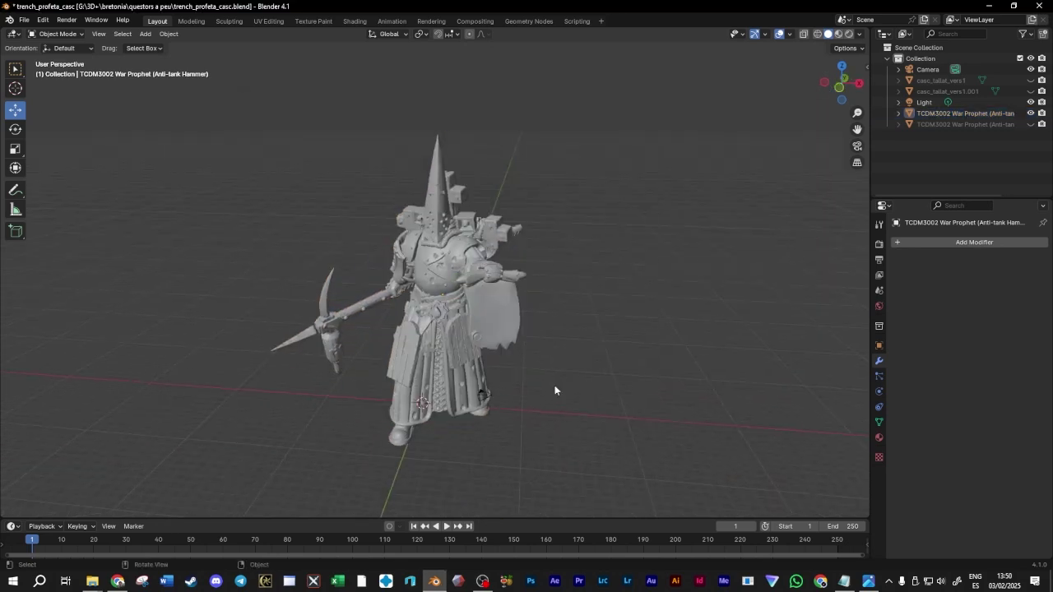
{"action": "left_click_drag", "start_coordinate": [857, 130], "coordinate": [876, 96]}
{"action": "mouse_move", "coordinate": [343, 360]}
{"action": "middle_mouse_down"}
{"action": "mouse_move", "coordinate": [366, 365]}
{"action": "mouse_move", "coordinate": [362, 354]}
{"action": "mouse_move", "coordinate": [358, 363]}
{"action": "middle_mouse_up"}
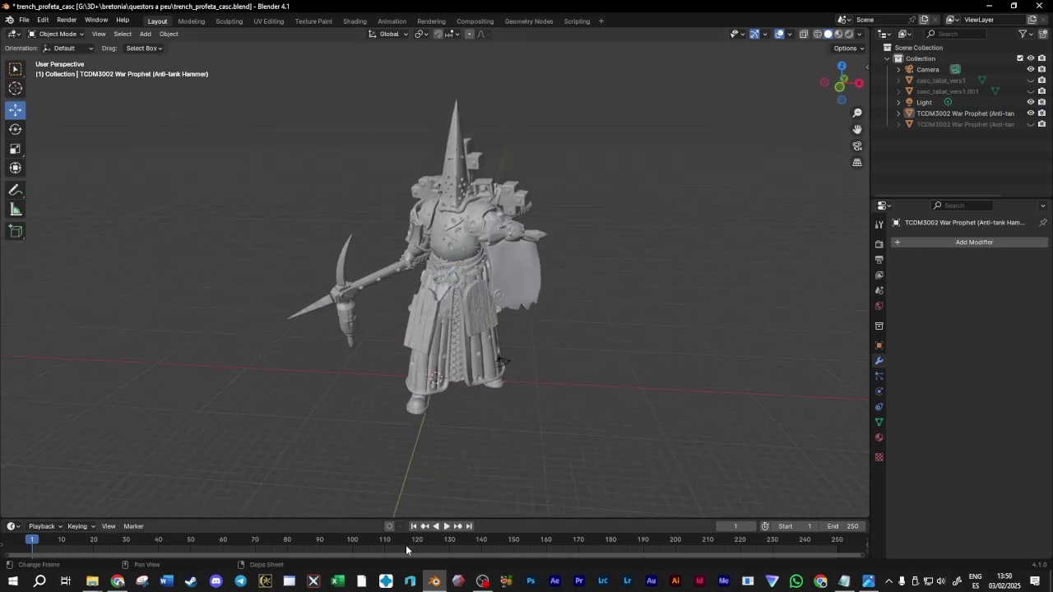
Switch to 3D Builder and start a new empty scene
{"action": "left_click", "coordinate": [412, 586]}
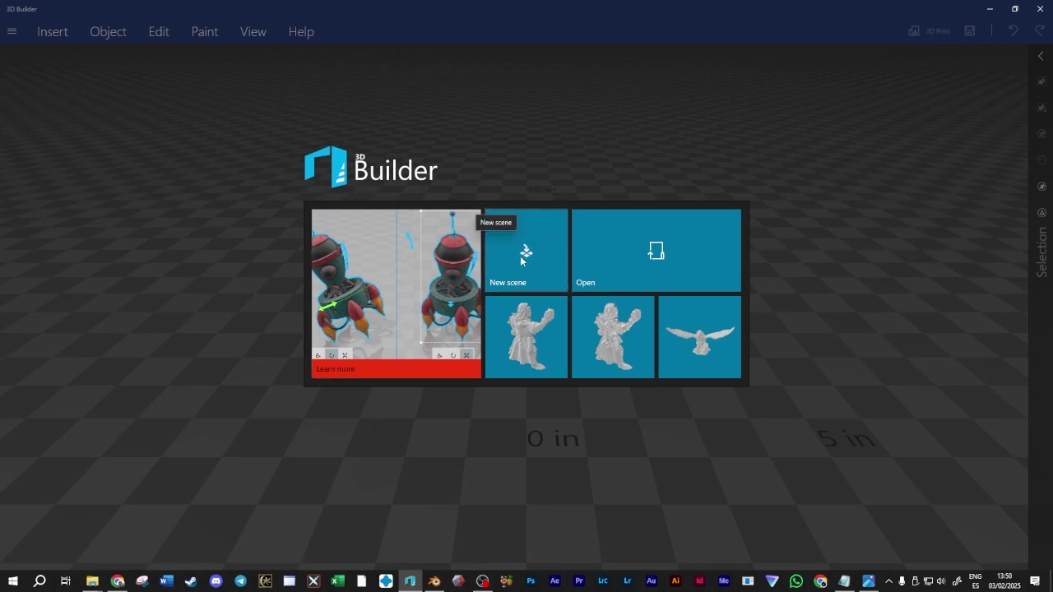
{"action": "mouse_move", "coordinate": [435, 582]}
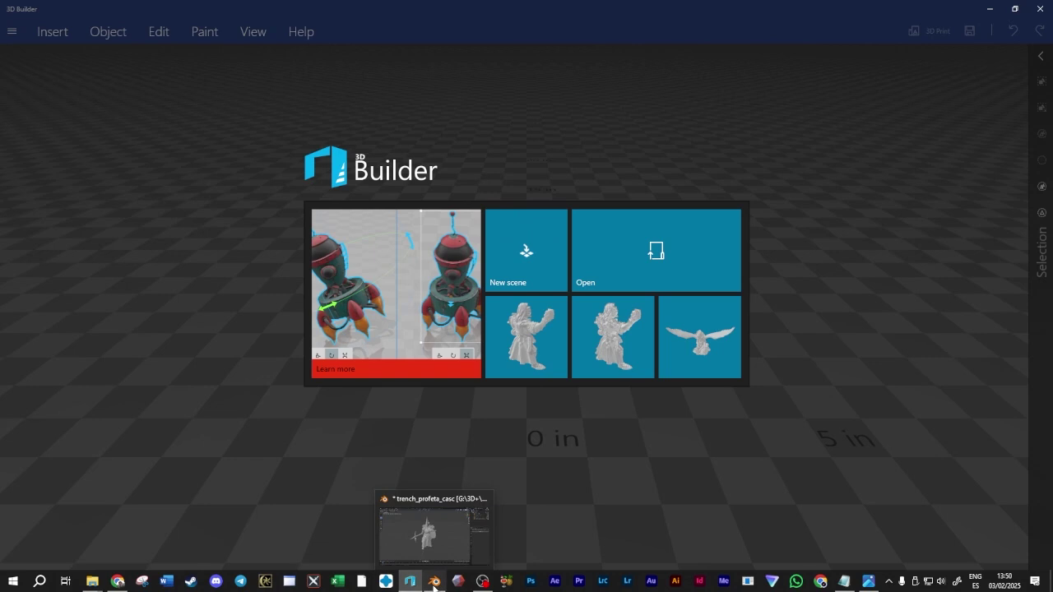
{"action": "left_click", "coordinate": [527, 255]}
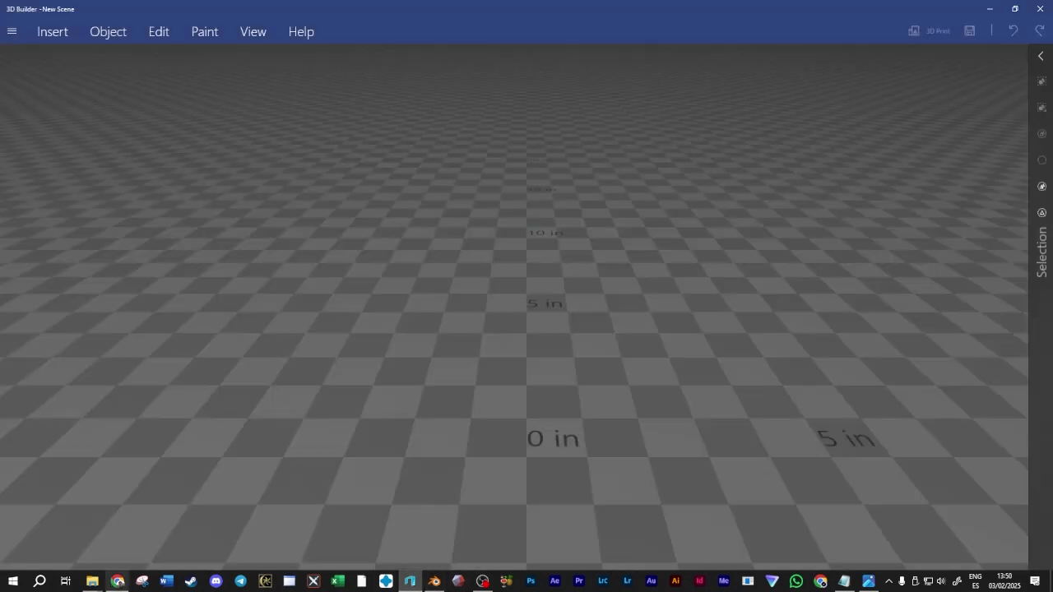
Import trench_profeta_casc from the trench pilgrims folder into the 3D Builder scene, using millimetres as the file's units
{"action": "mouse_move", "coordinate": [92, 581]}
{"action": "left_click", "coordinate": [123, 527]}
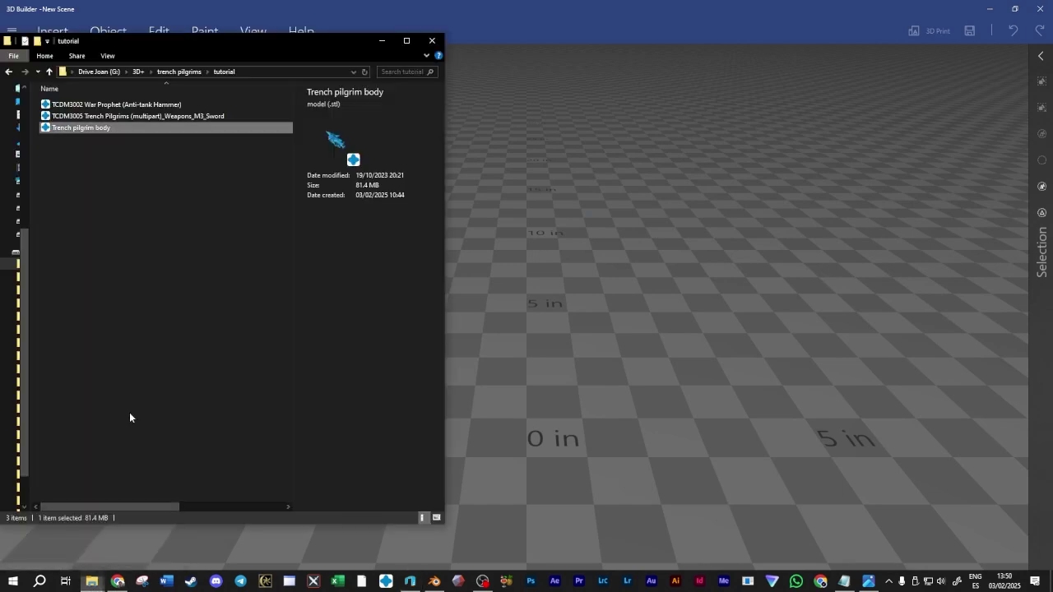
{"action": "left_click", "coordinate": [187, 72]}
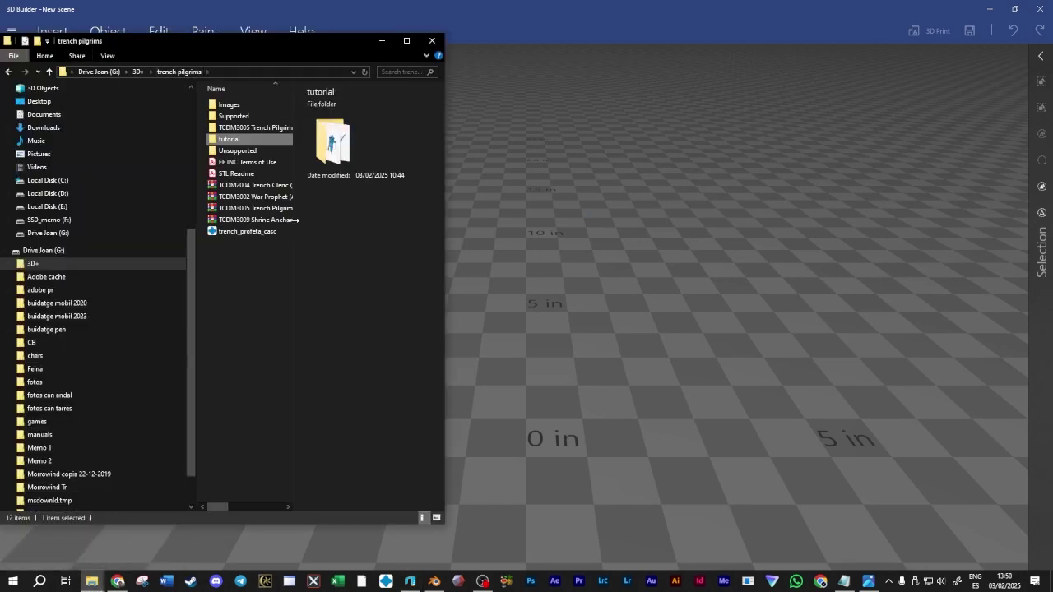
{"action": "left_click_drag", "start_coordinate": [294, 220], "coordinate": [364, 218]}
{"action": "left_click_drag", "start_coordinate": [196, 206], "coordinate": [539, 281]}
{"action": "left_click", "coordinate": [66, 232]}
{"action": "left_click", "coordinate": [543, 293]}
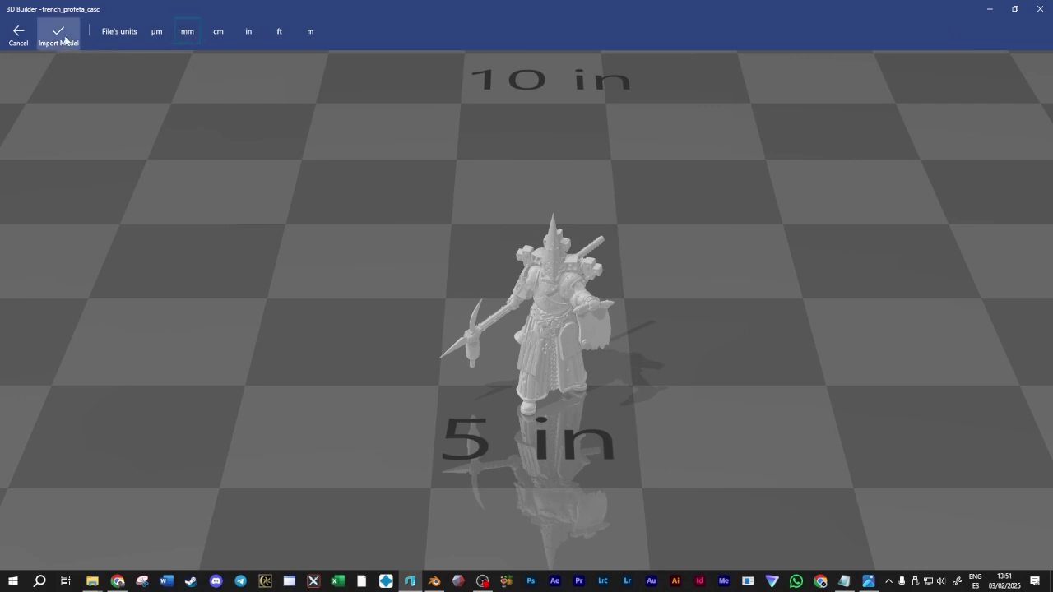
{"action": "left_click", "coordinate": [58, 37]}
Inspect the imported figure and run the automatic repair on its invalidly defined mesh
{"action": "left_click_drag", "start_coordinate": [787, 417], "coordinate": [735, 449]}
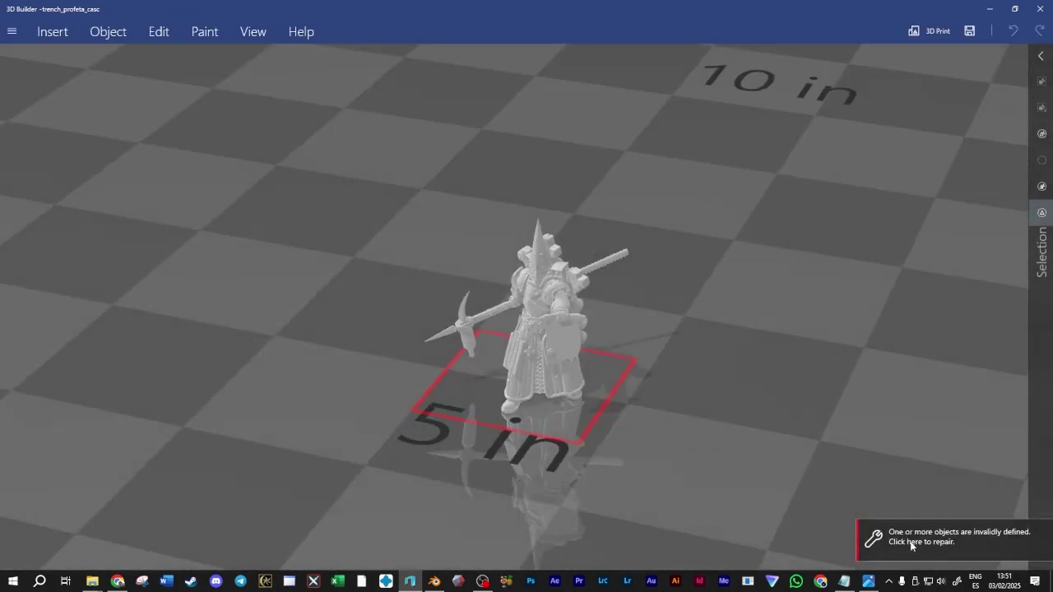
{"action": "left_click_drag", "start_coordinate": [824, 403], "coordinate": [846, 283]}
{"action": "scroll", "coordinate": [809, 316], "scroll_direction": "up", "scroll_amount": 3}
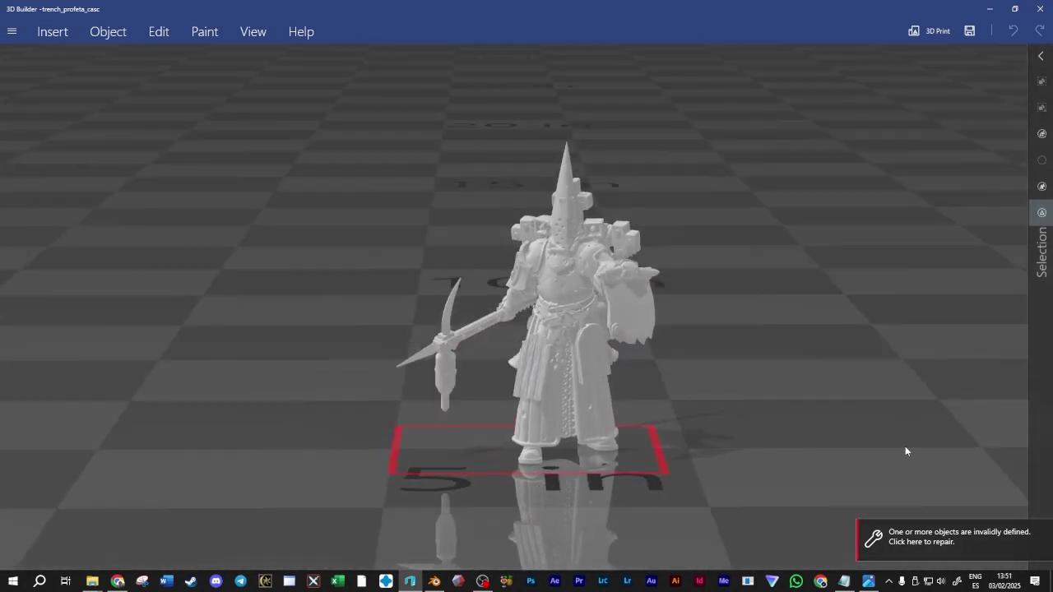
{"action": "left_click", "coordinate": [908, 542]}
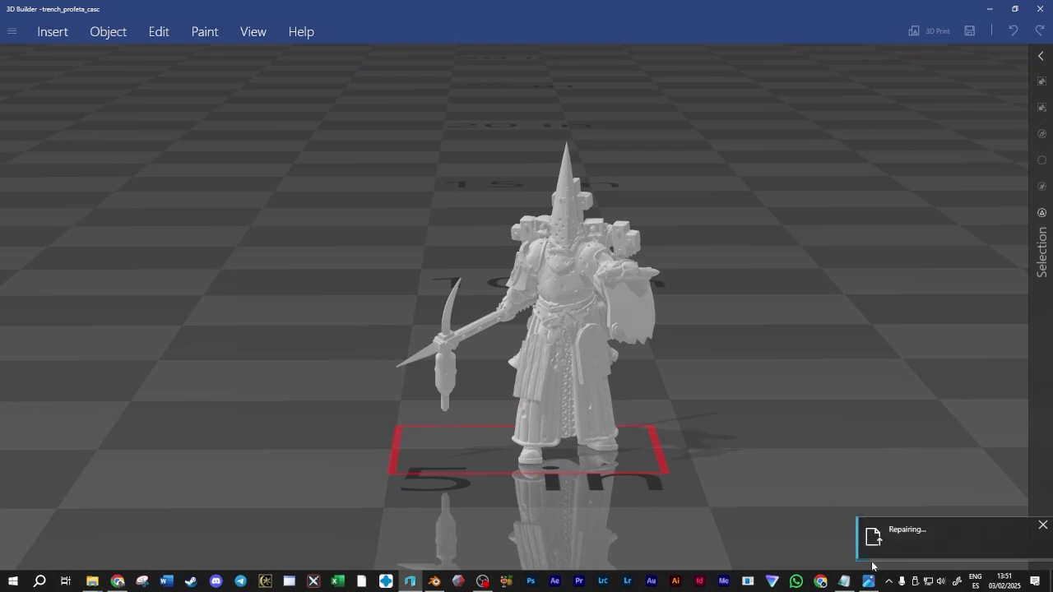
{"action": "left_click_drag", "start_coordinate": [884, 381], "coordinate": [790, 348]}
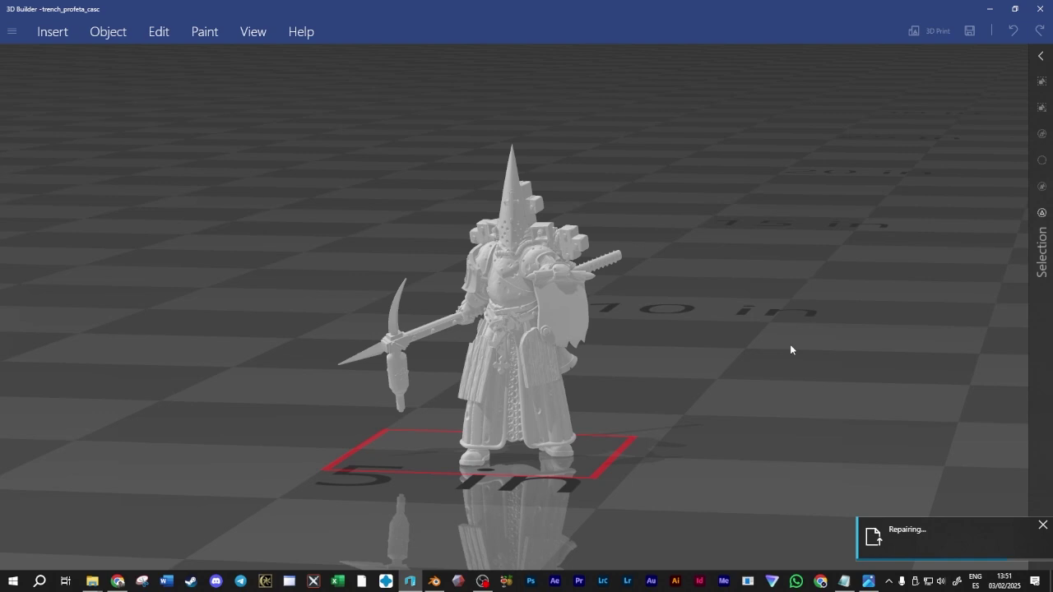
{"action": "left_click", "coordinate": [484, 580]}
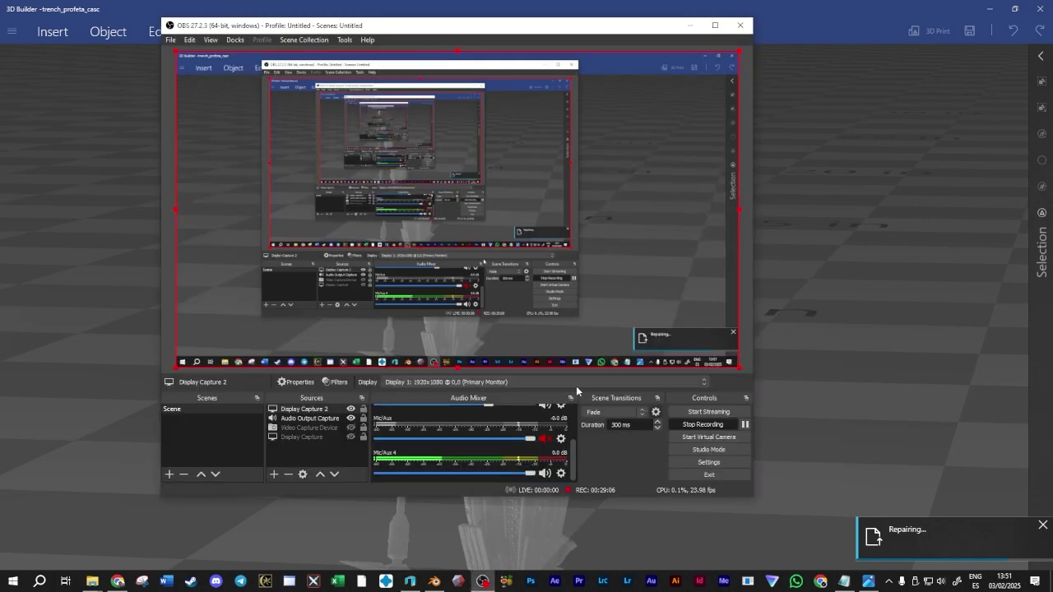
{"action": "left_click", "coordinate": [745, 424]}
{"action": "left_click", "coordinate": [855, 351]}
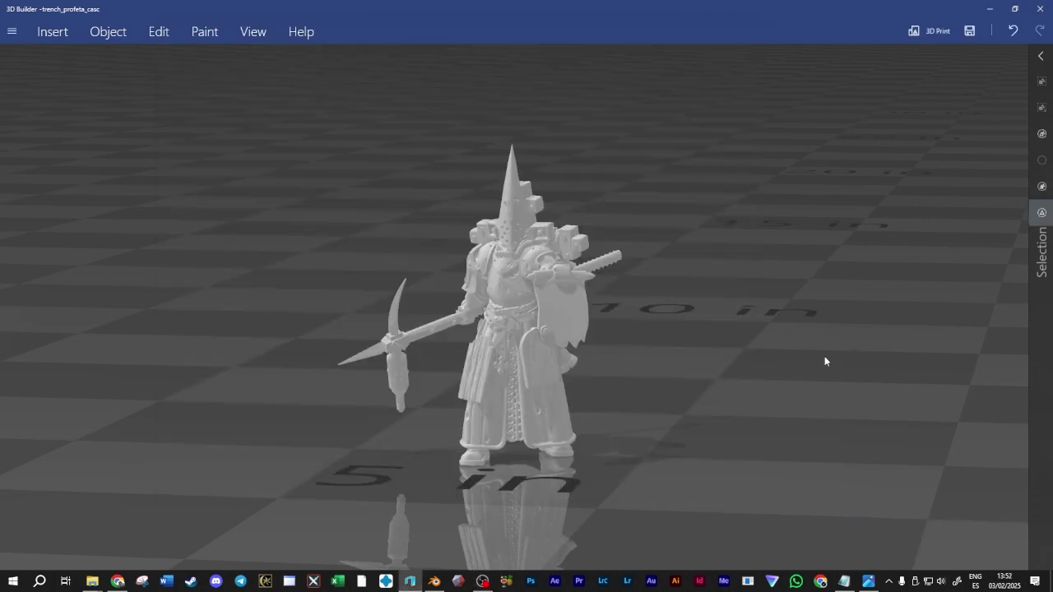
Select the repaired War Prophet and examine it from another angle
{"action": "left_click_drag", "start_coordinate": [369, 294], "coordinate": [320, 306]}
{"action": "left_click", "coordinate": [454, 304]}
{"action": "left_click_drag", "start_coordinate": [710, 313], "coordinate": [692, 223]}
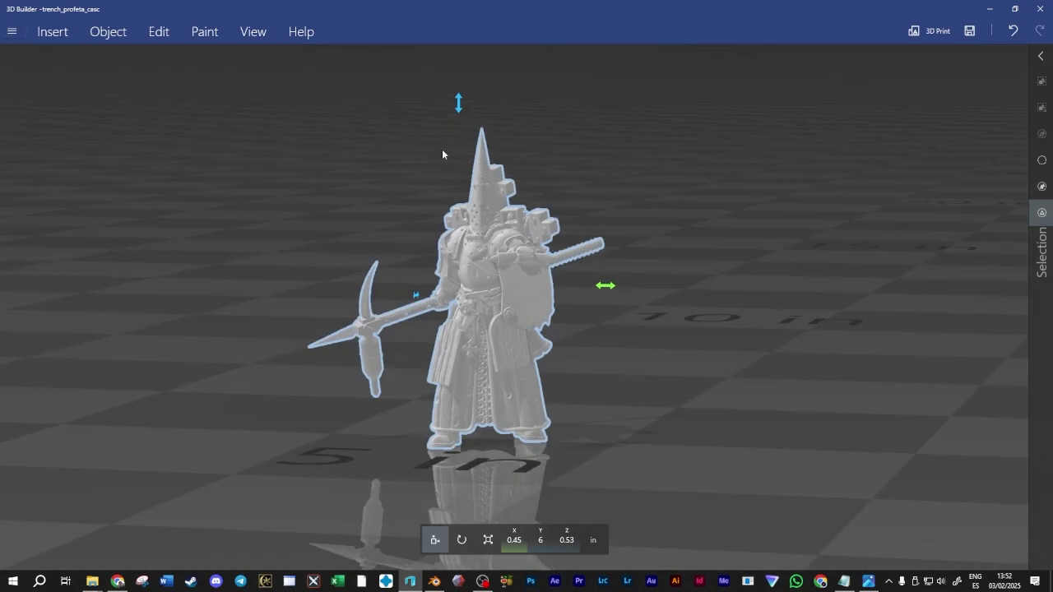
Start saving the repaired figure under a new name, choosing the trench pilgrims folder on the 3D+ drive folder as the destination
{"action": "left_click", "coordinate": [5, 28]}
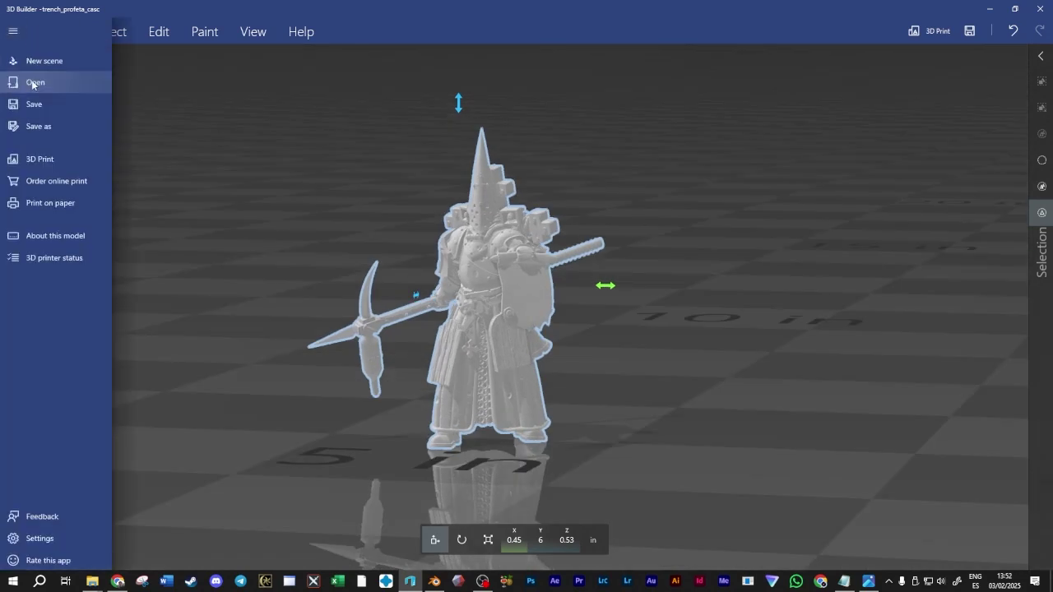
{"action": "left_click", "coordinate": [38, 124]}
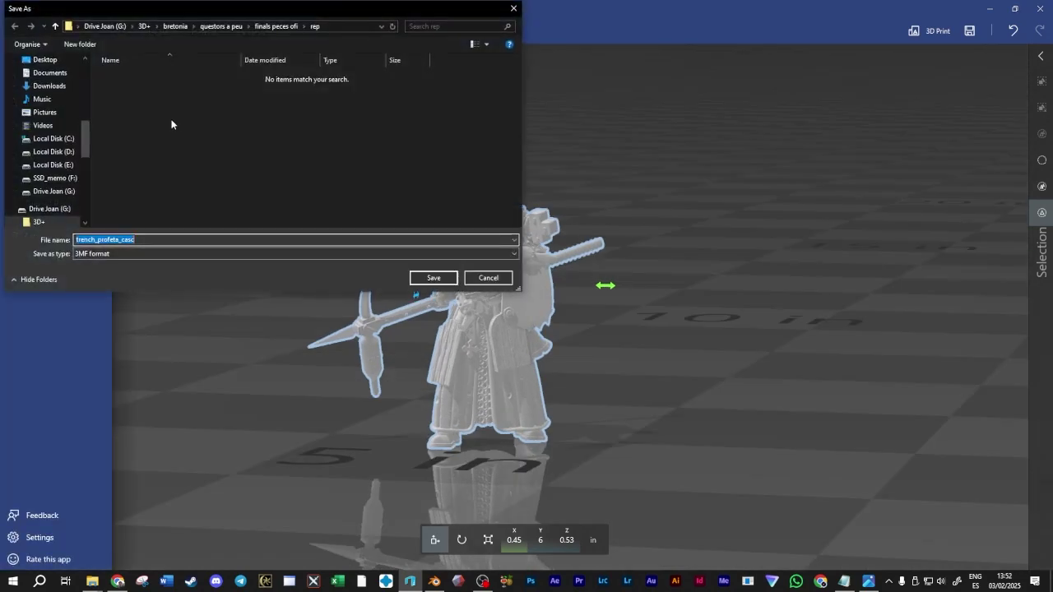
{"action": "left_click", "coordinate": [173, 26]}
{"action": "left_click", "coordinate": [145, 27]}
{"action": "scroll", "coordinate": [155, 167], "scroll_direction": "down", "scroll_amount": 10}
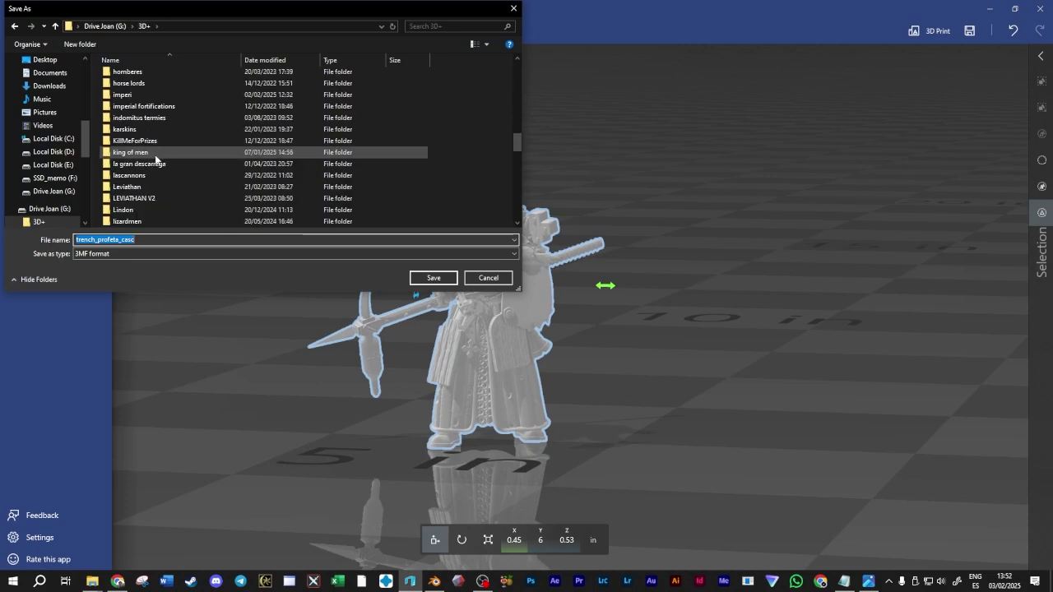
{"action": "scroll", "coordinate": [155, 159], "scroll_direction": "down", "scroll_amount": 12}
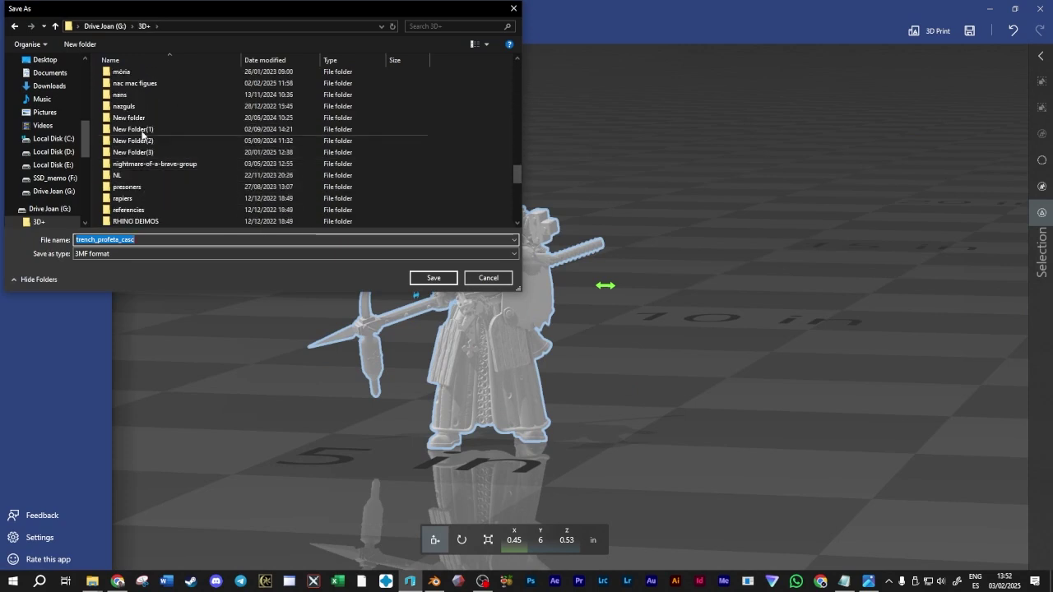
{"action": "scroll", "coordinate": [137, 152], "scroll_direction": "up", "scroll_amount": 1}
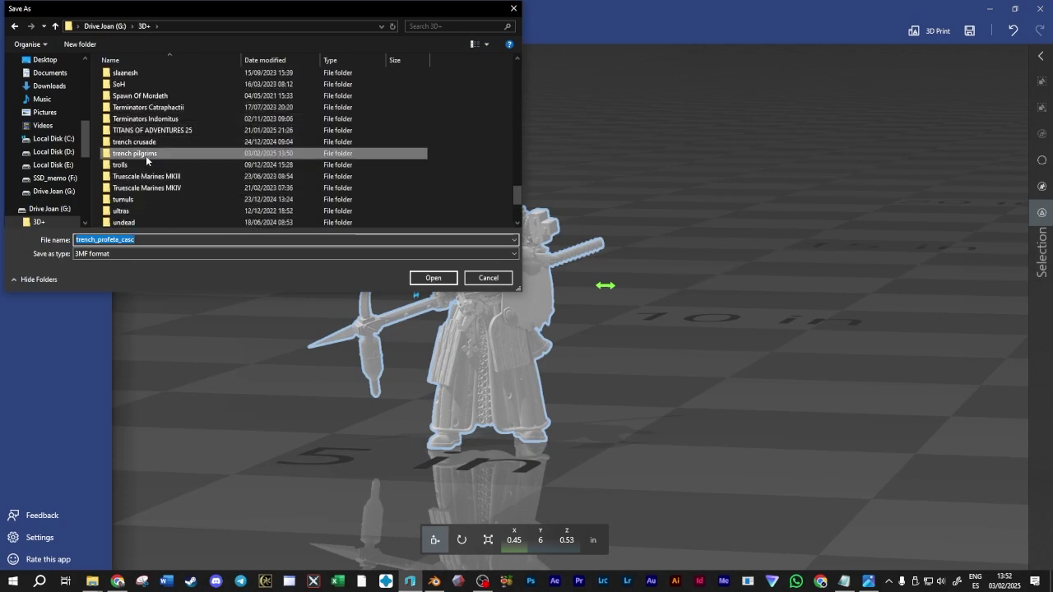
{"action": "double_click", "coordinate": [145, 154]}
Save the repaired figure in STL format under the name trench_profeta_casc_rep
{"action": "left_click", "coordinate": [115, 254]}
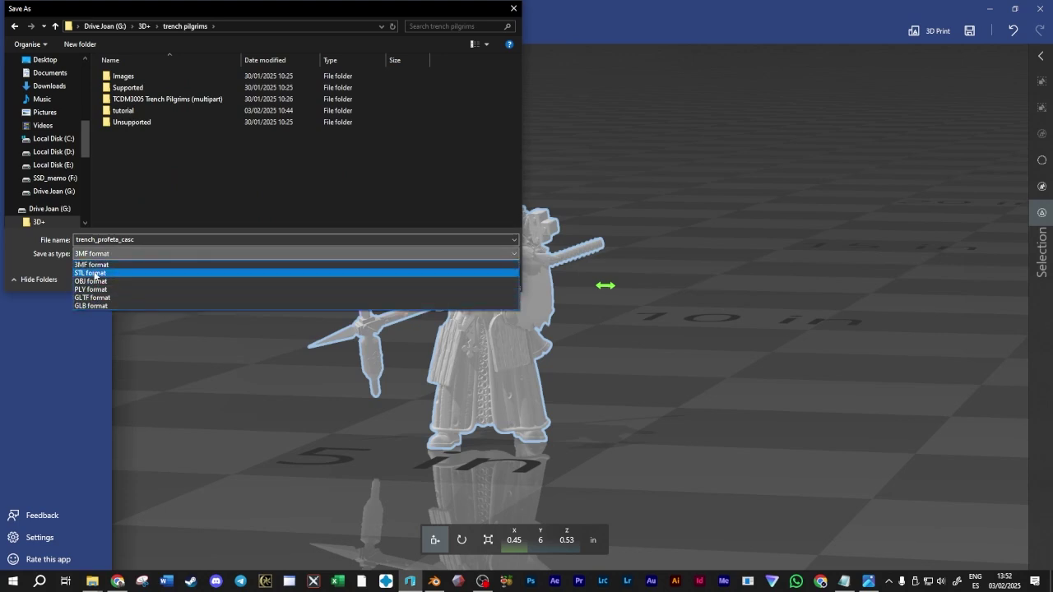
{"action": "left_click", "coordinate": [82, 274]}
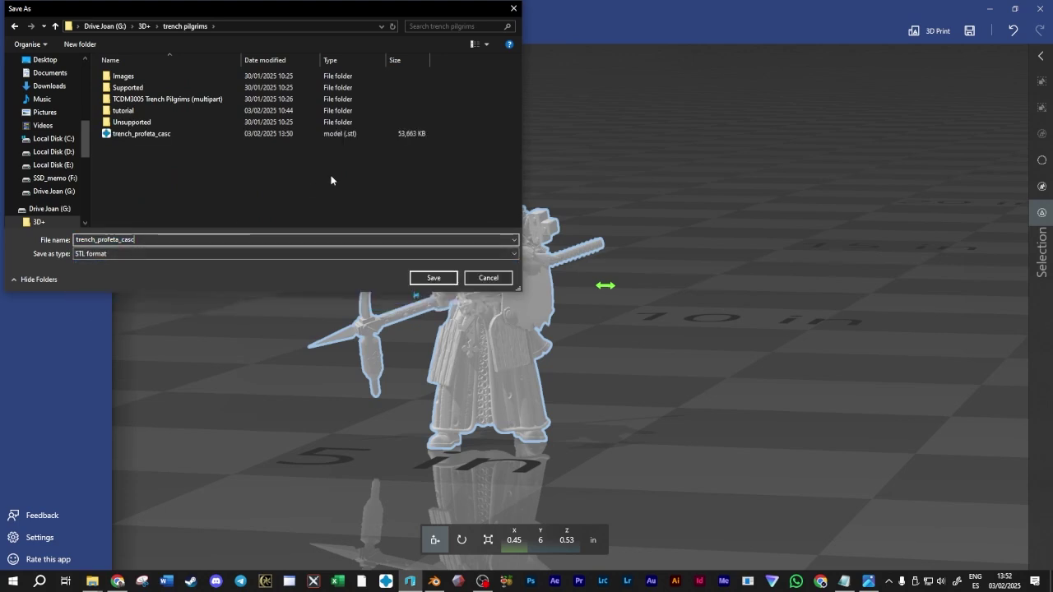
{"action": "type", "text": "_rep"}
{"action": "left_click", "coordinate": [434, 278]}
{"action": "left_click_drag", "start_coordinate": [223, 179], "coordinate": [461, 69]}
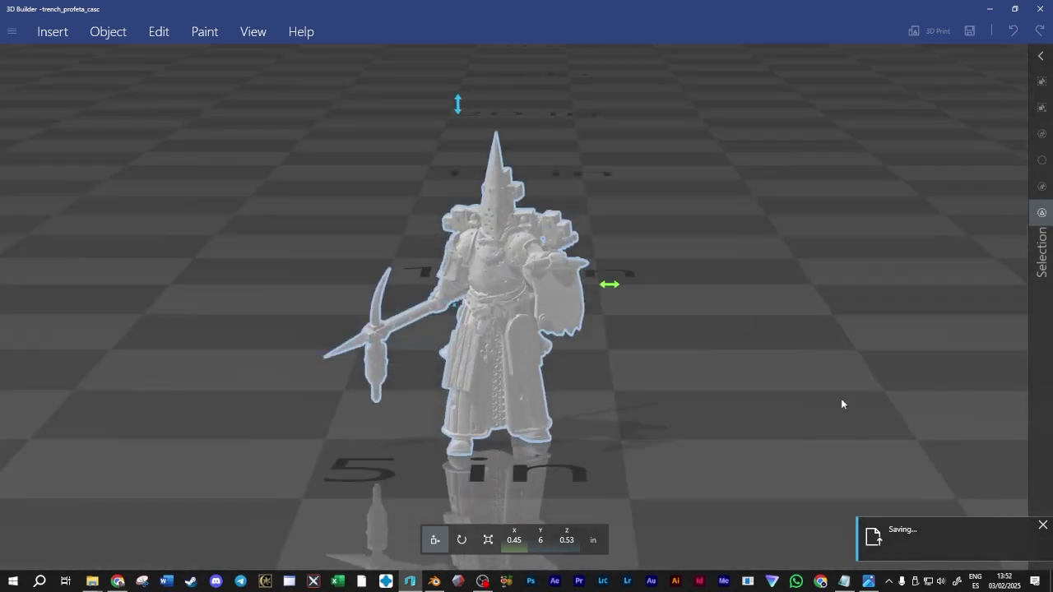
{"action": "mouse_move", "coordinate": [716, 199]}
{"action": "left_mouse_down"}
{"action": "mouse_move", "coordinate": [639, 233]}
{"action": "mouse_move", "coordinate": [724, 218]}
{"action": "left_mouse_up"}
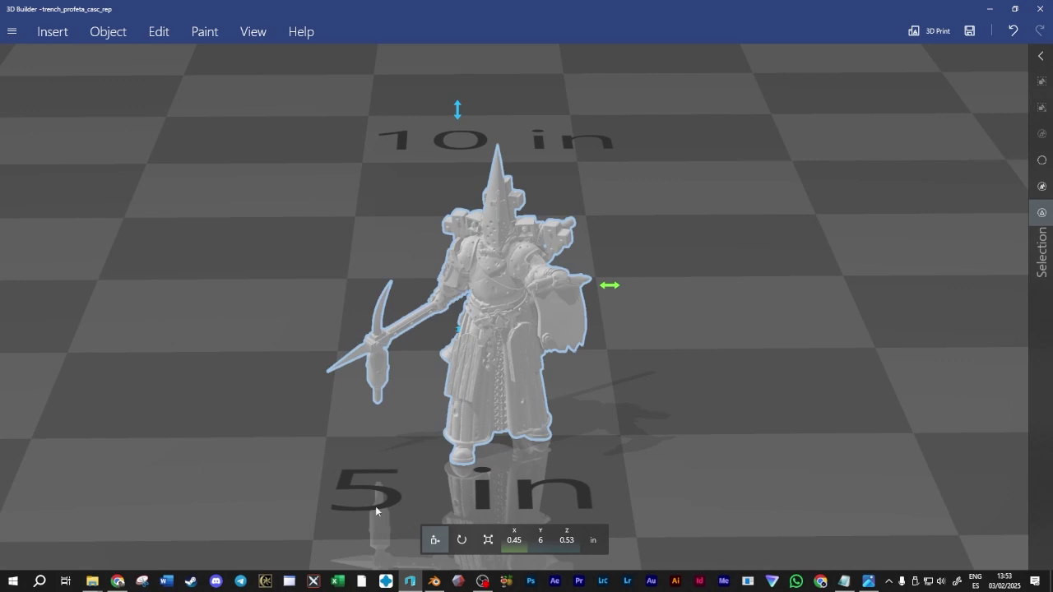
Bring up the trench pilgrims folder in File Explorer to check for the saved STL file
{"action": "left_click", "coordinate": [363, 576]}
{"action": "mouse_move", "coordinate": [93, 580]}
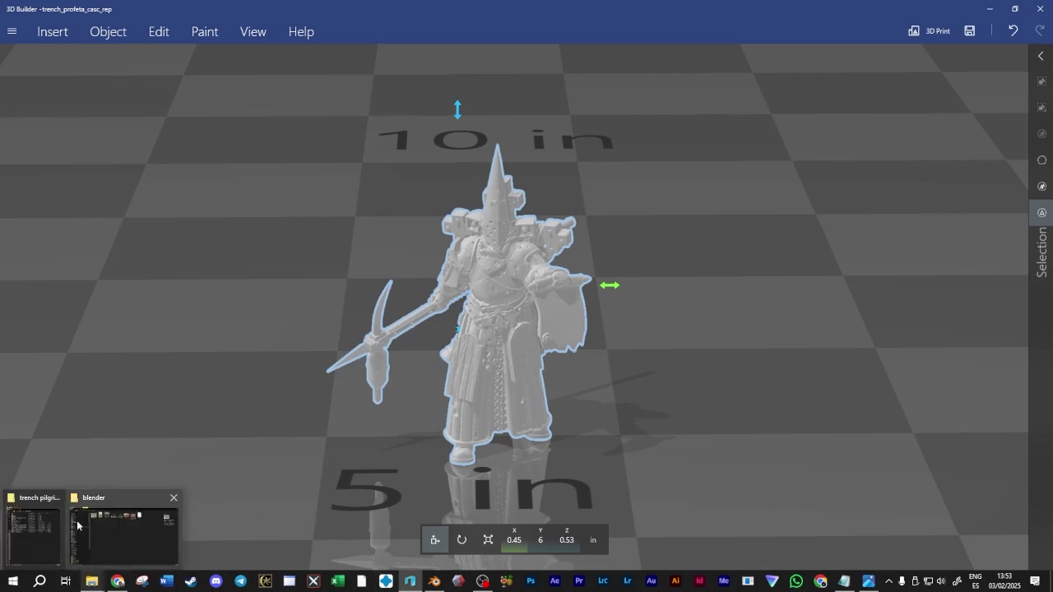
{"action": "left_click", "coordinate": [28, 521]}
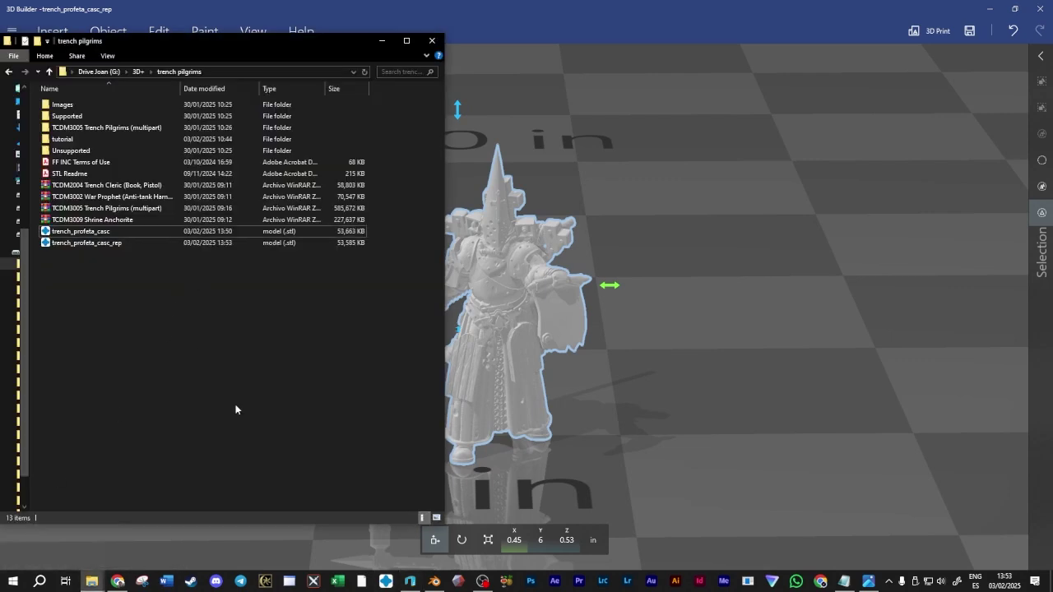
Switch to CHITUBOX and load trench_profeta_casc_rep3.stl onto the build plate
{"action": "left_click", "coordinate": [387, 582]}
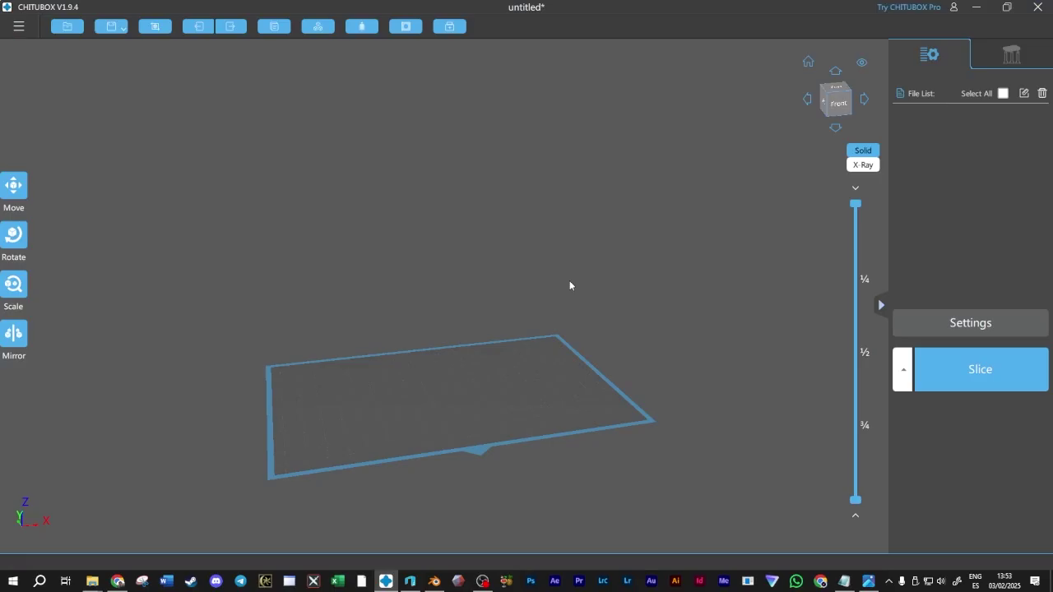
{"action": "left_click_drag", "start_coordinate": [620, 305], "coordinate": [498, 278]}
{"action": "mouse_move", "coordinate": [92, 582]}
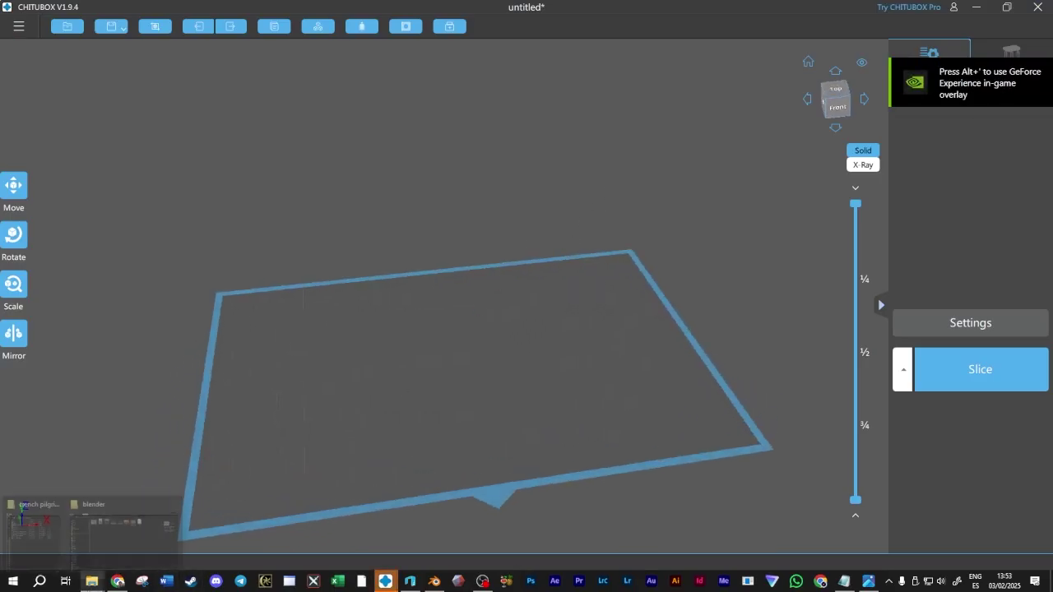
{"action": "left_click", "coordinate": [89, 494]}
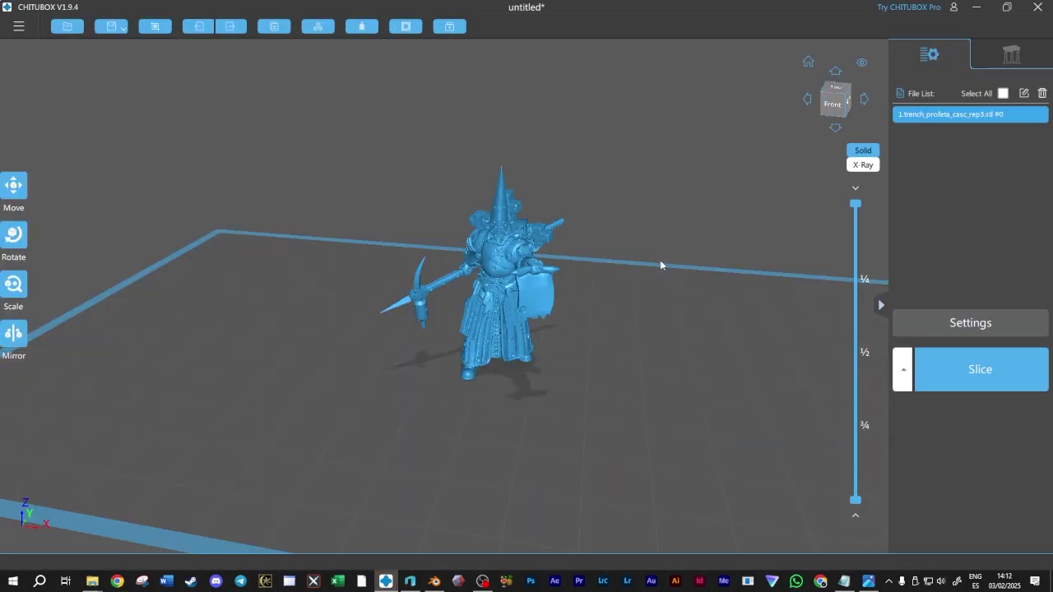
Examine the loaded War Prophet from the front and sides, ending with a view straight down onto the hood
{"action": "left_click_drag", "start_coordinate": [660, 266], "coordinate": [773, 266]}
{"action": "middle_click_drag", "start_coordinate": [724, 206], "coordinate": [692, 158]}
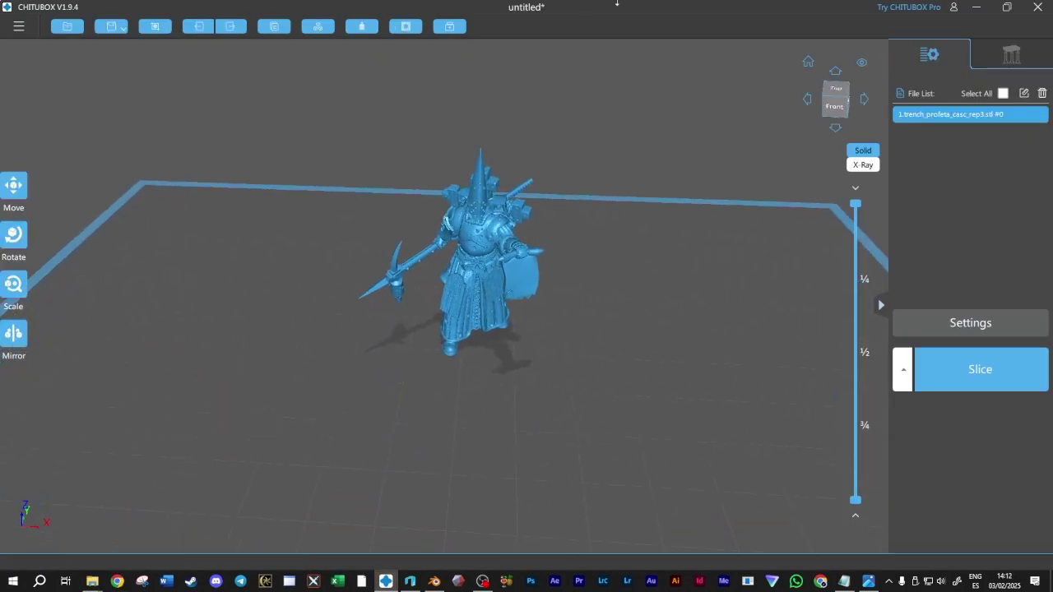
{"action": "left_click_drag", "start_coordinate": [641, 228], "coordinate": [638, 282]}
{"action": "left_click_drag", "start_coordinate": [587, 326], "coordinate": [539, 319]}
{"action": "scroll", "coordinate": [539, 320], "scroll_direction": "up", "scroll_amount": 3}
{"action": "right_click_drag", "start_coordinate": [571, 273], "coordinate": [617, 202]}
{"action": "left_click_drag", "start_coordinate": [649, 290], "coordinate": [666, 121]}
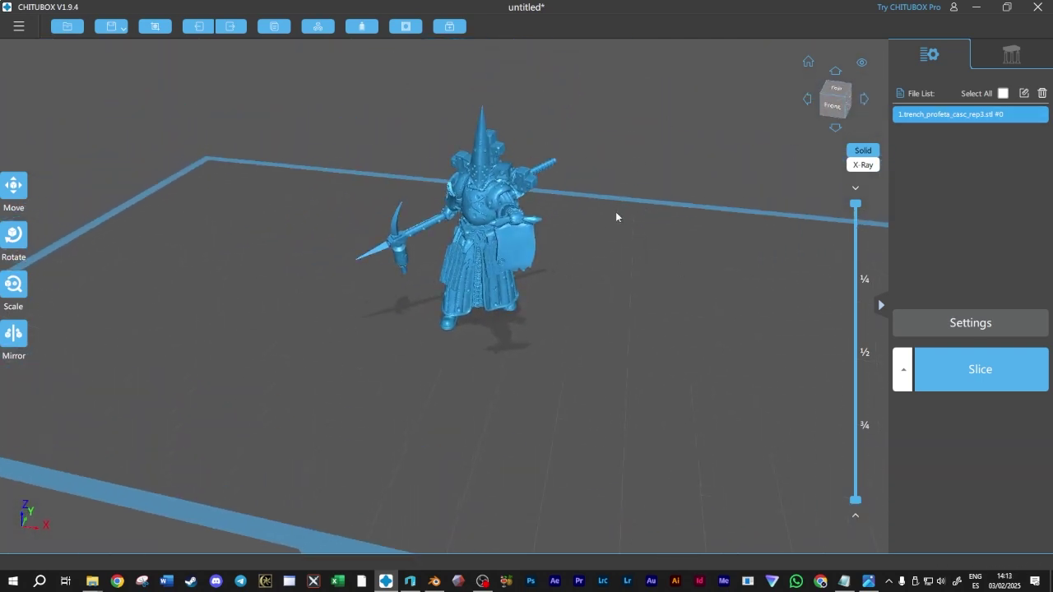
{"action": "scroll", "coordinate": [587, 186], "scroll_direction": "up", "scroll_amount": 2}
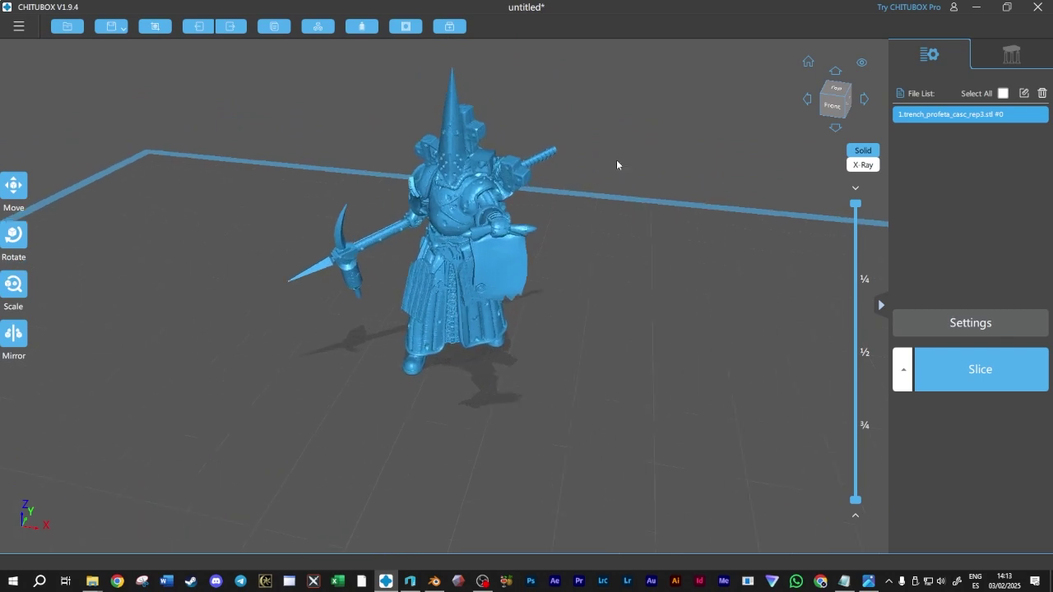
{"action": "mouse_move", "coordinate": [559, 281]}
{"action": "left_mouse_down"}
{"action": "mouse_move", "coordinate": [618, 212]}
{"action": "mouse_move", "coordinate": [650, 310]}
{"action": "mouse_move", "coordinate": [553, 273]}
{"action": "left_mouse_up"}
{"action": "scroll", "coordinate": [527, 265], "scroll_direction": "up", "scroll_amount": 3}
{"action": "right_click_drag", "start_coordinate": [547, 272], "coordinate": [606, 260]}
{"action": "middle_click_drag", "start_coordinate": [607, 260], "coordinate": [653, 183]}
{"action": "scroll", "coordinate": [652, 188], "scroll_direction": "up", "scroll_amount": 2}
{"action": "left_click_drag", "start_coordinate": [625, 215], "coordinate": [627, 185]}
{"action": "middle_click_drag", "start_coordinate": [627, 181], "coordinate": [629, 184]}
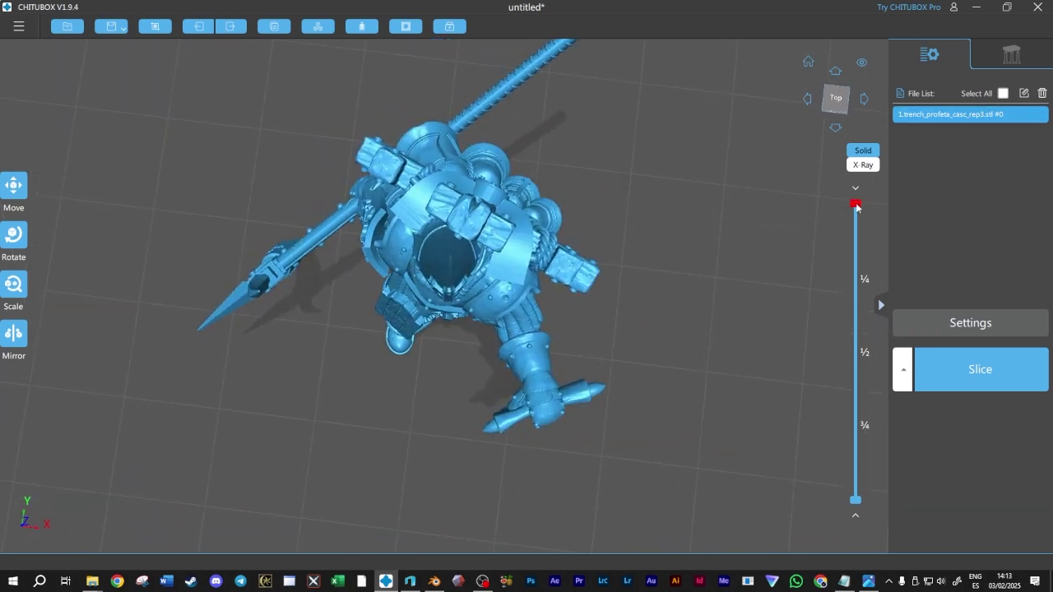
Lower the layer preview to about 28.74 mm and inspect the hood's cross-section where it meets the chest
{"action": "left_click_drag", "start_coordinate": [857, 207], "coordinate": [869, 300]}
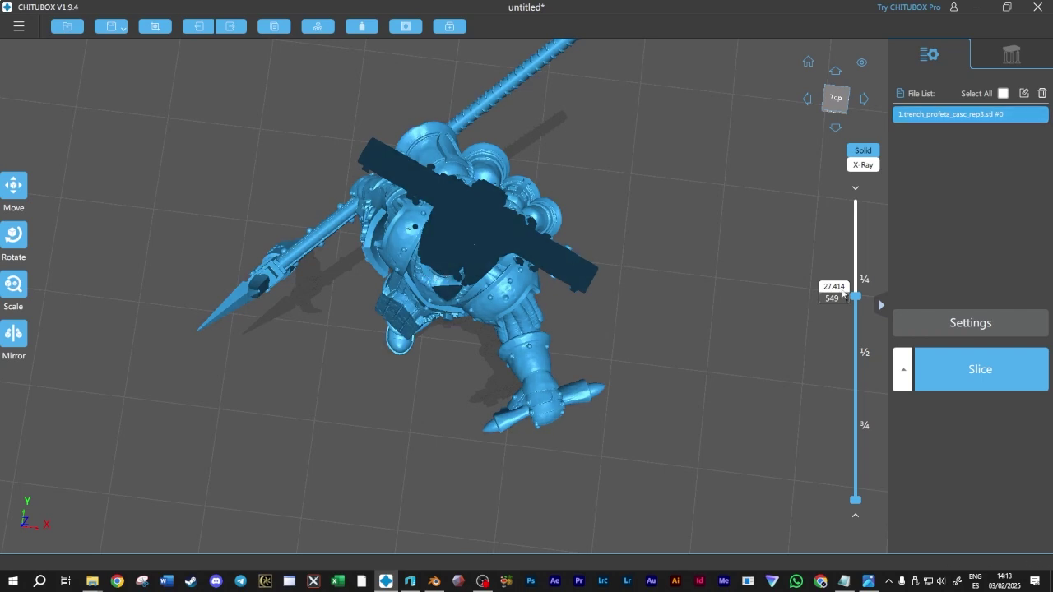
{"action": "left_click_drag", "start_coordinate": [856, 297], "coordinate": [856, 288]}
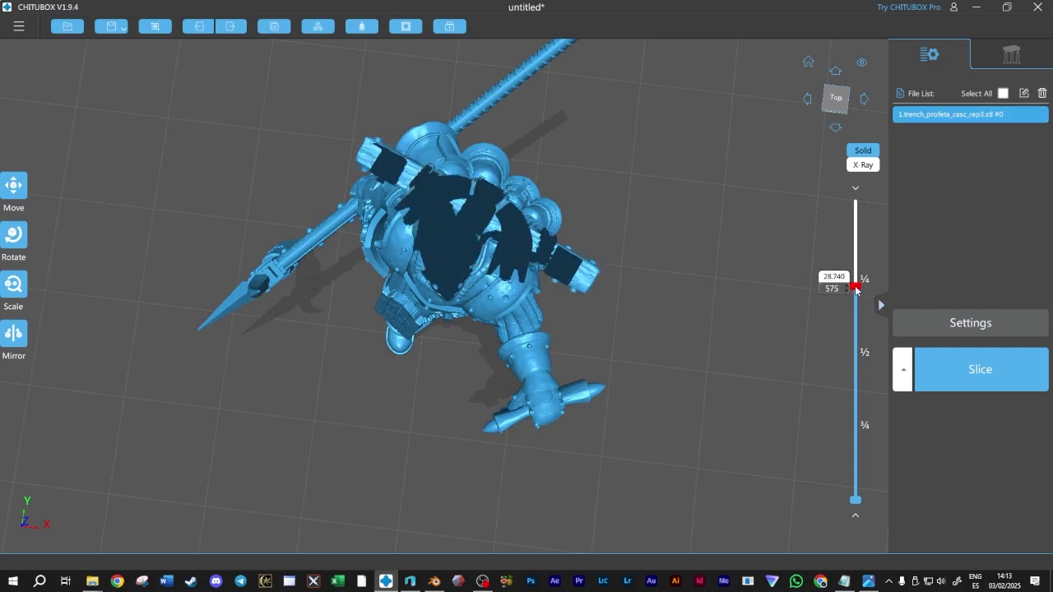
{"action": "left_click_drag", "start_coordinate": [675, 322], "coordinate": [649, 225]}
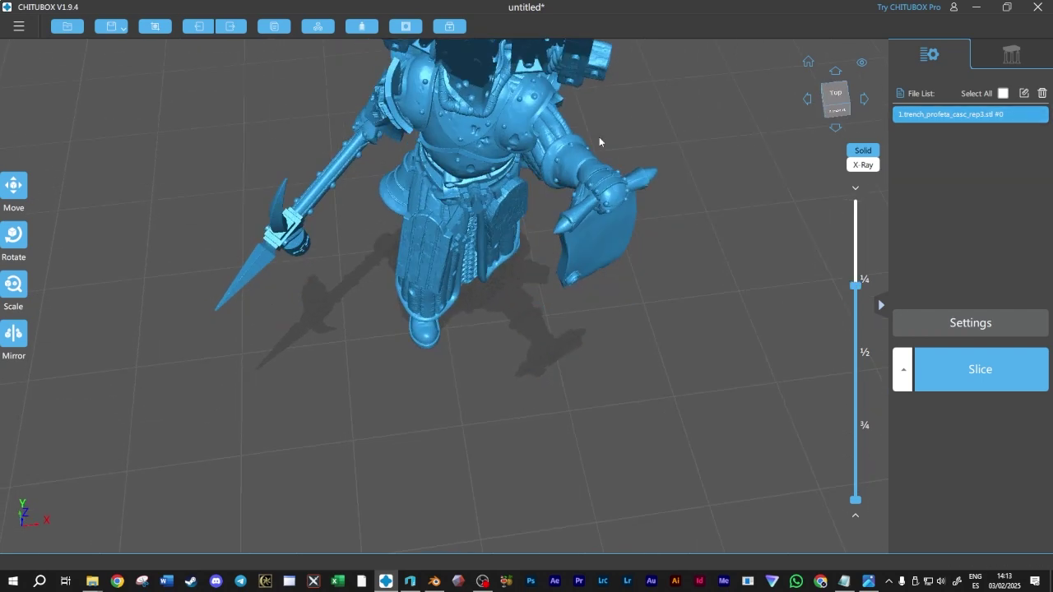
{"action": "scroll", "coordinate": [492, 55], "scroll_direction": "up", "scroll_amount": 5}
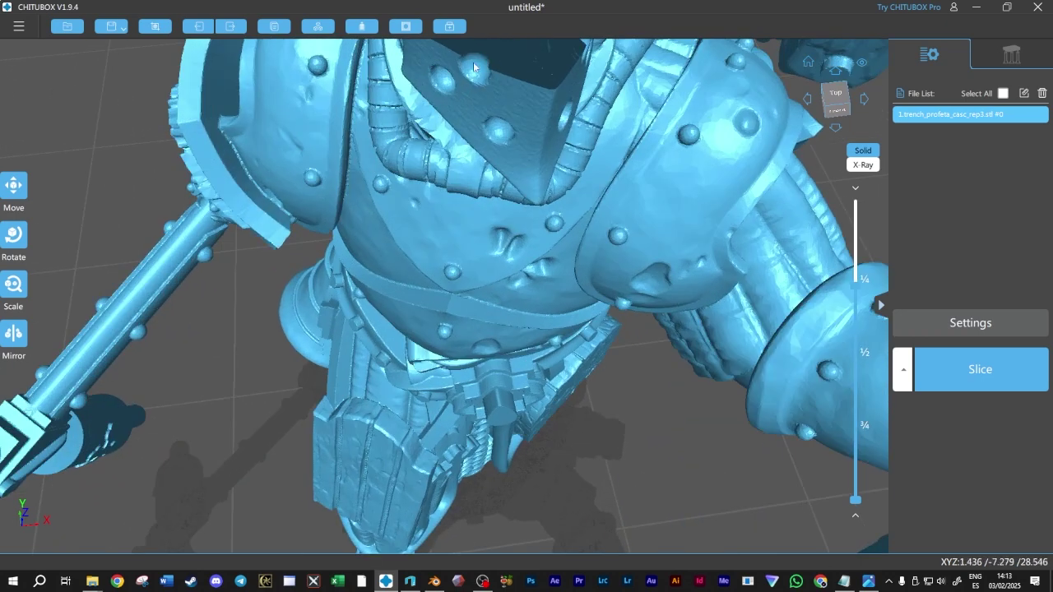
{"action": "scroll", "coordinate": [472, 71], "scroll_direction": "down", "scroll_amount": 5}
{"action": "right_click_drag", "start_coordinate": [642, 78], "coordinate": [533, 199]}
{"action": "scroll", "coordinate": [480, 313], "scroll_direction": "up", "scroll_amount": 3}
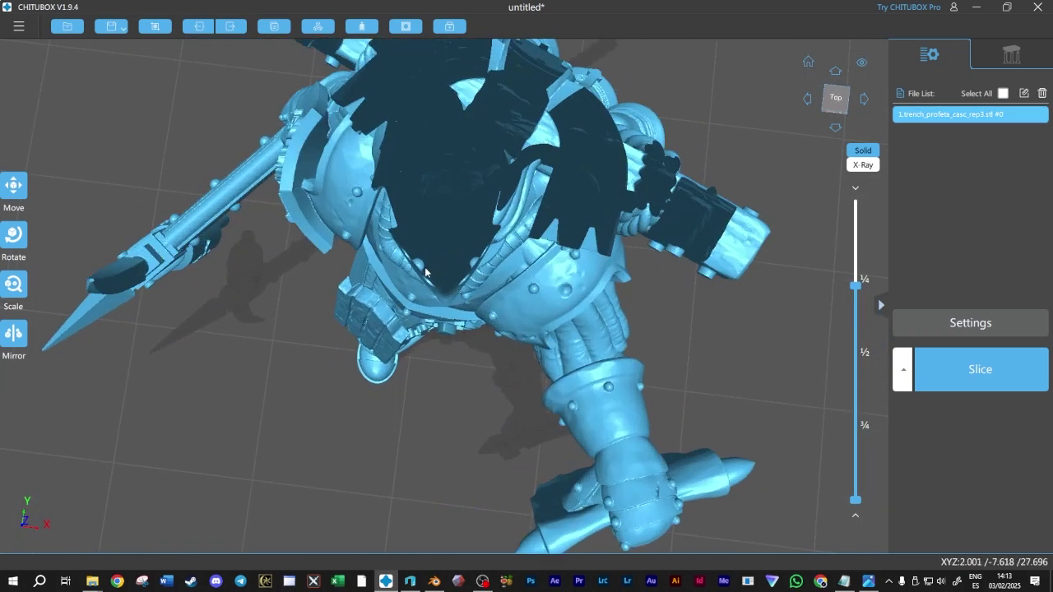
Compare the figure's cross-sections between about 27.27 and 28.30 mm for internal gaps, then restore the full-height preview
{"action": "left_click_drag", "start_coordinate": [858, 287], "coordinate": [856, 302]}
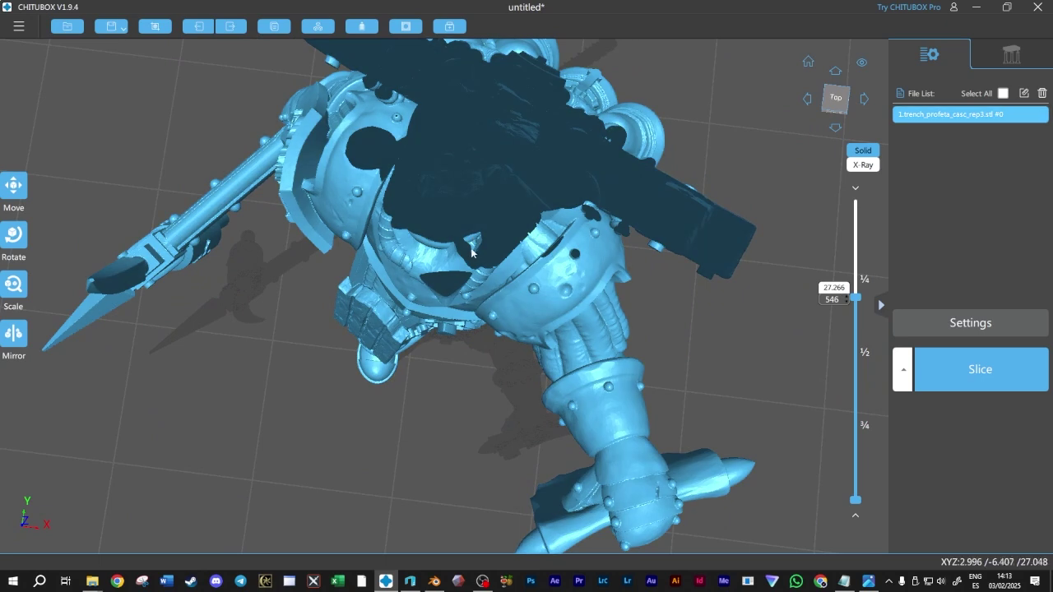
{"action": "left_click_drag", "start_coordinate": [856, 299], "coordinate": [854, 298]}
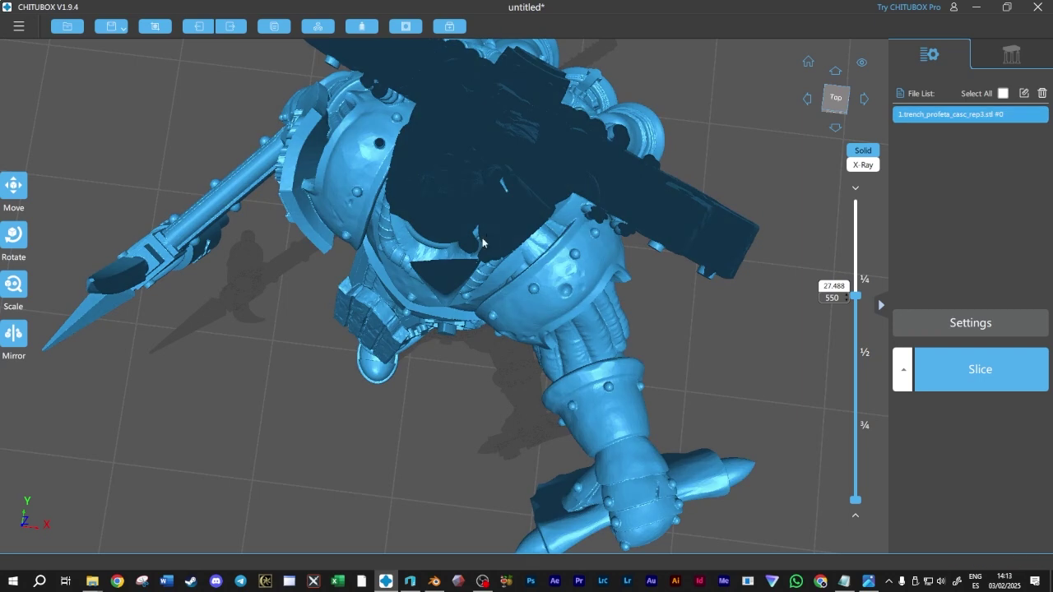
{"action": "left_click_drag", "start_coordinate": [861, 296], "coordinate": [857, 290]}
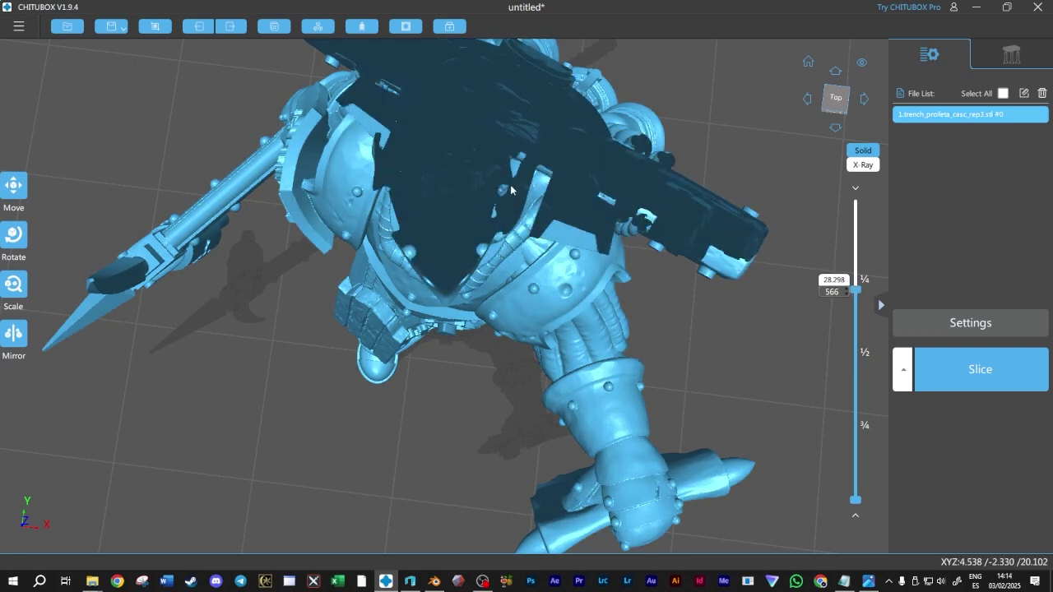
{"action": "left_click_drag", "start_coordinate": [855, 289], "coordinate": [770, 6]}
Review the complete figure with its merged hood from several angles around the front
{"action": "right_click_drag", "start_coordinate": [712, 412], "coordinate": [678, 285]}
{"action": "scroll", "coordinate": [705, 199], "scroll_direction": "down", "scroll_amount": 4}
{"action": "middle_click_drag", "start_coordinate": [678, 280], "coordinate": [651, 287]}
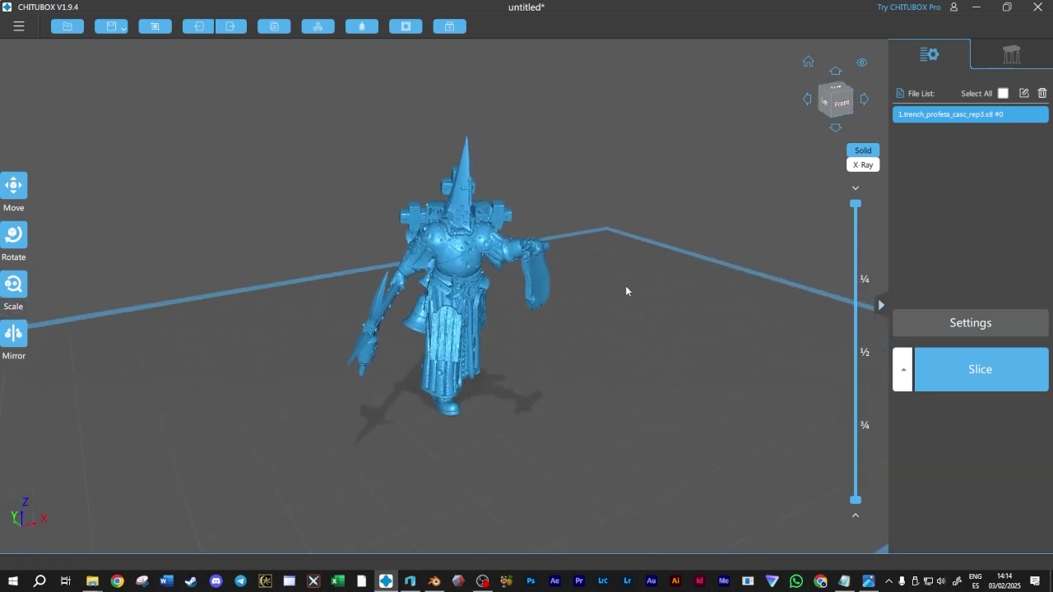
{"action": "scroll", "coordinate": [529, 229], "scroll_direction": "up", "scroll_amount": 3}
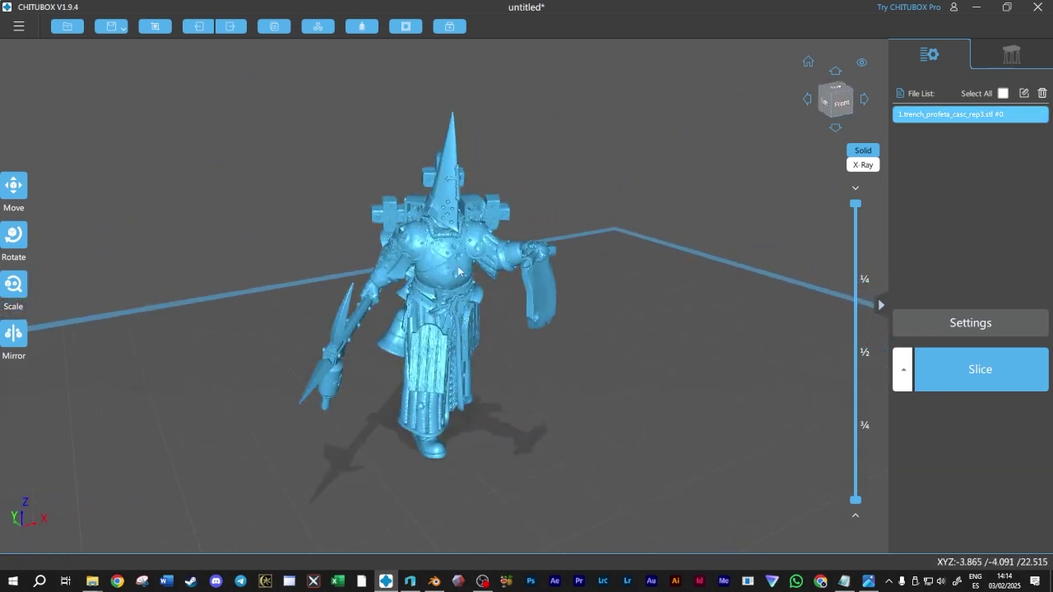
{"action": "right_click_drag", "start_coordinate": [469, 155], "coordinate": [630, 179]}
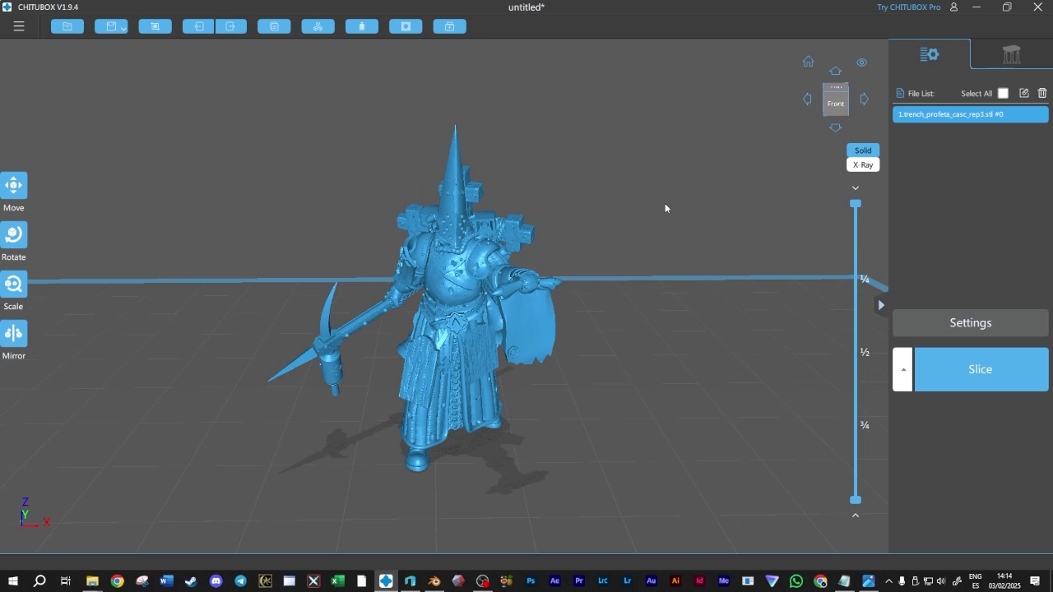
{"action": "right_click_drag", "start_coordinate": [621, 324], "coordinate": [452, 206]}
{"action": "right_click_drag", "start_coordinate": [651, 241], "coordinate": [594, 218]}
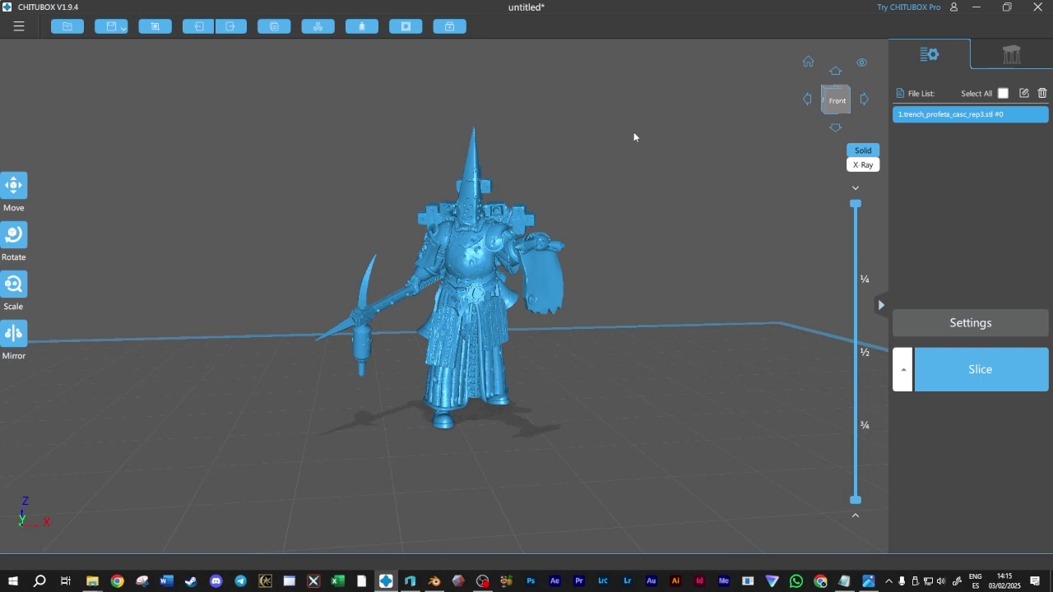
{"action": "mouse_move", "coordinate": [486, 582]}
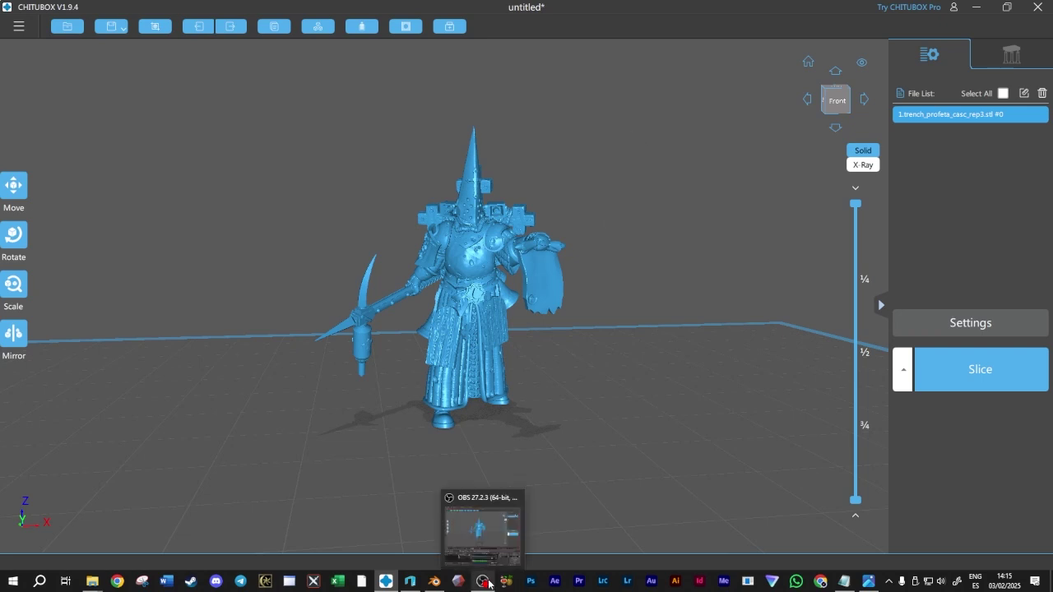